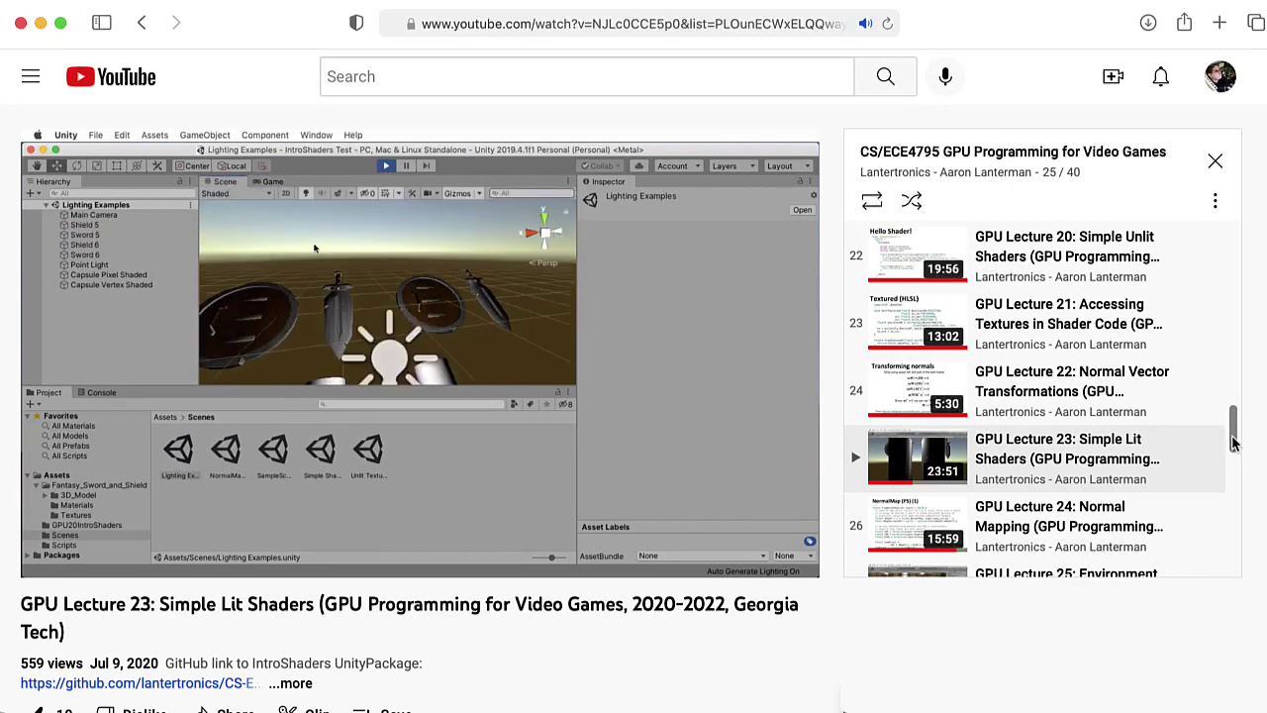
Step: Confirm Player > Other Settings > Color Space is Linear, then close Project Settings
scroll(1234, 442, "down", 1)
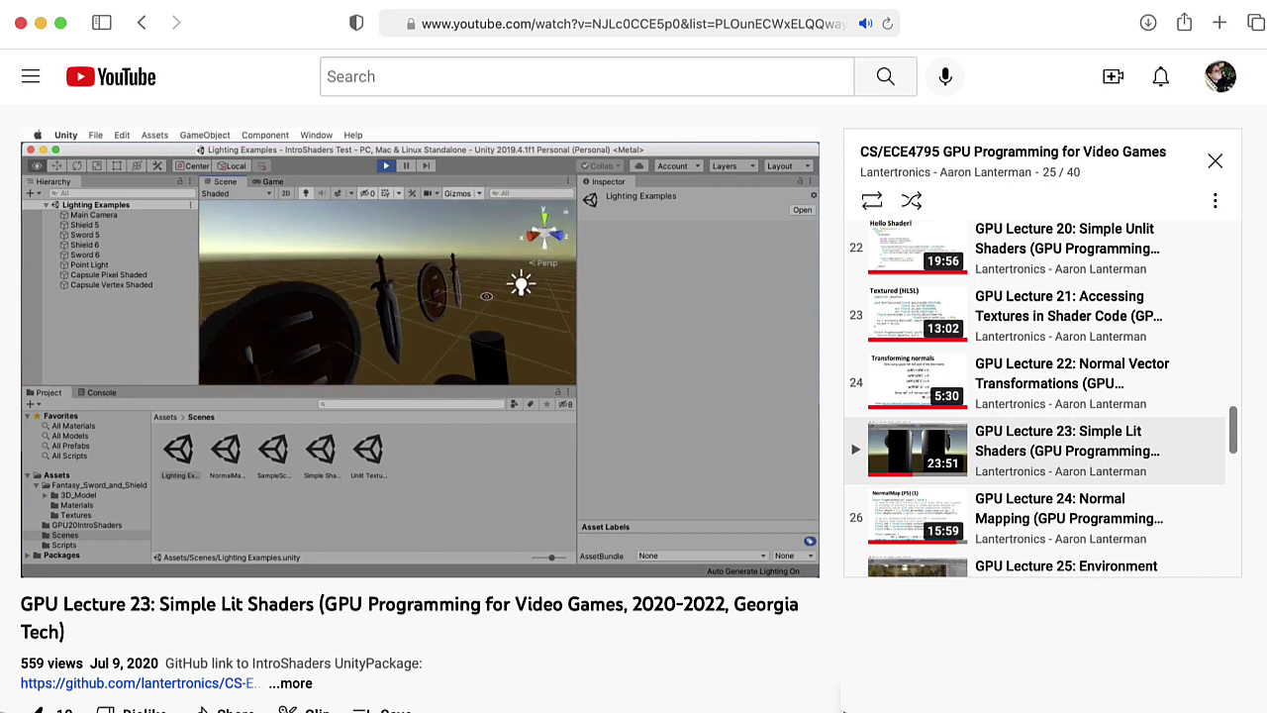
scroll(1233, 446, "down", 2)
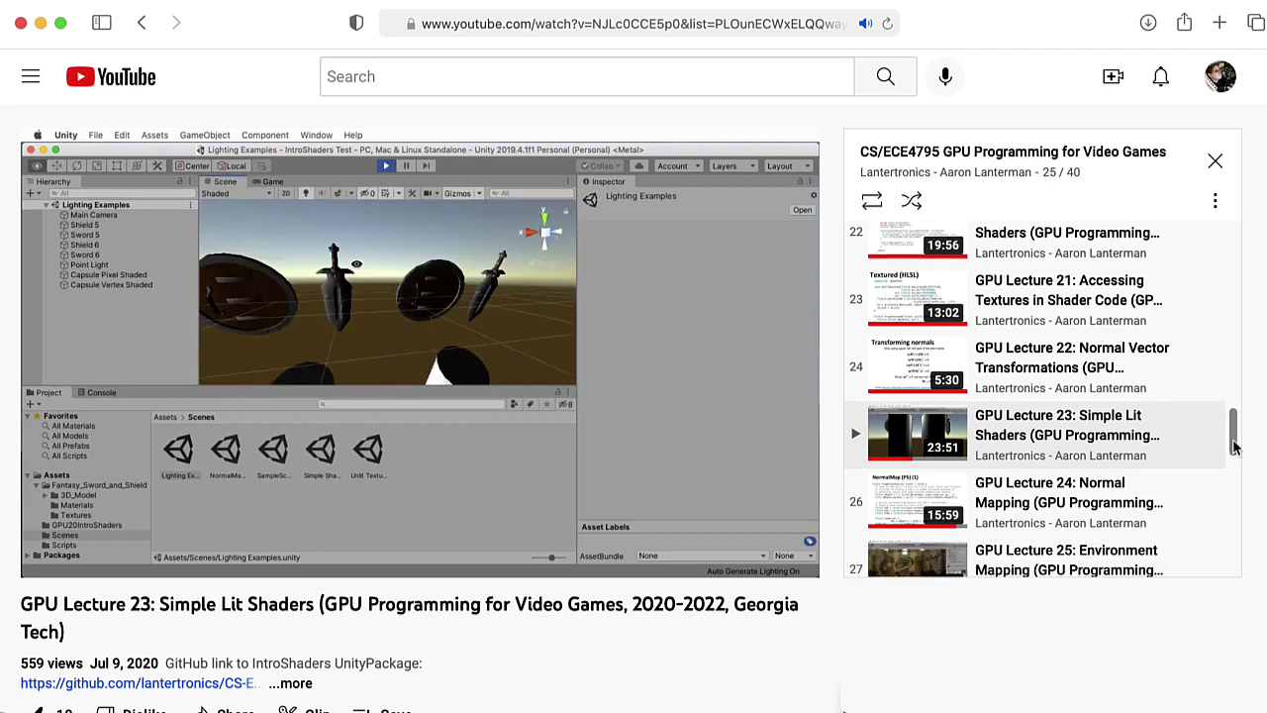
scroll(1234, 447, "down", 4)
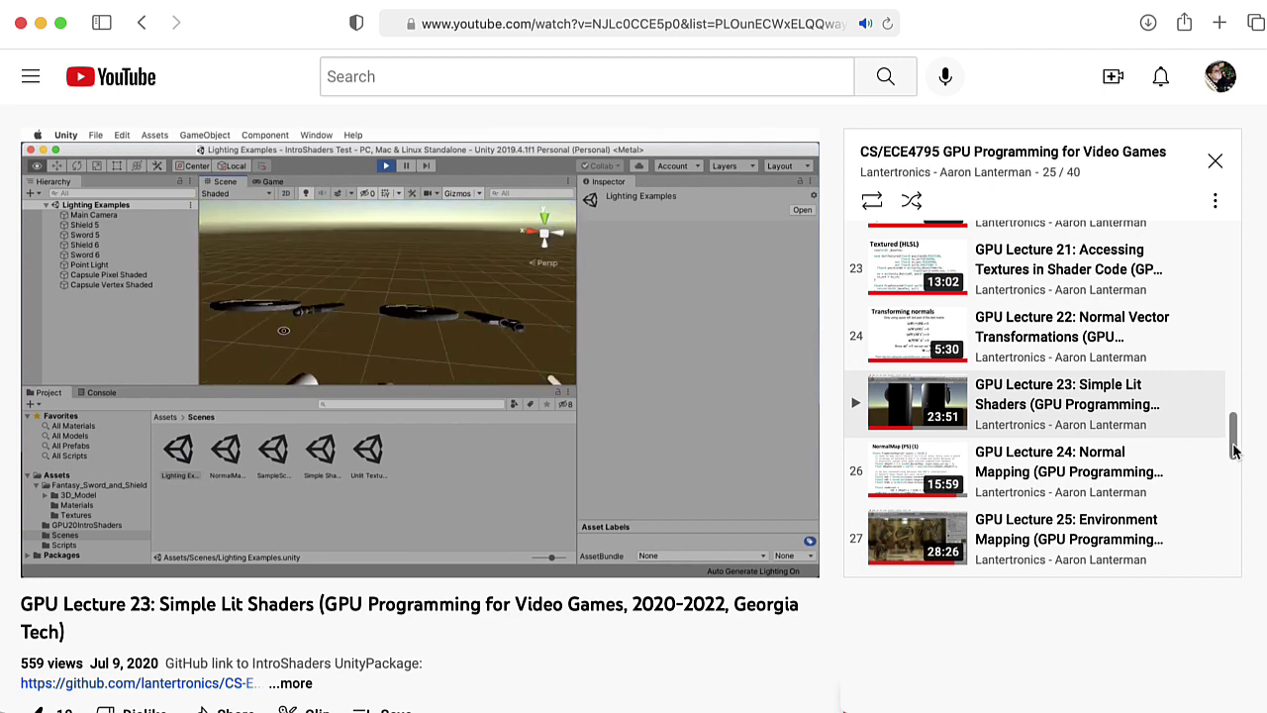
scroll(1234, 451, "down", 1)
scroll(1233, 451, "down", 4)
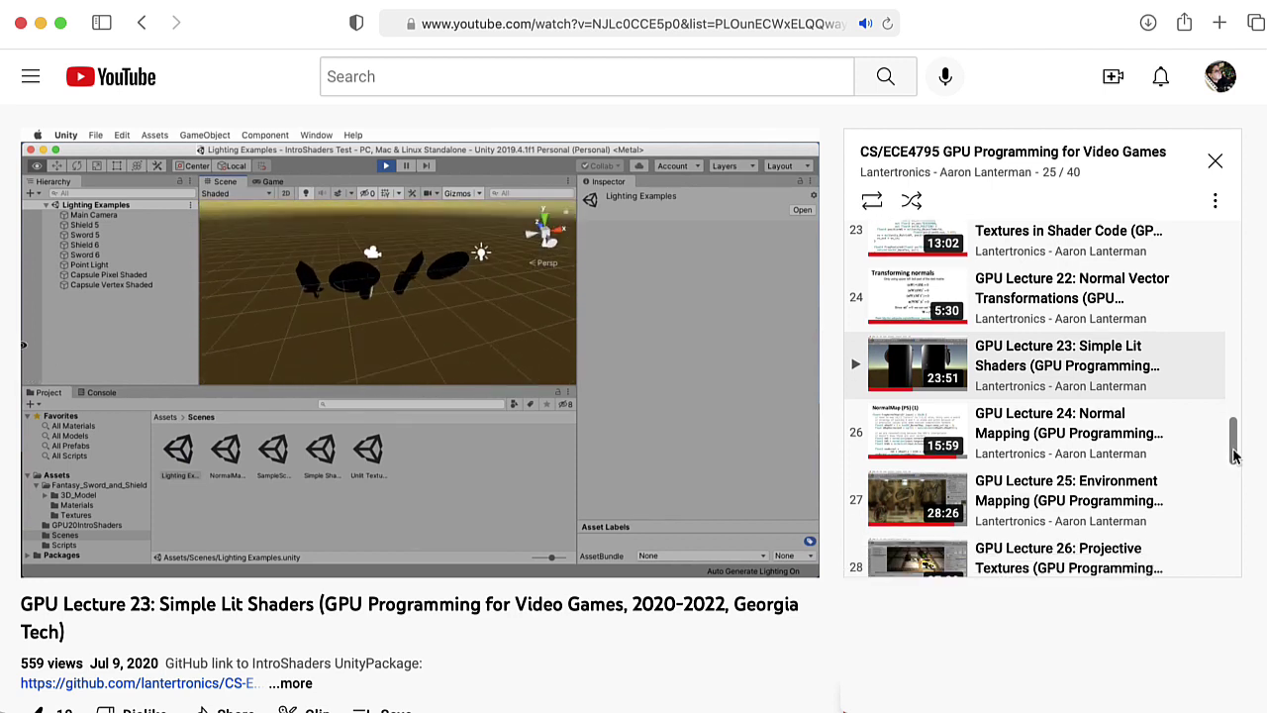
scroll(1236, 457, "down", 2)
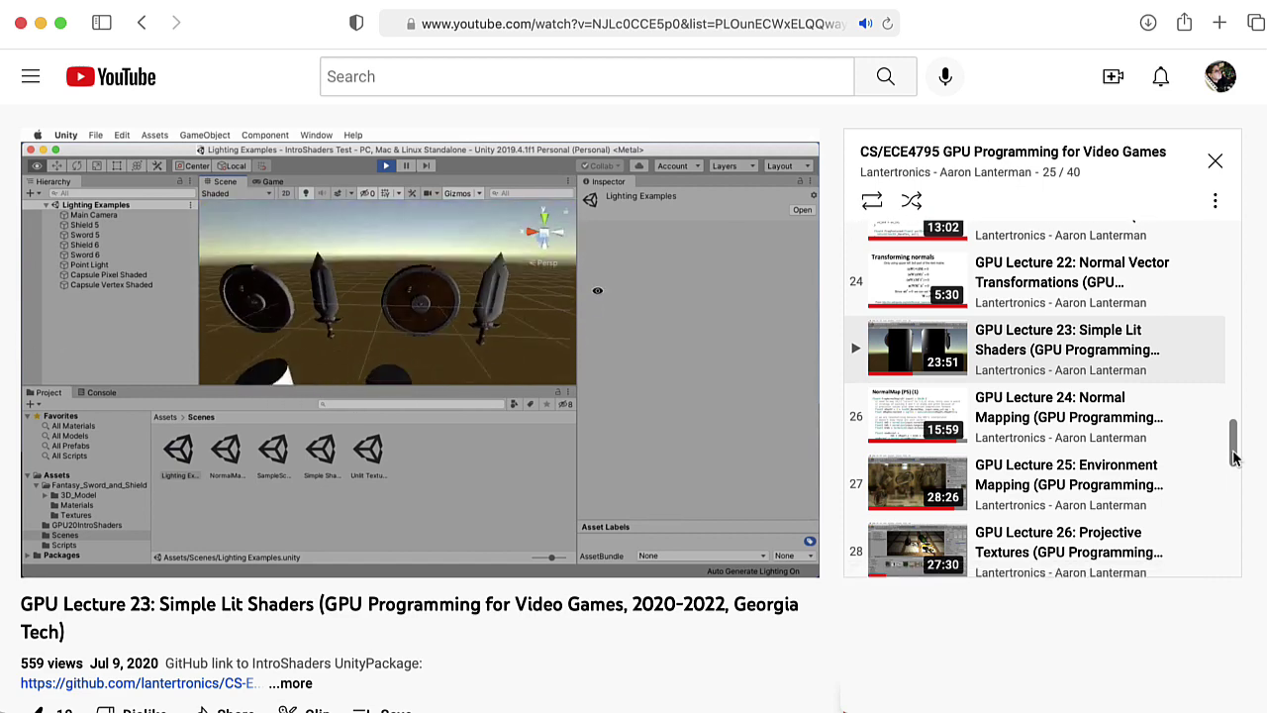
scroll(1236, 457, "down", 1)
scroll(1236, 457, "down", 1)
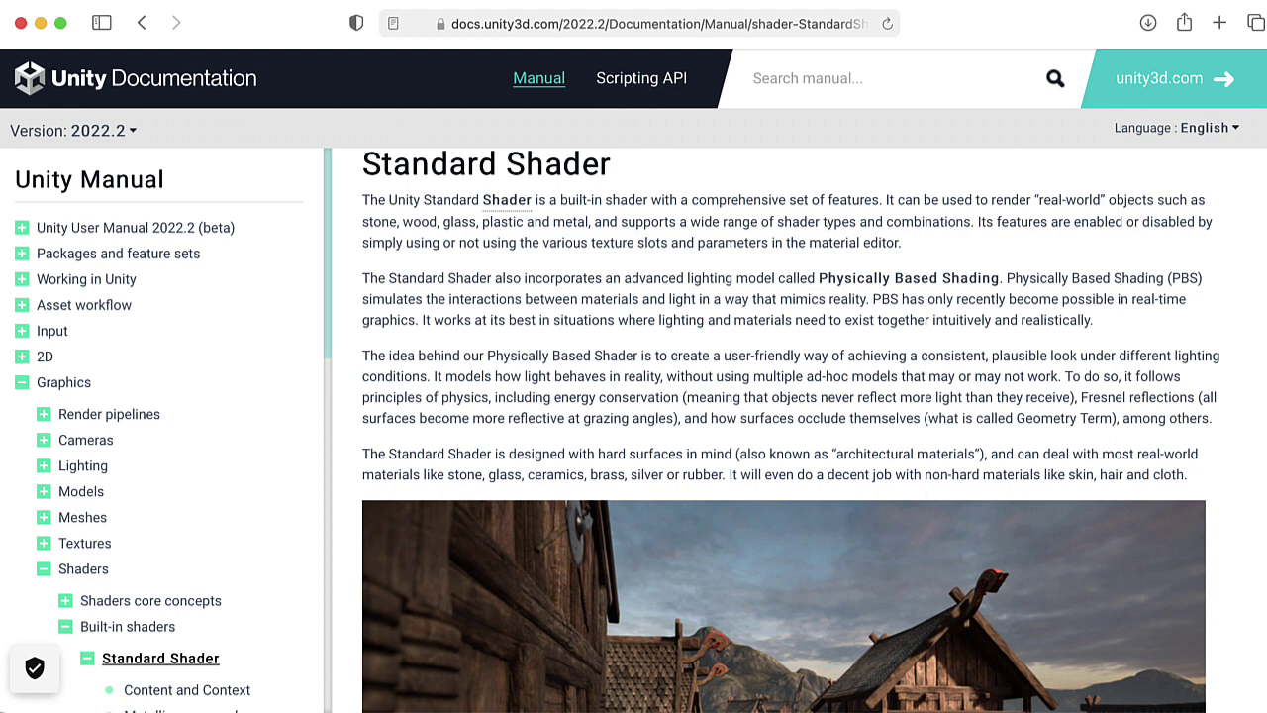
scroll(791, 432, "down", 5)
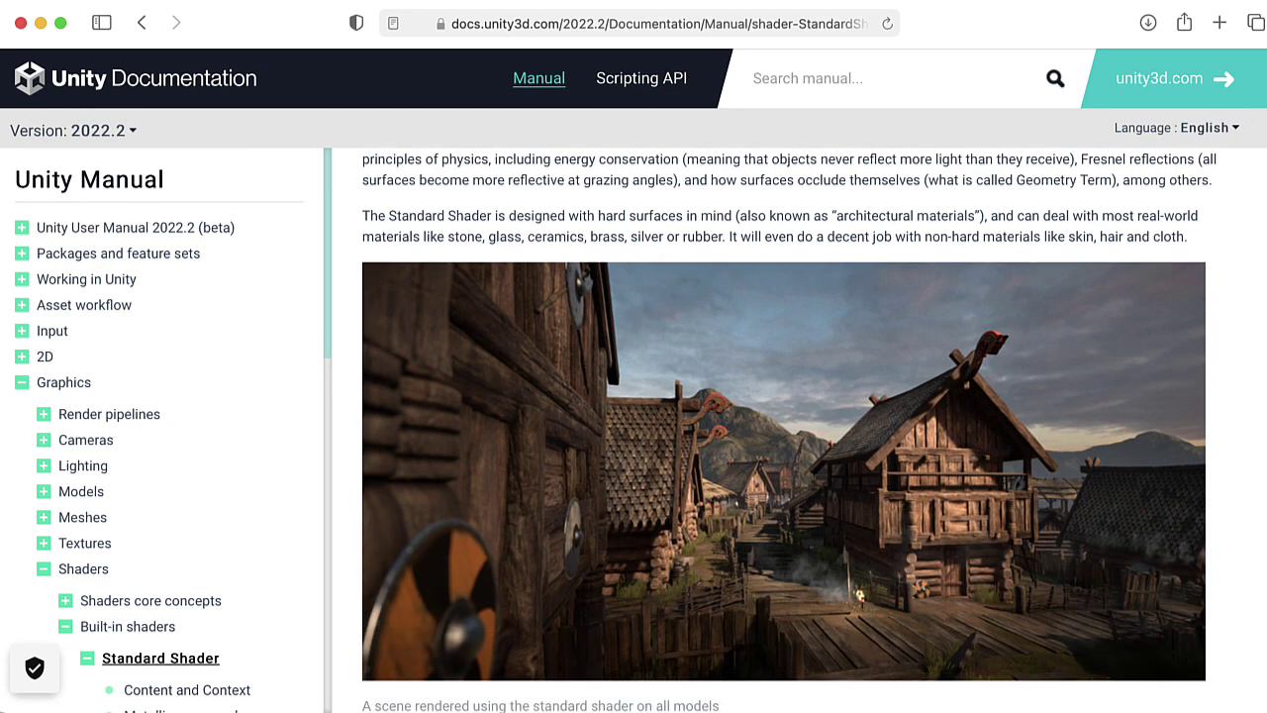
scroll(791, 431, "down", 6)
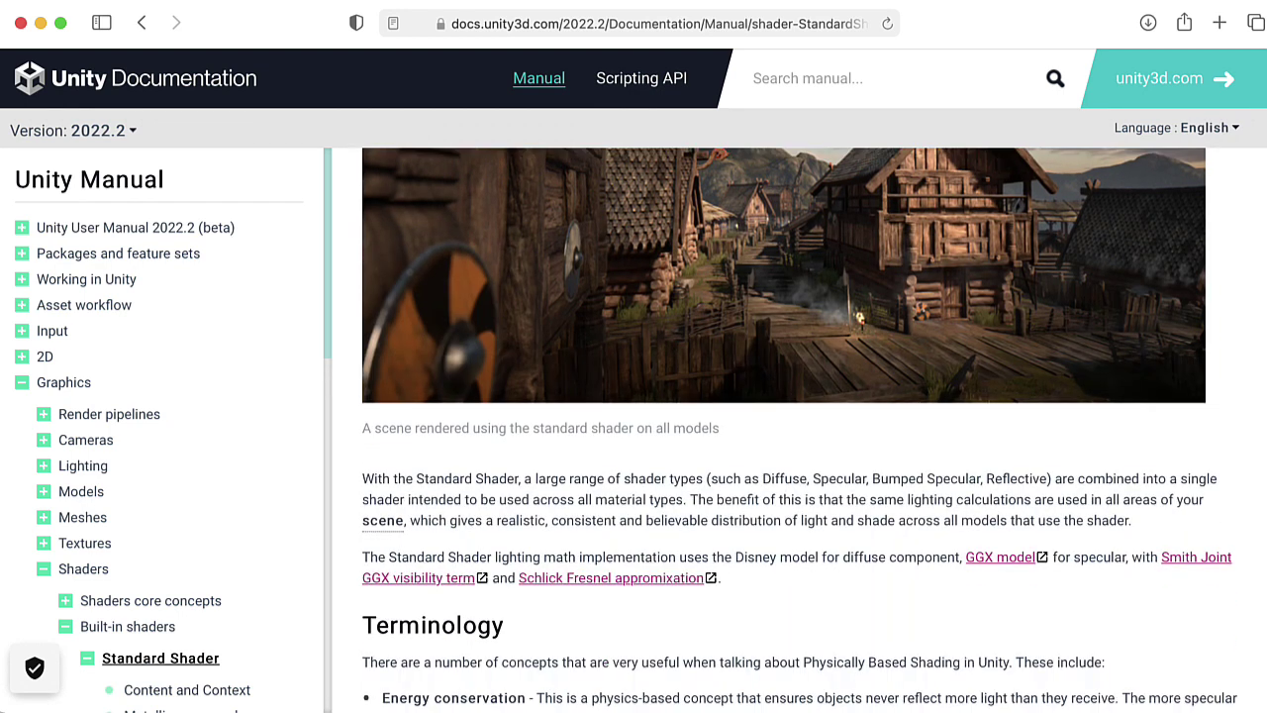
scroll(791, 432, "down", 6)
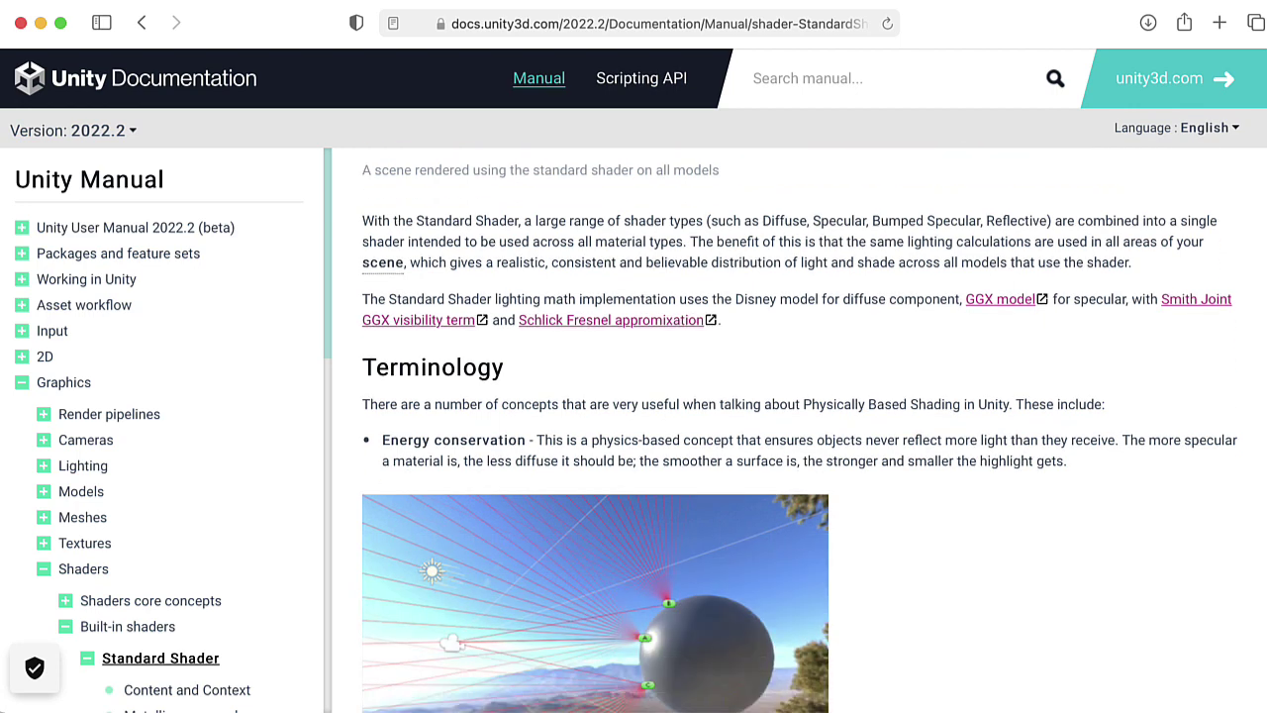
scroll(791, 432, "down", 6)
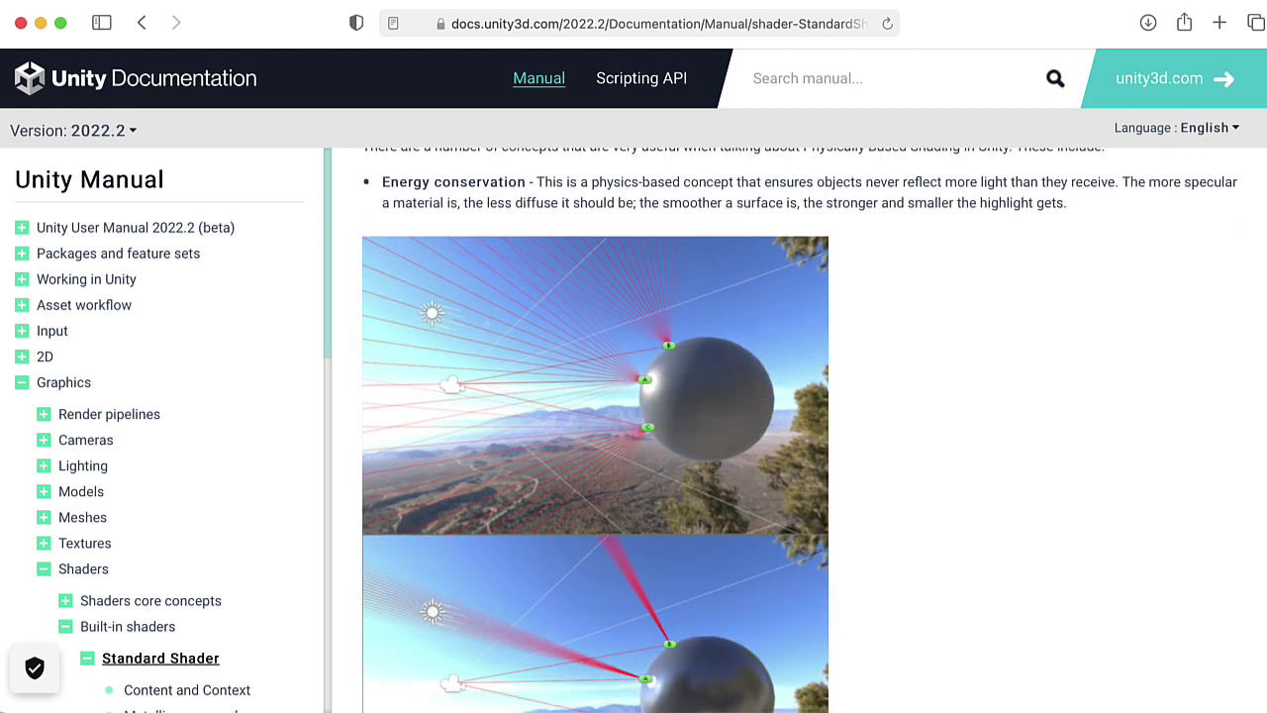
scroll(791, 432, "down", 6)
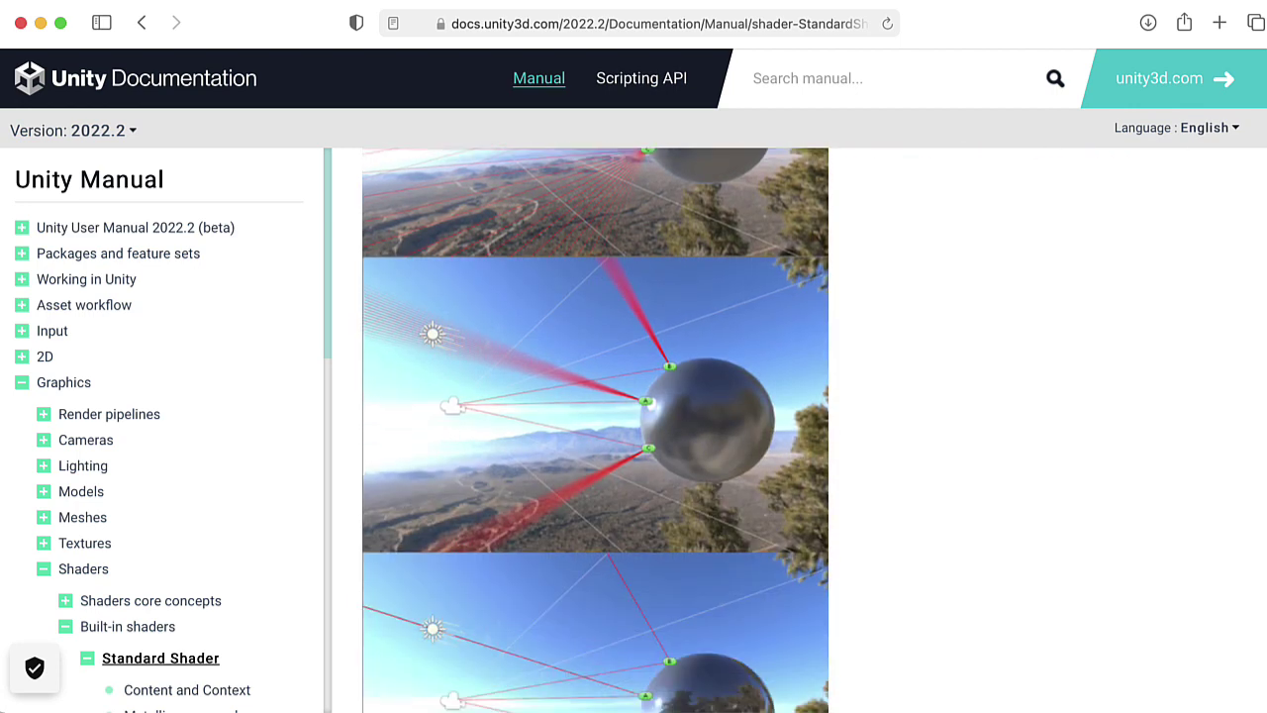
scroll(790, 432, "down", 6)
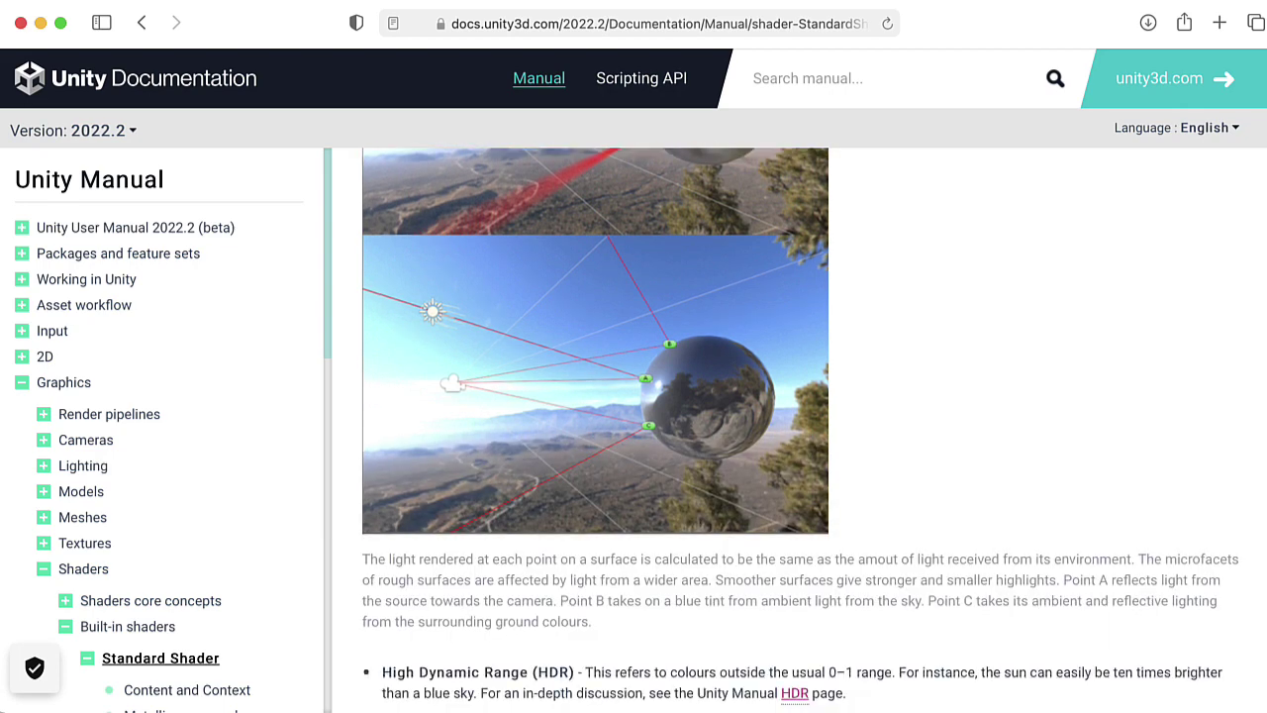
scroll(791, 432, "down", 6)
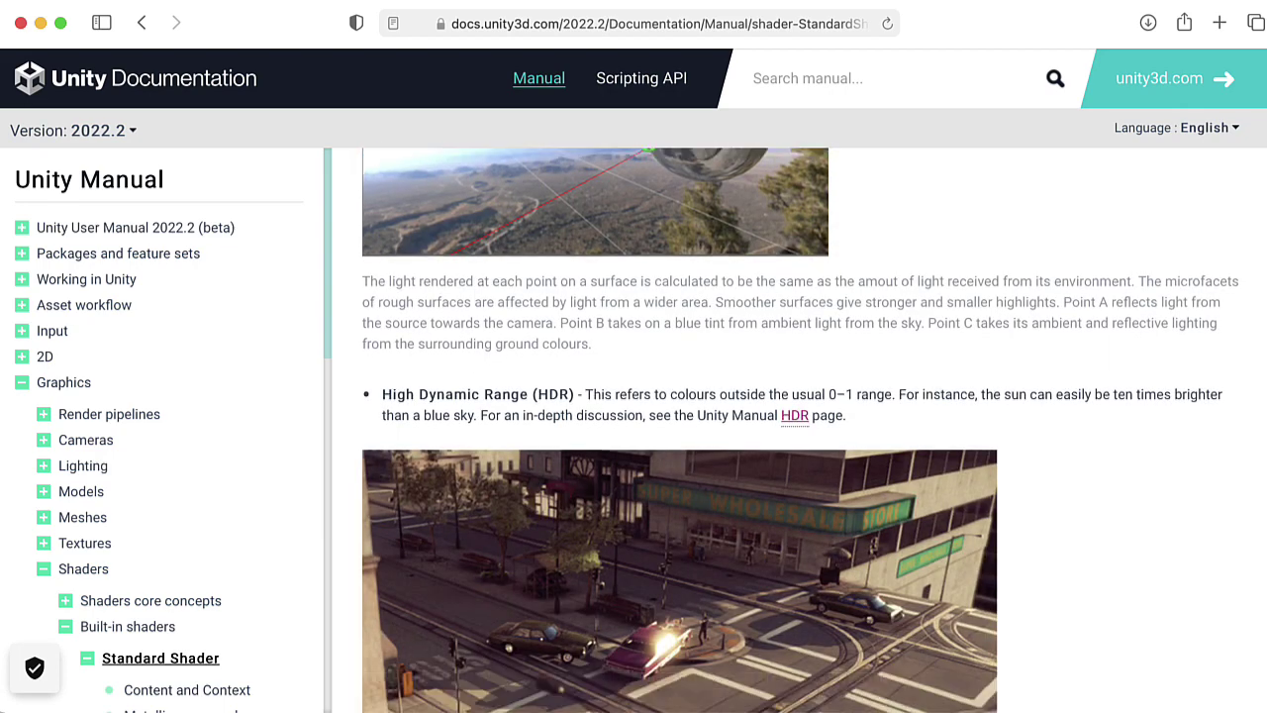
scroll(791, 432, "down", 2)
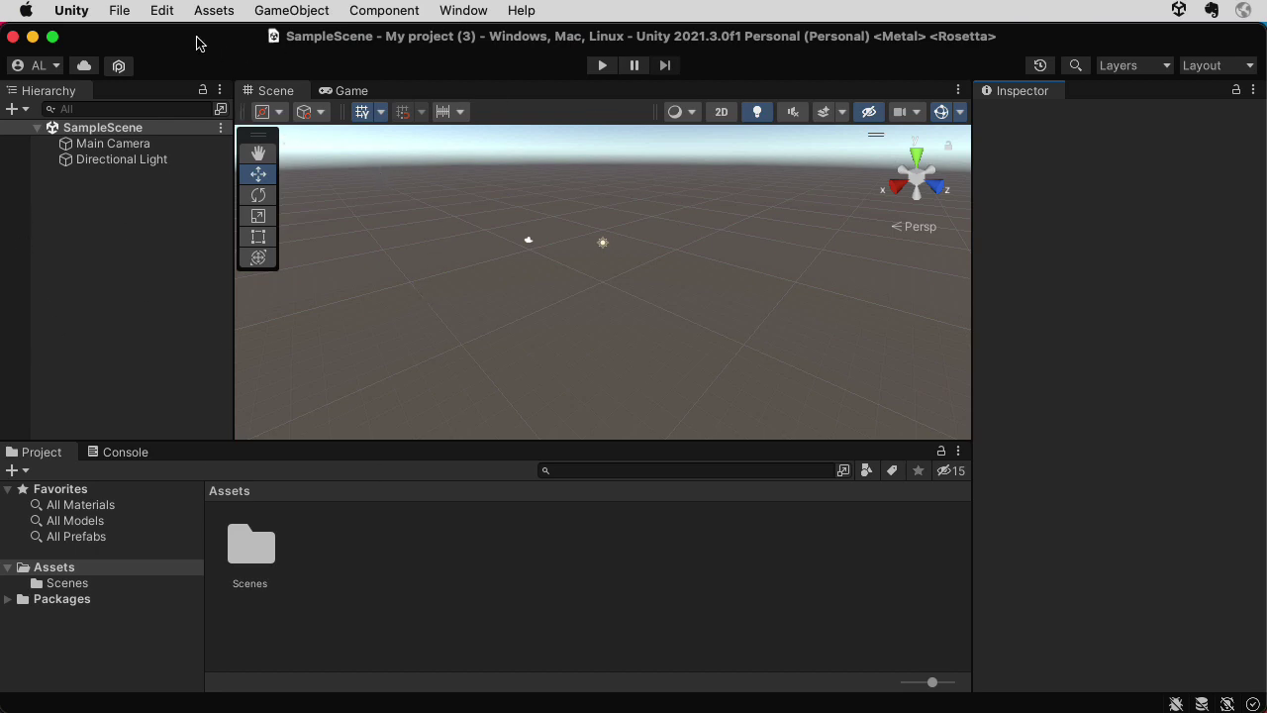
left_click(161, 12)
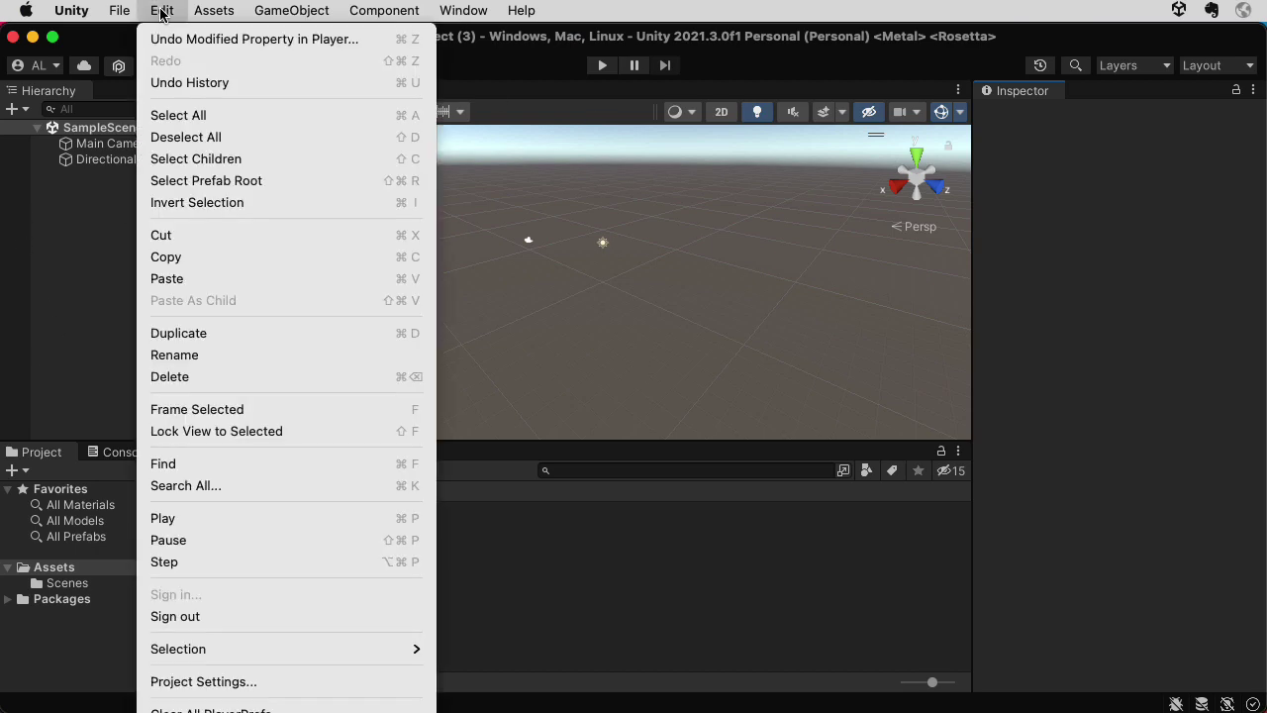
left_click(190, 683)
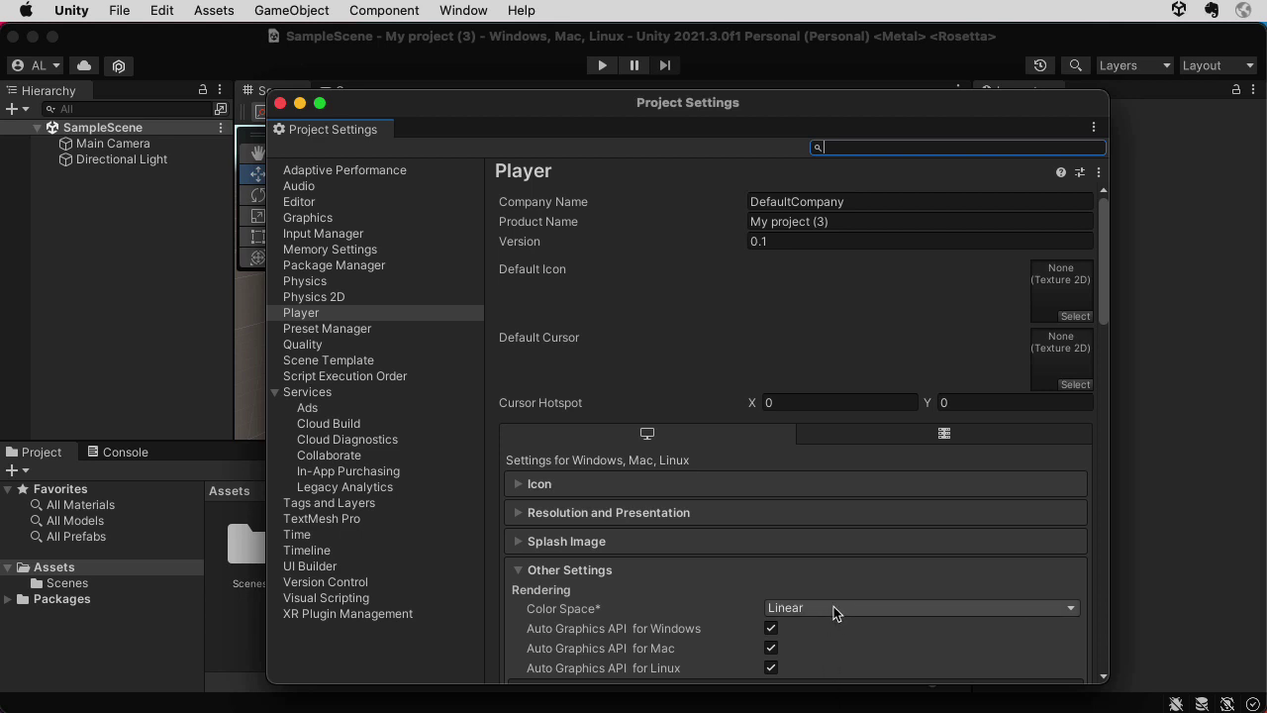
left_click(849, 610)
left_click(838, 618)
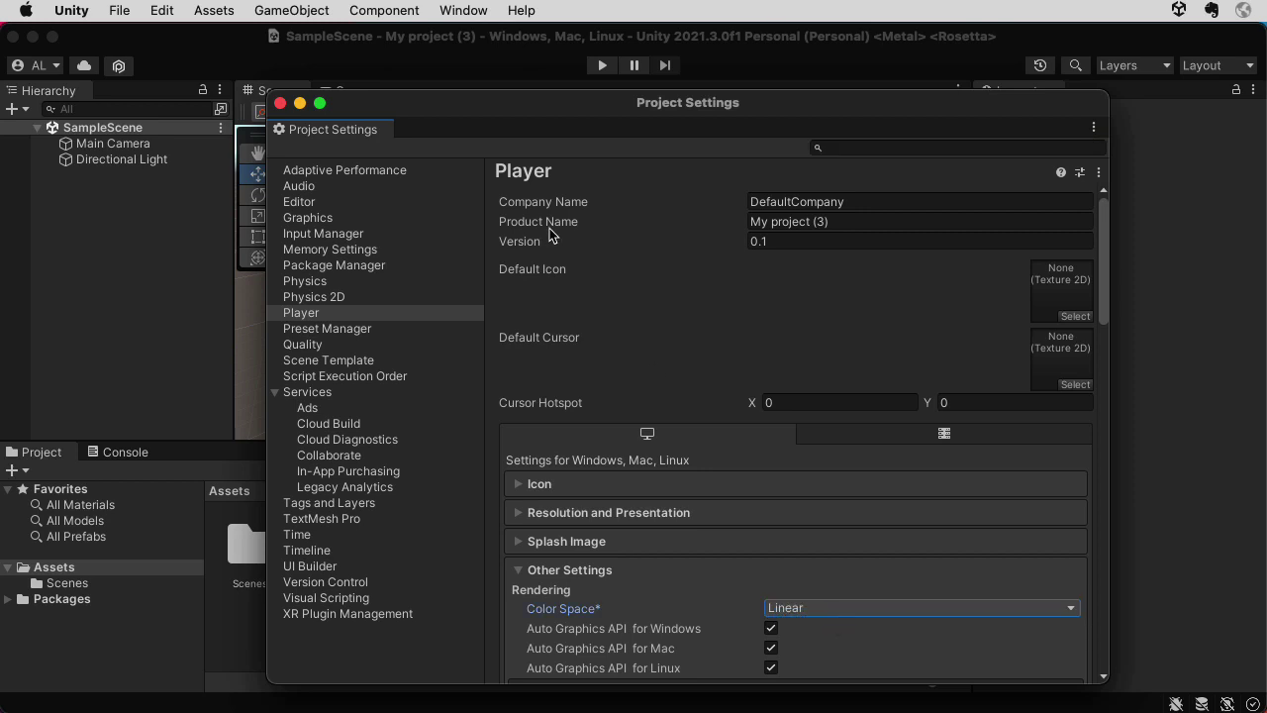
left_click(280, 103)
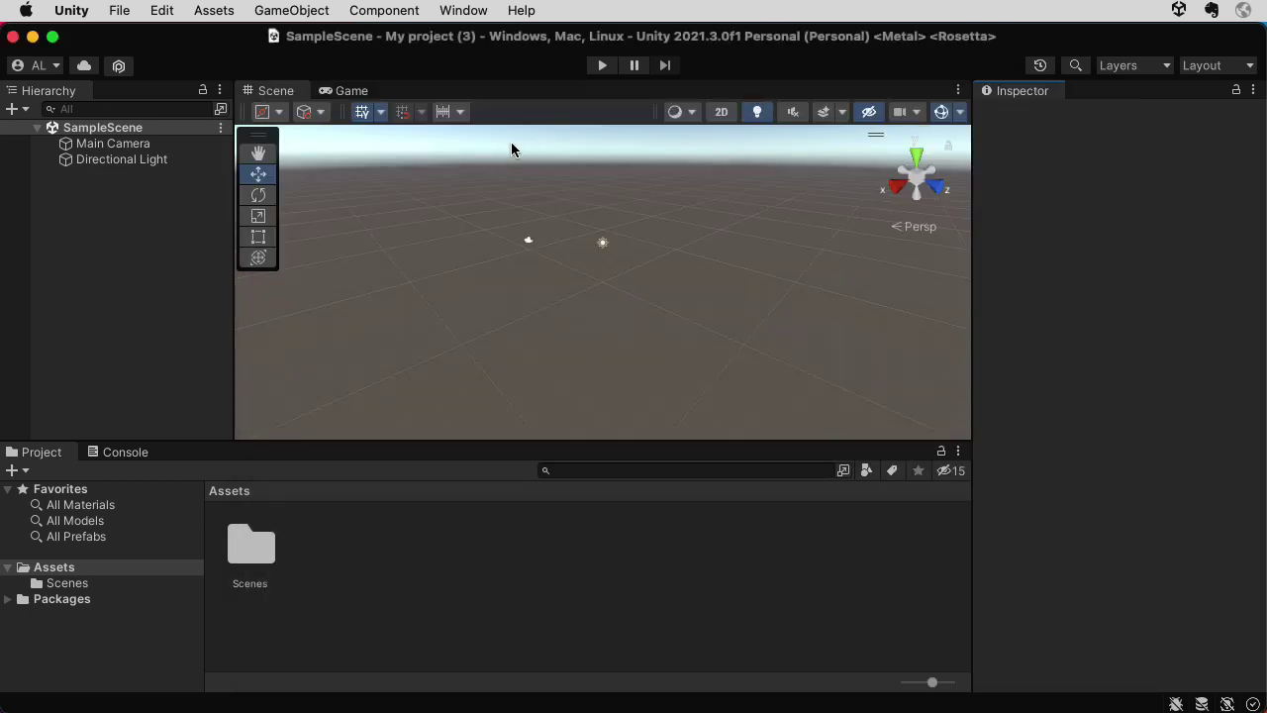
Step: Open the Unity Asset Store and search for 'zombie'
left_click(461, 10)
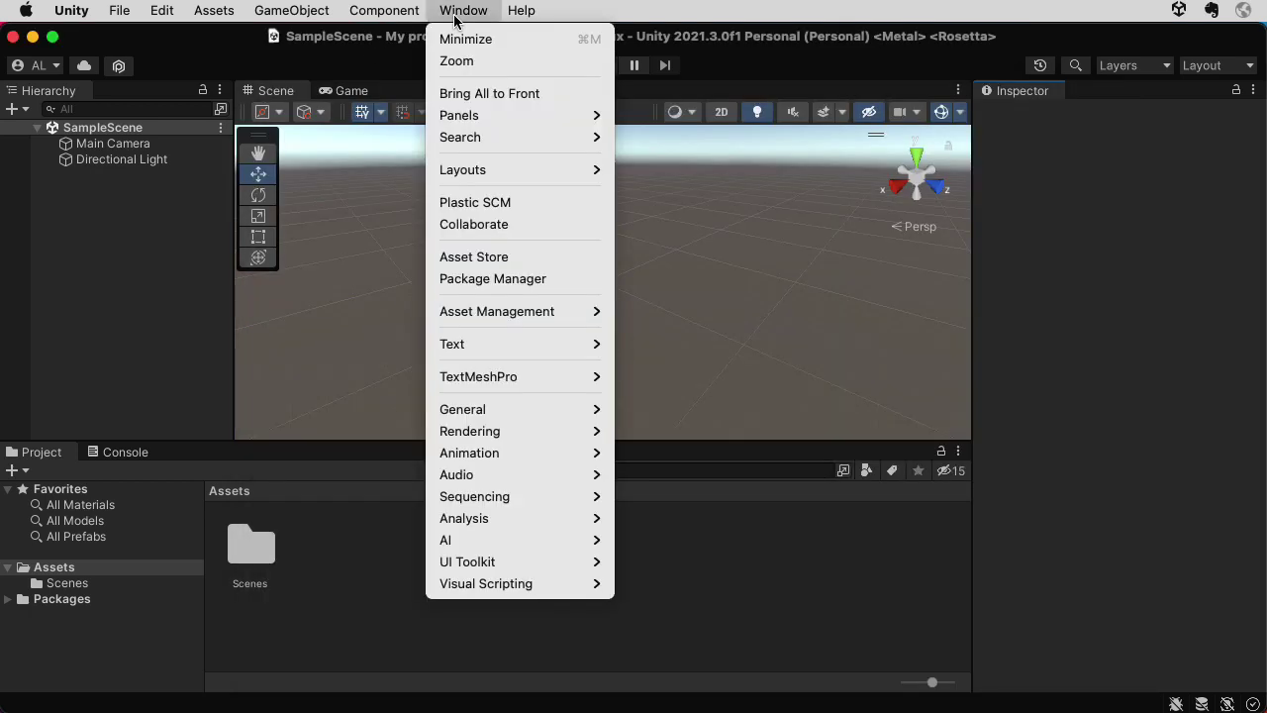
left_click(474, 256)
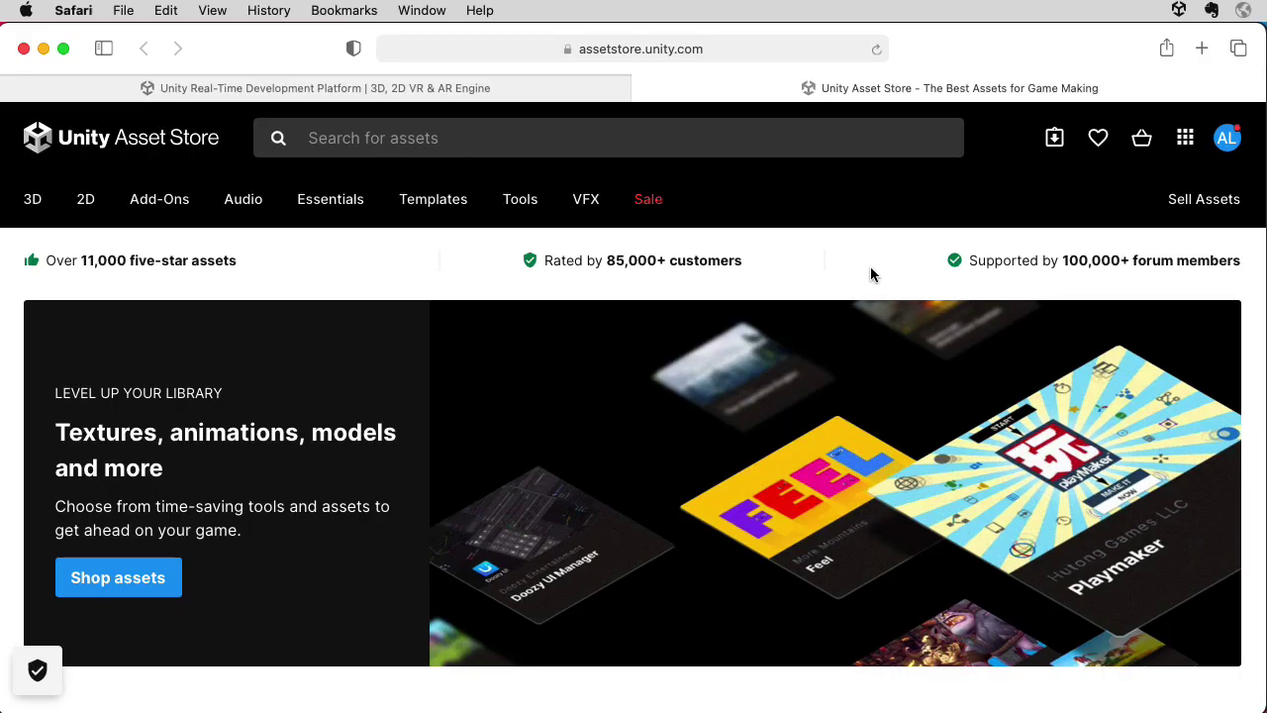
left_click(644, 131)
type("zombie")
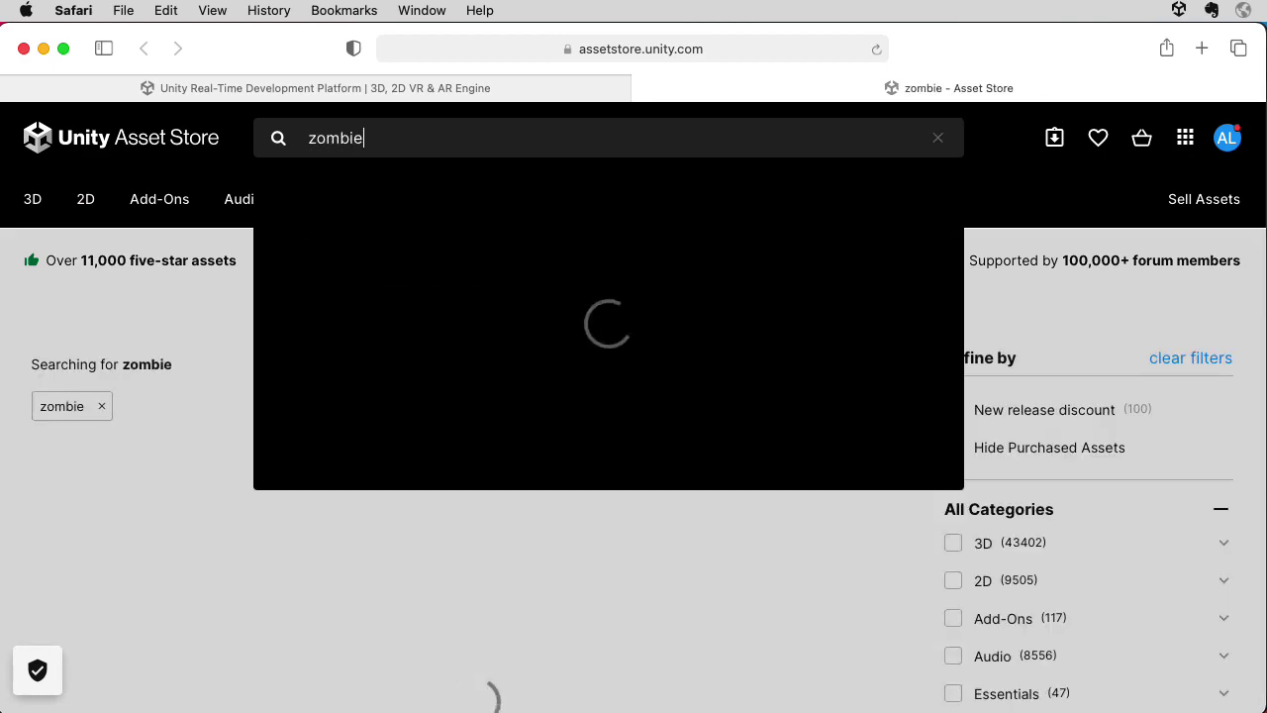
key("Return")
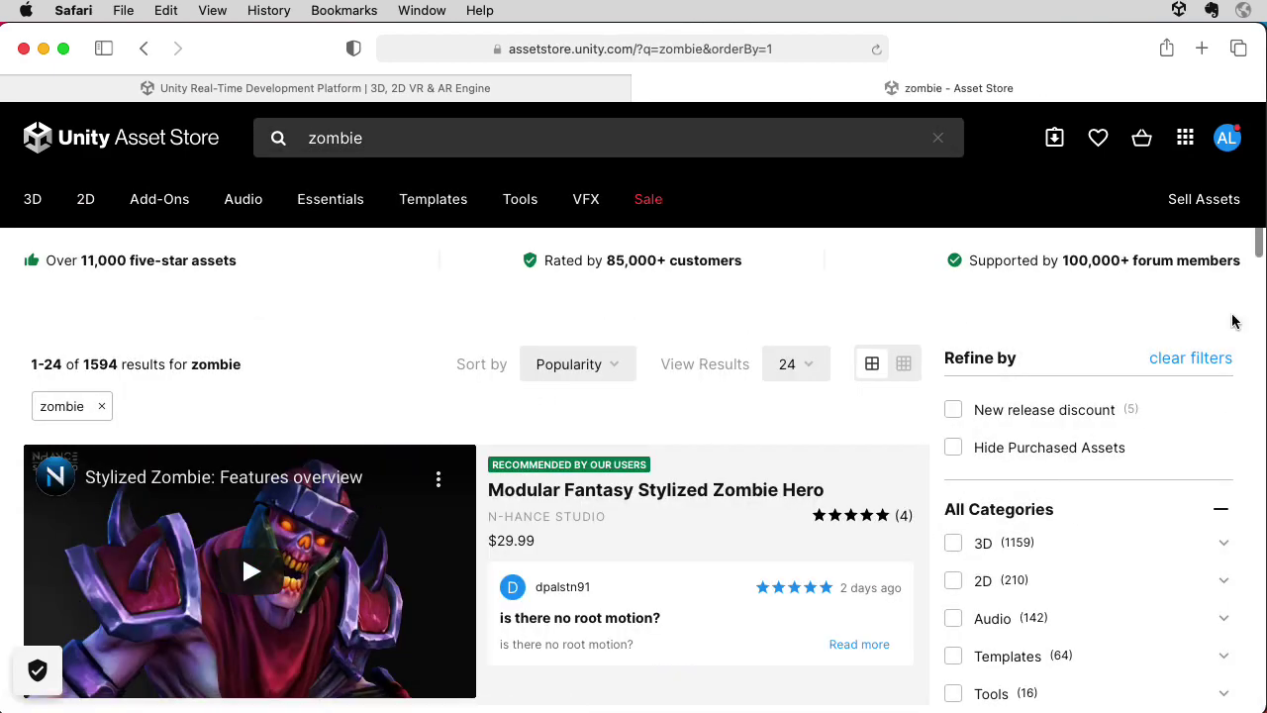
Step: Filter the results to $0, open the free Zombie asset and spin its 3D preview
scroll(1237, 326, "down", 5)
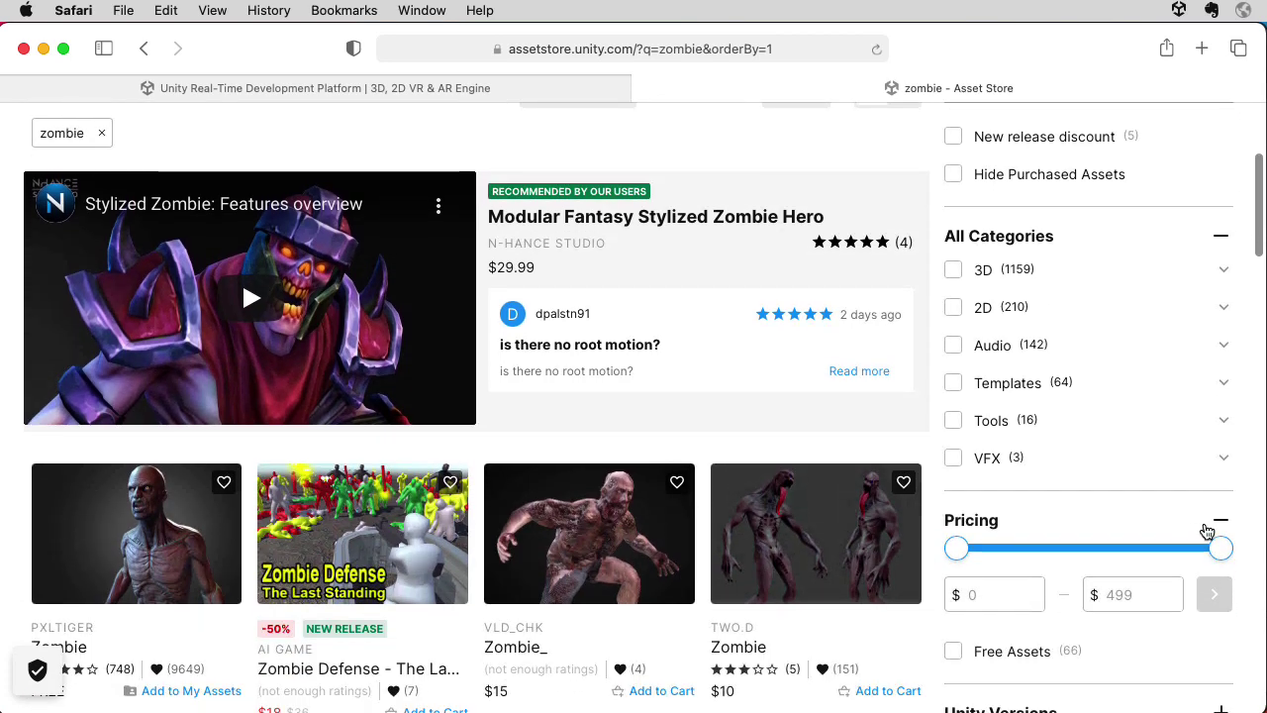
left_click_drag(1220, 540, 957, 549)
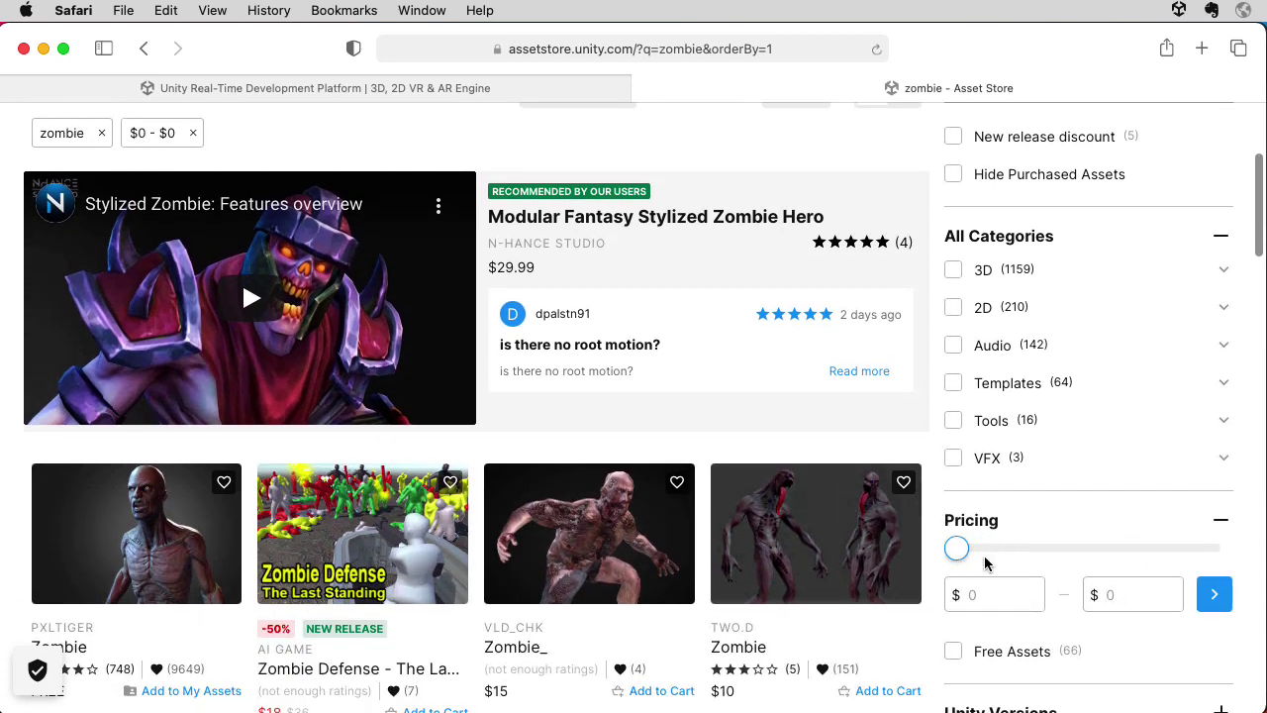
left_click(1214, 599)
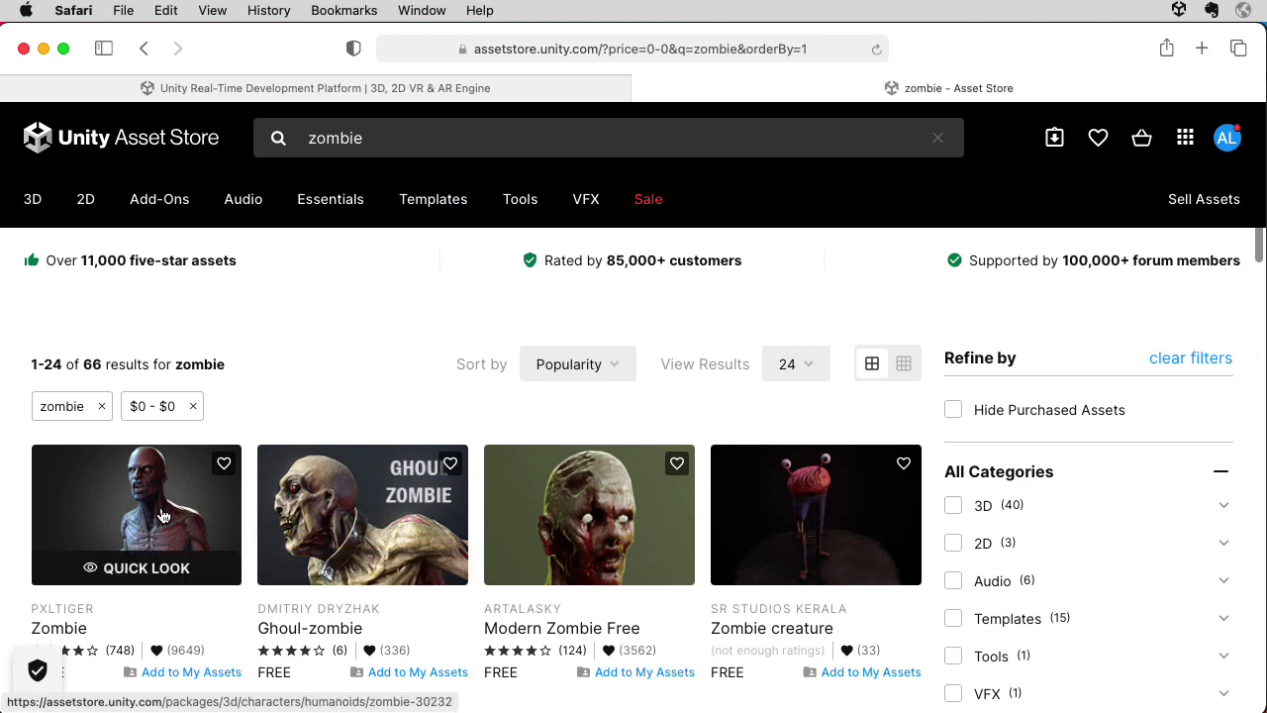
left_click(155, 515)
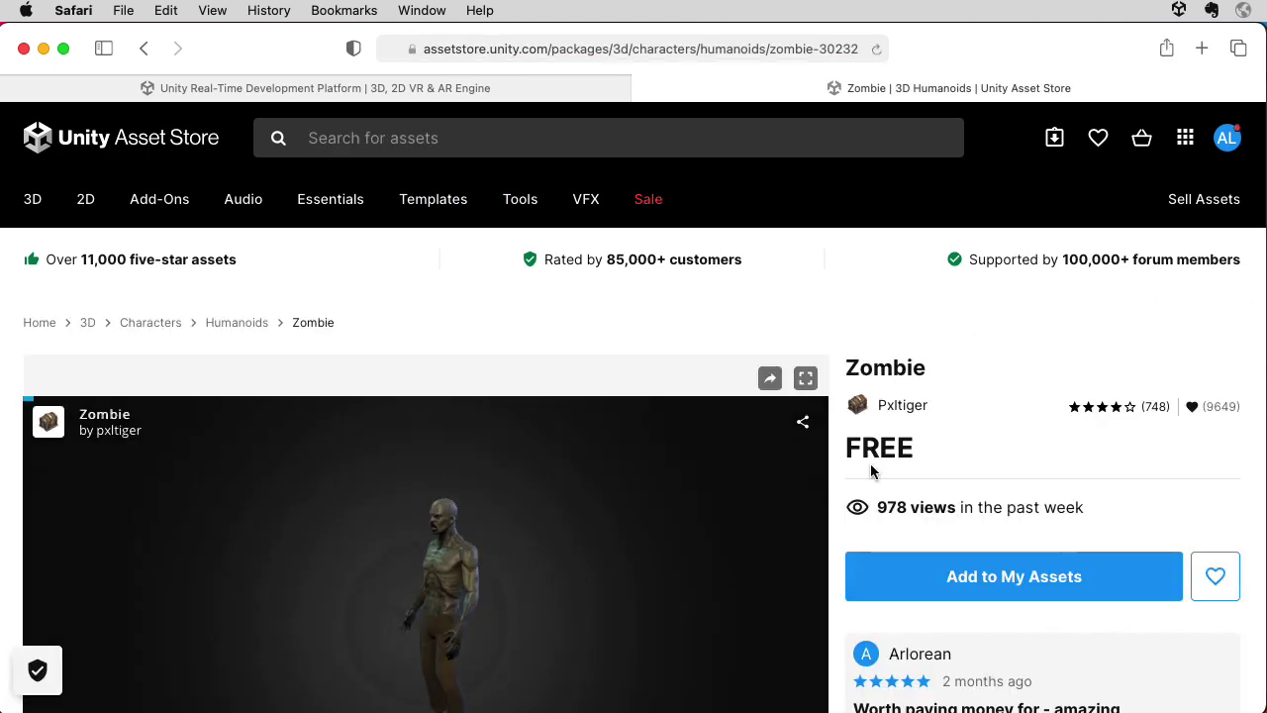
mouse_move(481, 594)
left_mouse_down()
mouse_move(614, 498)
mouse_move(491, 581)
mouse_move(372, 583)
mouse_move(445, 600)
mouse_move(488, 577)
left_mouse_up()
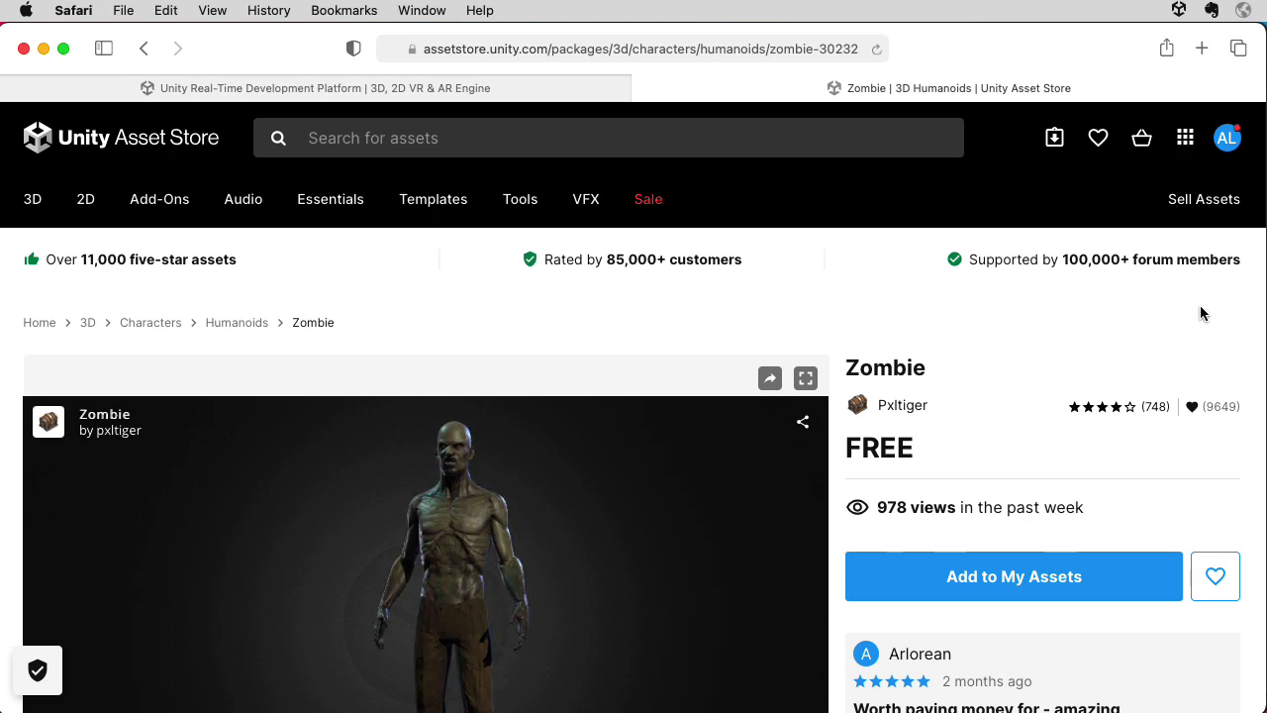
Step: In Package Content, preview the Zombie.tga, Zombie_ao.png and zombie_emission.tga textures
scroll(1167, 310, "down", 5)
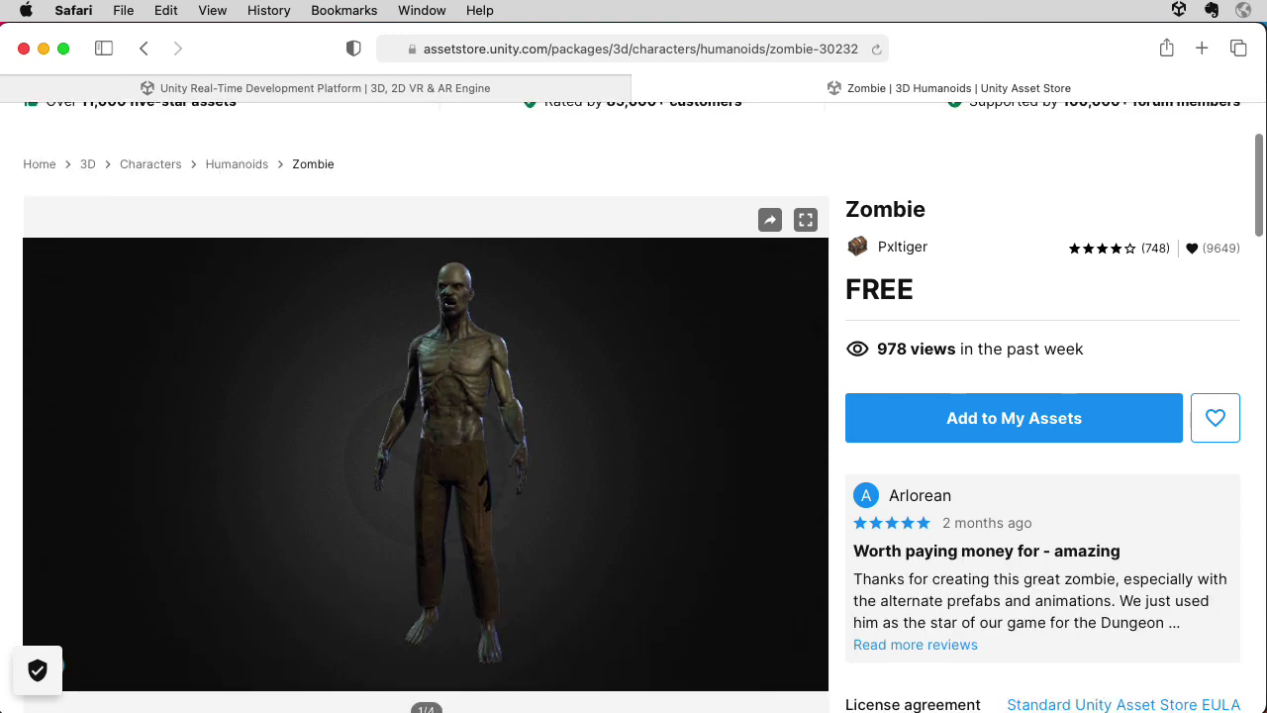
scroll(1169, 315, "down", 8)
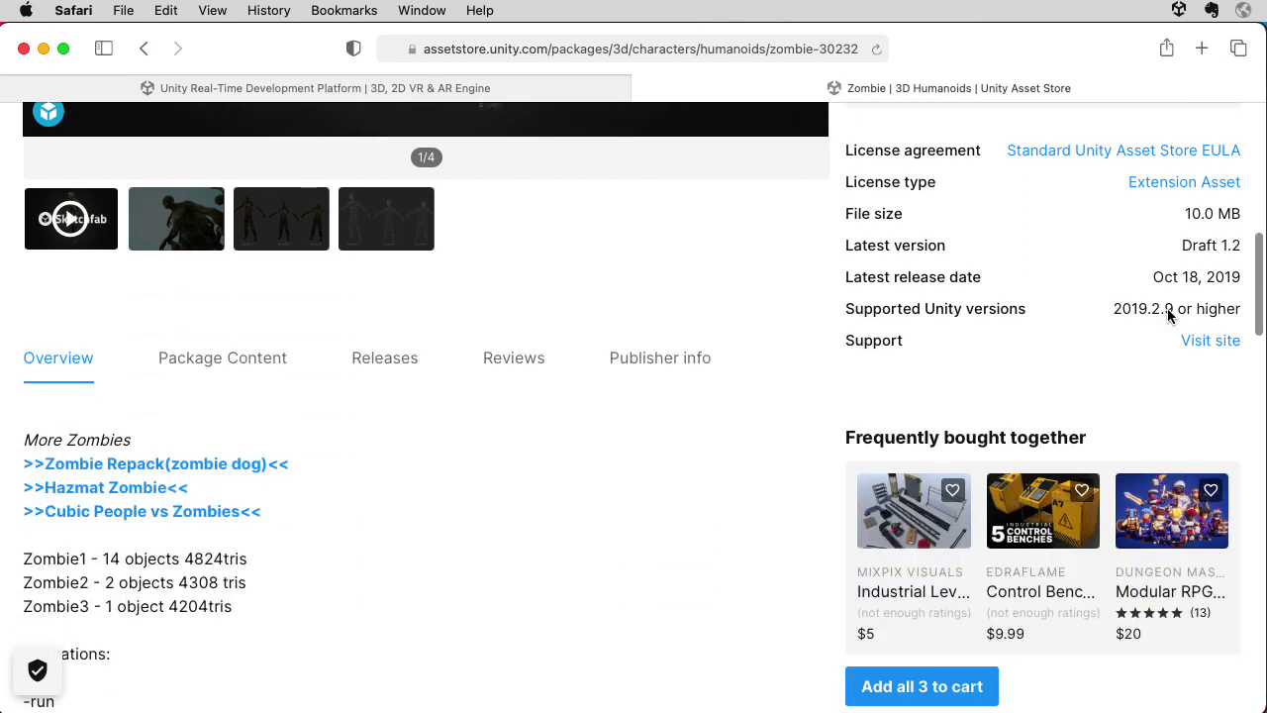
left_click(254, 362)
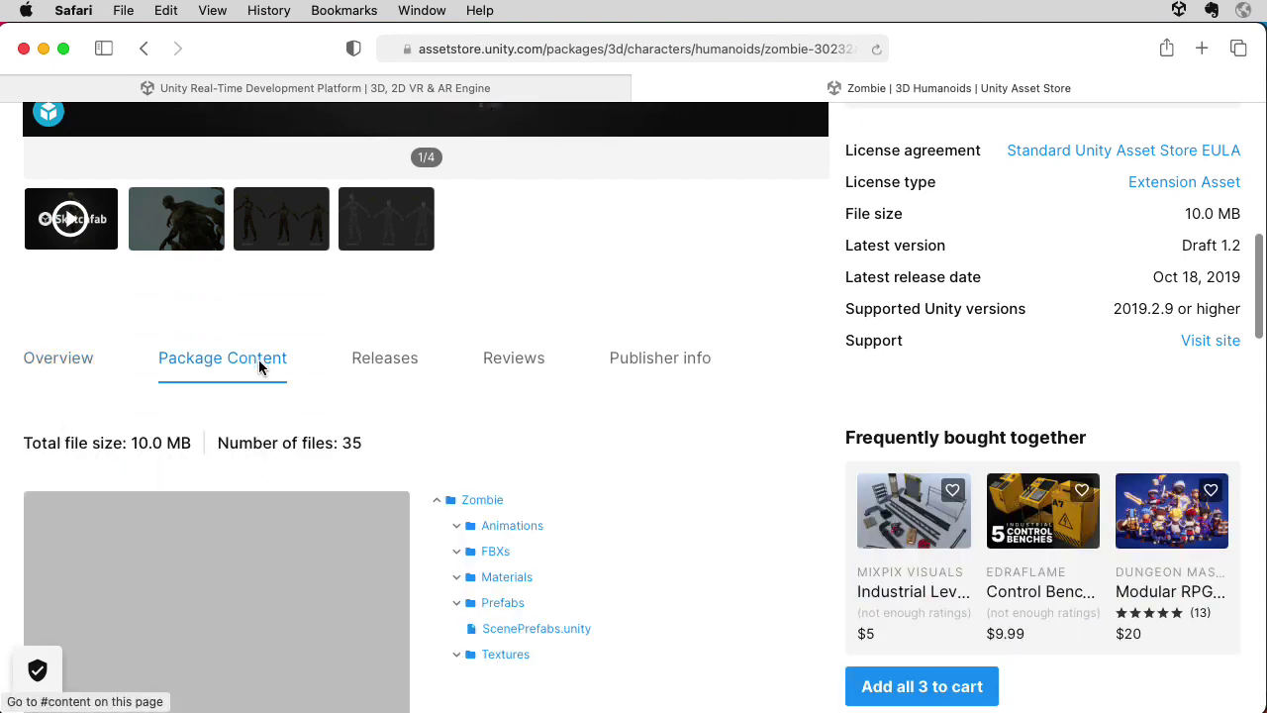
left_click(510, 658)
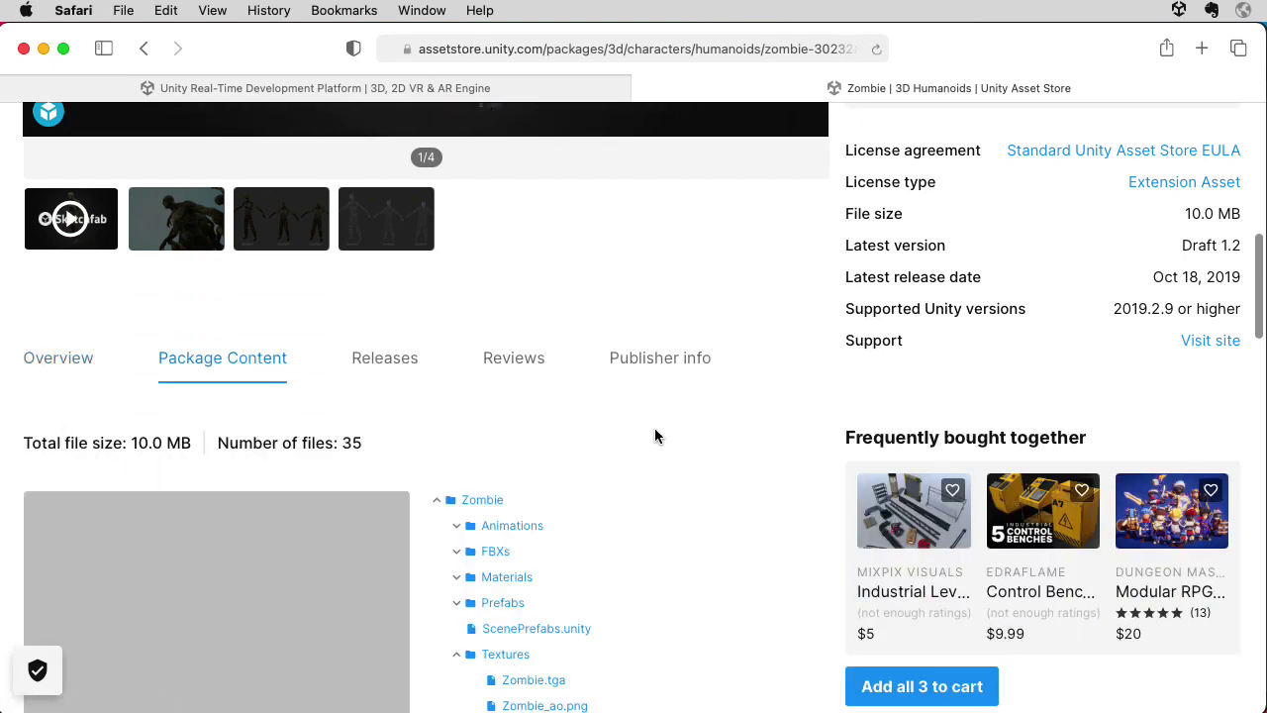
scroll(655, 427, "down", 4)
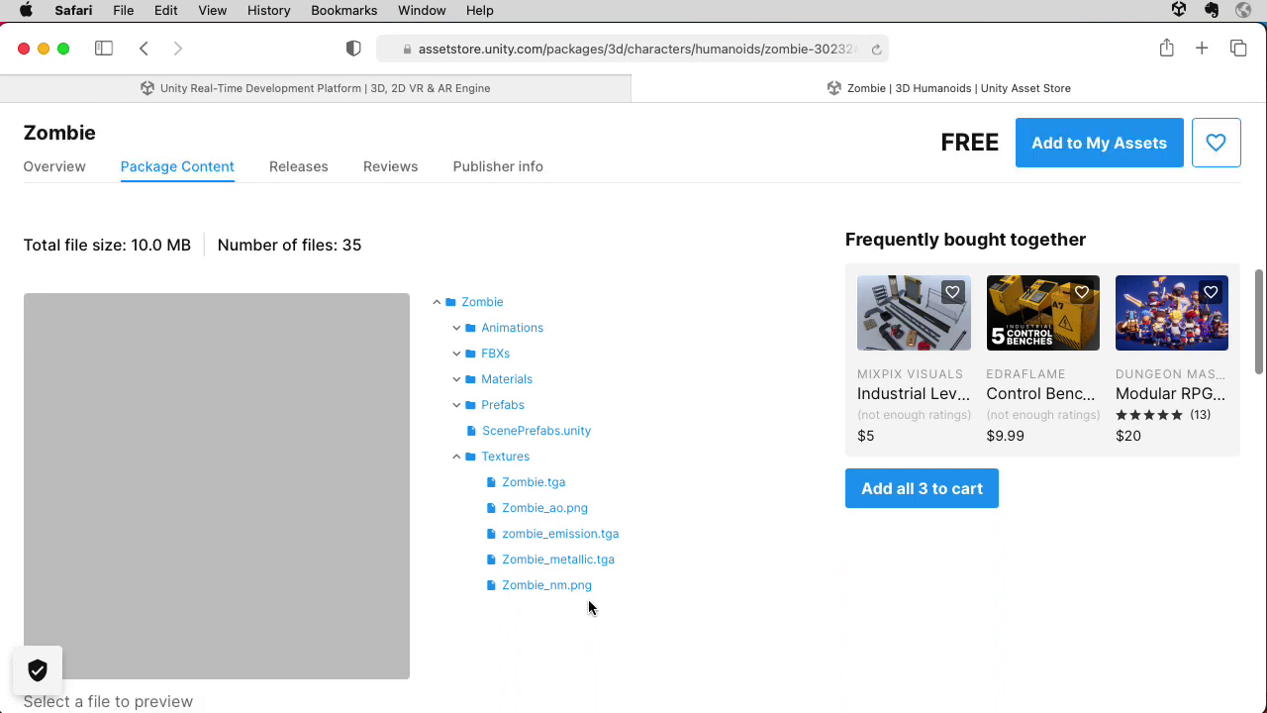
left_click(536, 483)
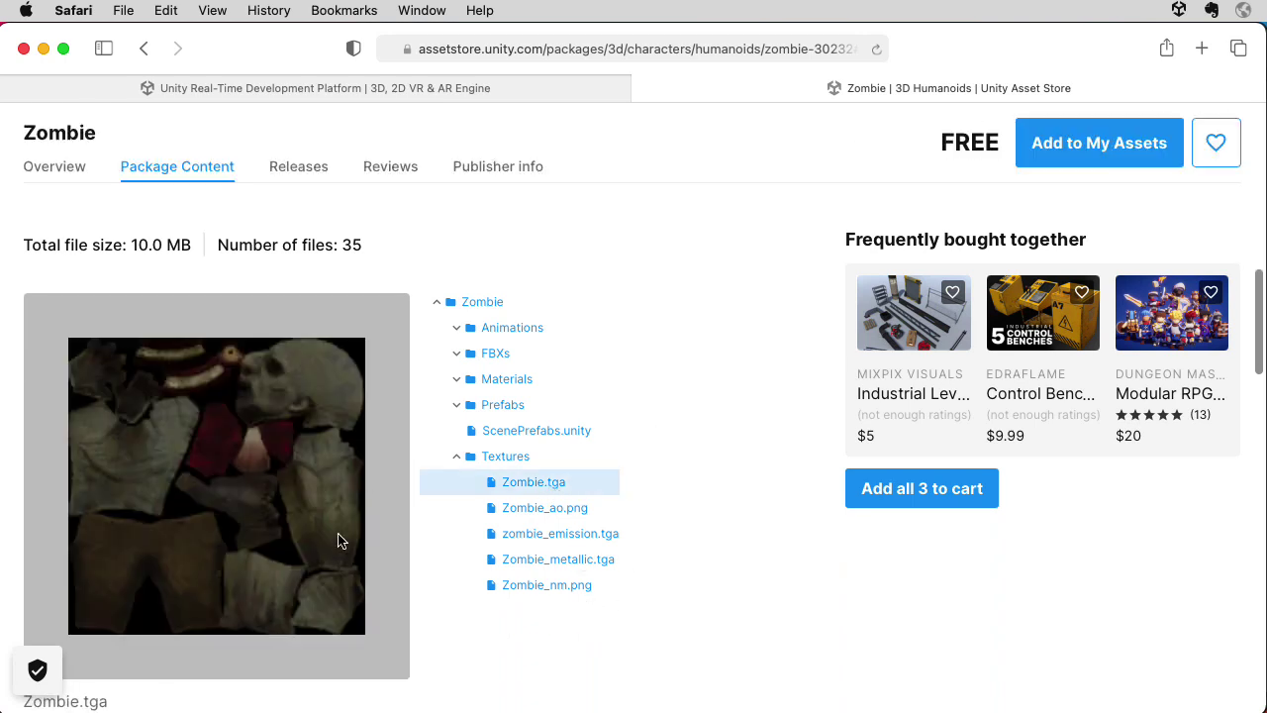
left_click(574, 520)
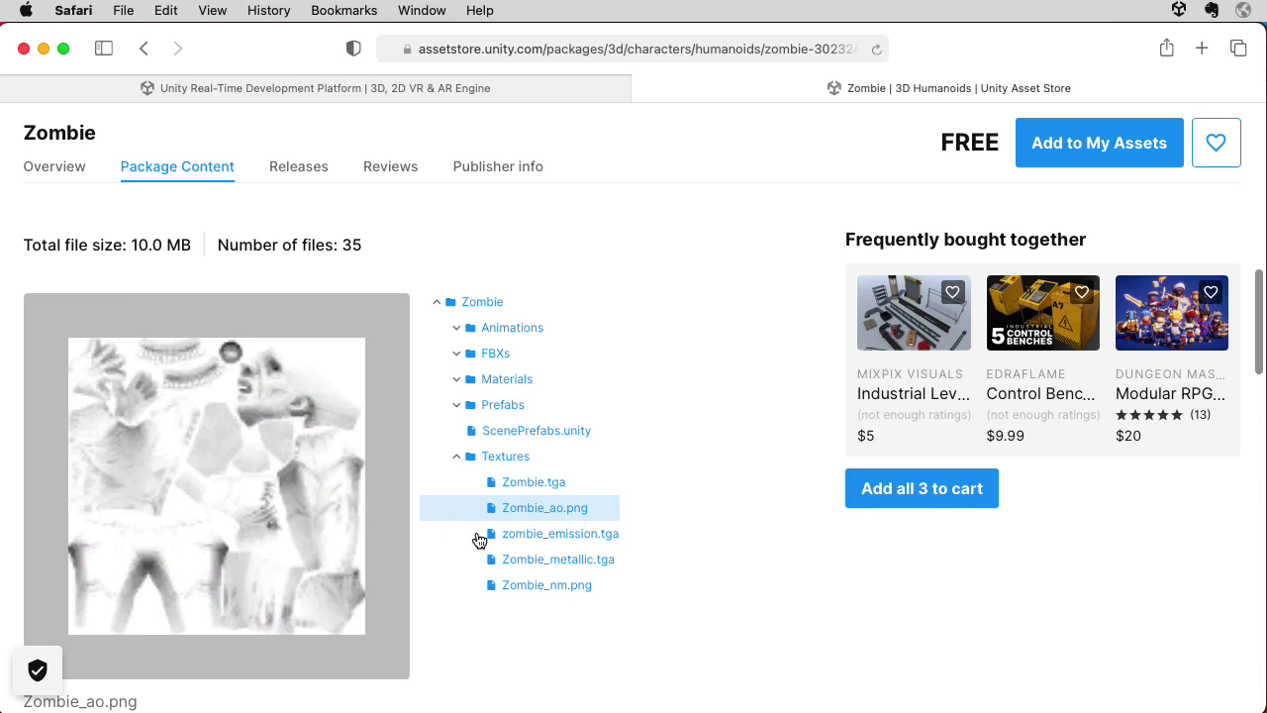
left_click(542, 544)
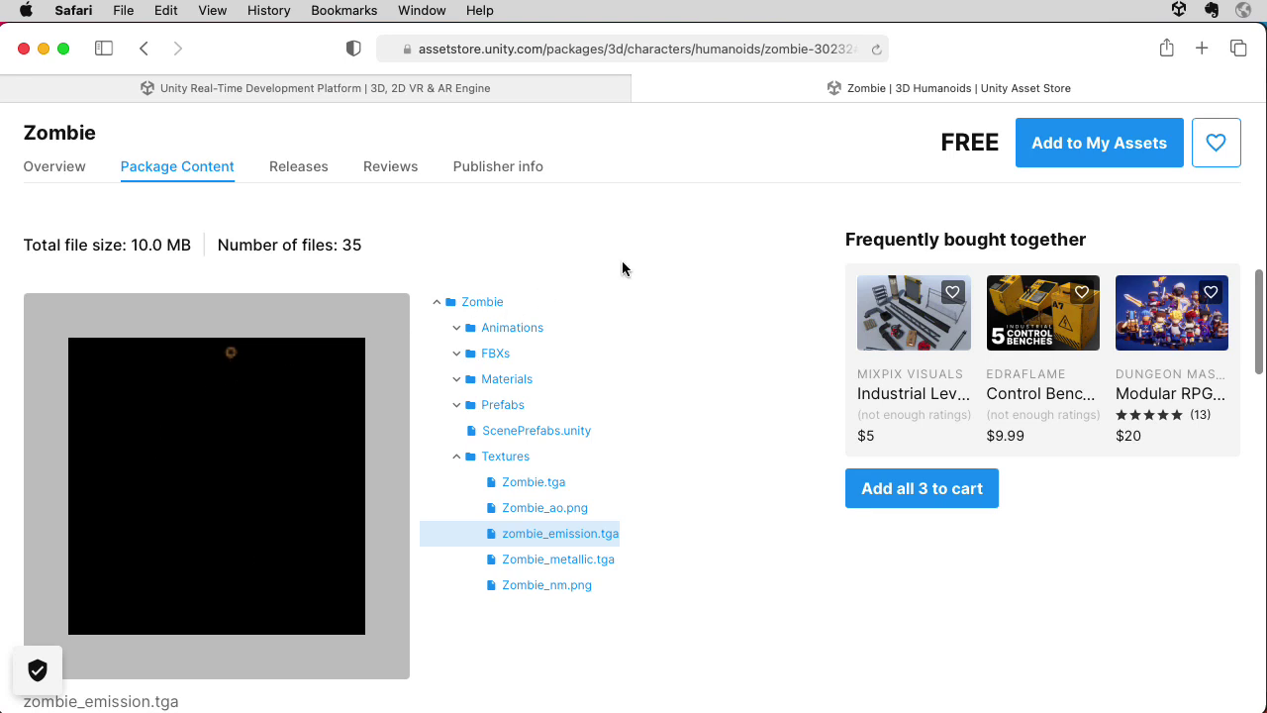
Step: Preview the Zombie_metallic.tga texture and the Zombie_nm.png normal map
scroll(622, 260, "up", 10)
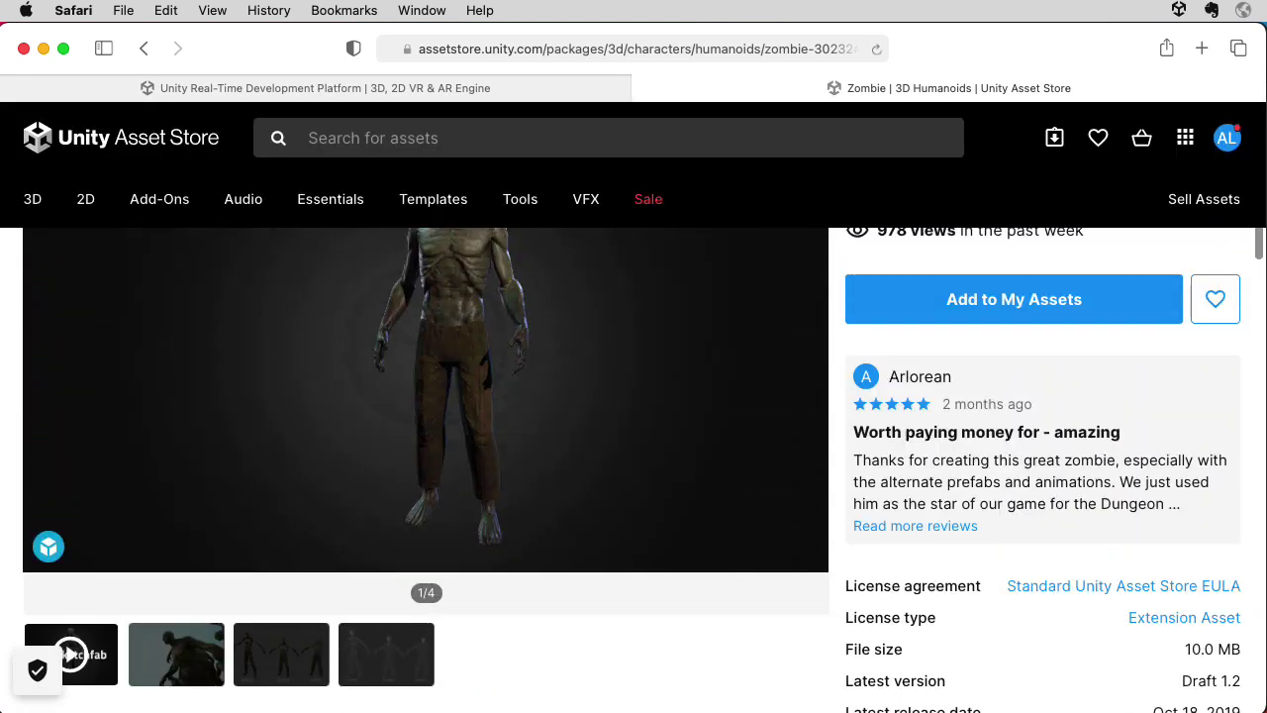
scroll(622, 260, "up", 3)
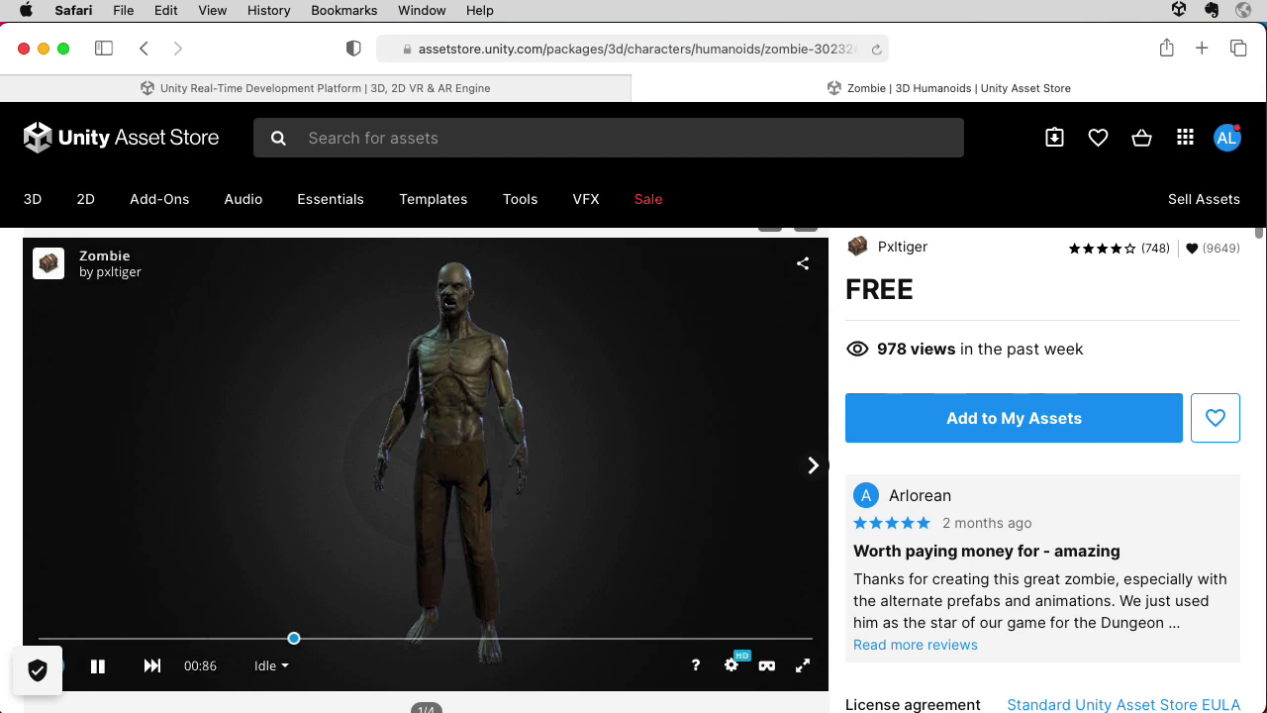
scroll(621, 260, "down", 12)
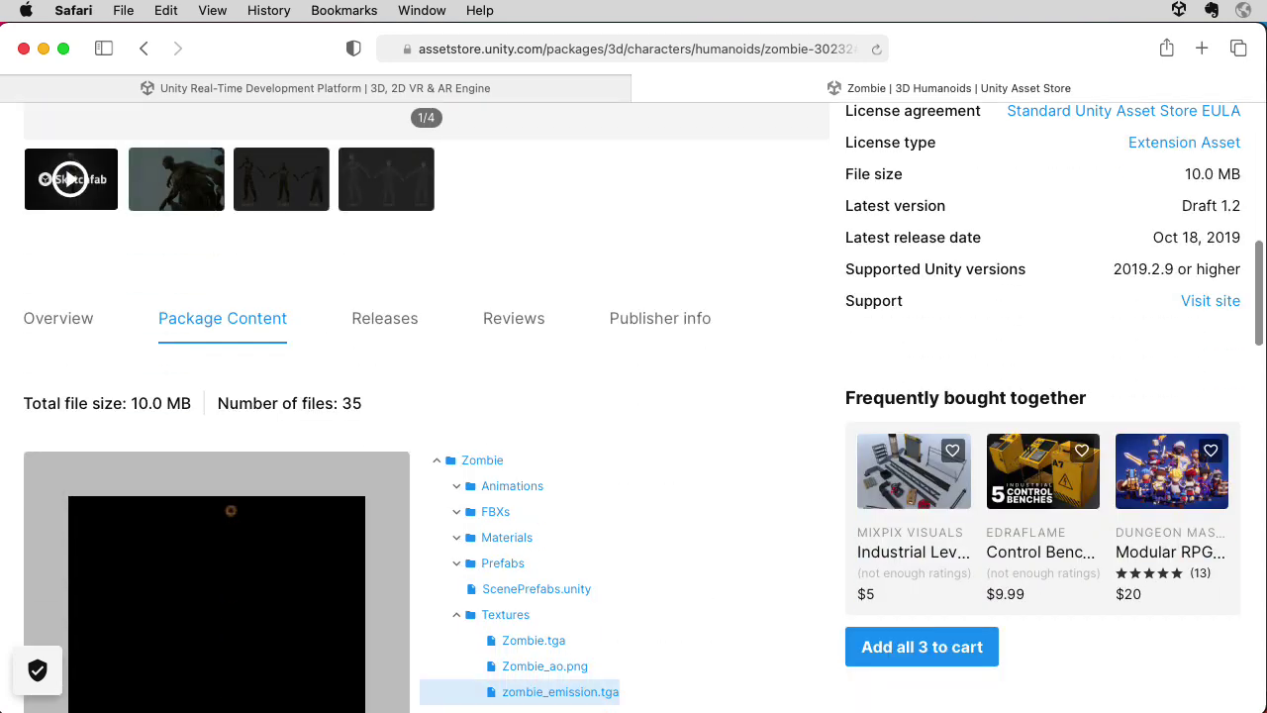
scroll(621, 261, "down", 3)
left_click(553, 612)
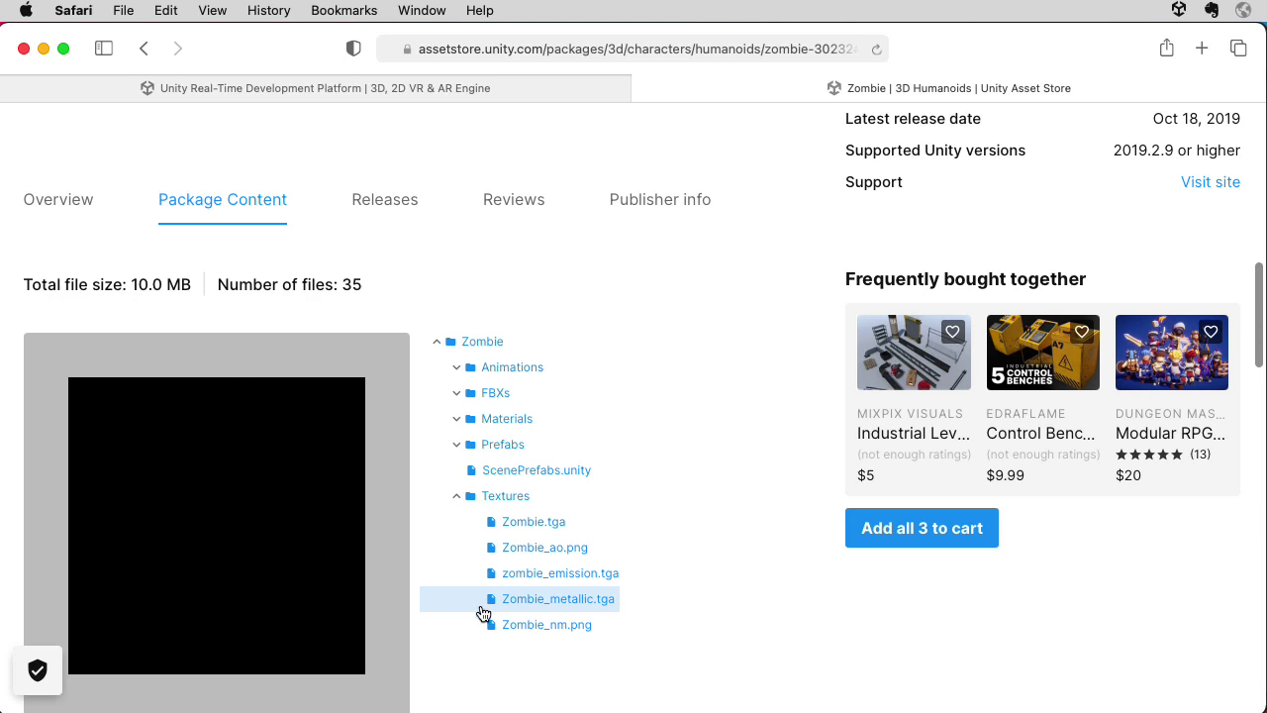
left_click(554, 626)
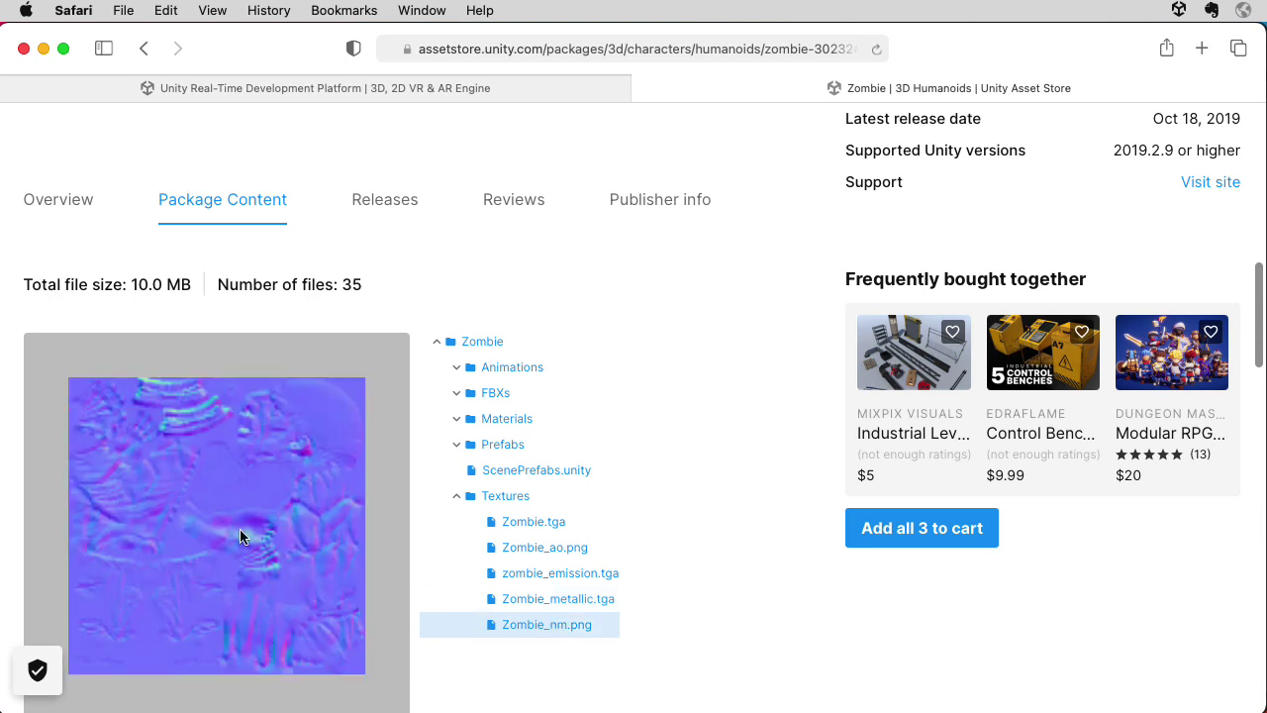
Step: Add the Zombie asset to My Assets, accept the terms and open it in Unity
scroll(1065, 272, "up", 15)
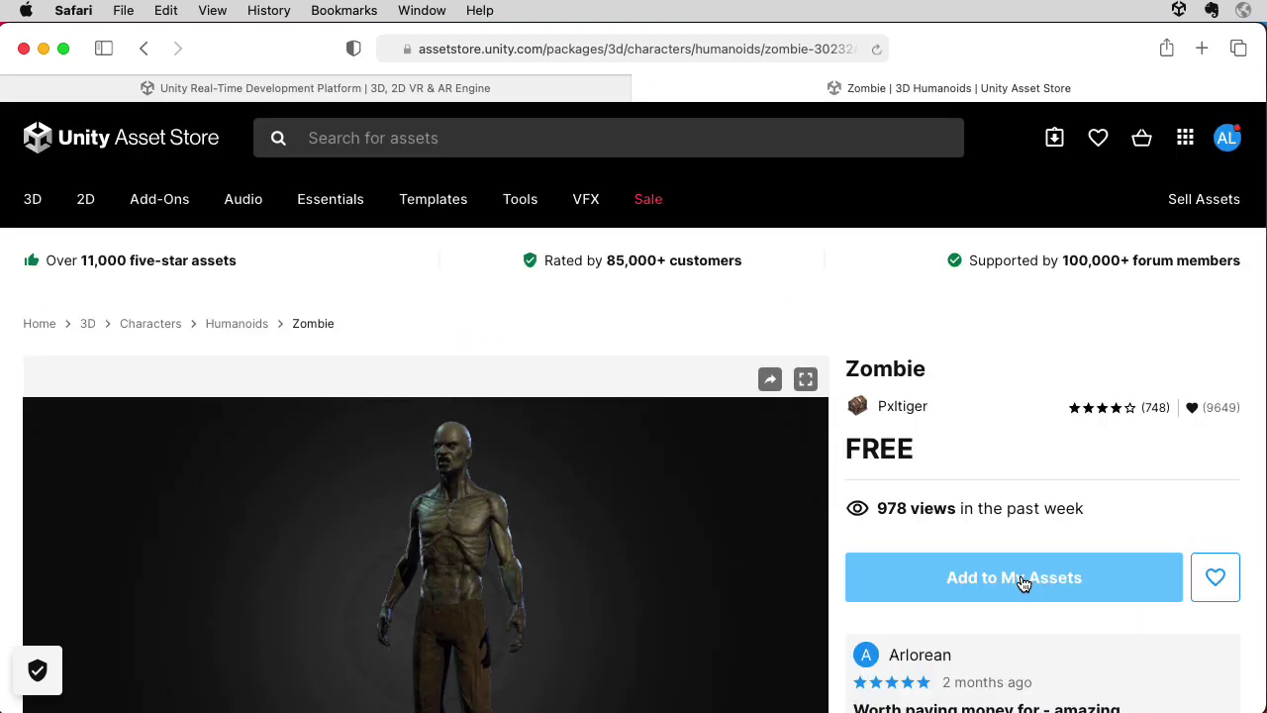
left_click(1019, 580)
left_click(770, 566)
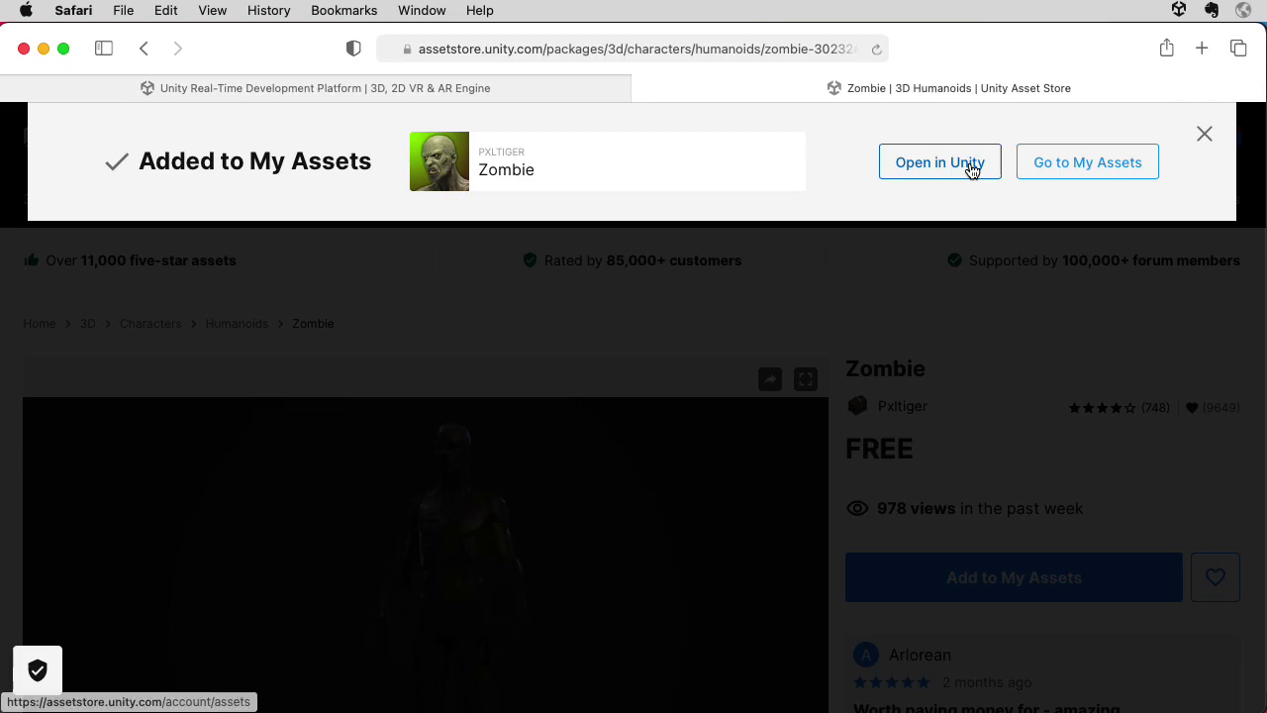
left_click(971, 162)
left_click(807, 398)
left_click(462, 12)
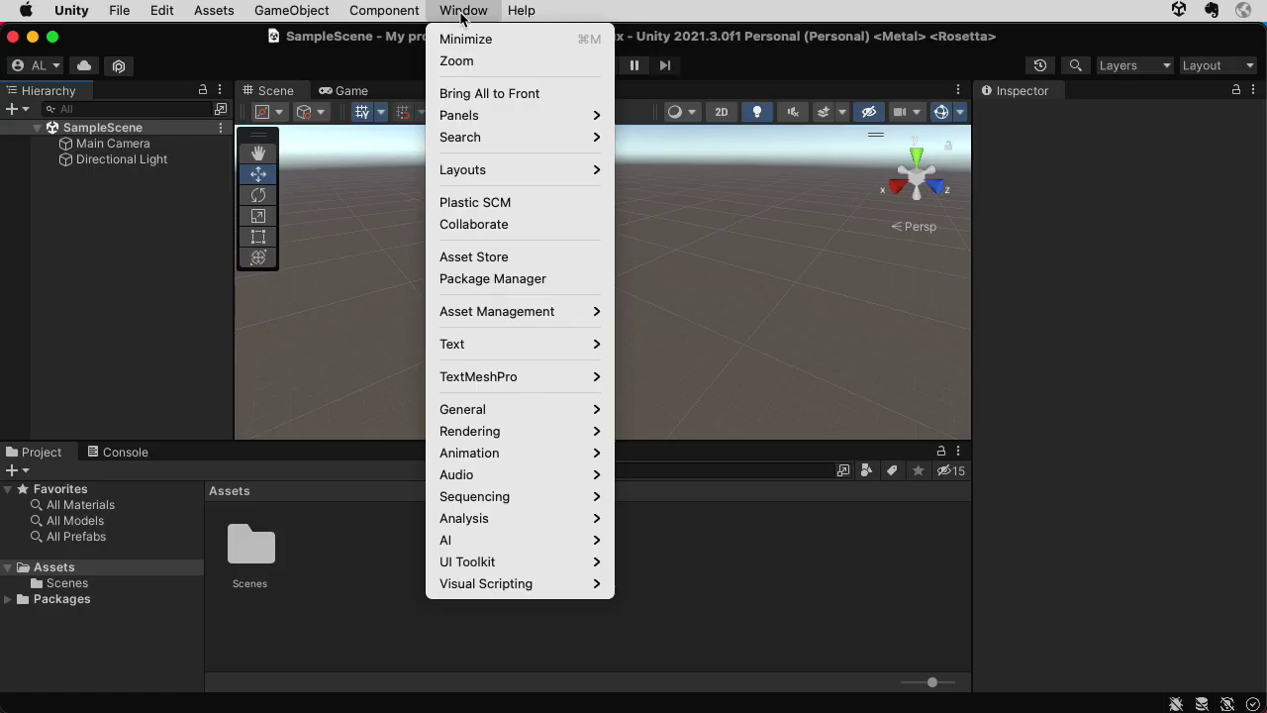
Step: In Package Manager, list My Assets and search for 'zombie'
left_click(512, 277)
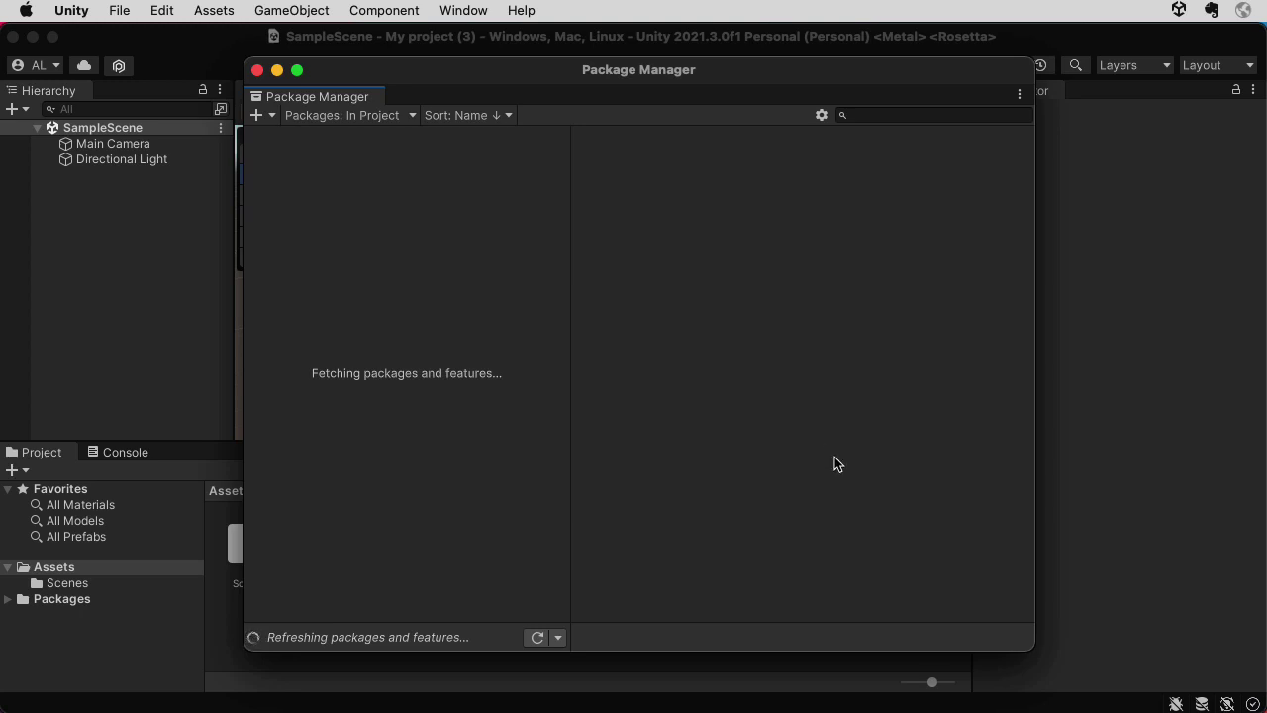
left_click(346, 115)
left_click(359, 199)
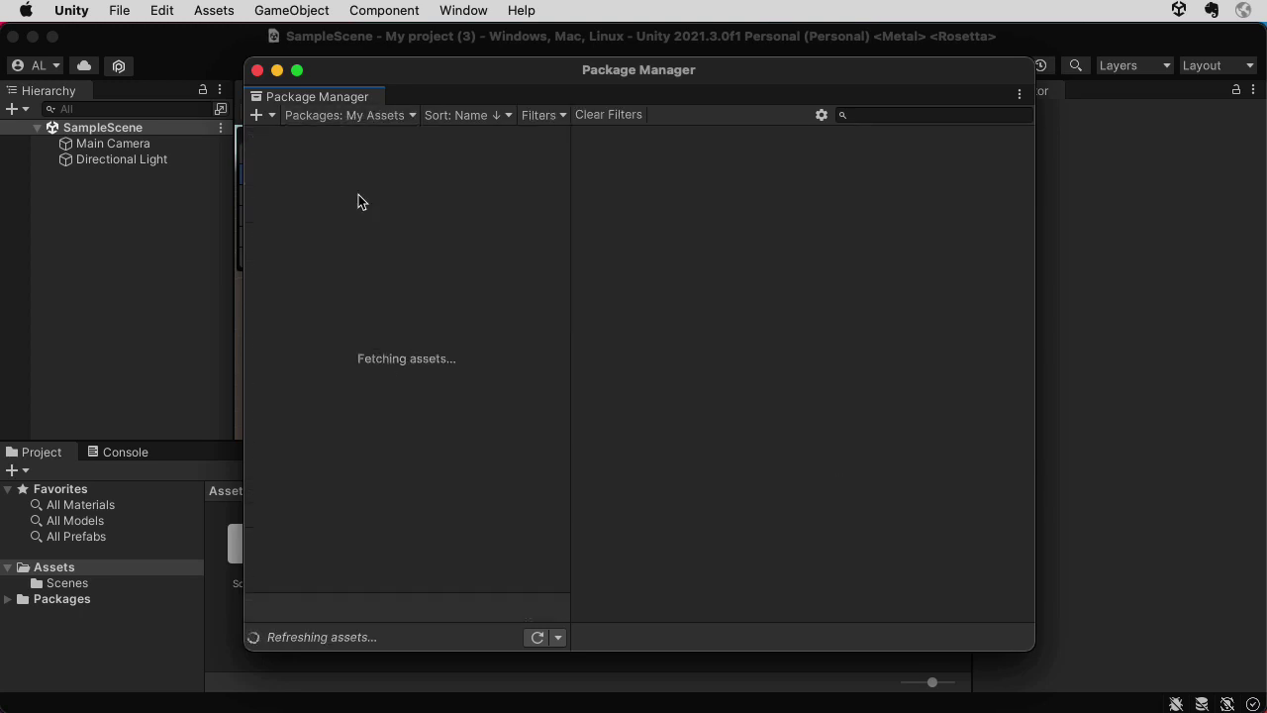
left_click(876, 115)
type("zombie")
Step: Compare the Zombie and Zombie 0_1 to 0_4 packages, then download Zombie
left_click(438, 164)
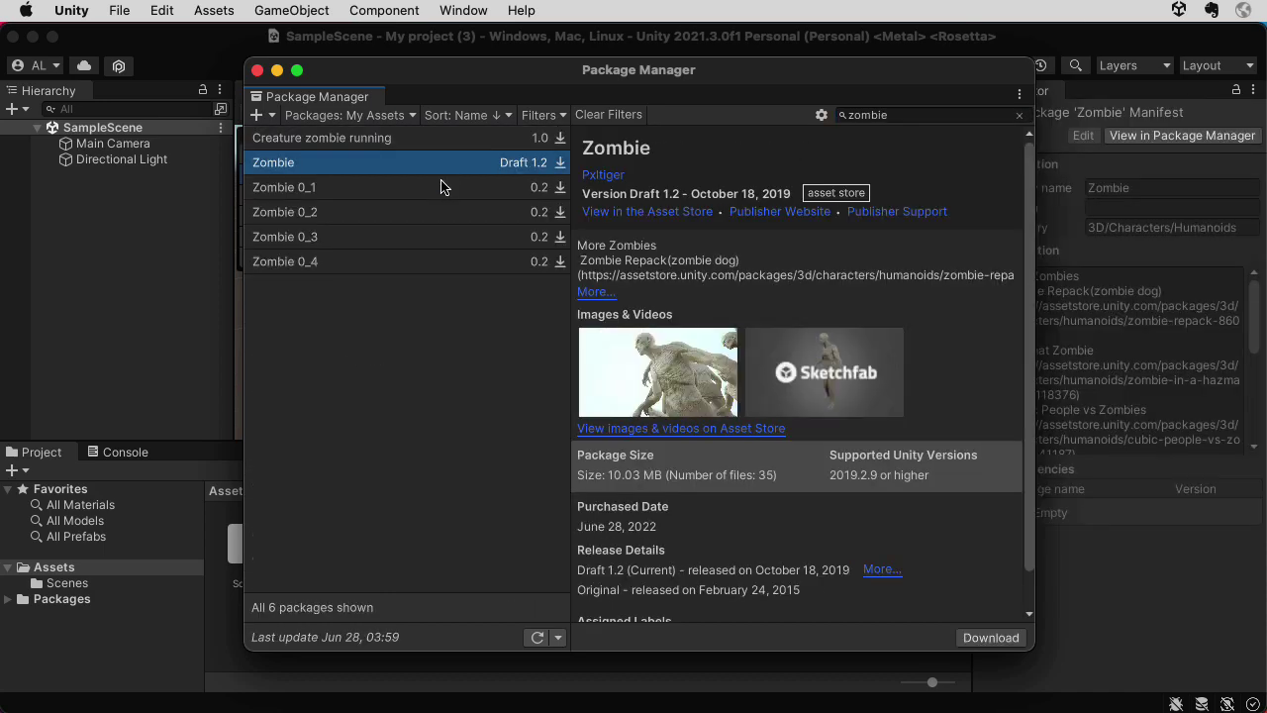
left_click(443, 187)
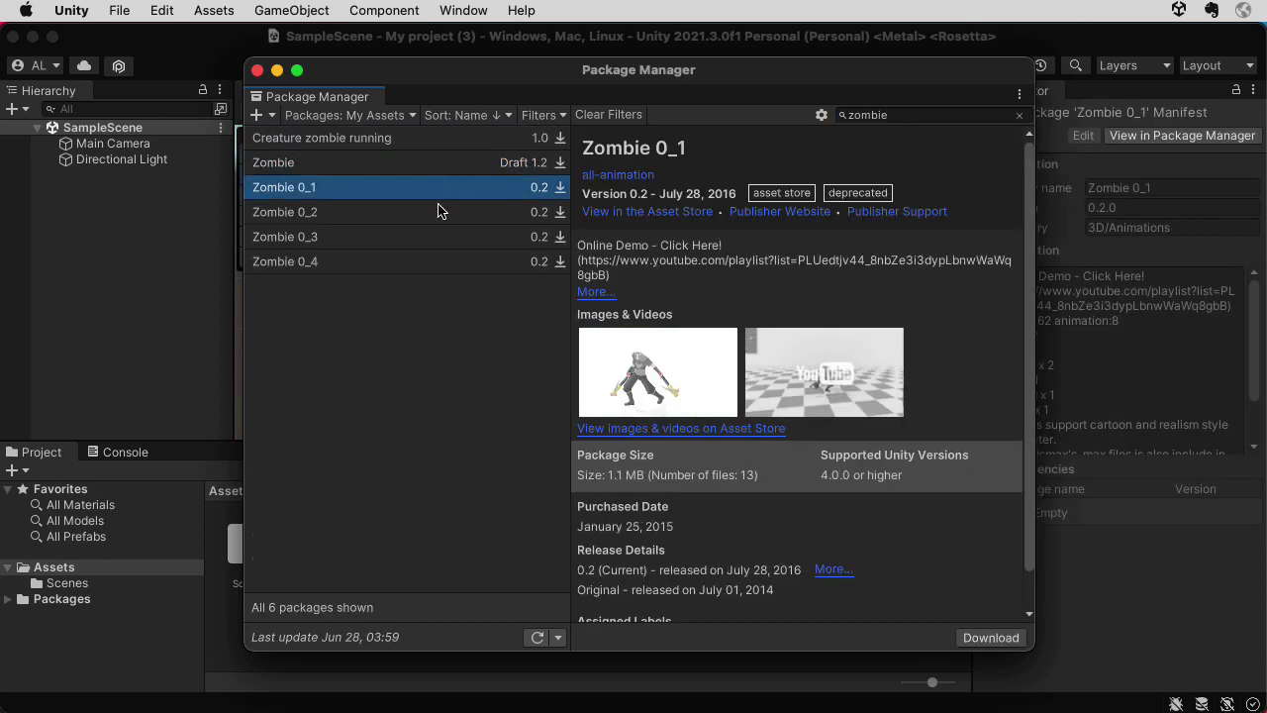
left_click(436, 213)
left_click(346, 189)
left_click(347, 211)
left_click(345, 236)
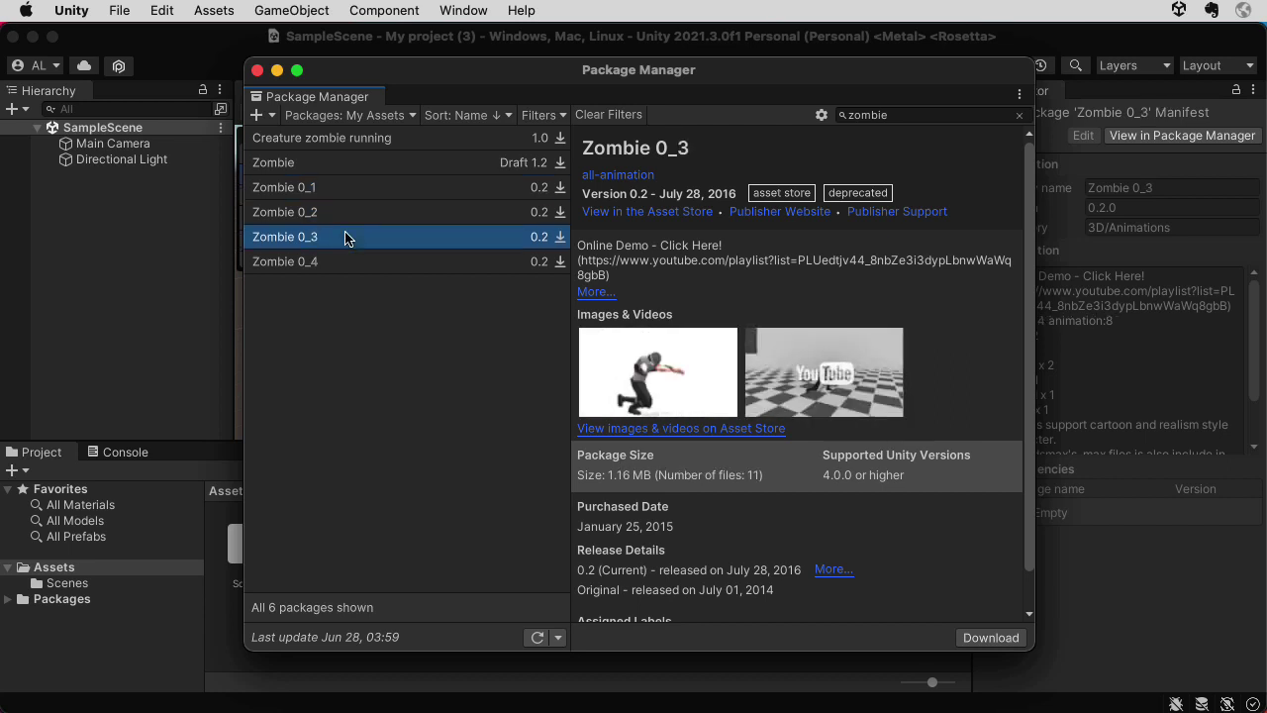
left_click(346, 262)
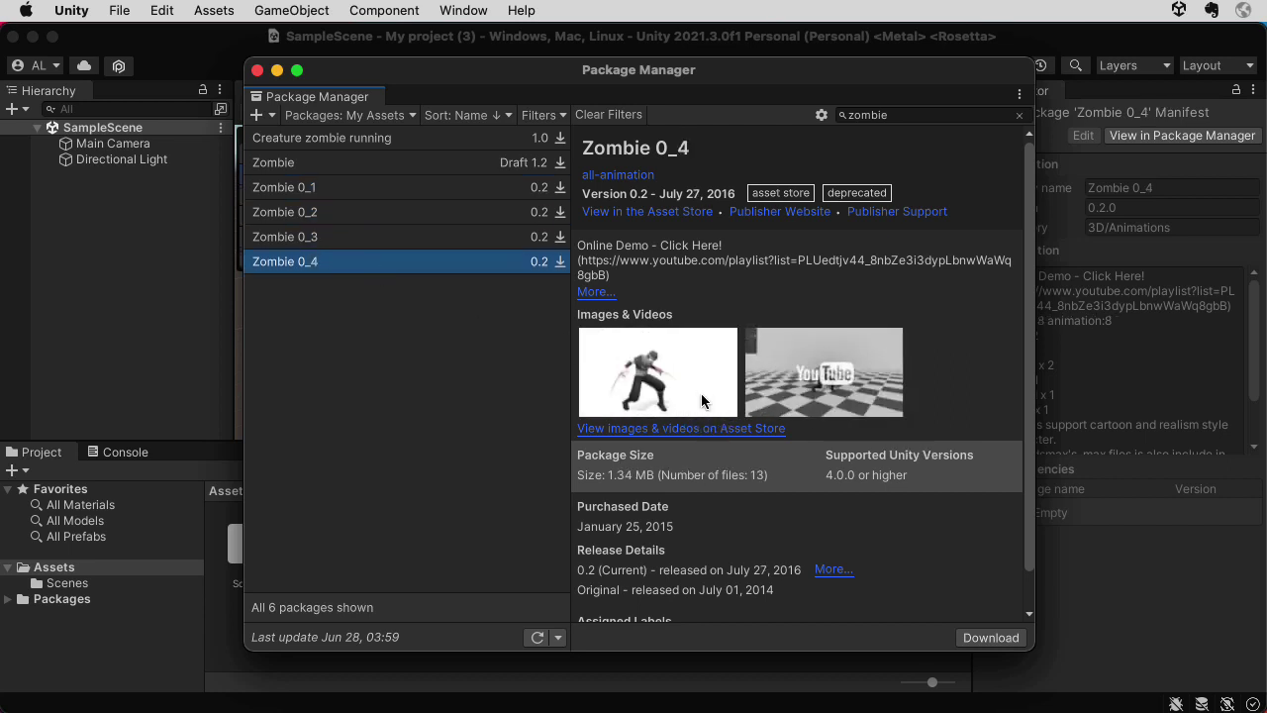
left_click(303, 168)
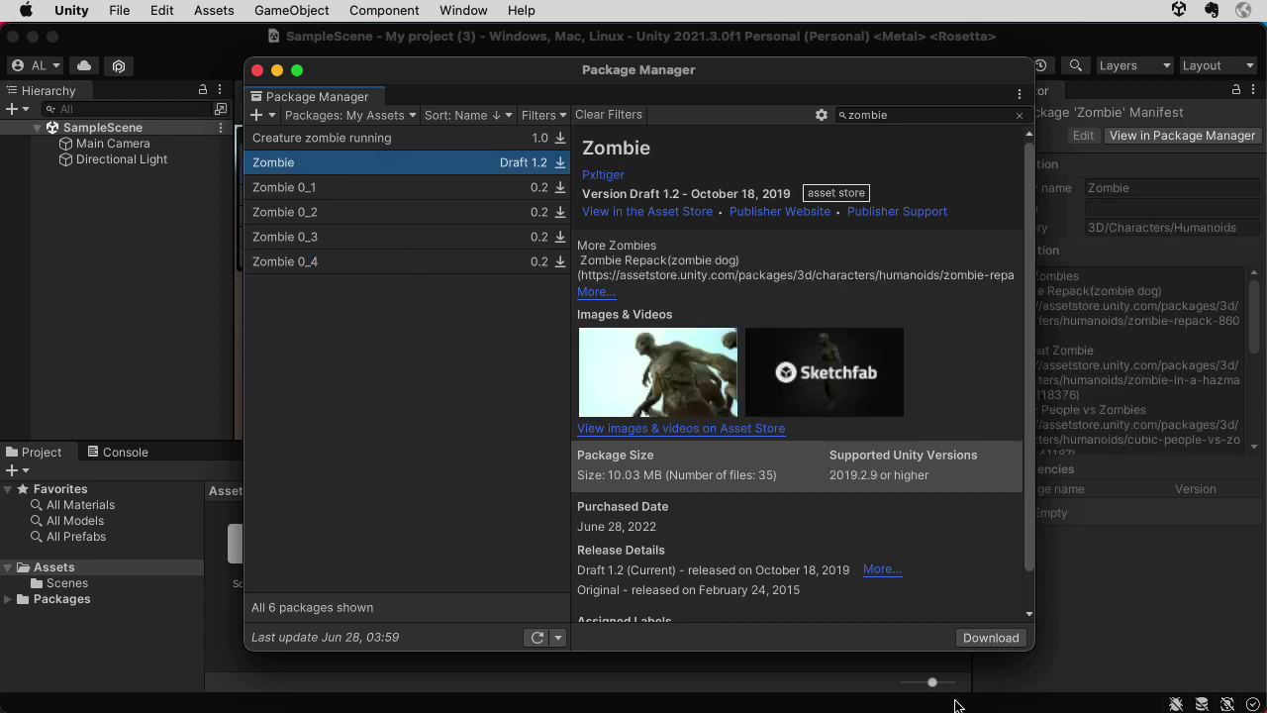
left_click(1003, 639)
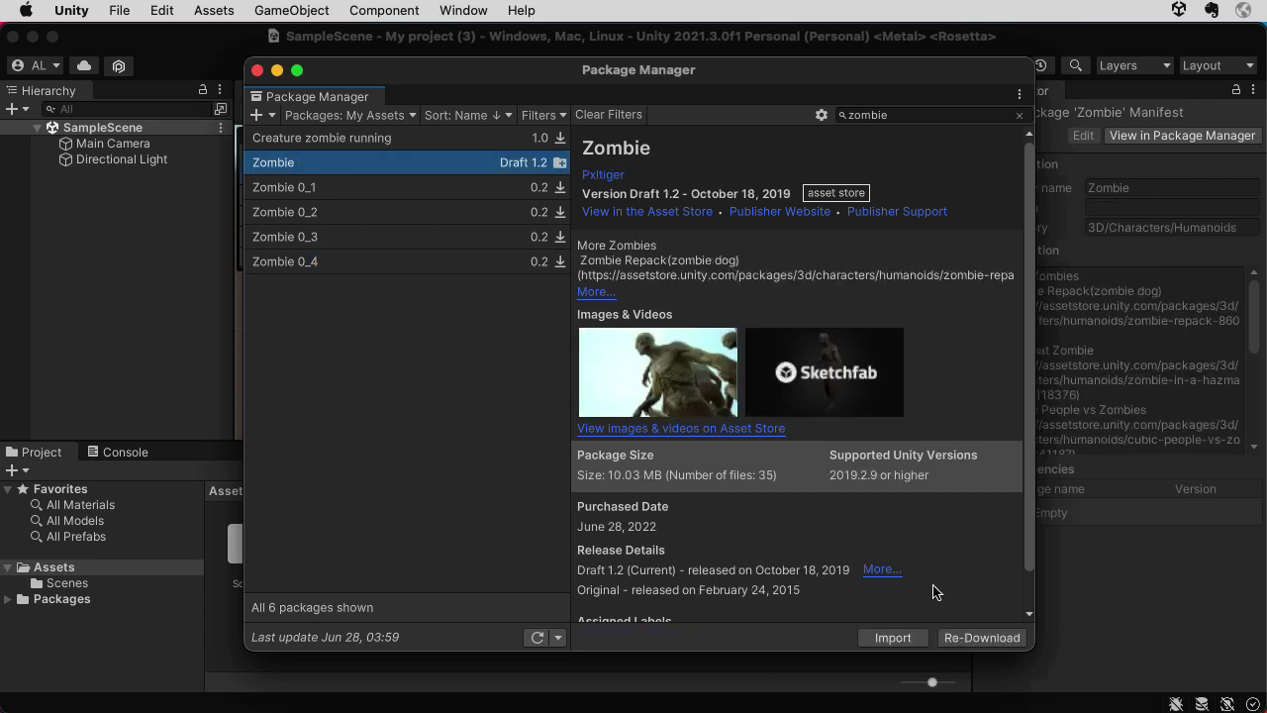
Step: Import all files of the downloaded Zombie package into the project
left_click(893, 637)
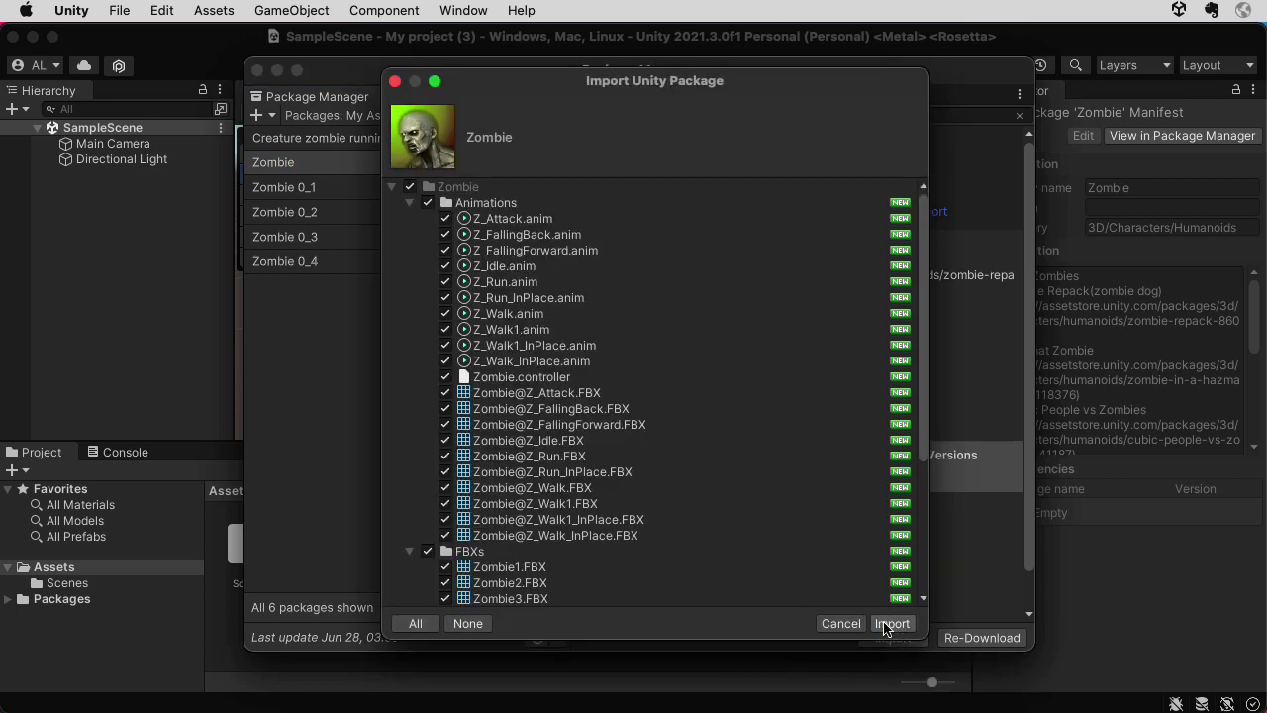
left_click(891, 620)
left_click(395, 139)
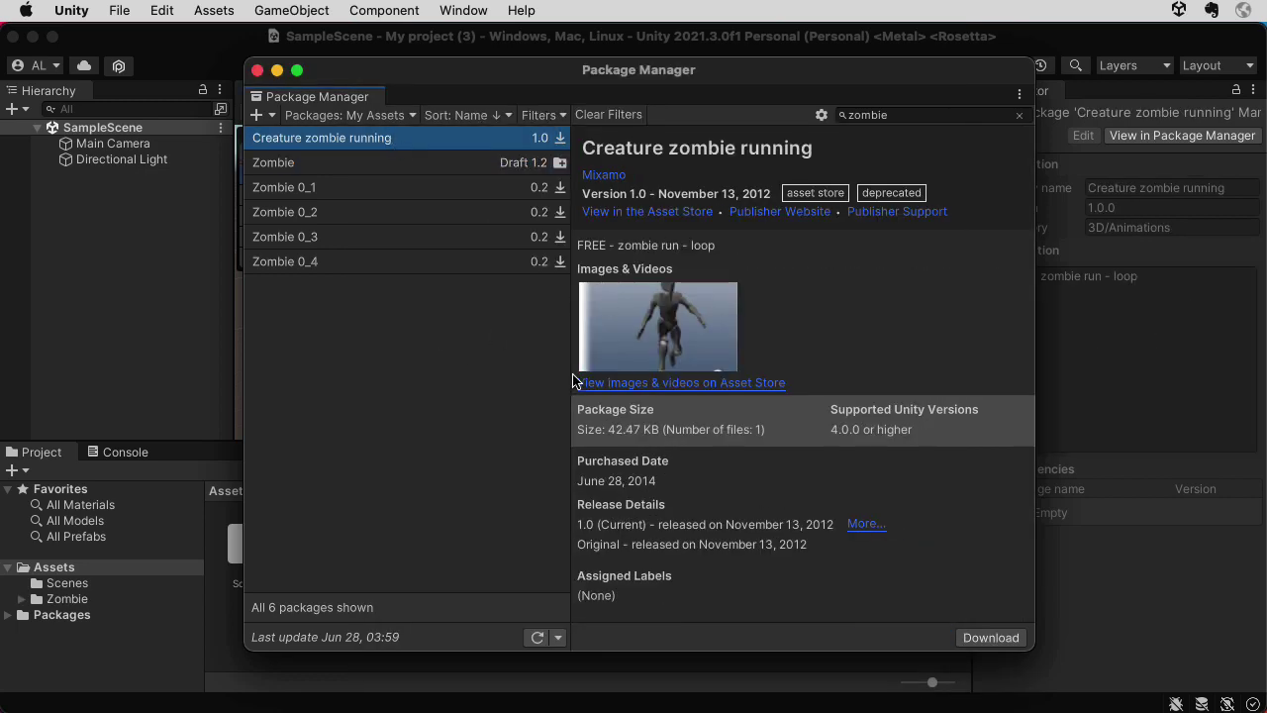
Step: Close Package Manager, open the Assets > Zombie folder and select the ScenePrefabs scene
key("super+w")
double_click(249, 543)
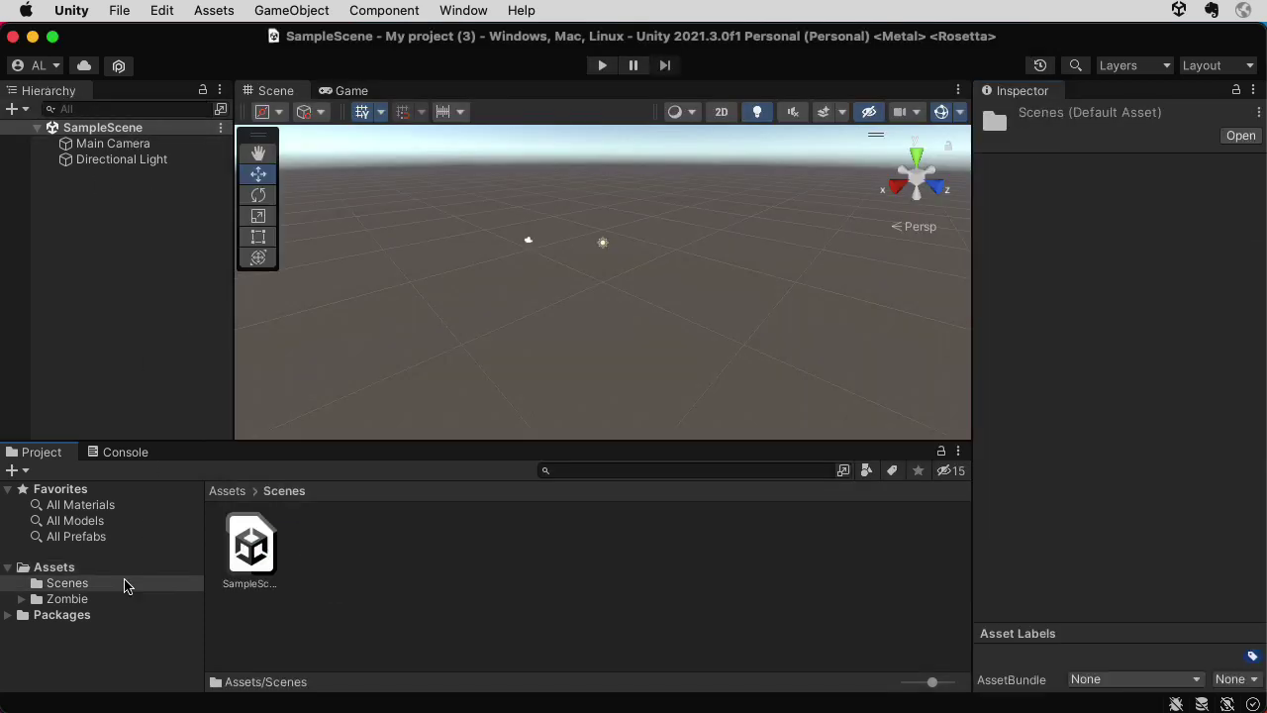
left_click(98, 603)
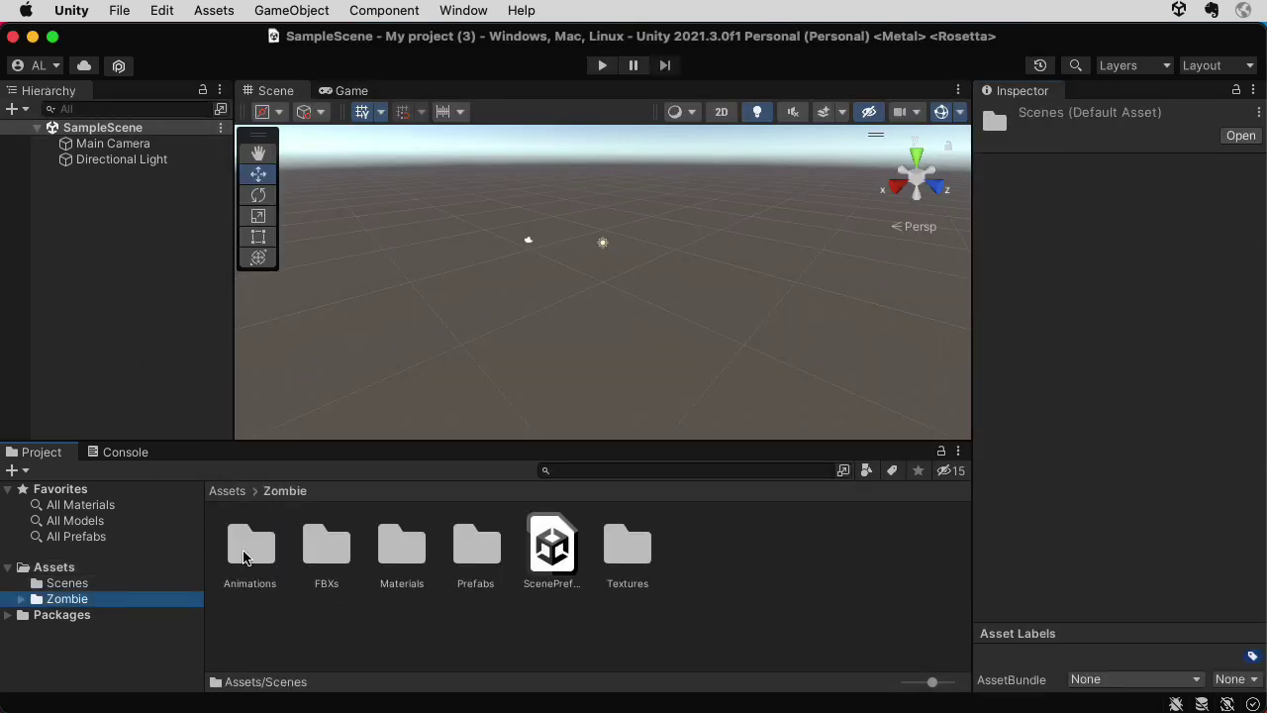
left_click(557, 553)
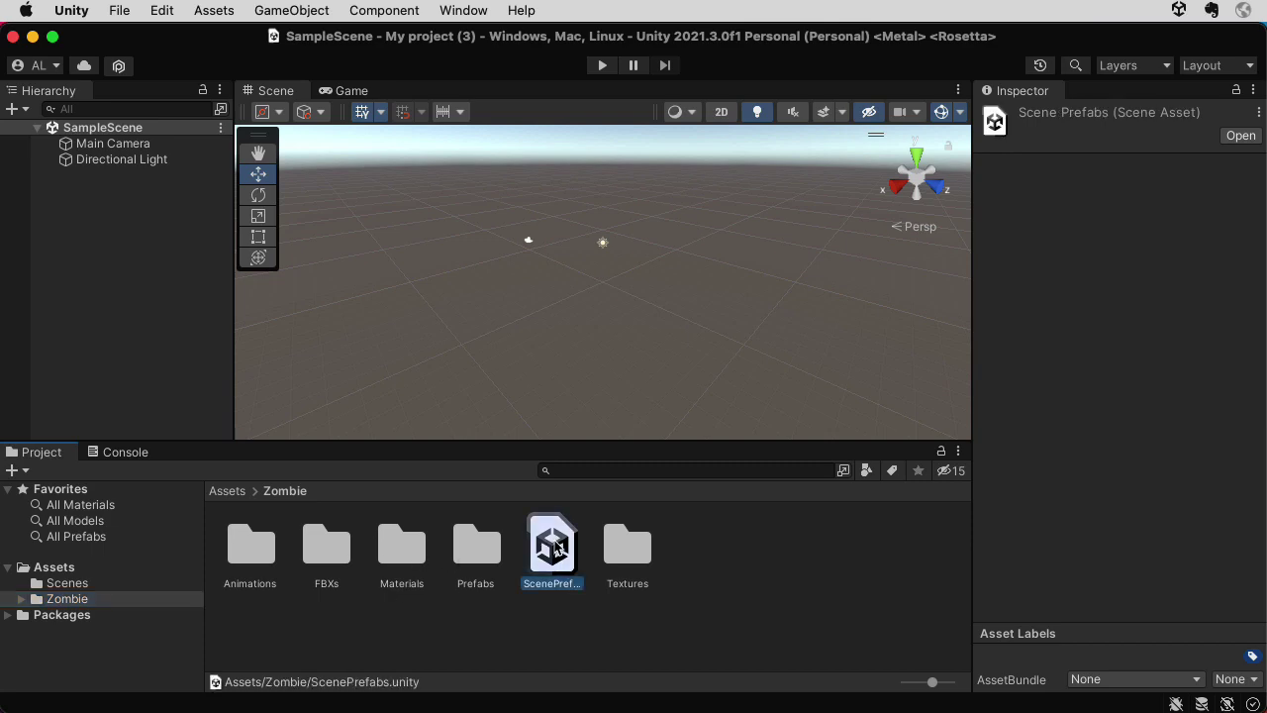
Step: Open the ScenePrefabs scene and orbit the view around the zombies
double_click(557, 546)
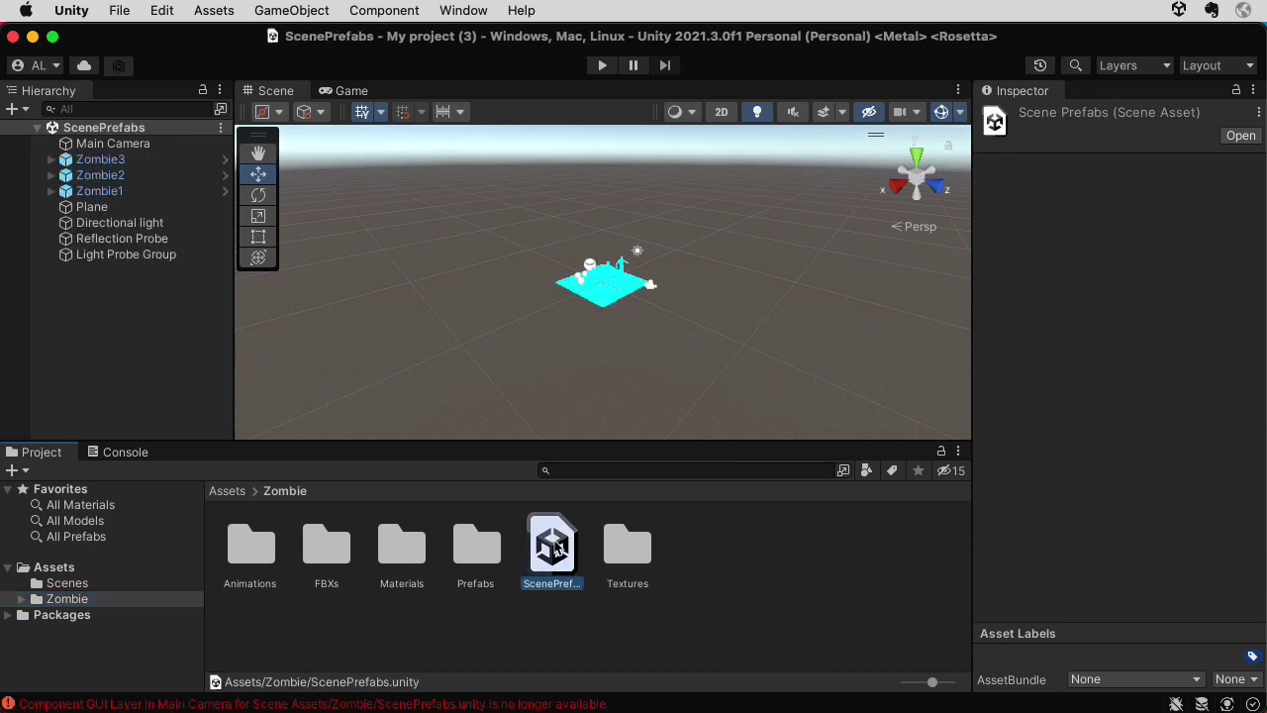
left_click(586, 379)
scroll(586, 379, "up", 10)
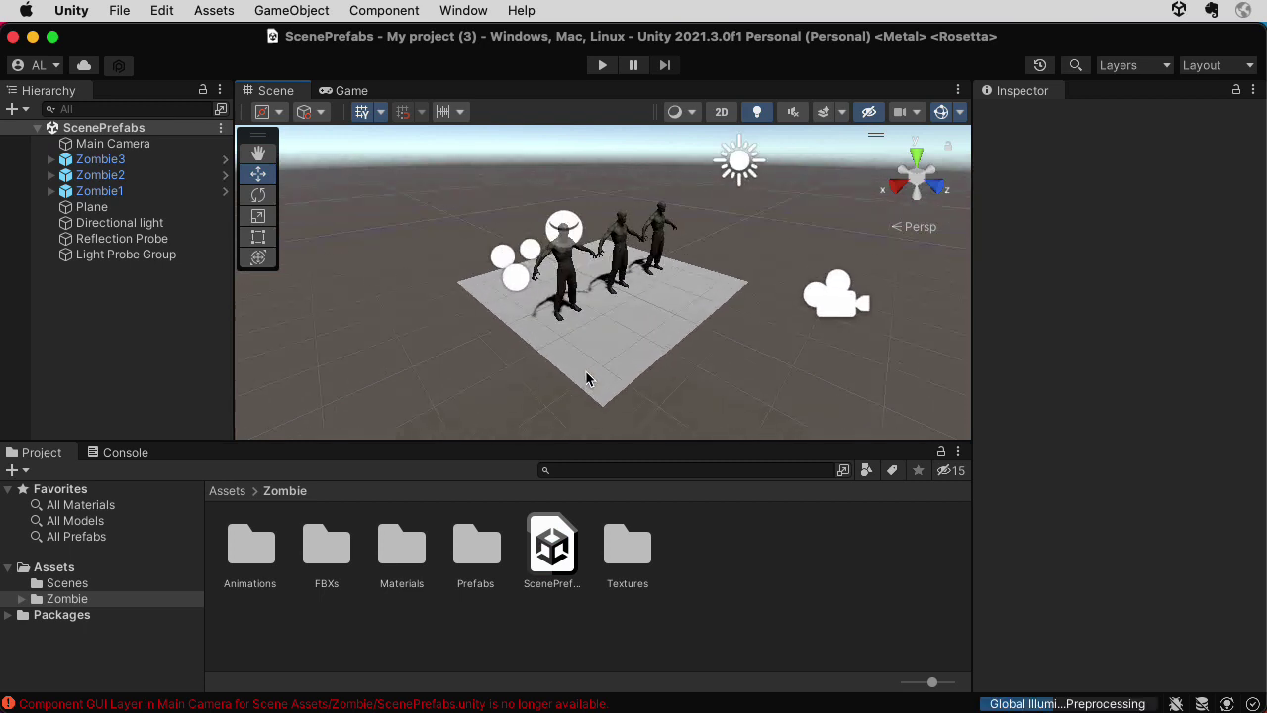
right_click_drag(628, 376, 712, 368)
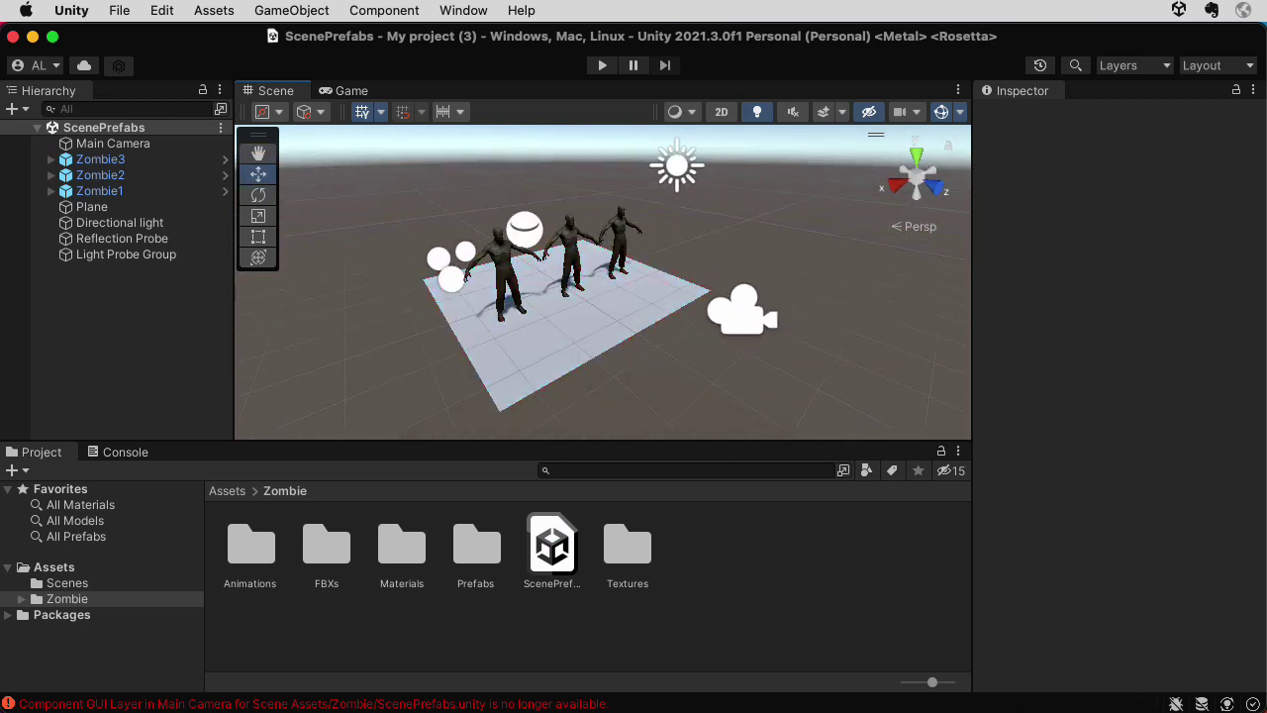
Step: Inspect the Main Camera, Light Probe Group, Reflection Probe and Directional Light, then face the zombies
left_click(758, 320)
left_click(450, 285)
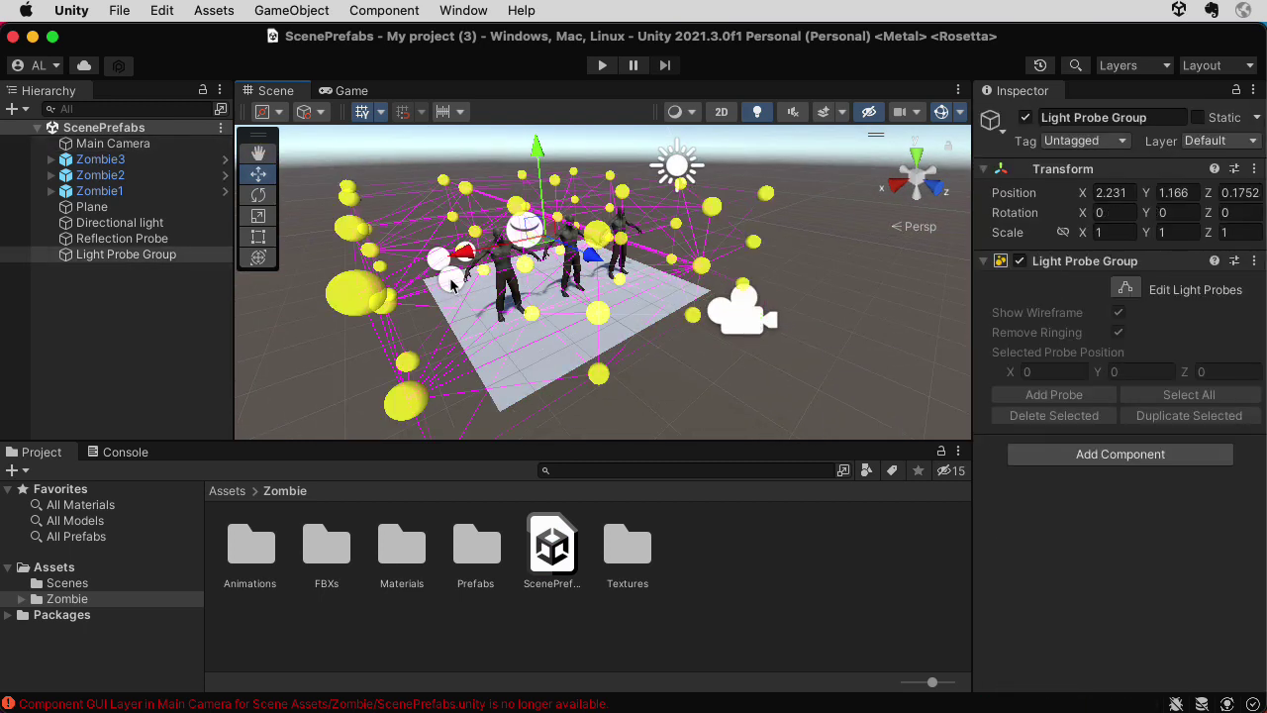
left_click(699, 426)
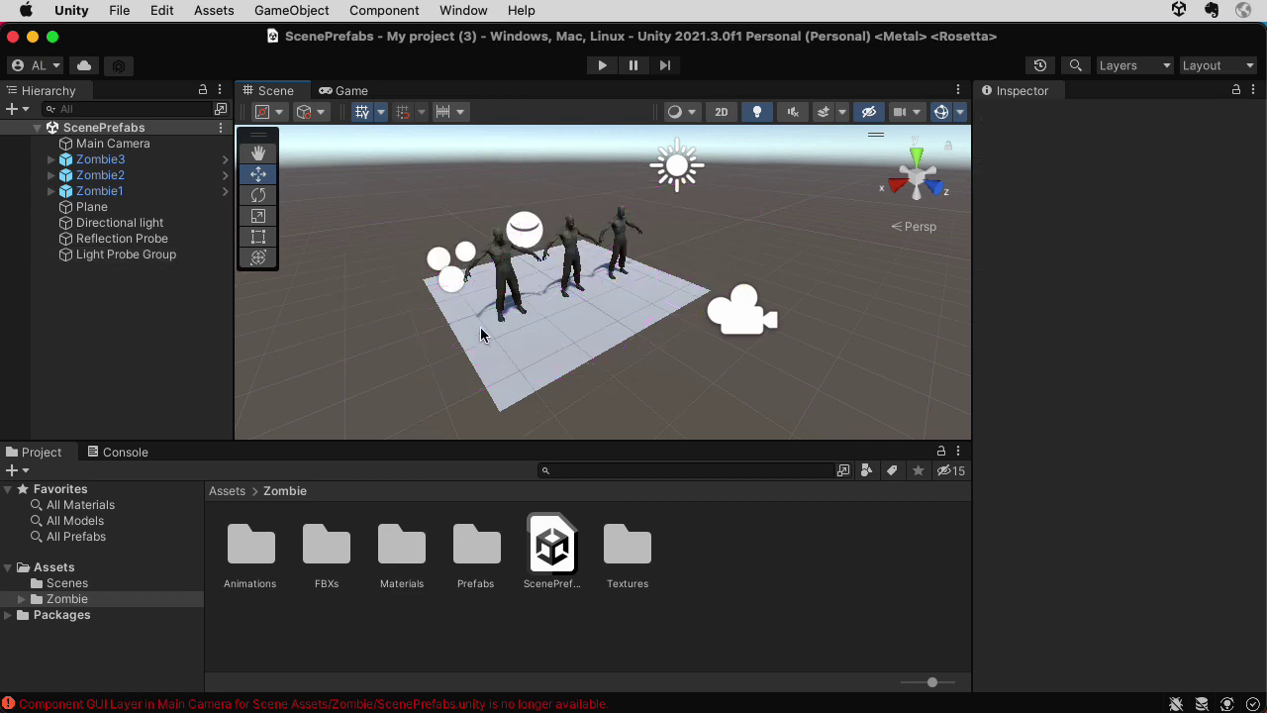
left_click(441, 265)
left_click(719, 438)
left_click(519, 244)
left_click(515, 229)
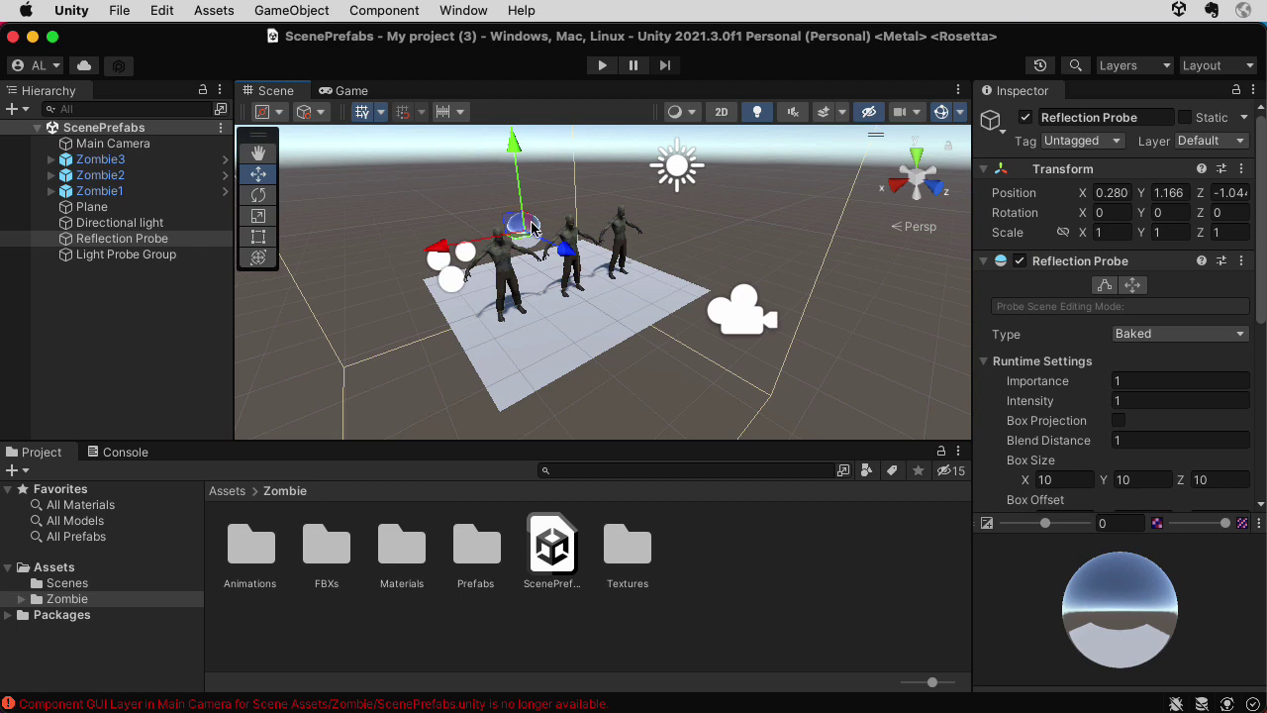
left_click(680, 169)
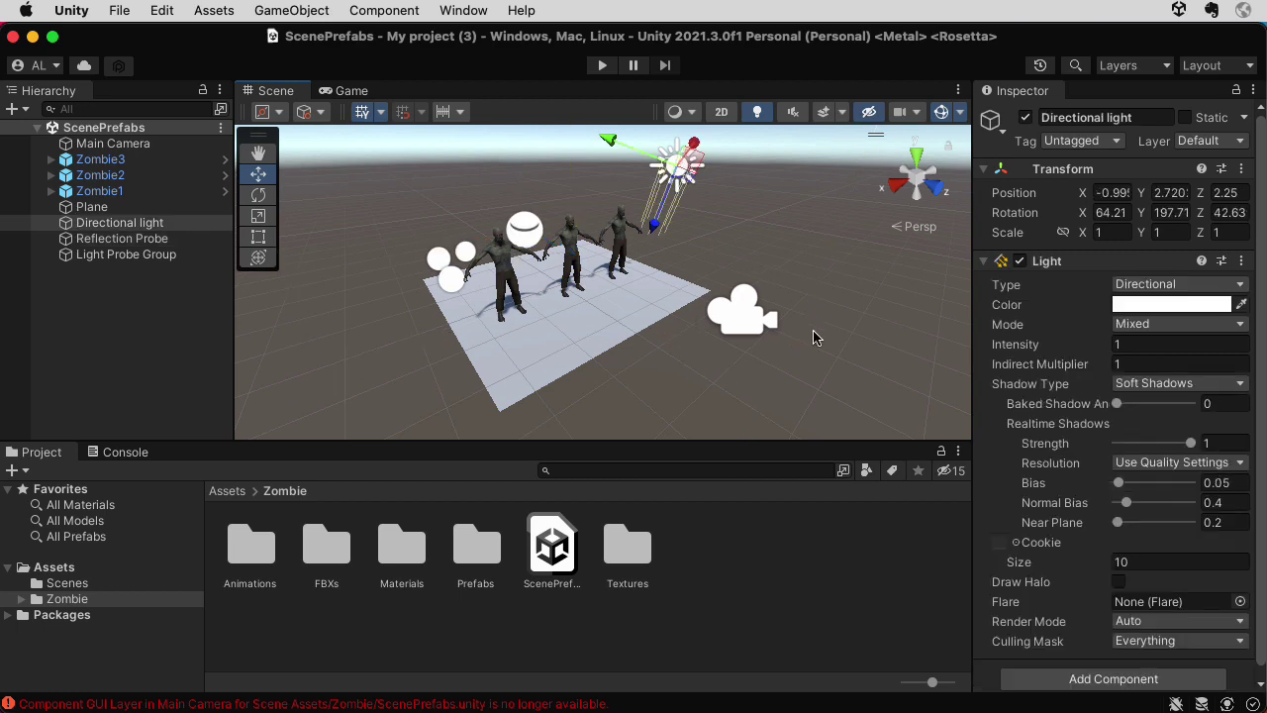
scroll(813, 338, "up", 5)
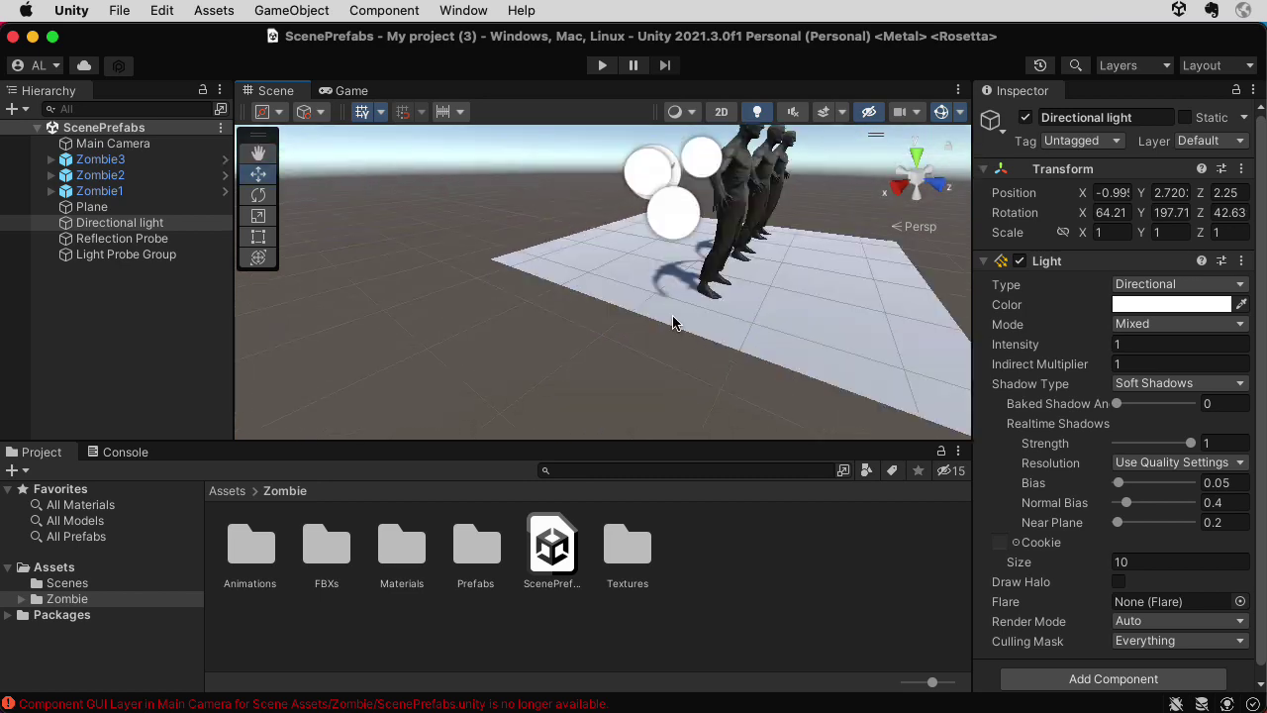
left_click_drag(683, 313, 436, 319, "alt")
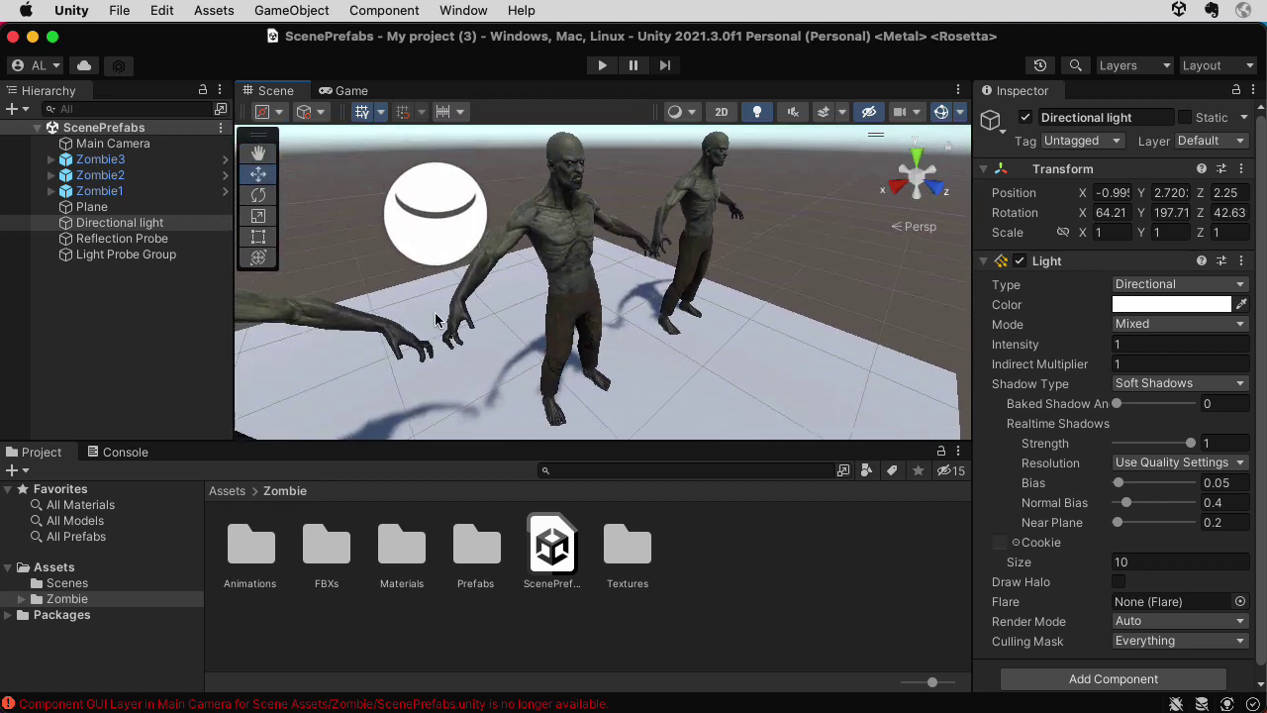
Step: Select Zombie1, play the scene to watch the animation, then show the FBXs folder
left_click(561, 276)
left_click(562, 276)
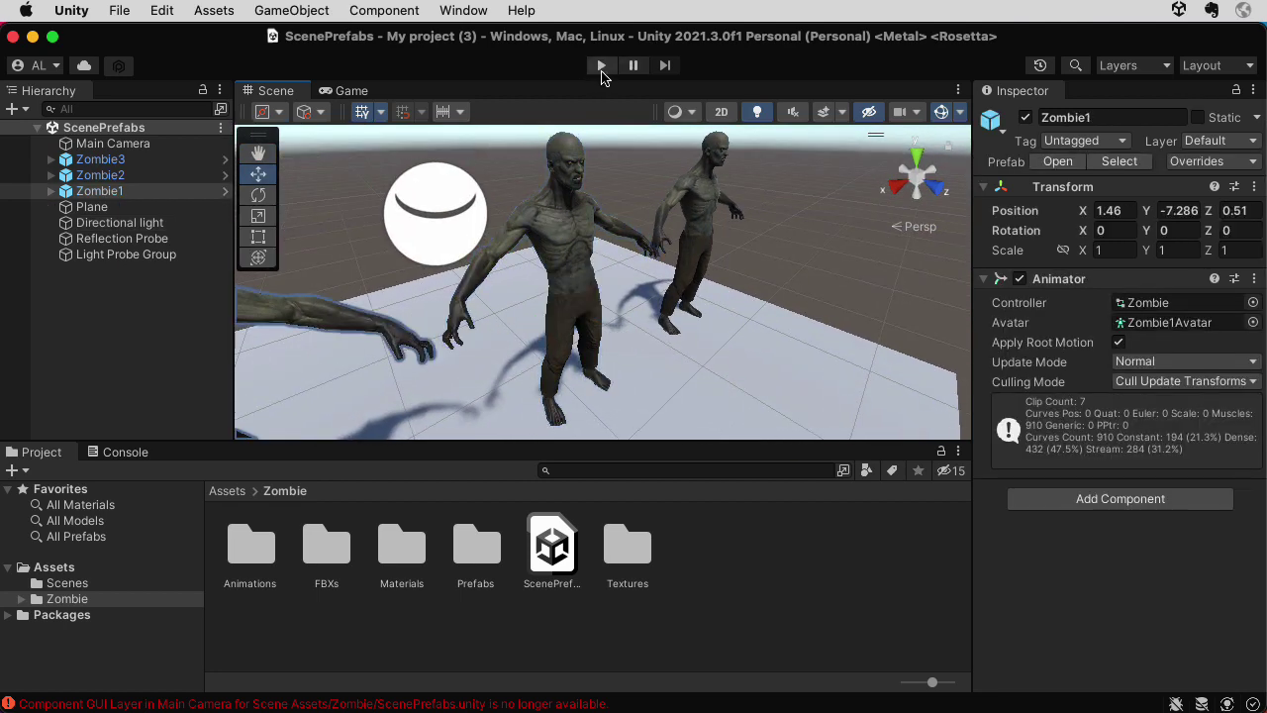
left_click(600, 65)
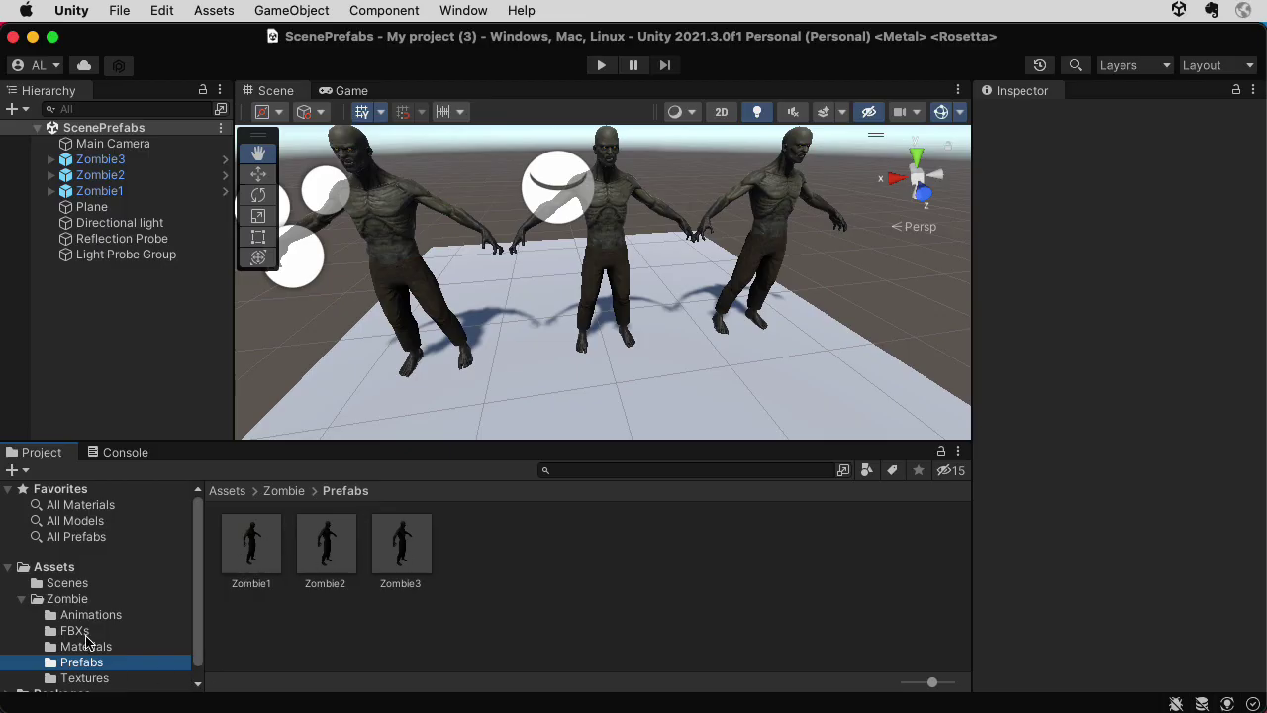
left_click(78, 631)
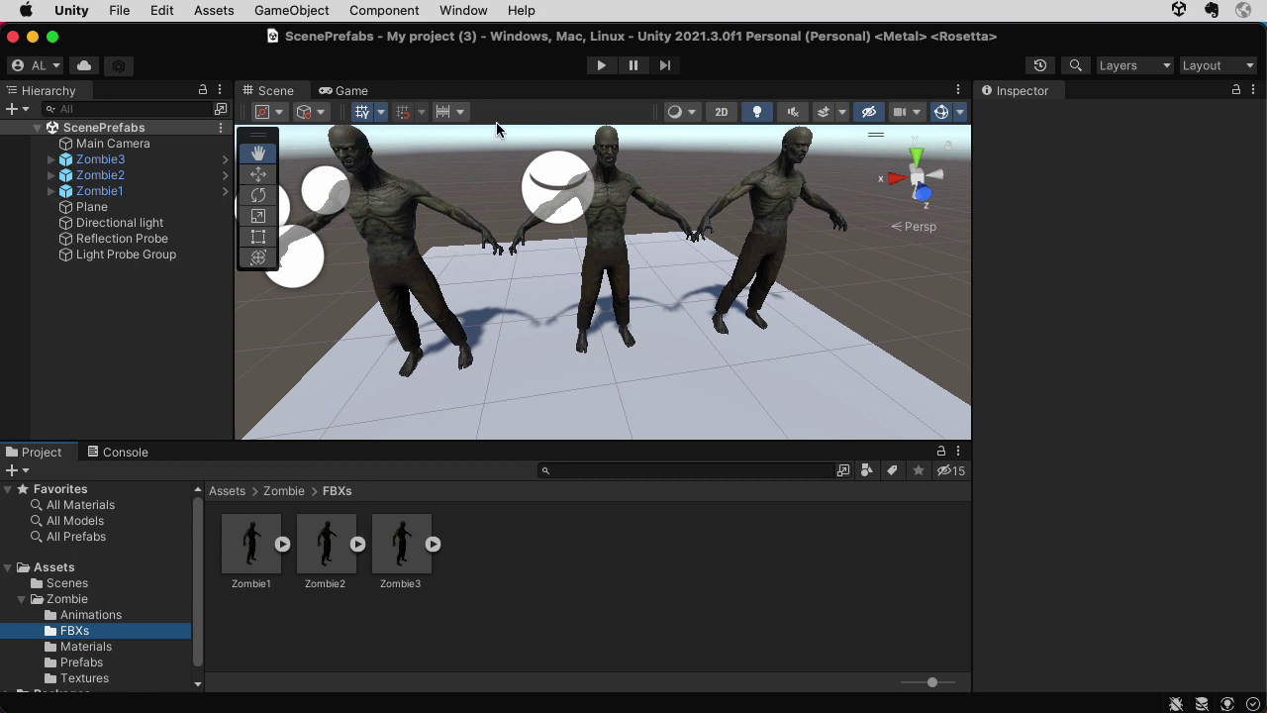
Step: With the Move tool, select Zombie1, expand it and inspect Z_Body and Z_Hip
scroll(498, 122, "up", 5)
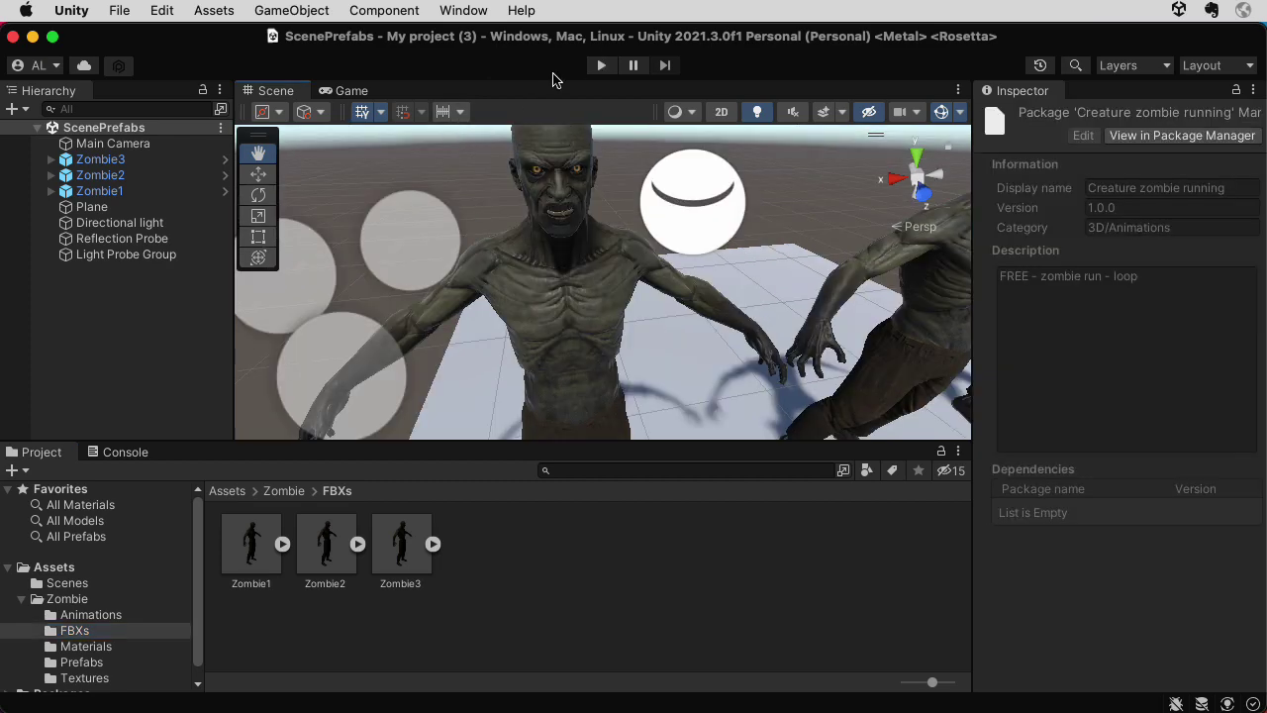
left_click(258, 174)
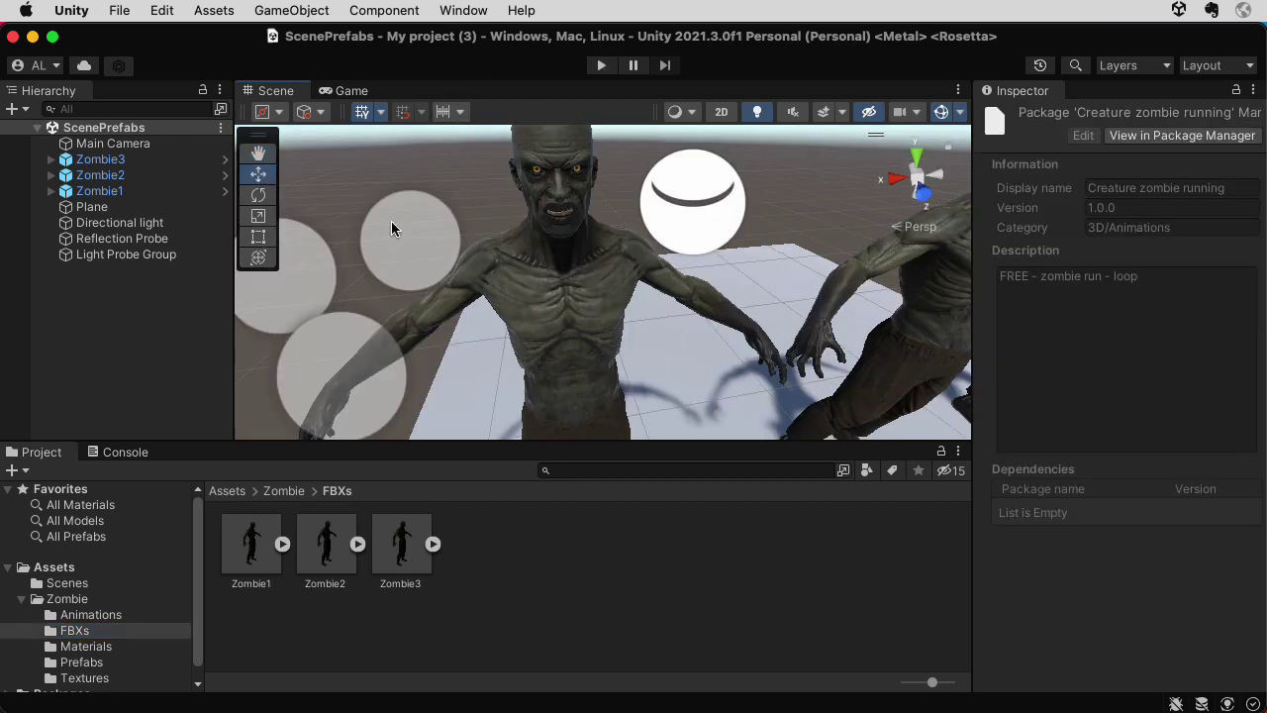
left_click(594, 318)
left_click(50, 191)
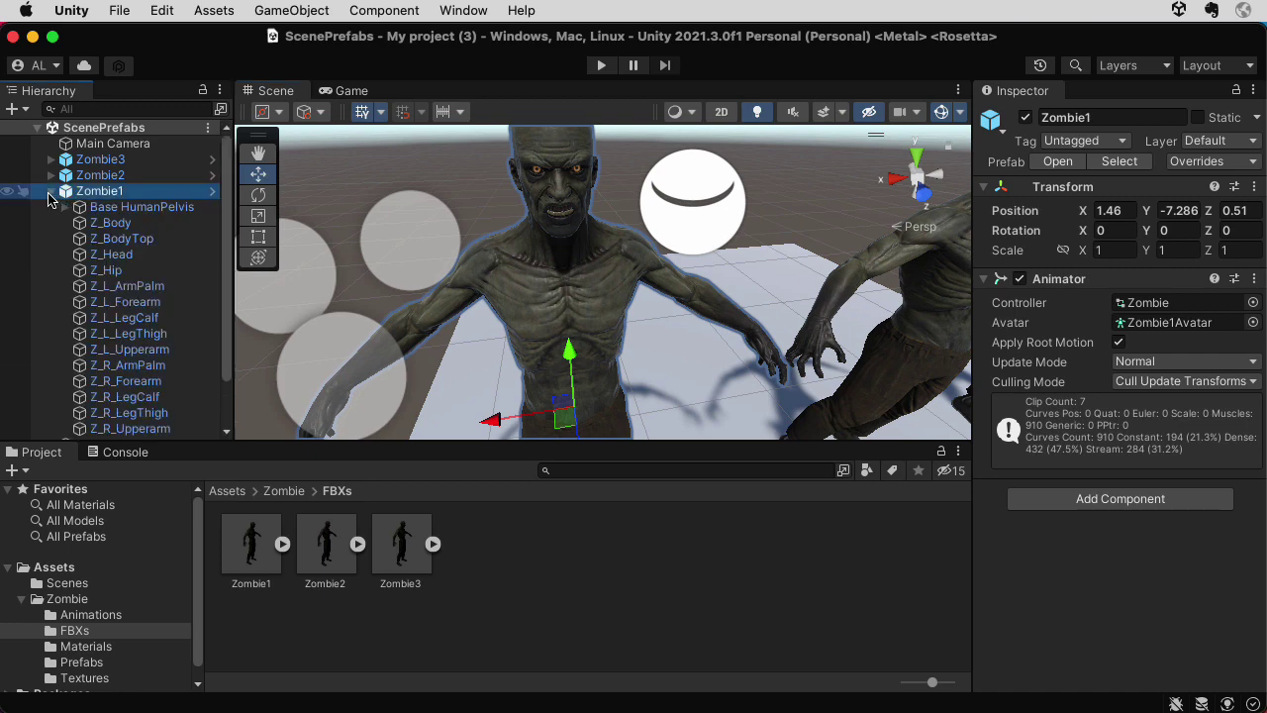
left_click(123, 227)
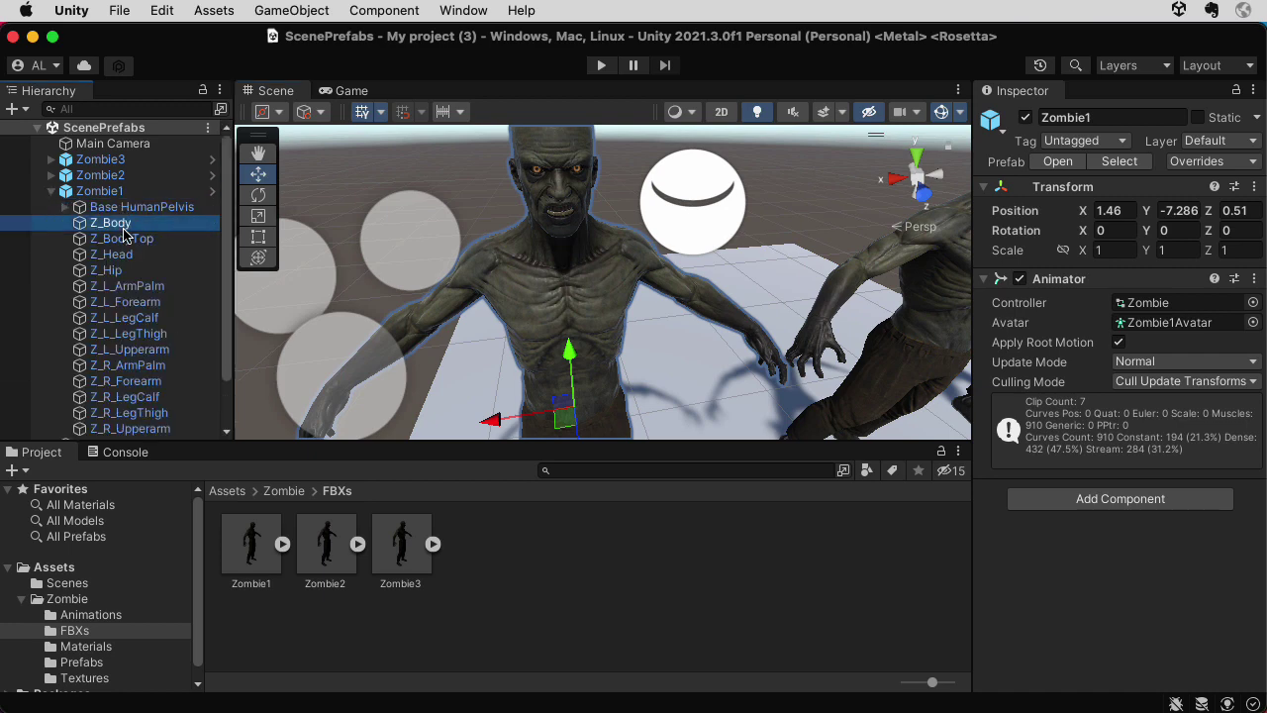
left_click(106, 270)
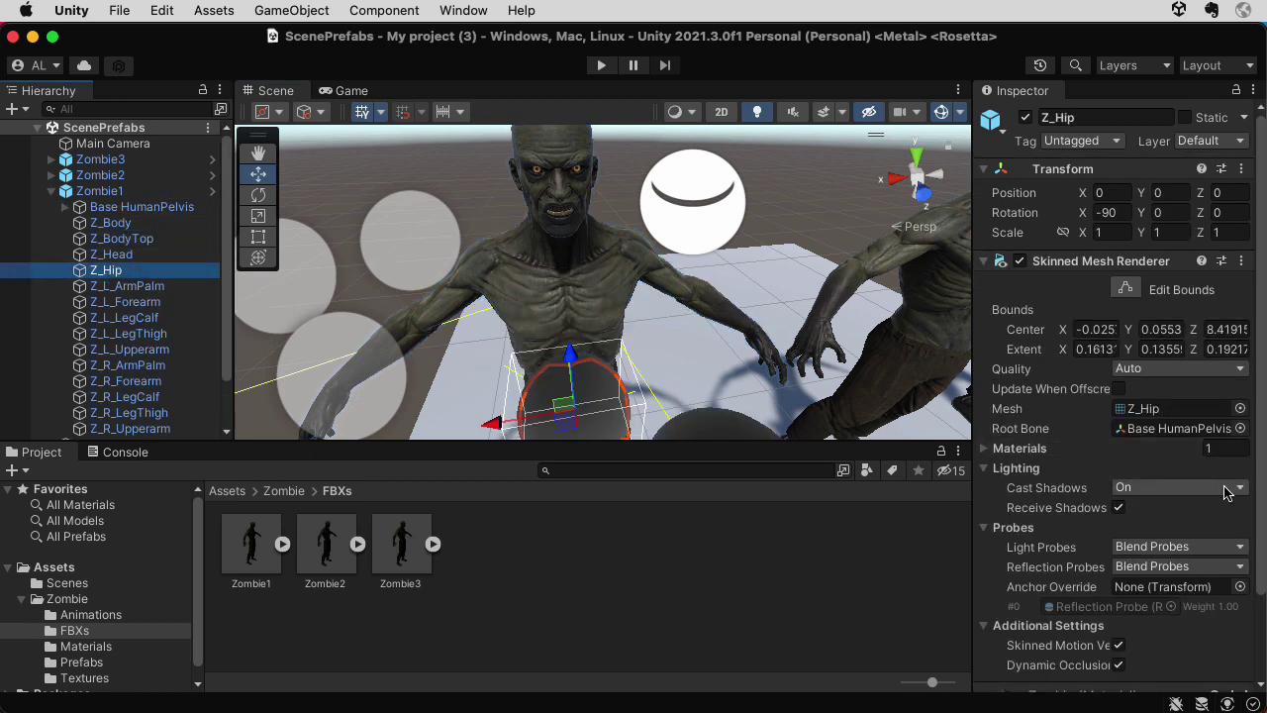
Step: Step through Z_L_ArmPalm and Z_Head, frame the mesh, then orbit around Z_Body
scroll(1228, 492, "down", 3)
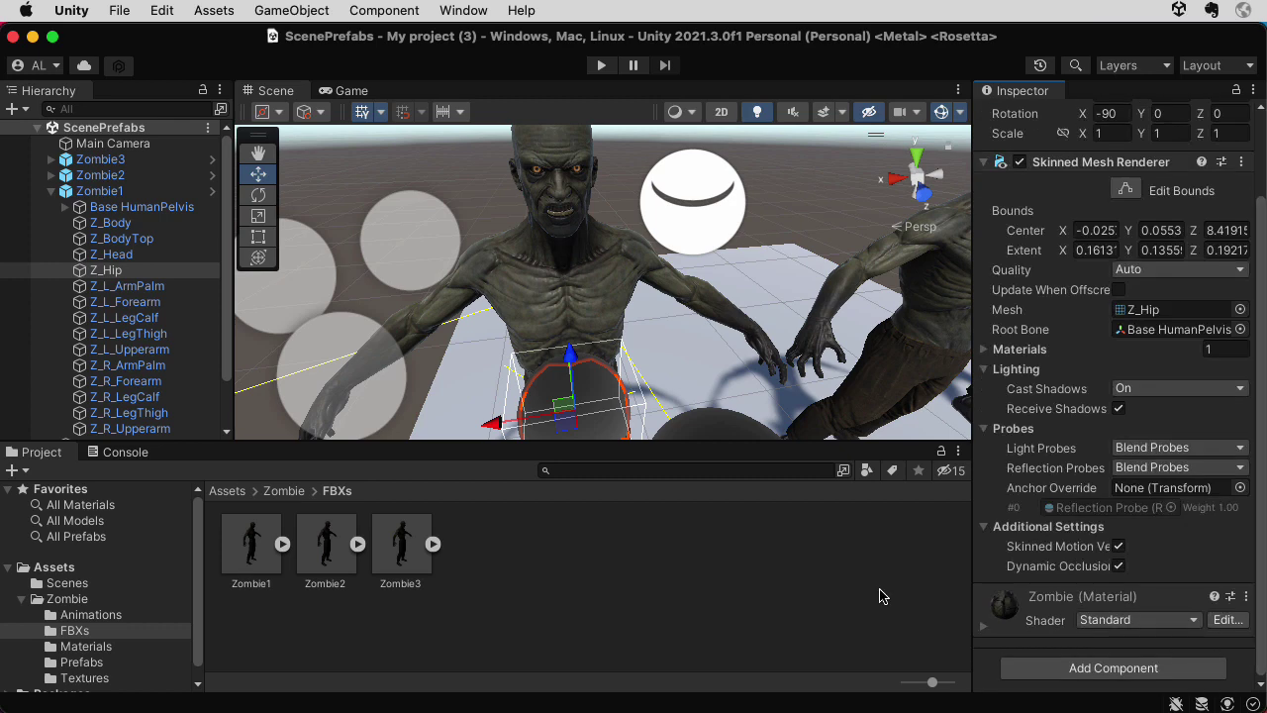
left_click(123, 286)
key("Down")
key("Down")
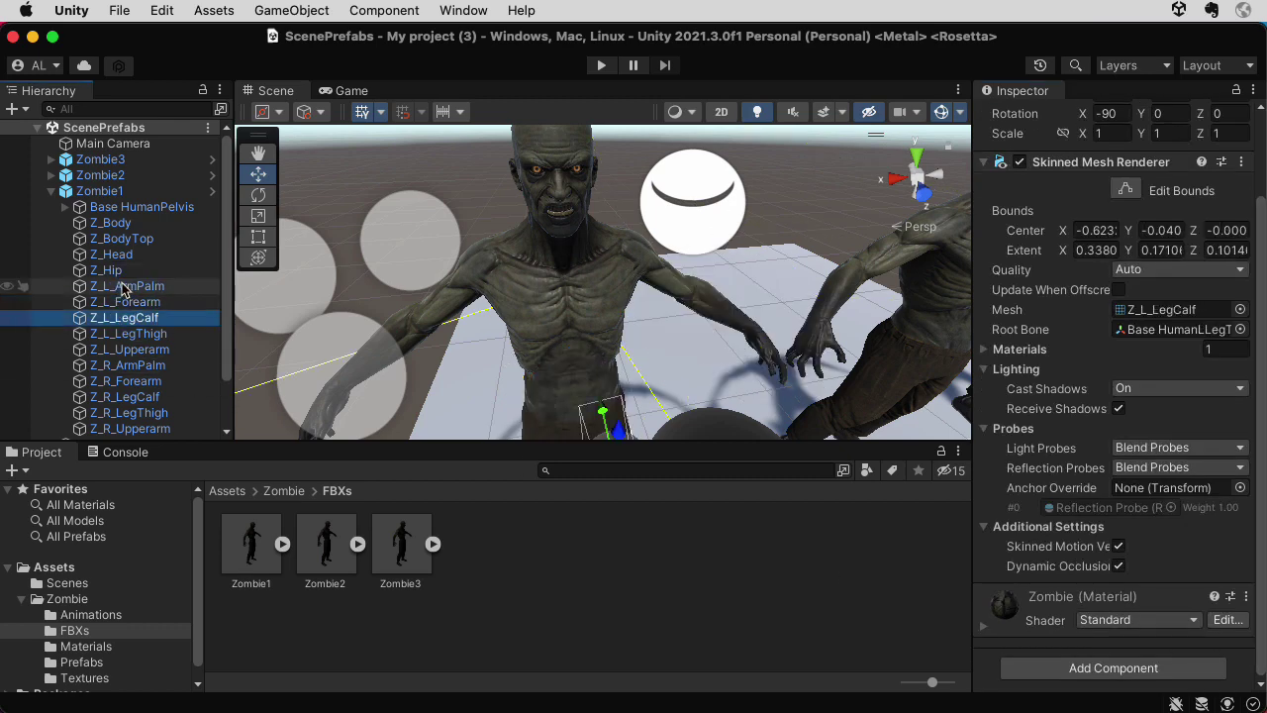
key("Up")
key("Up")
key("Up")
key("Up")
key("Up")
key("Down")
key("Down")
key("f")
left_click(740, 314)
left_click(742, 310)
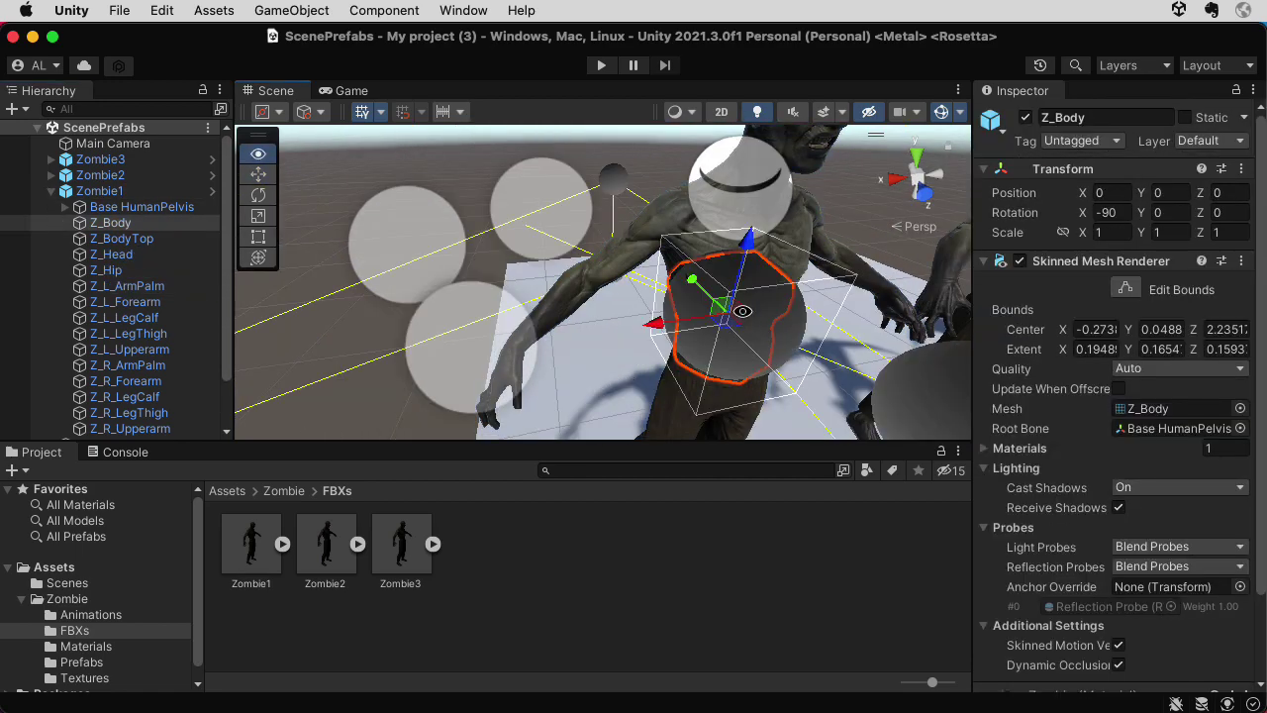
left_click_drag(742, 310, 632, 344, "alt")
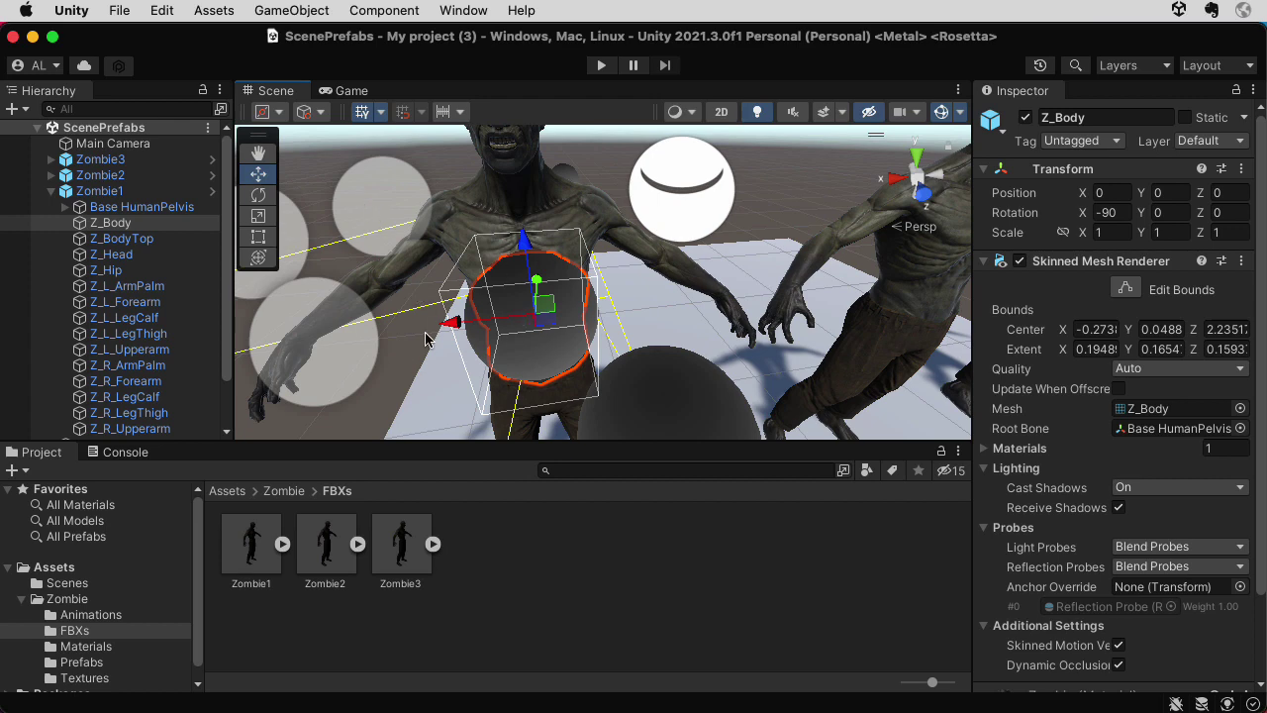
Step: Uncheck LightProbeGroup under Built-in Components in the Scene view's Gizmos menu
left_click(959, 111)
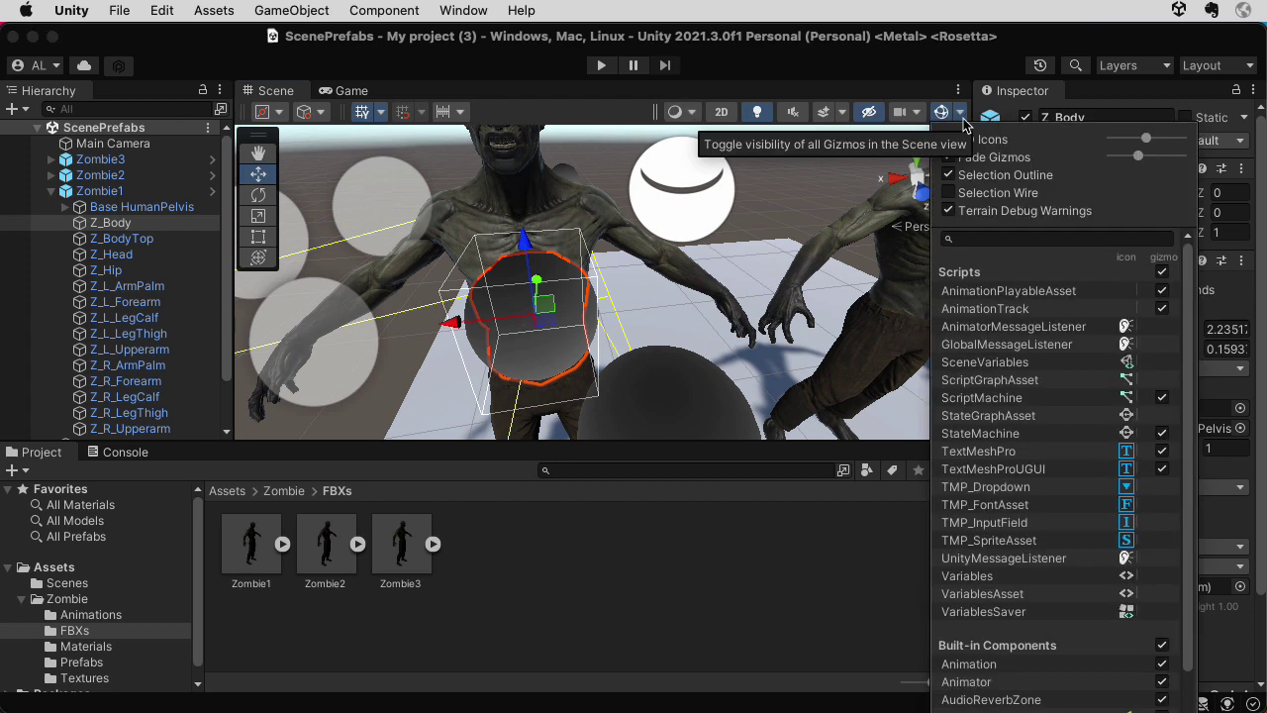
scroll(1191, 478, "down", 10)
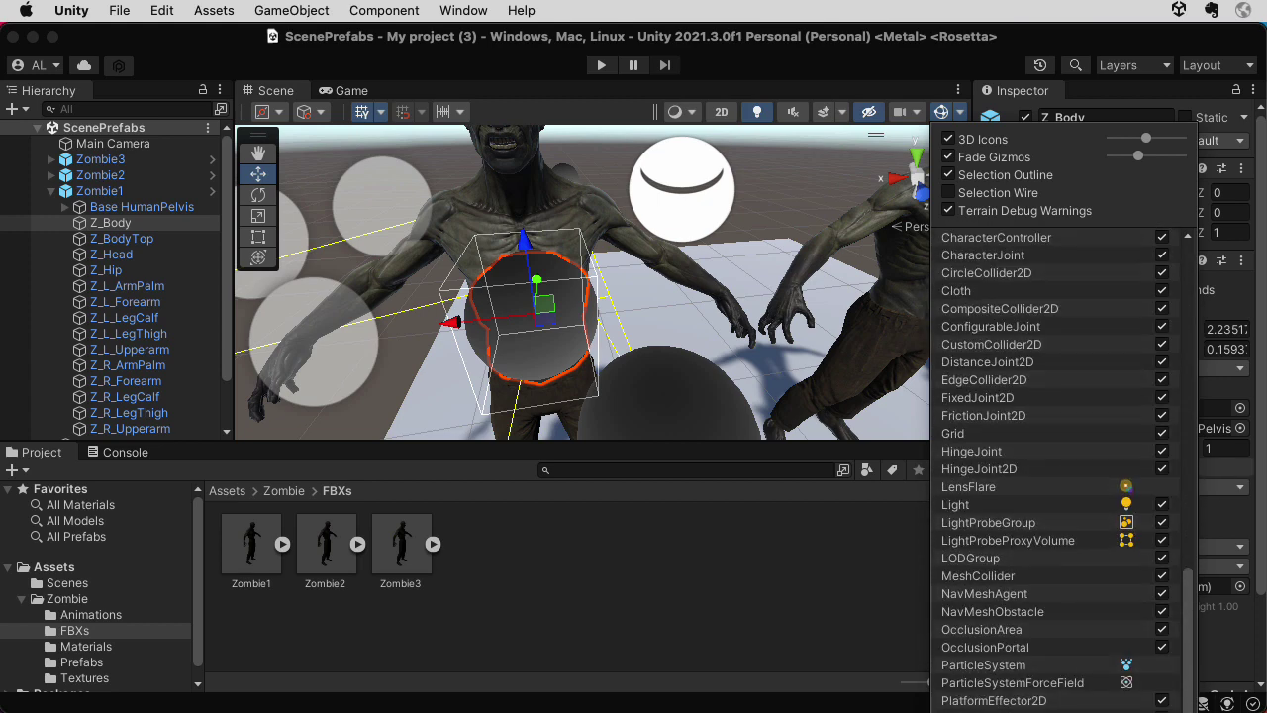
left_click(1162, 523)
left_click(773, 528)
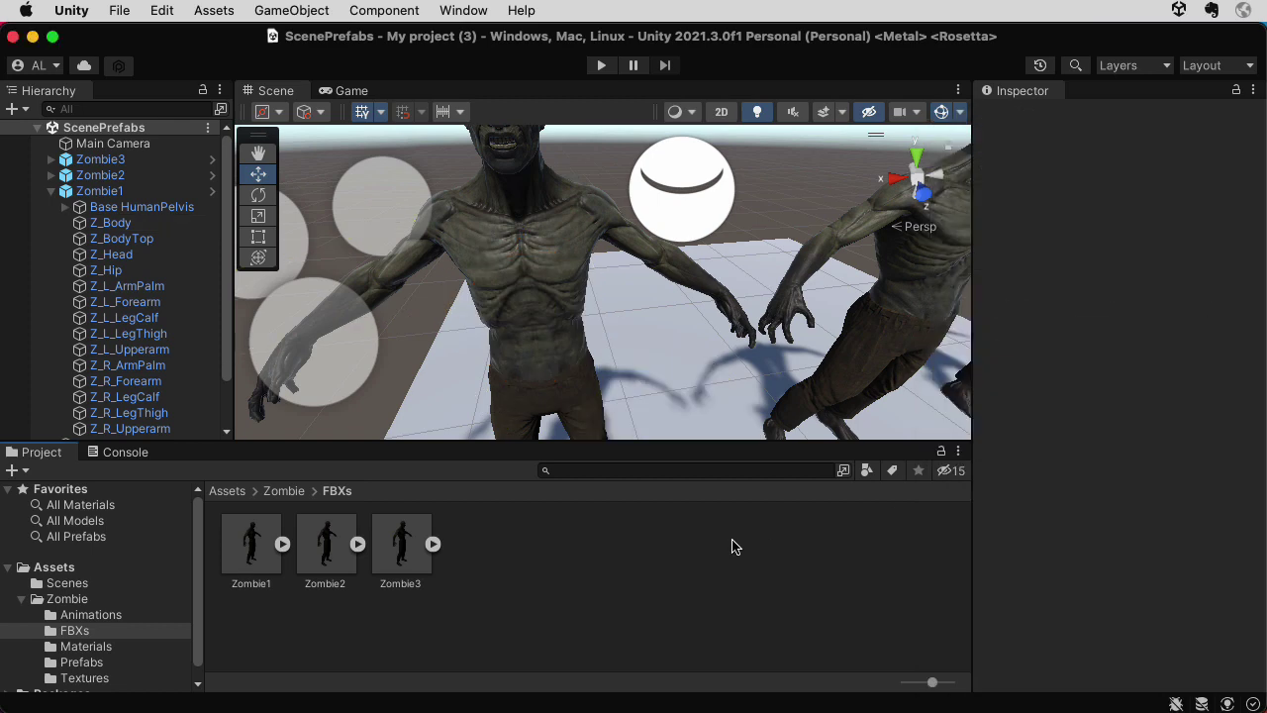
Step: Select Zombie1's body parts in the Scene view: body top, upper arms and head
left_click(598, 331)
left_click(549, 275)
left_click(549, 362)
left_click(649, 243)
left_click(410, 257)
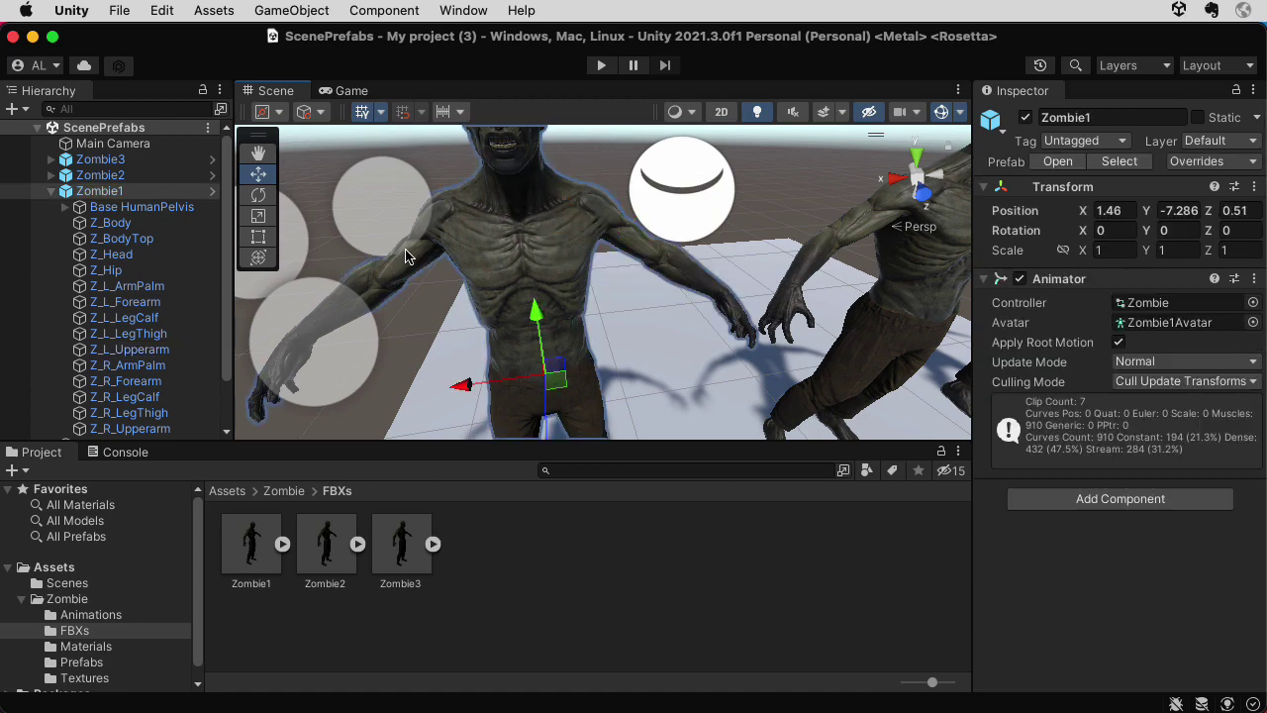
left_click(427, 273)
mouse_move(511, 323)
left_mouse_down("alt")
mouse_move(535, 327)
mouse_move(521, 328)
left_mouse_up("alt")
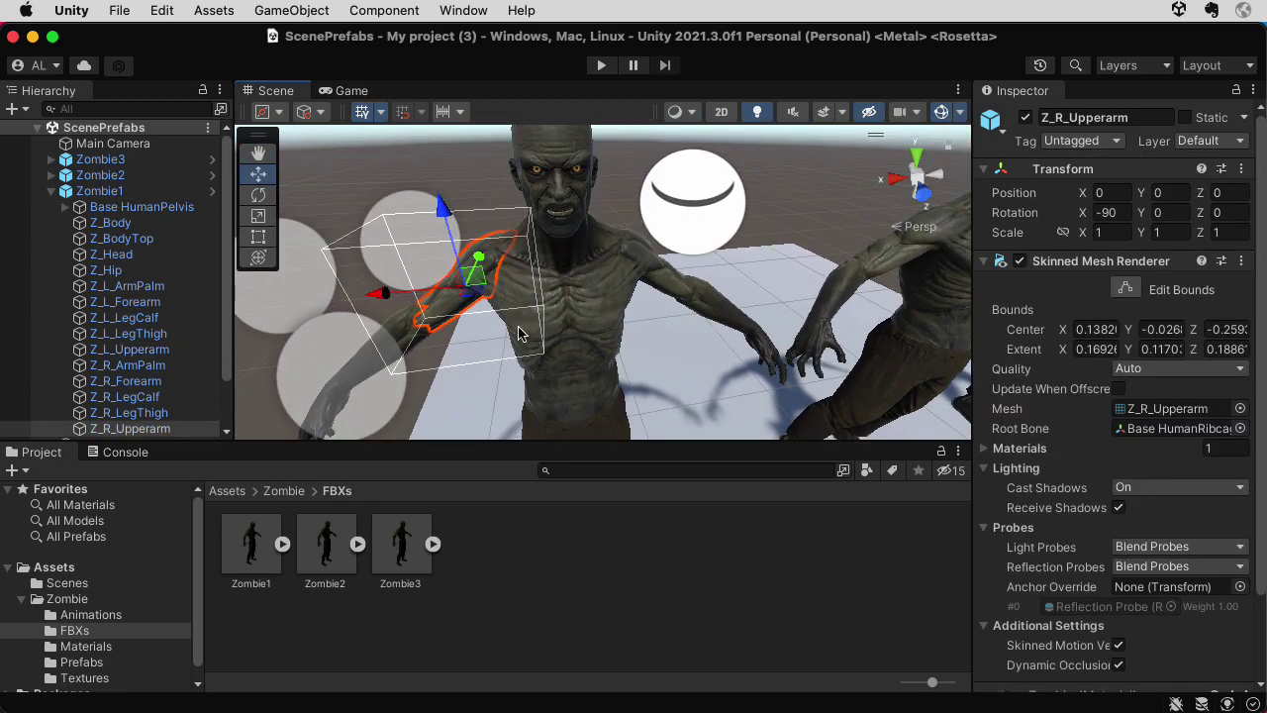
left_click(557, 193)
Step: Select Z_Body, expand its Zombie material and locate the Albedo texture in Textures
left_click(124, 239)
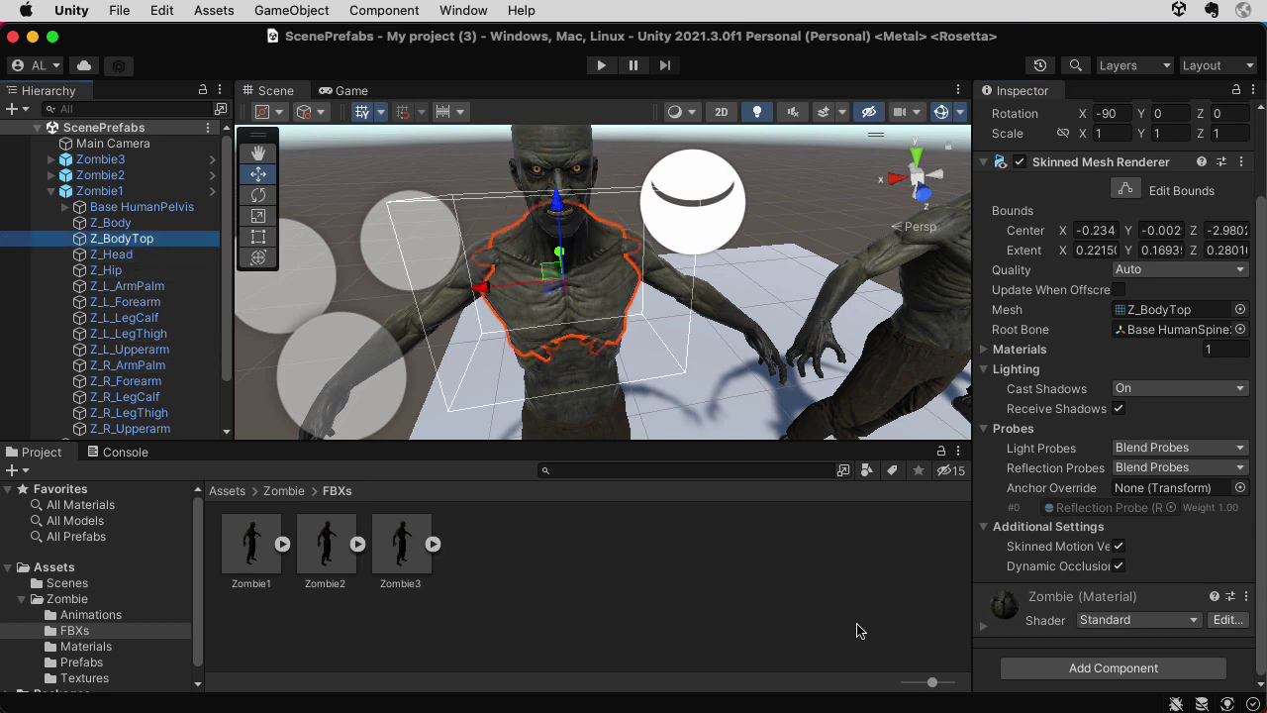
left_click(156, 224)
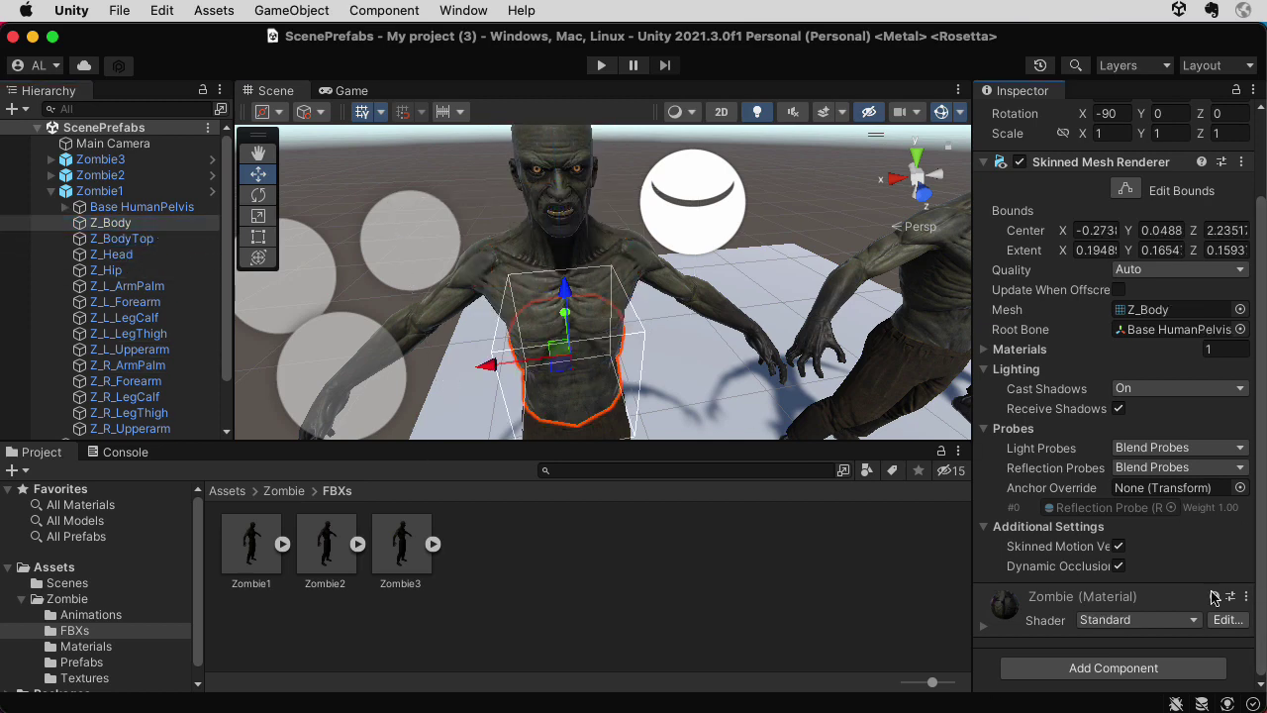
left_click(984, 626)
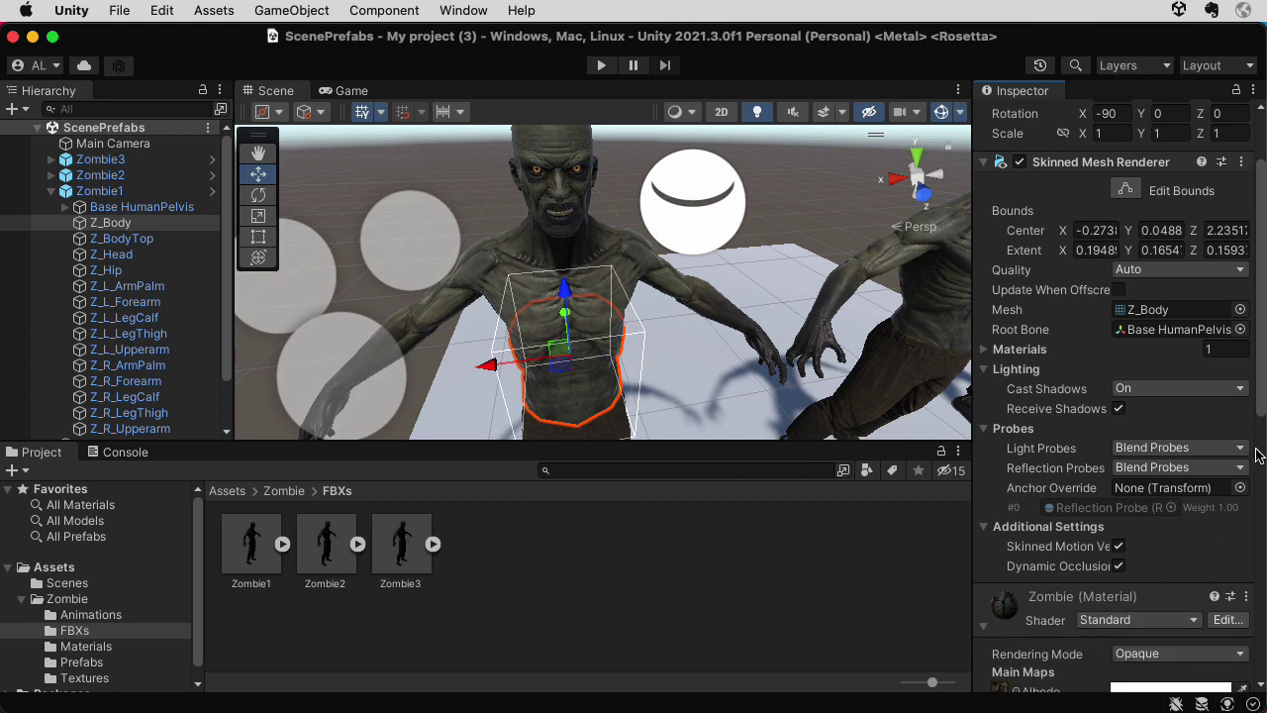
left_click_drag(1258, 454, 1260, 579)
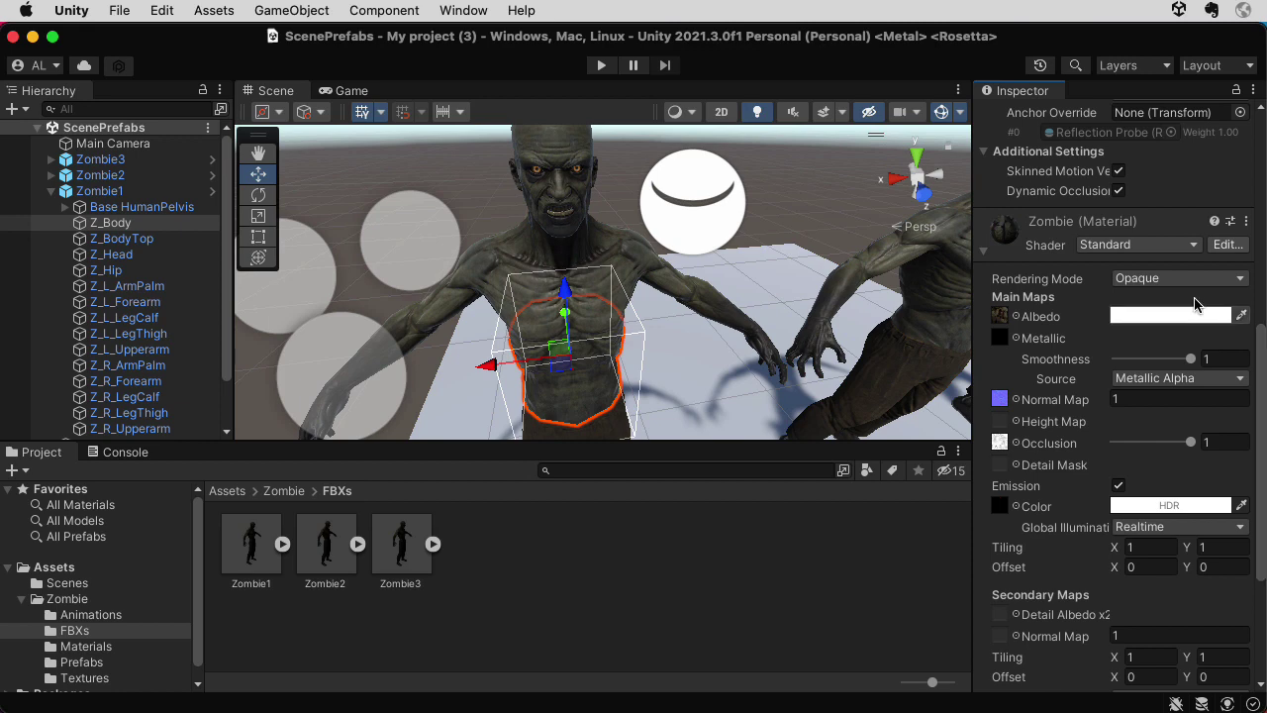
left_click(1000, 316)
scroll(999, 315, "down", 2)
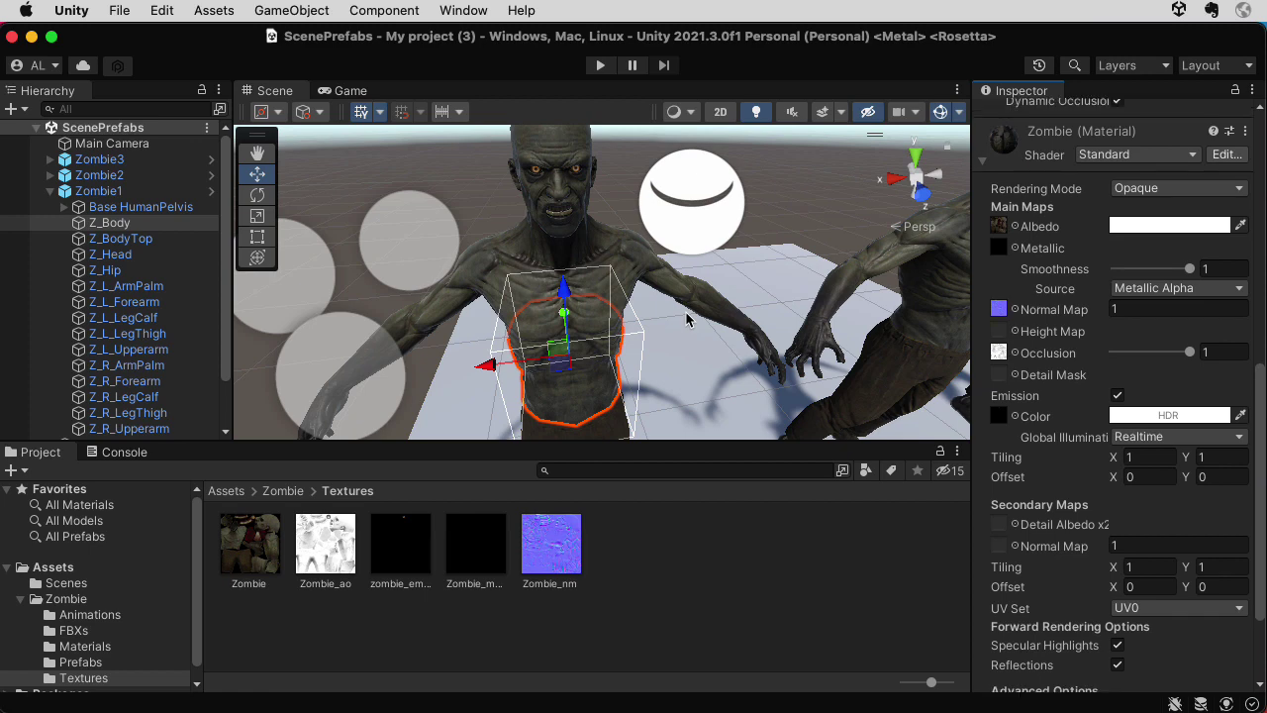
Step: Deactivate the Directional light and the Reflection Probe
scroll(139, 396, "down", 3)
left_click(118, 400)
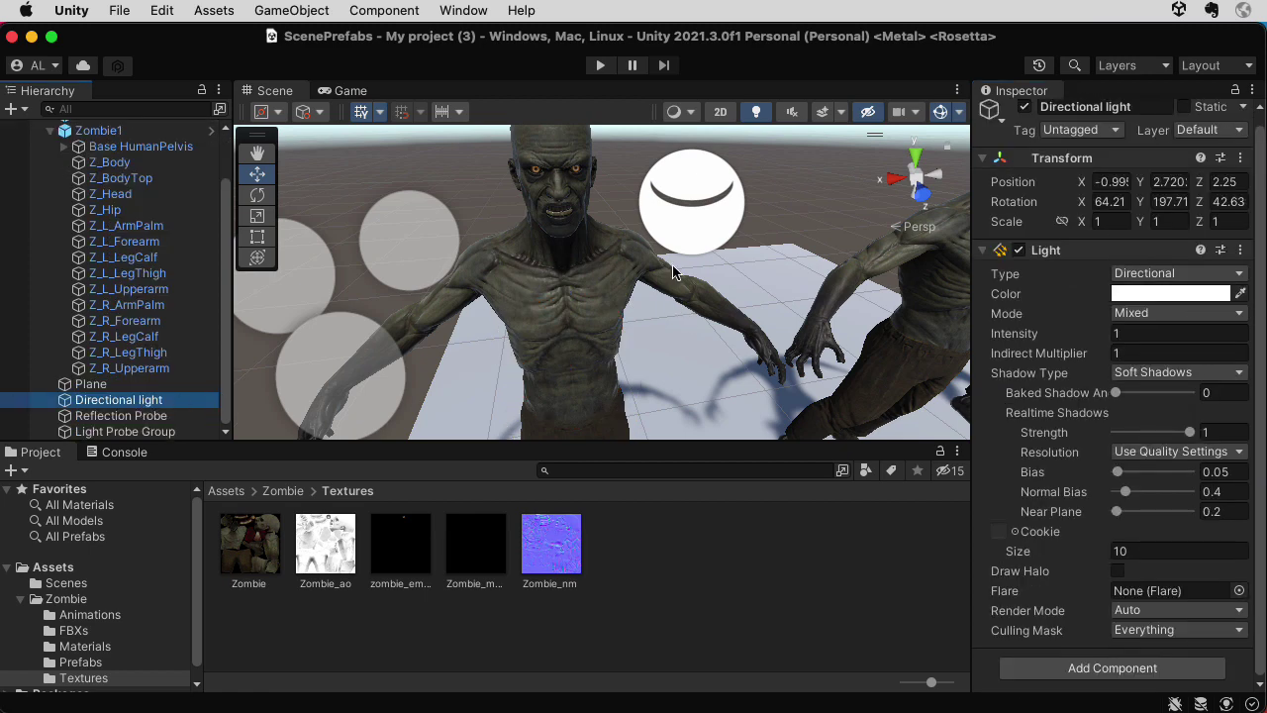
left_click(1024, 107)
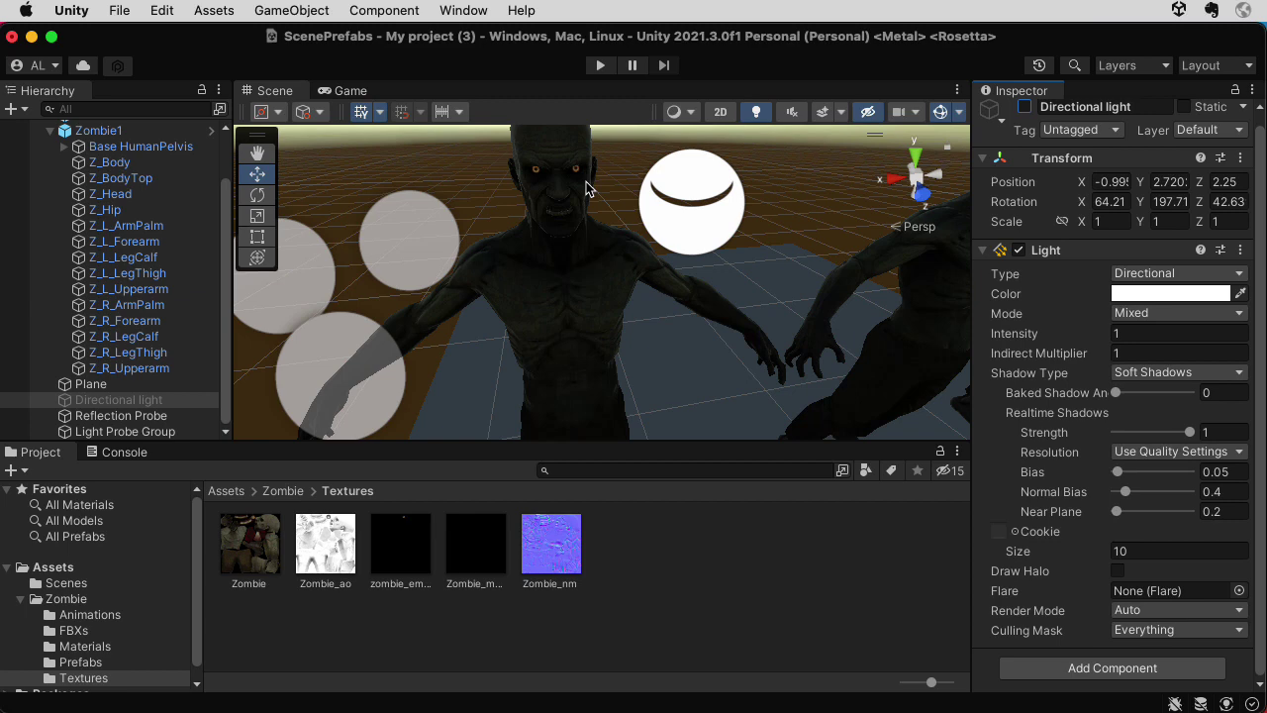
left_click(691, 201)
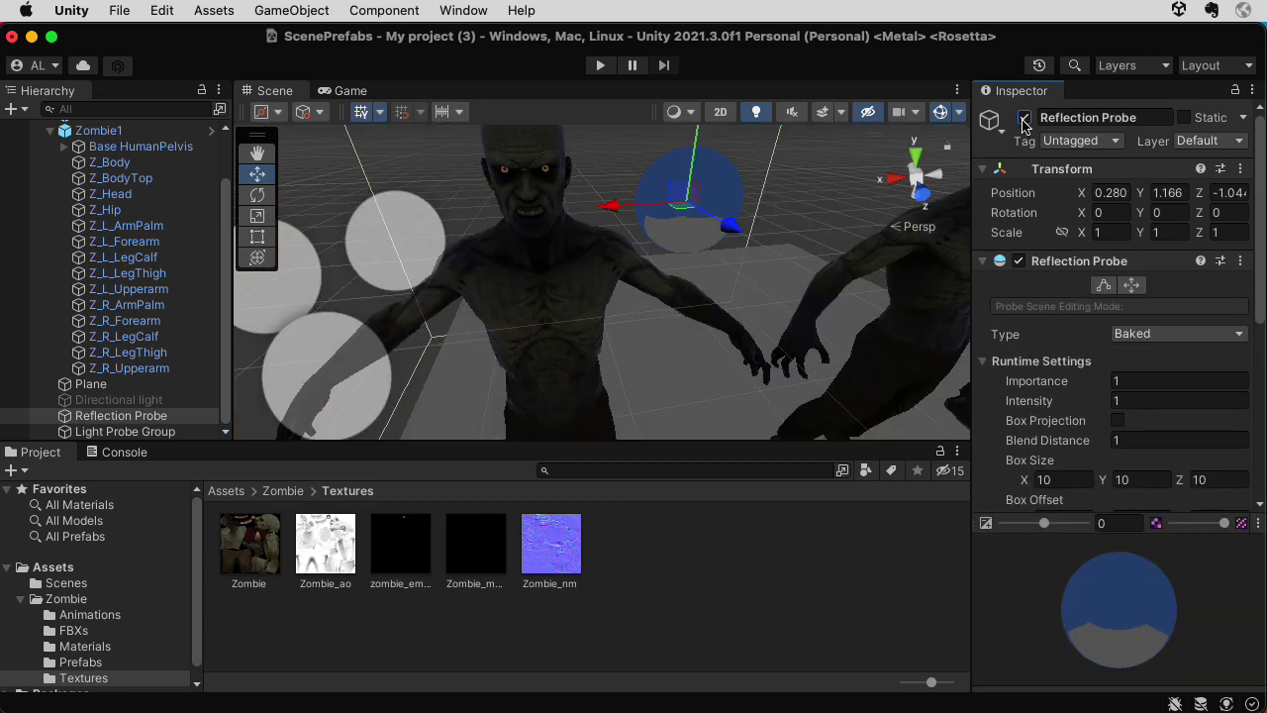
left_click(1025, 117)
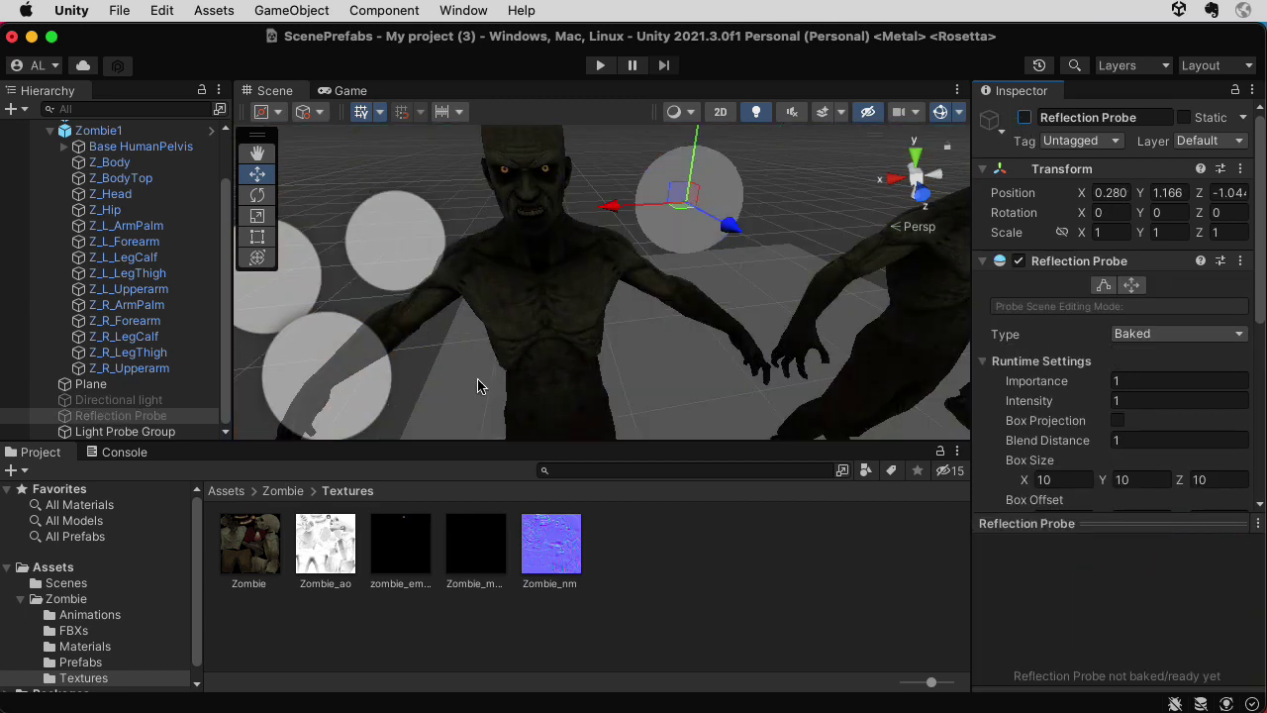
Step: Toggle the Light Probe Group off and back on
left_click(139, 432)
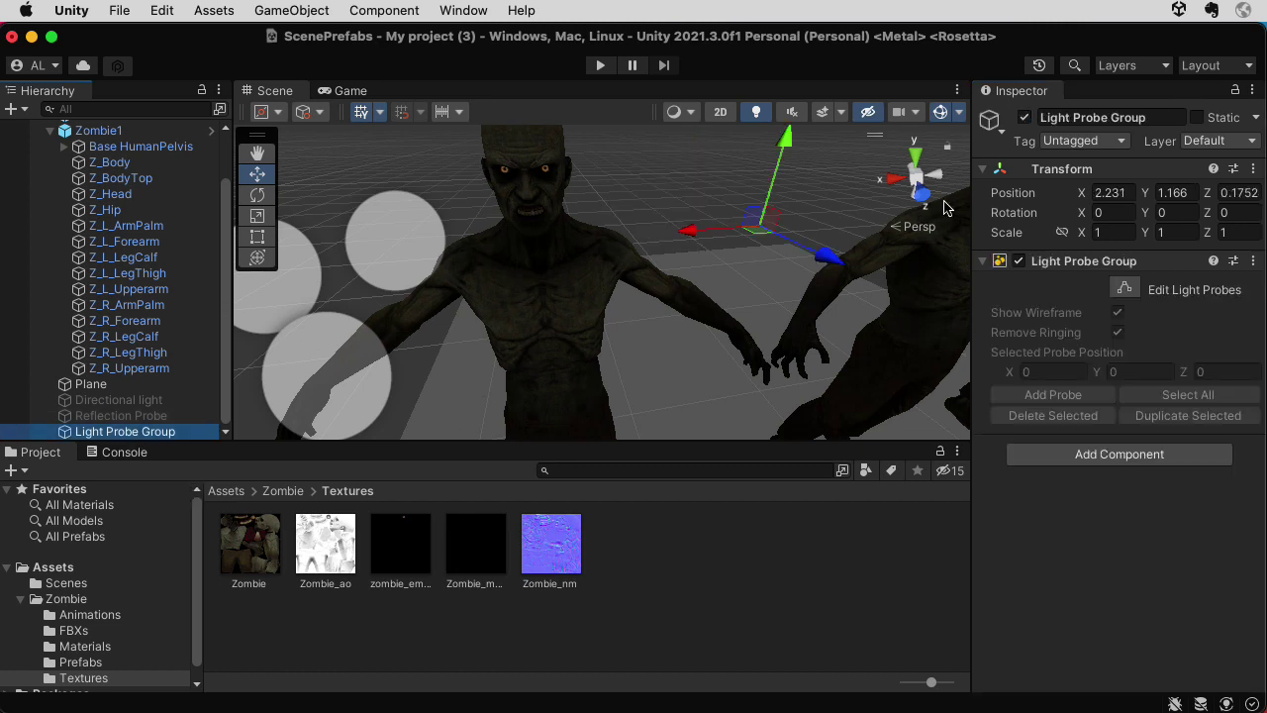
left_click(1025, 118)
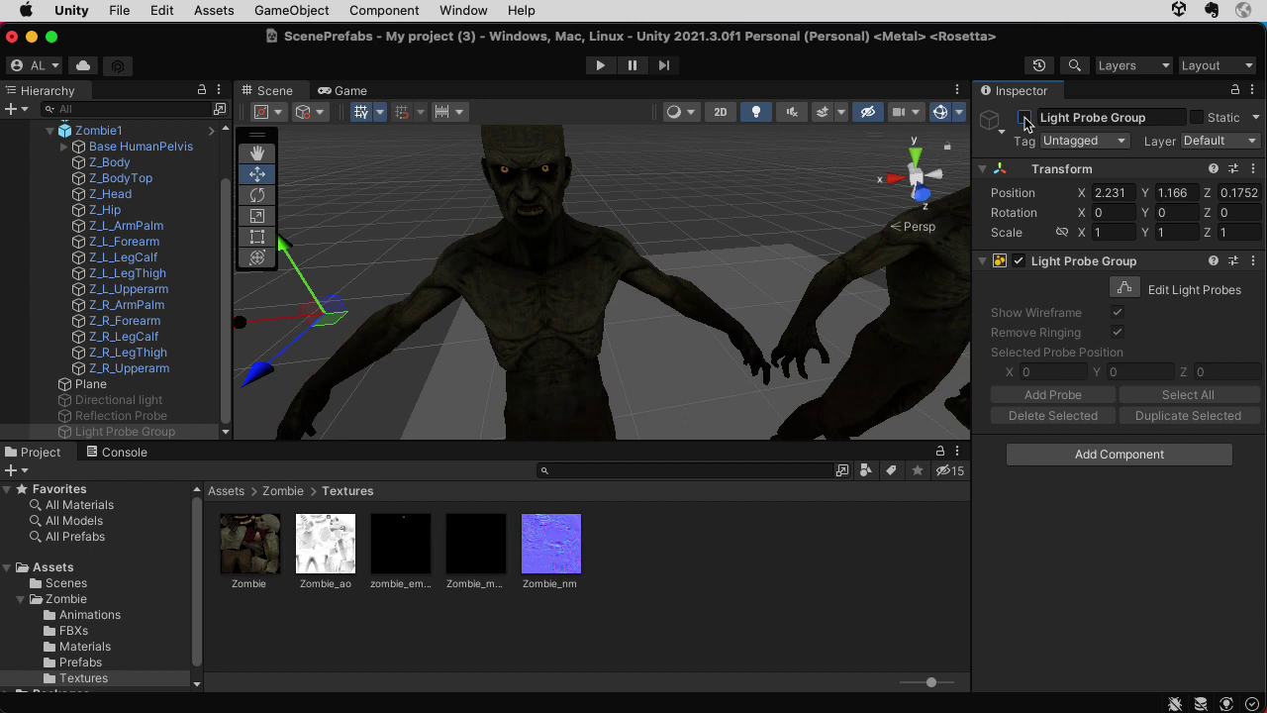
left_click(1025, 118)
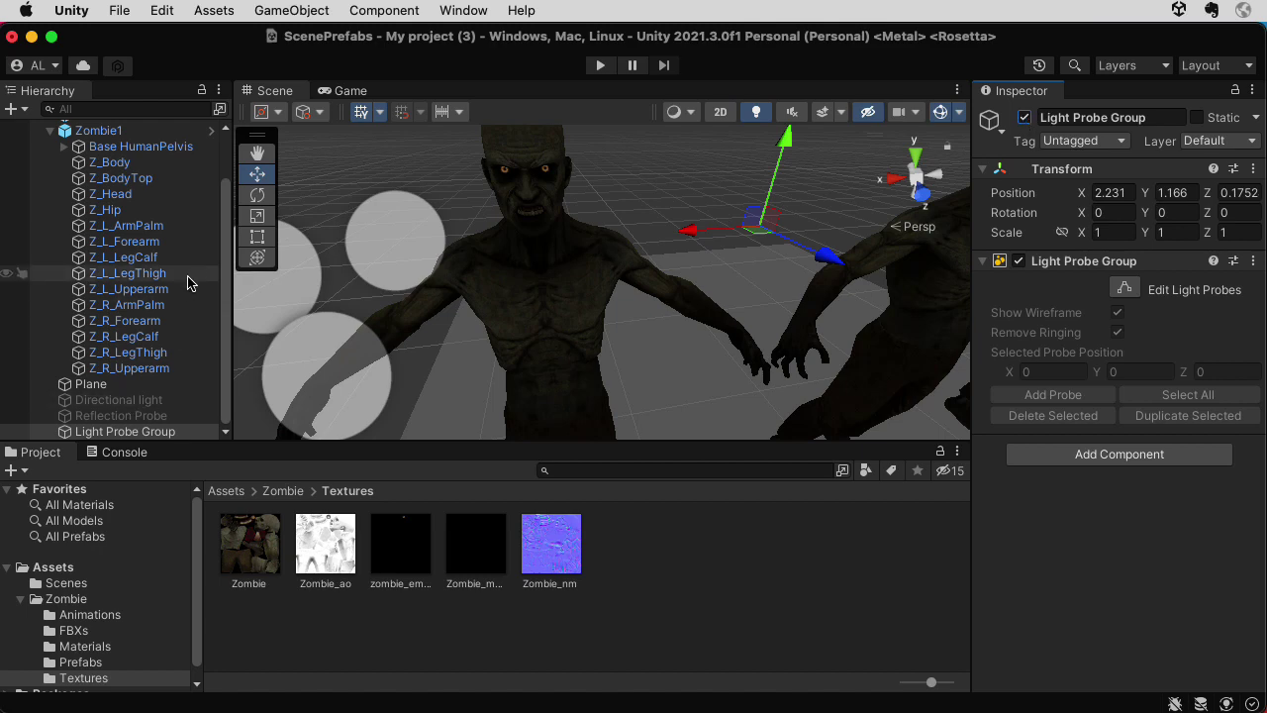
scroll(228, 233, "up", 2)
scroll(232, 208, "up", 3)
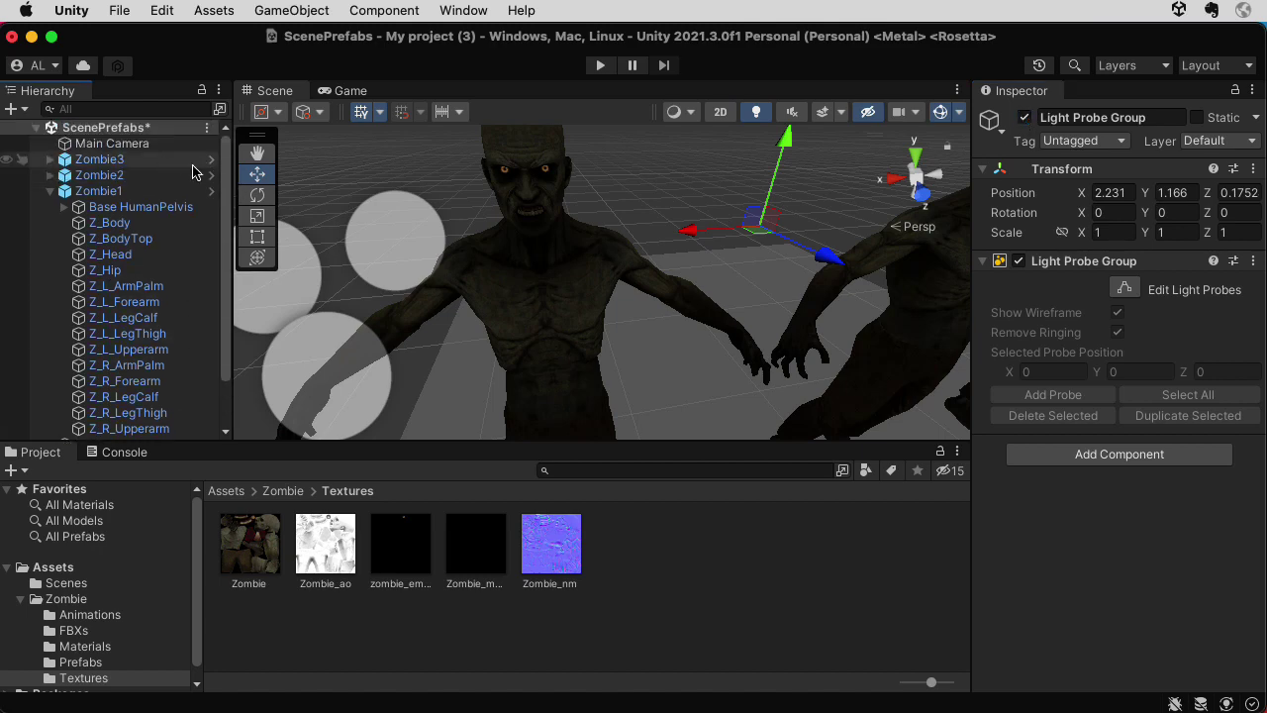
scroll(171, 378, "down", 5)
Step: Set the Directional light's Mode dropdown to Realtime, then select Zombie1
left_click(146, 401)
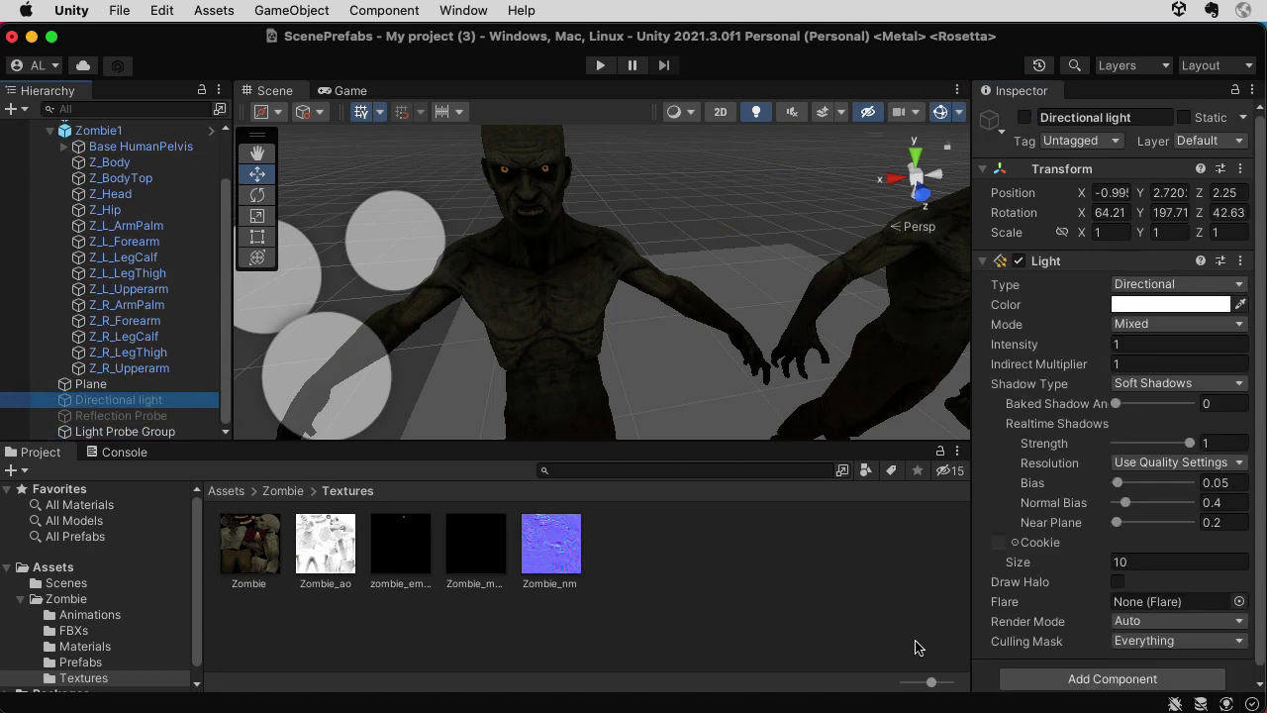
left_click(1178, 324)
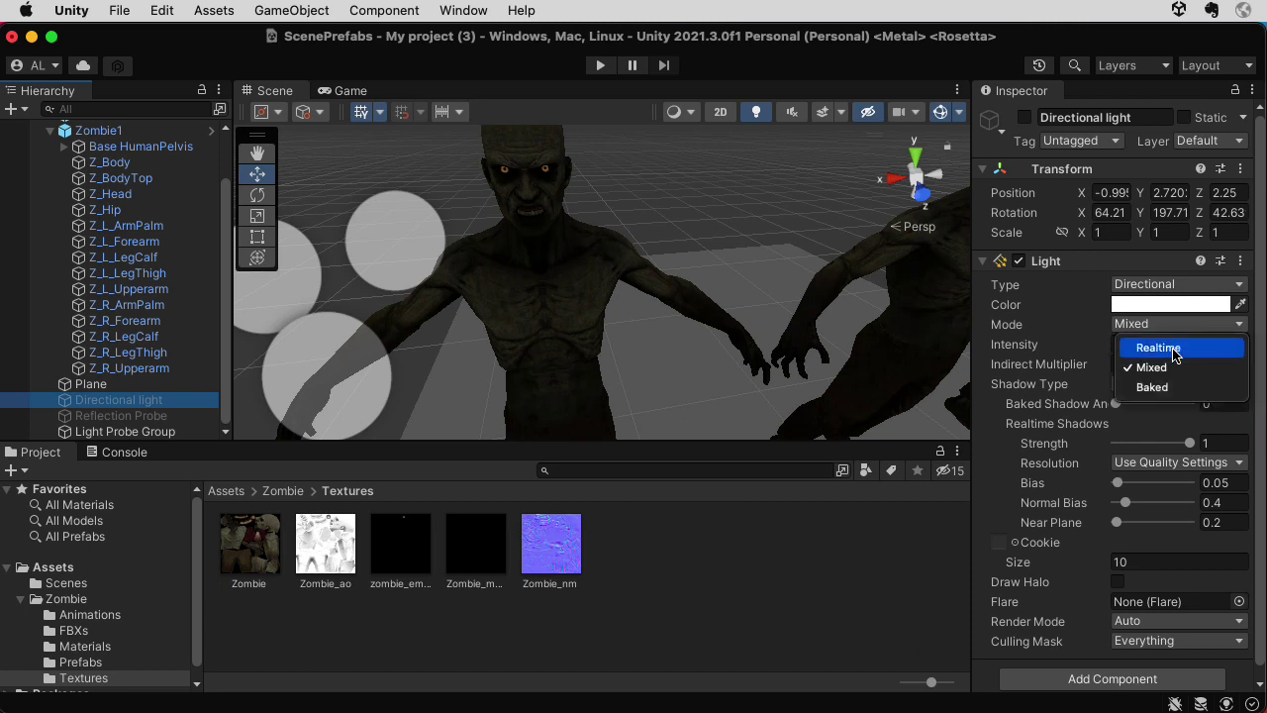
left_click(1173, 345)
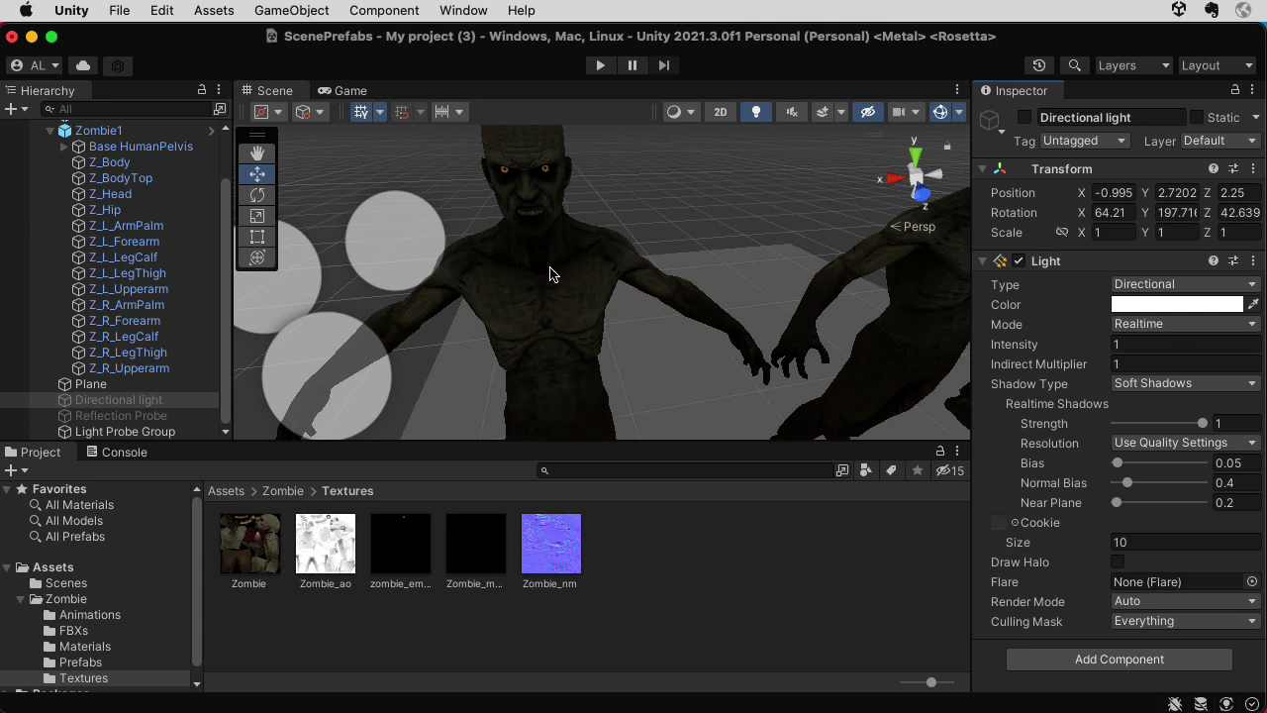
left_click(551, 330)
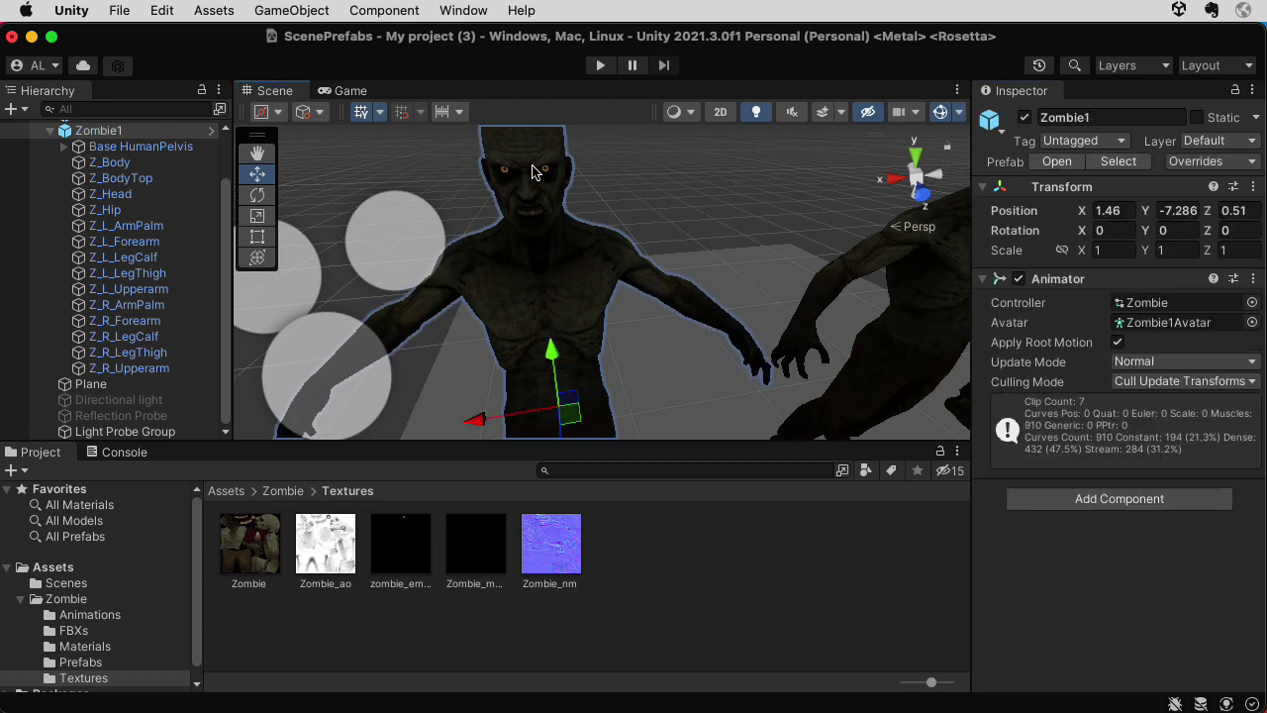
double_click(413, 562)
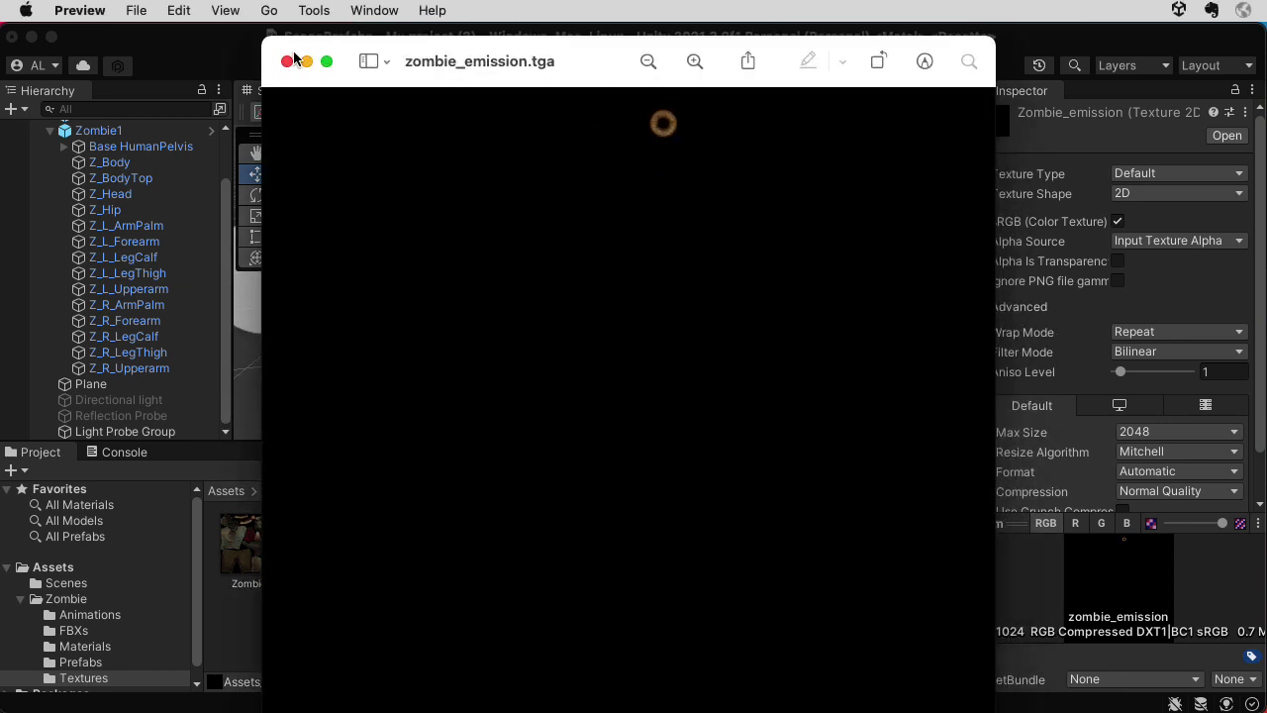
left_click(287, 61)
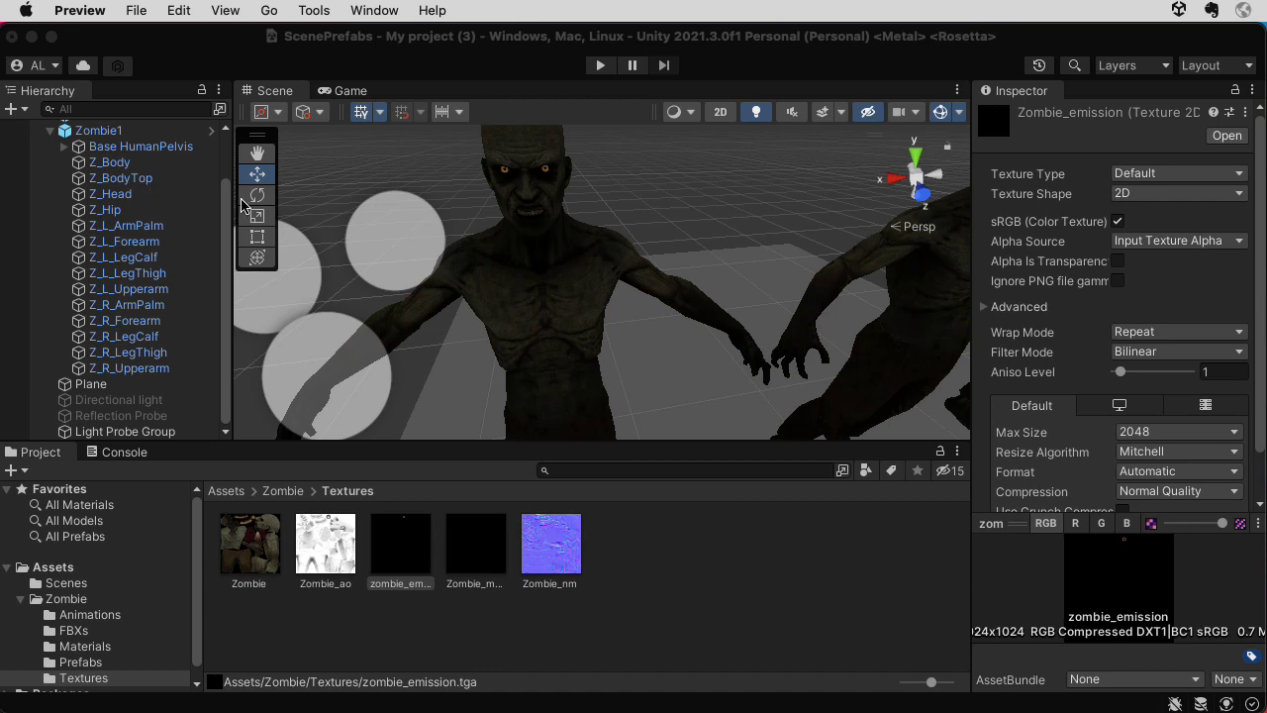
Step: Set the body material's Emission texture slot to None
left_click(516, 359)
left_click(1016, 409)
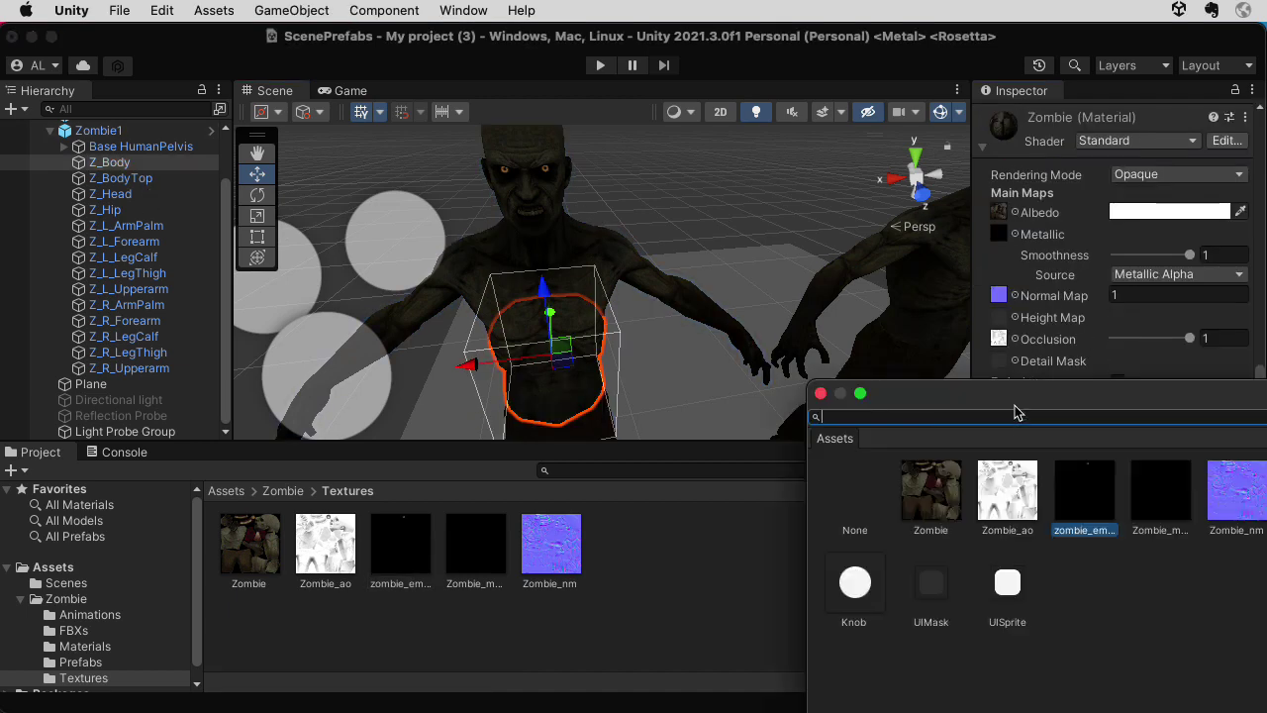
left_click(855, 495)
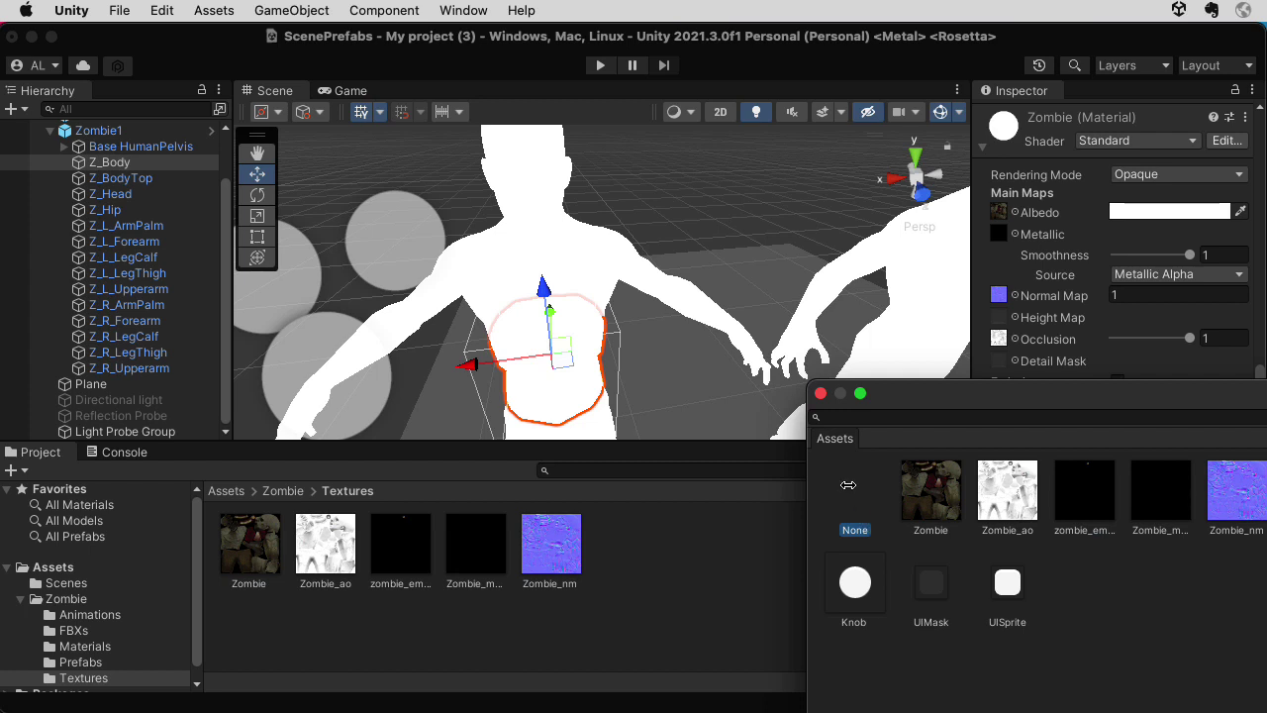
left_click(820, 393)
Step: Try a dark blue Emission colour, then cancel the change
left_click(1153, 402)
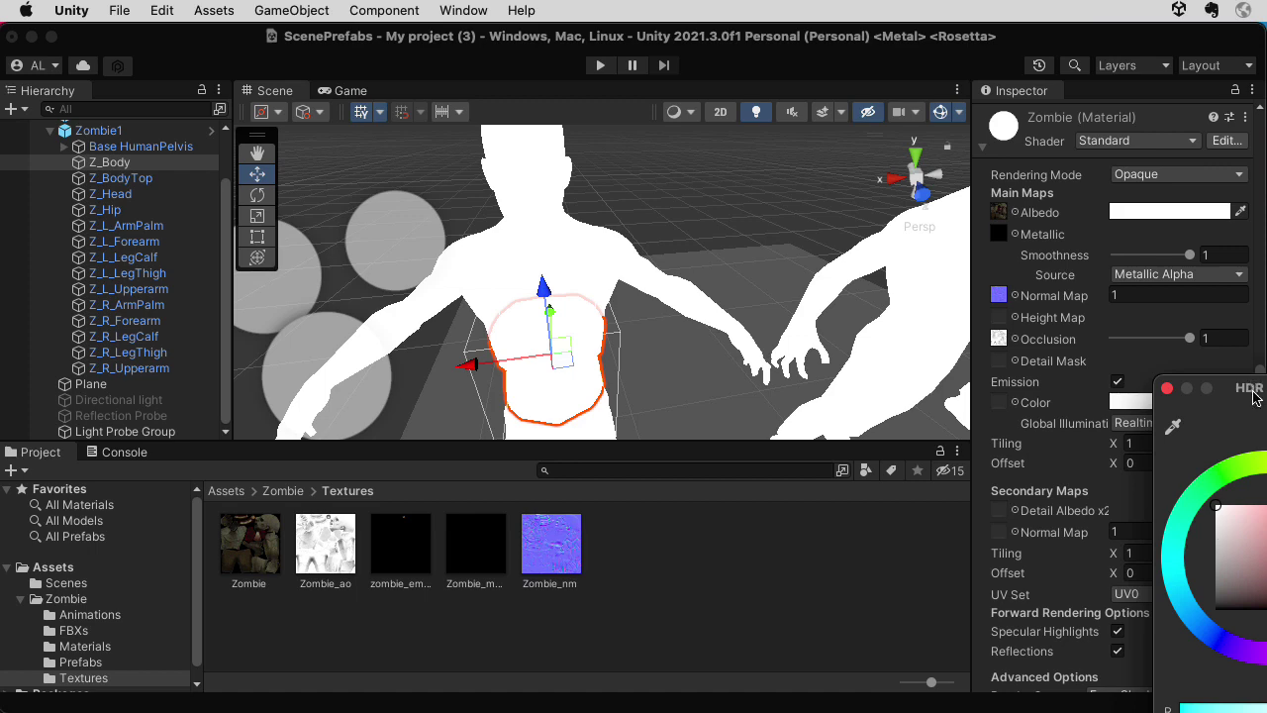
left_click_drag(1253, 397, 925, 144)
left_click_drag(889, 461, 852, 456)
left_click_drag(951, 483, 852, 483)
left_click_drag(985, 508, 897, 507)
key("Escape")
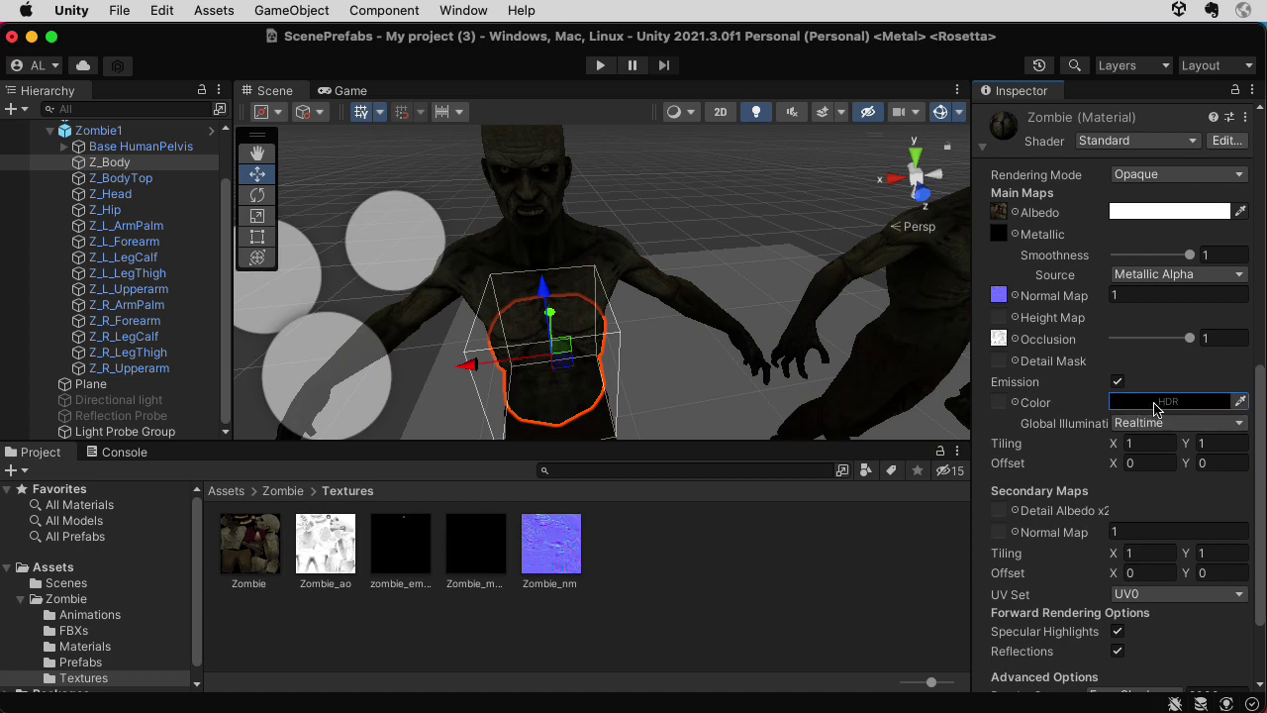
key("super+z")
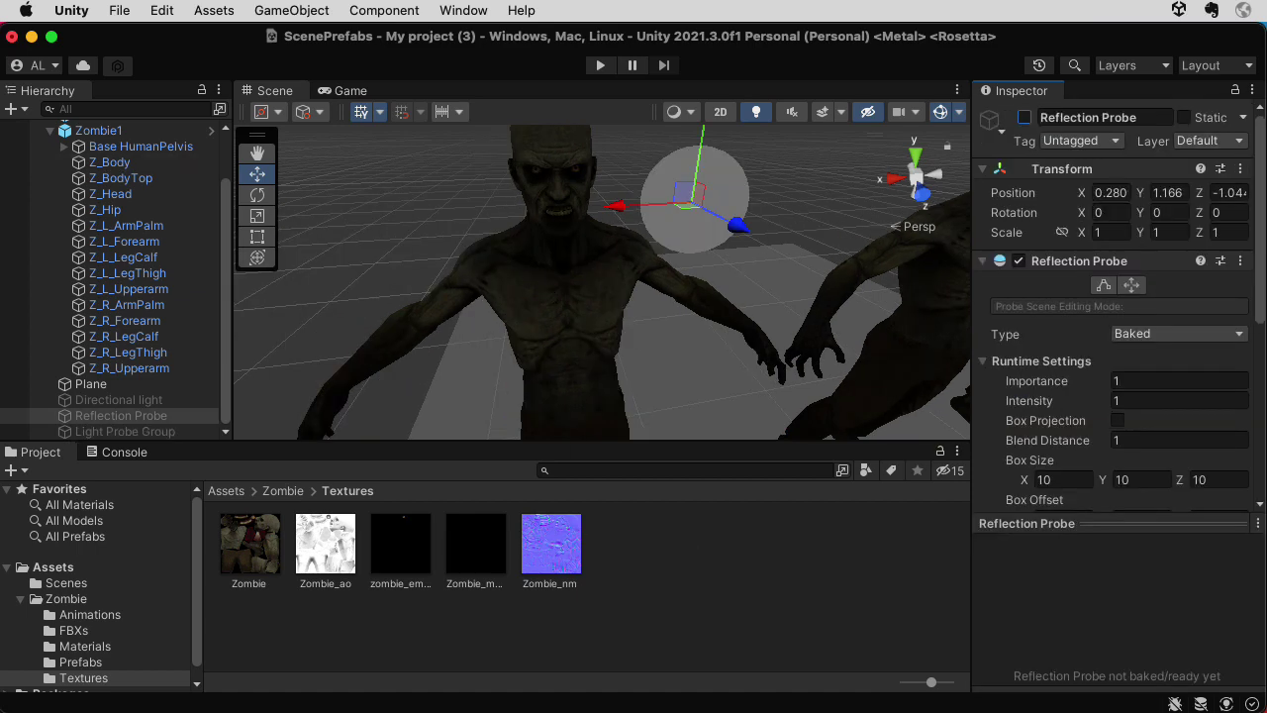
Step: Open the Lighting window on its Environment settings via Window > Rendering > Lighting
left_click(467, 12)
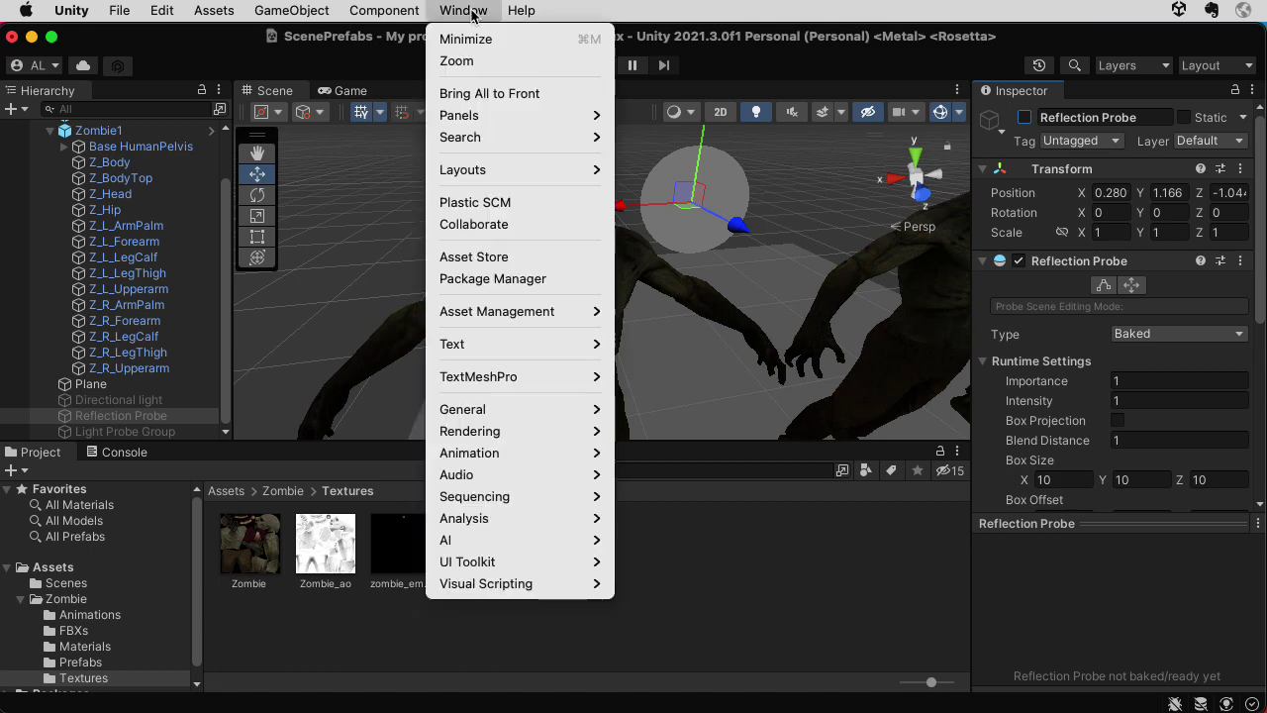
mouse_move(580, 433)
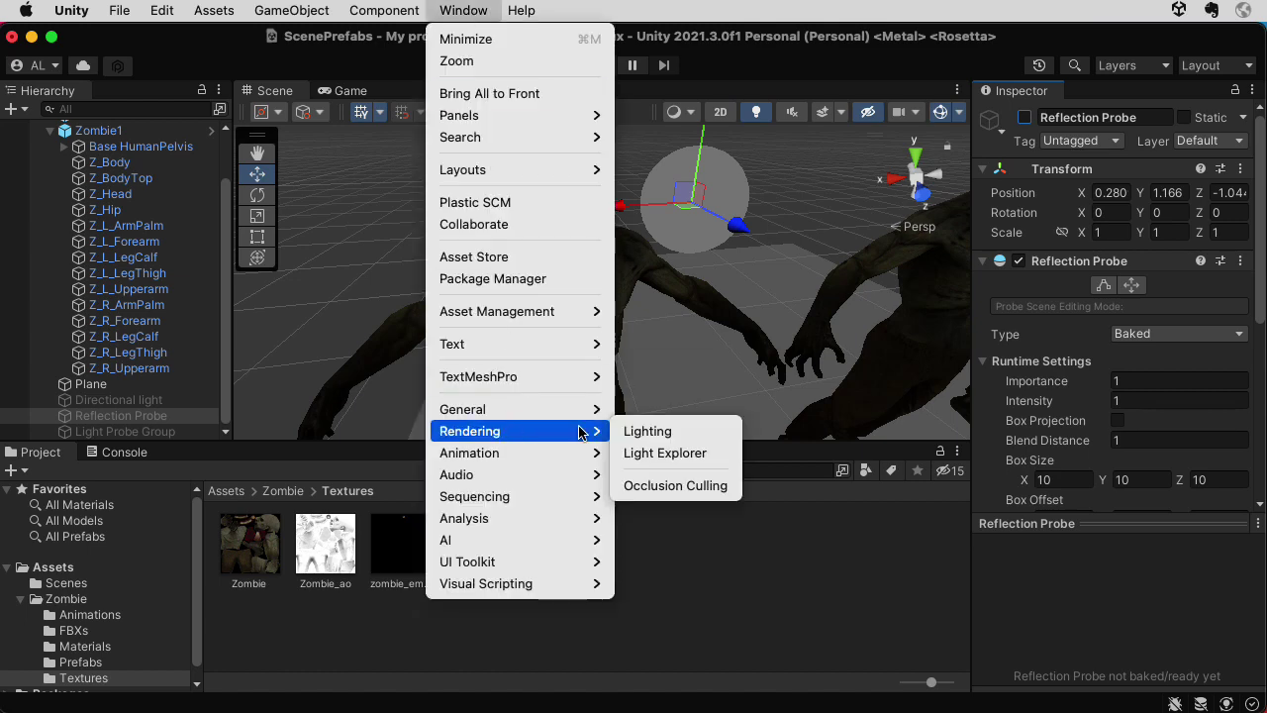
left_click(641, 432)
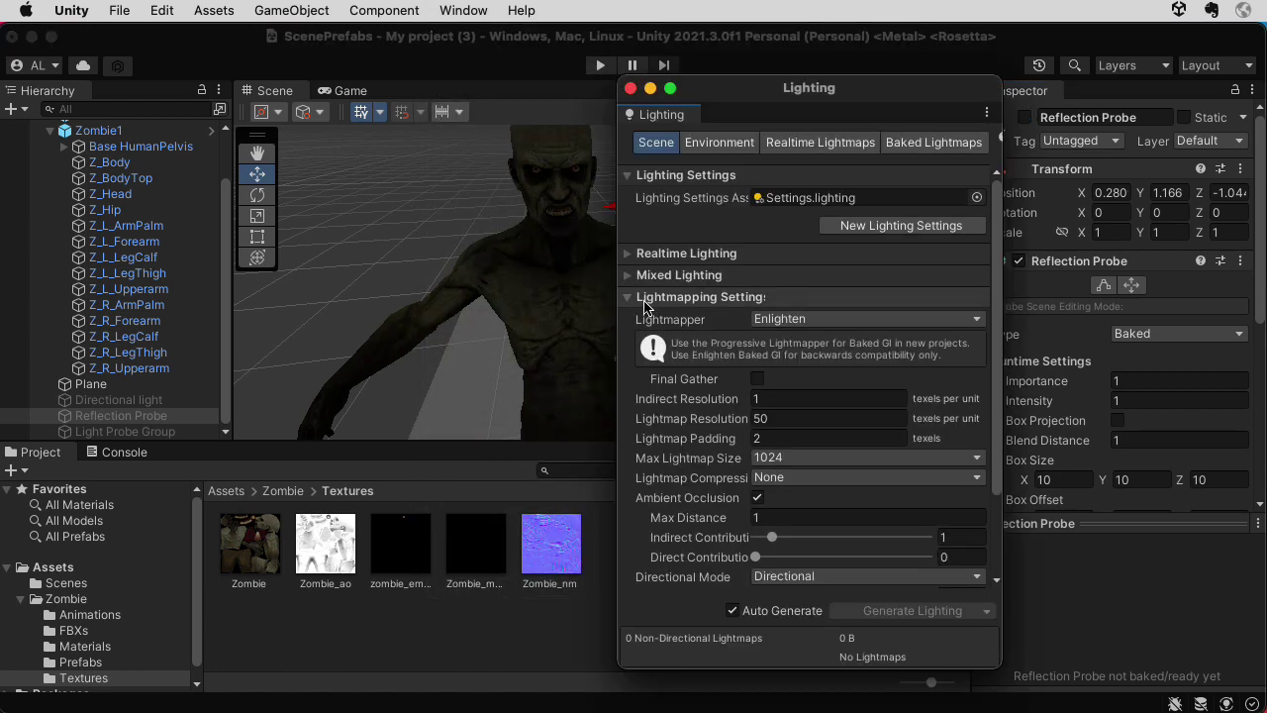
left_click(718, 144)
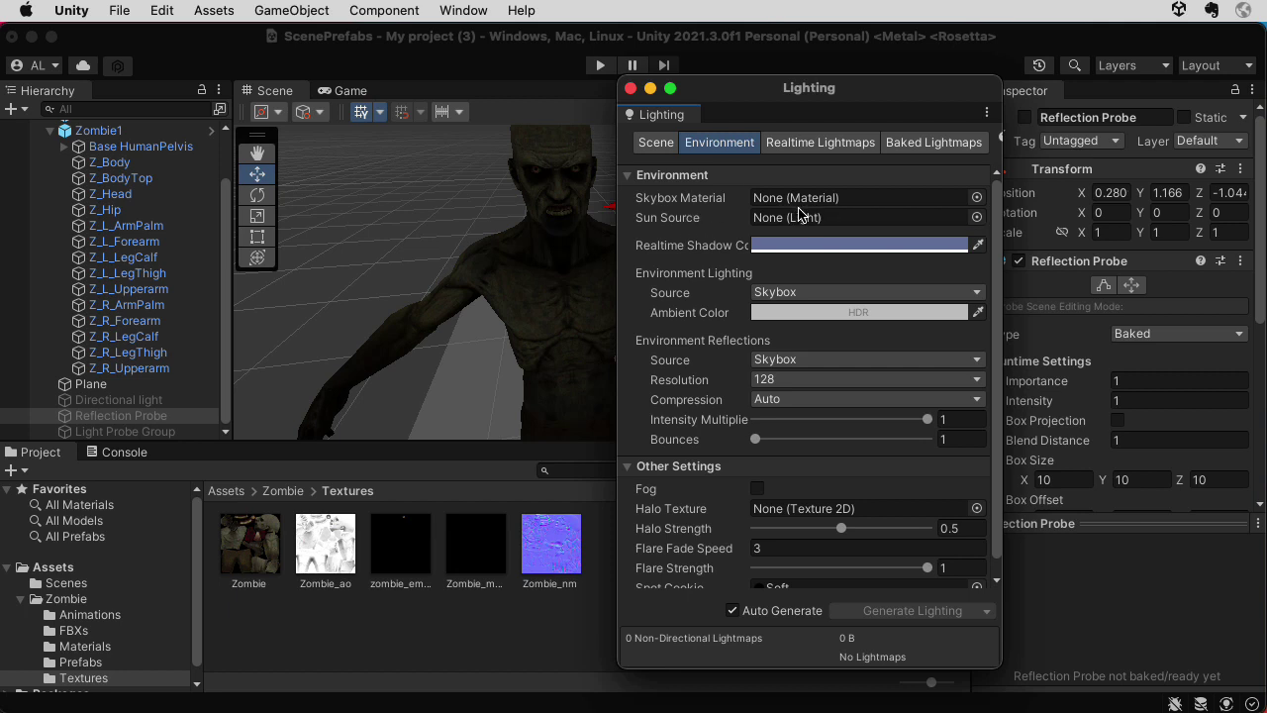
Step: Set the Ambient Color to black with R, G and B at 0
left_click(884, 310)
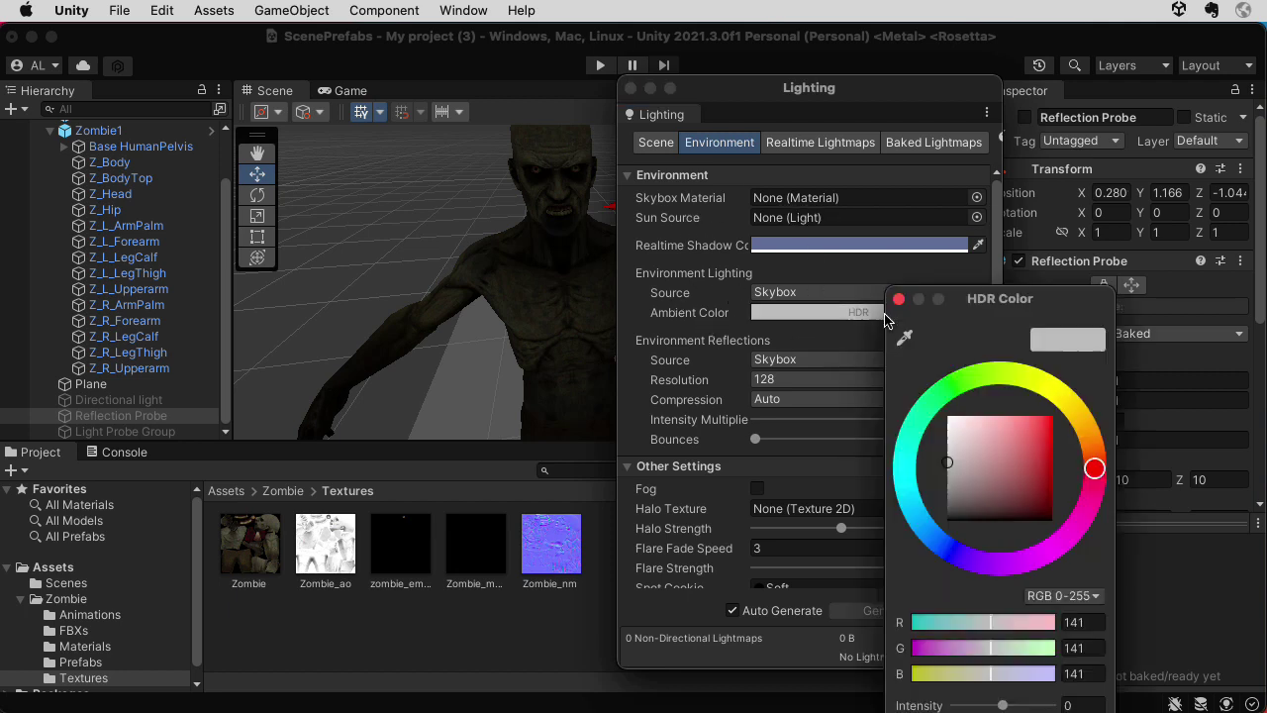
left_click_drag(1025, 313, 882, 161)
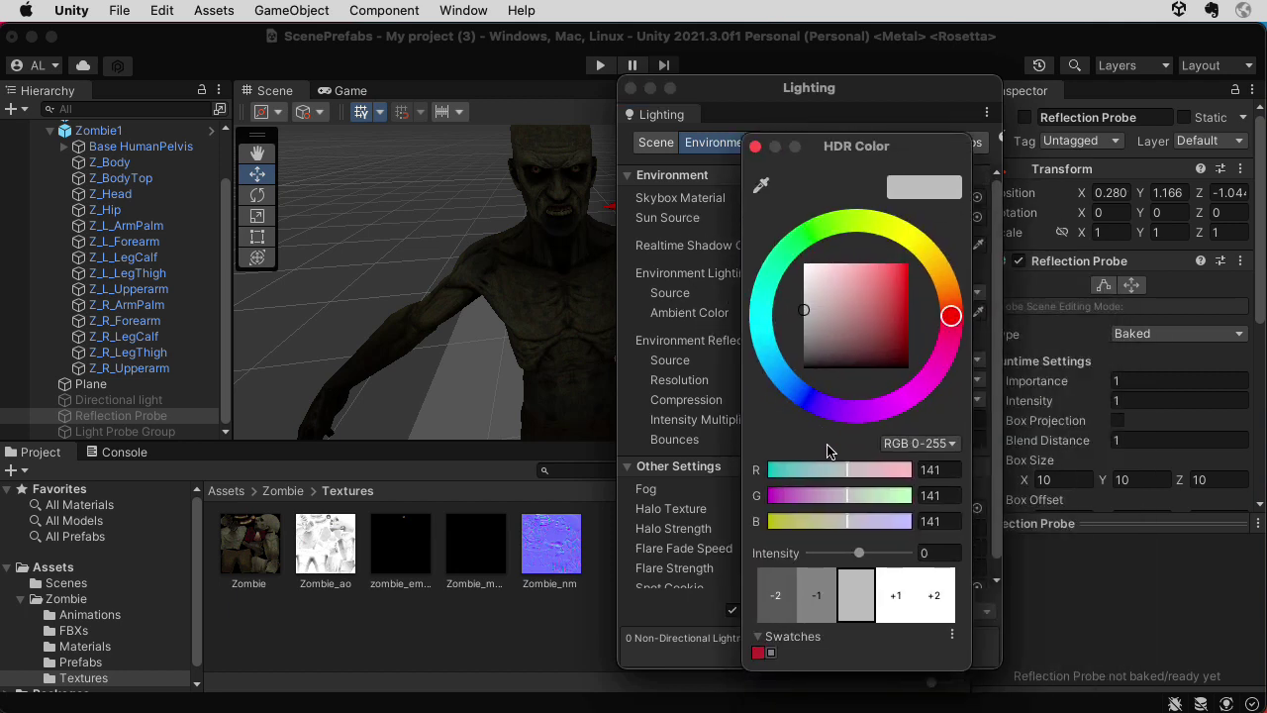
left_click_drag(846, 469, 770, 470)
left_click_drag(847, 494, 755, 503)
left_click_drag(847, 521, 605, 525)
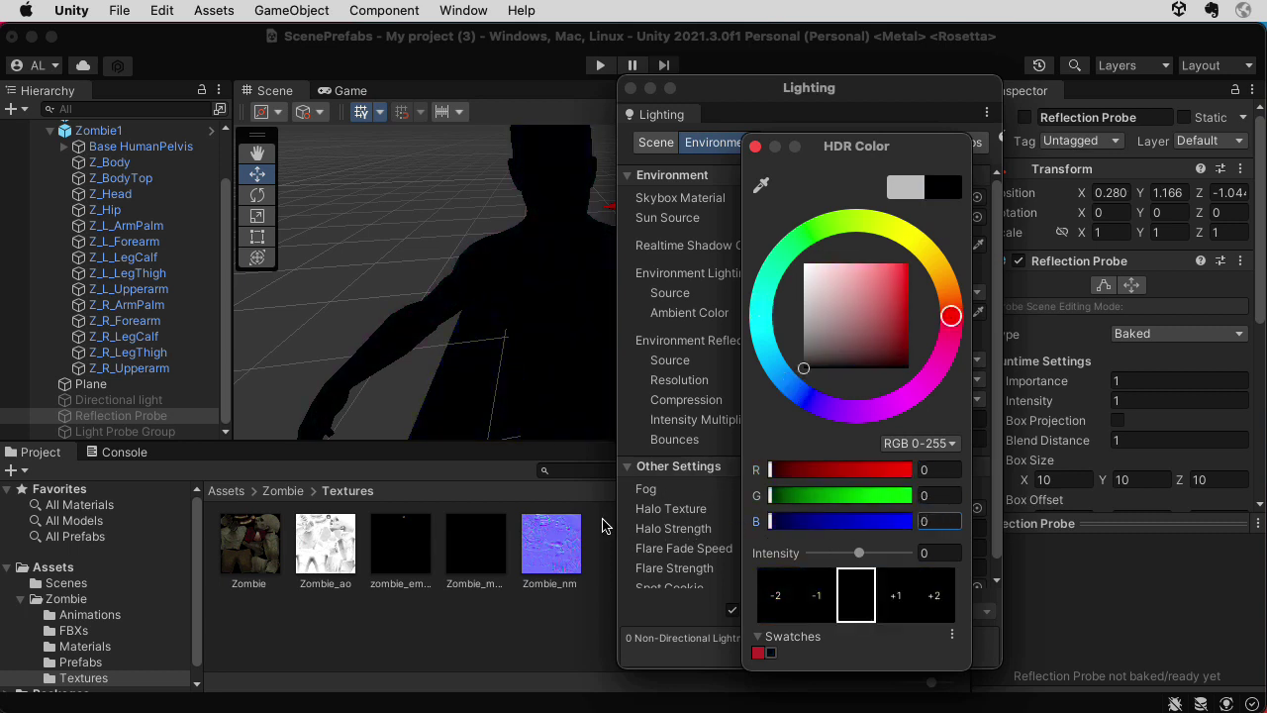
left_click(755, 146)
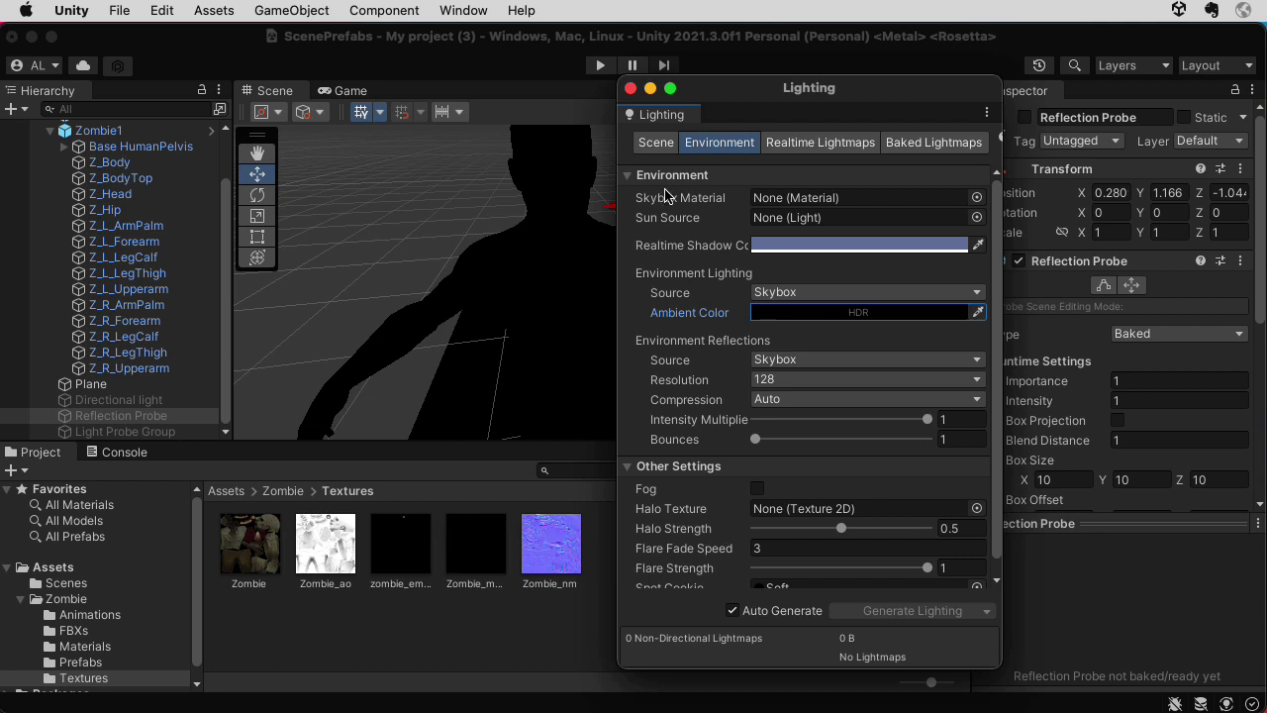
Step: Drag zombie_emission back onto Z_Body's Emission slot and orbit to view the glowing eyes
left_click(631, 88)
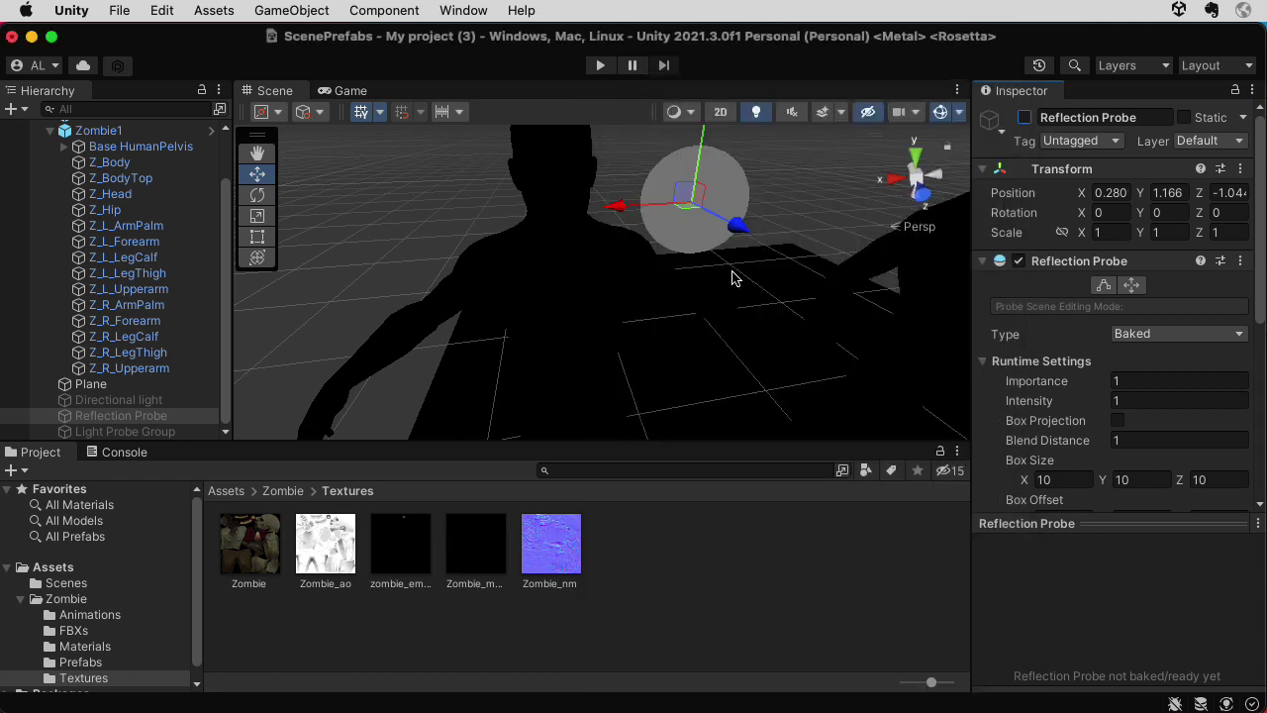
left_click_drag(736, 274, 731, 284, "alt")
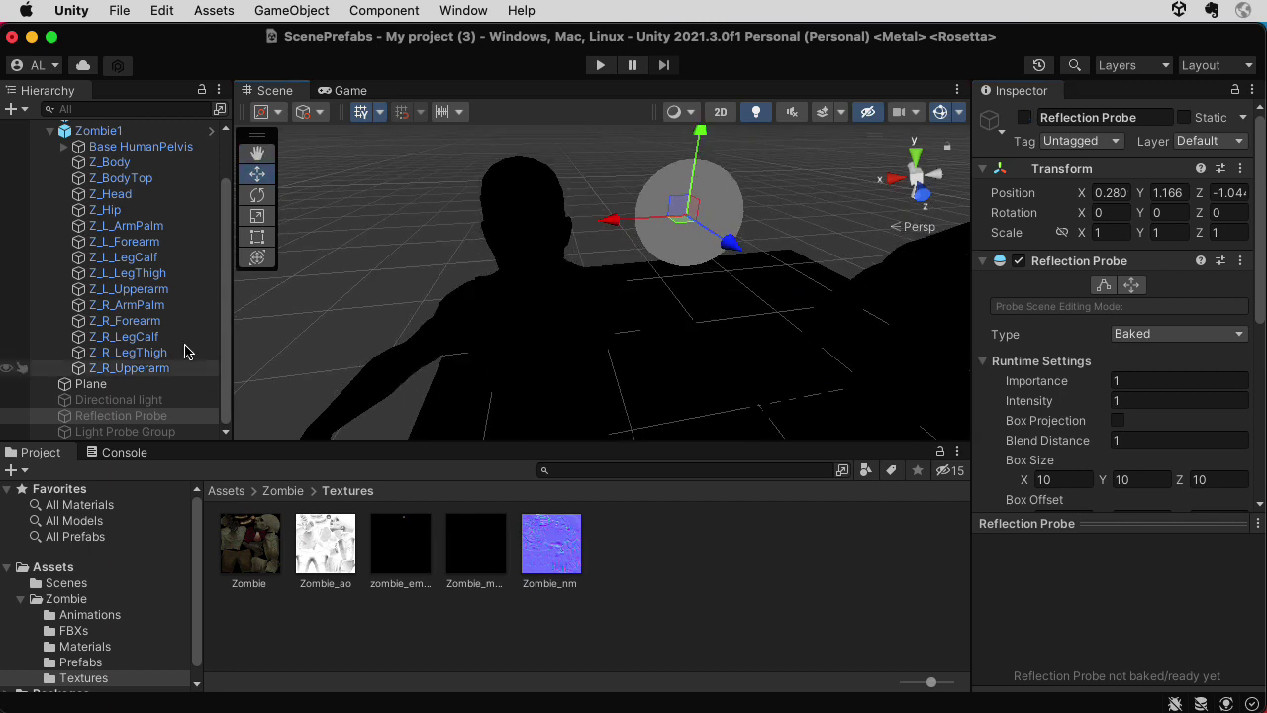
left_click(530, 415)
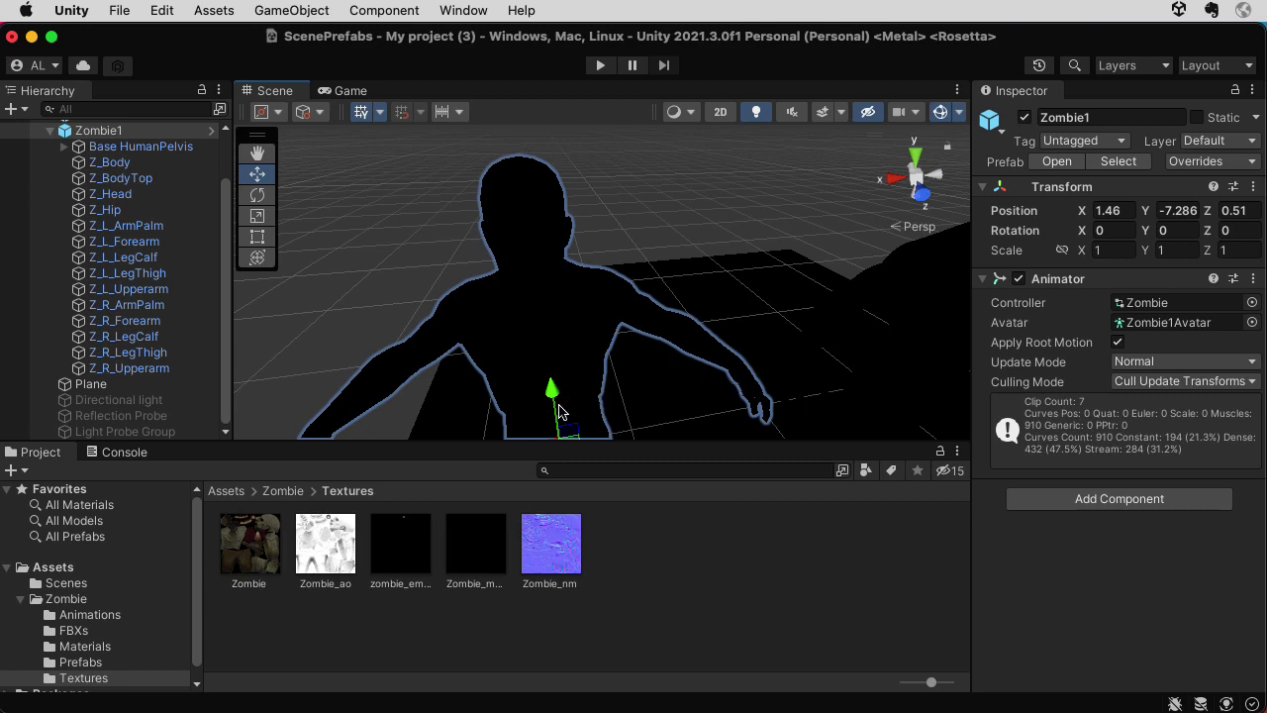
left_click(560, 414)
scroll(1132, 484, "down", 12)
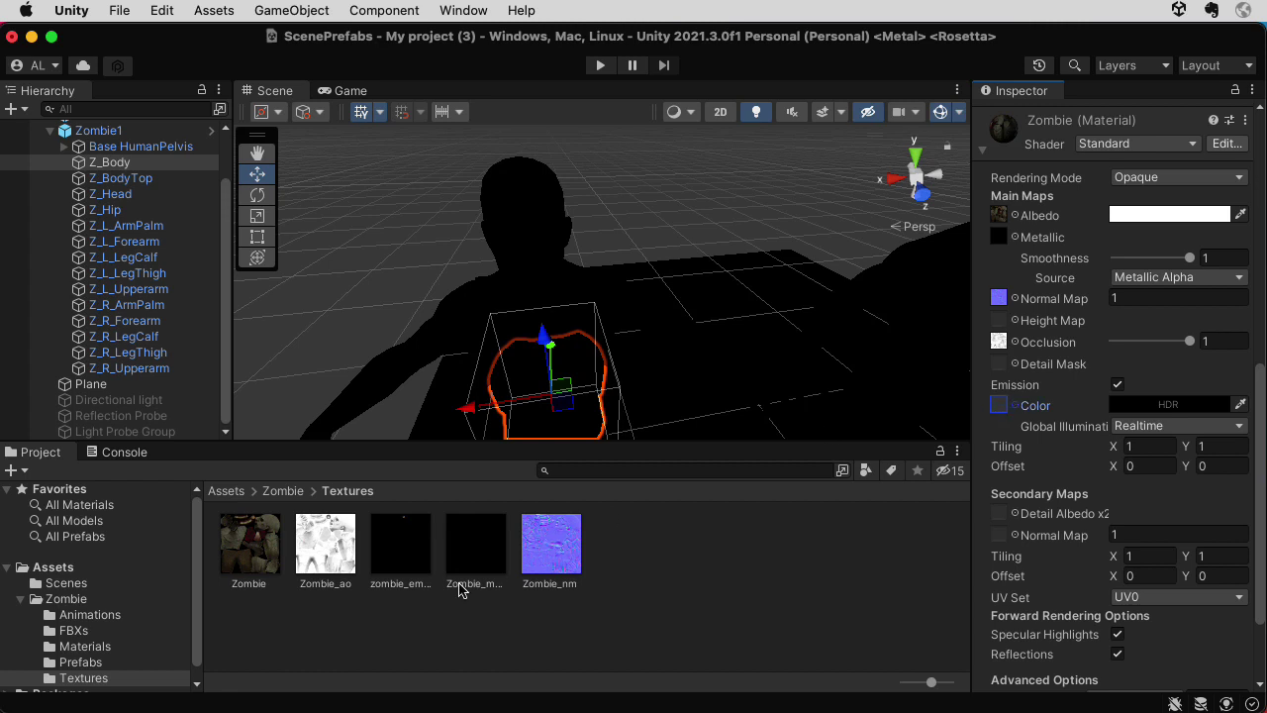
left_click_drag(416, 557, 1000, 414)
left_click_drag(736, 368, 739, 371, "alt")
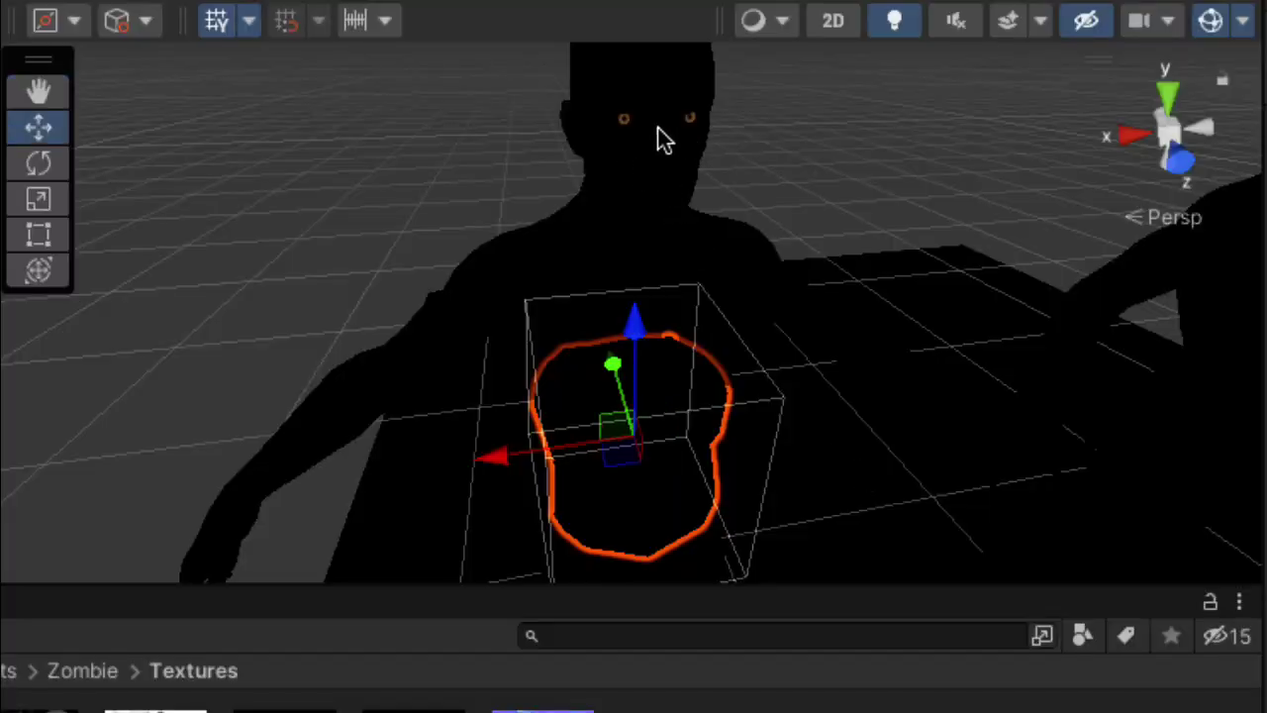
left_click(868, 300)
key("alt")
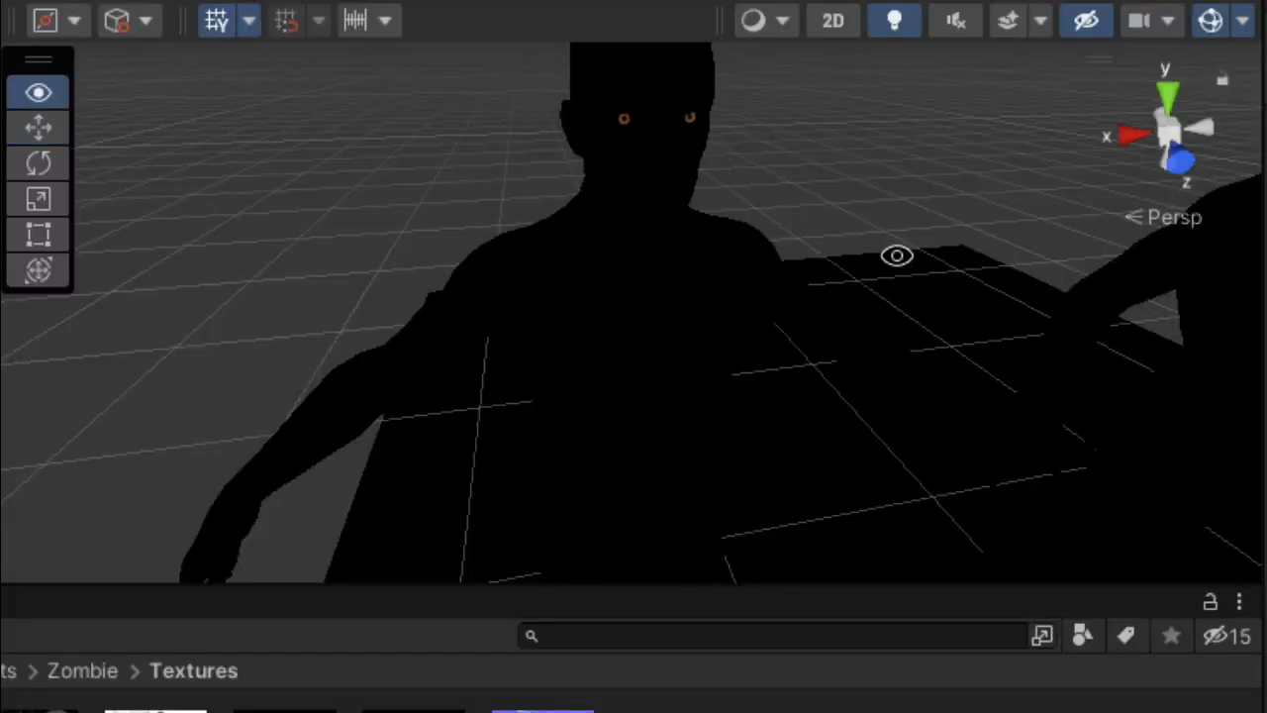
left_click_drag(897, 255, 893, 259, "alt")
left_click(782, 192)
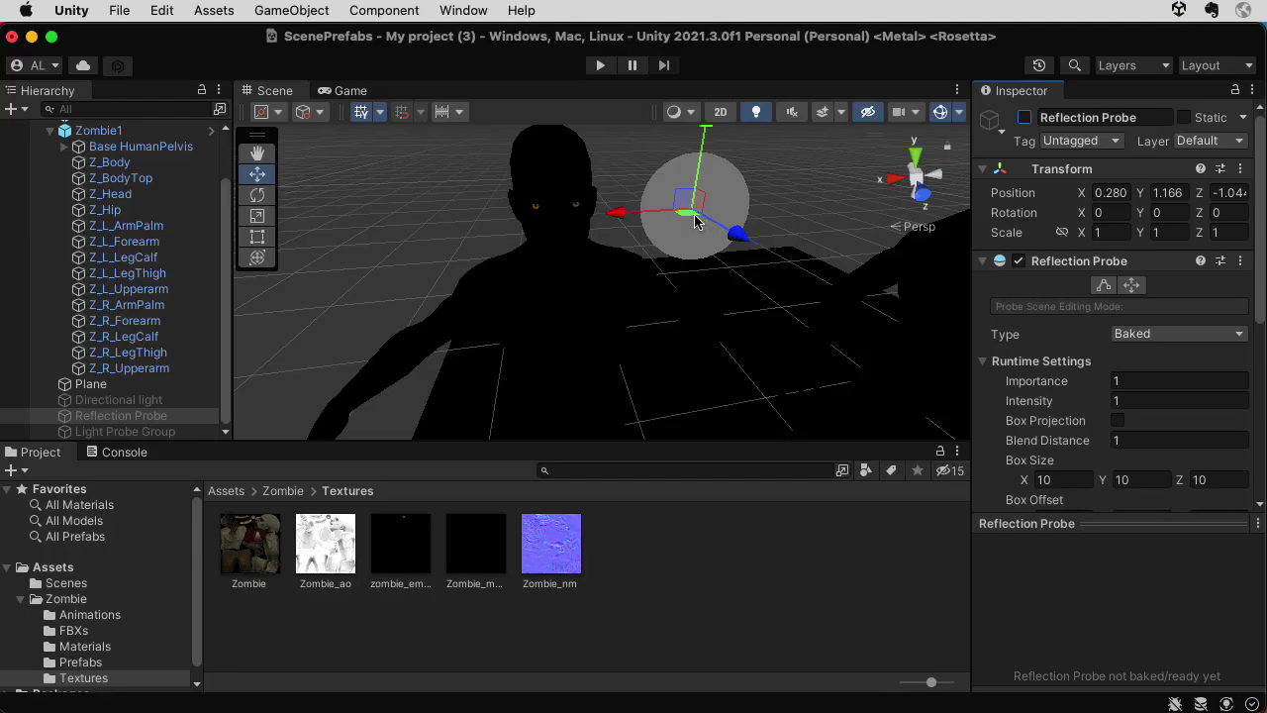
Step: Activate the Reflection Probe
left_click(1025, 117)
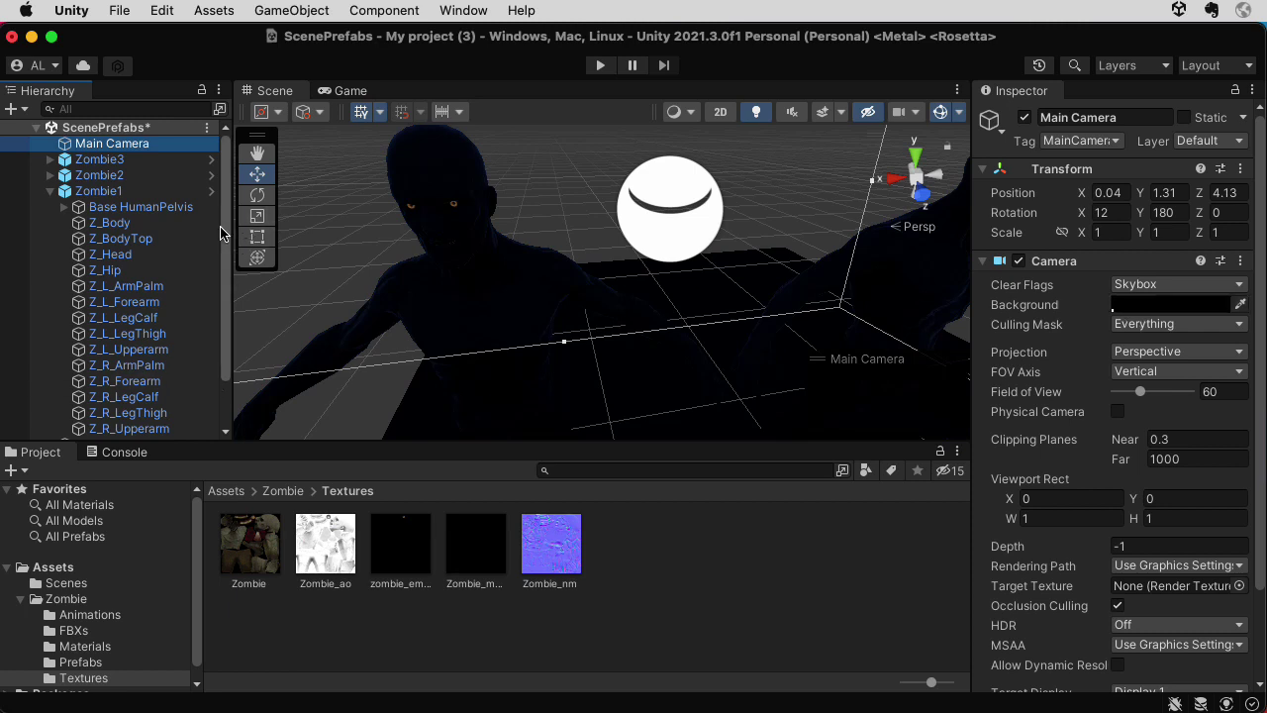
scroll(227, 317, "down", 3)
left_click(170, 415)
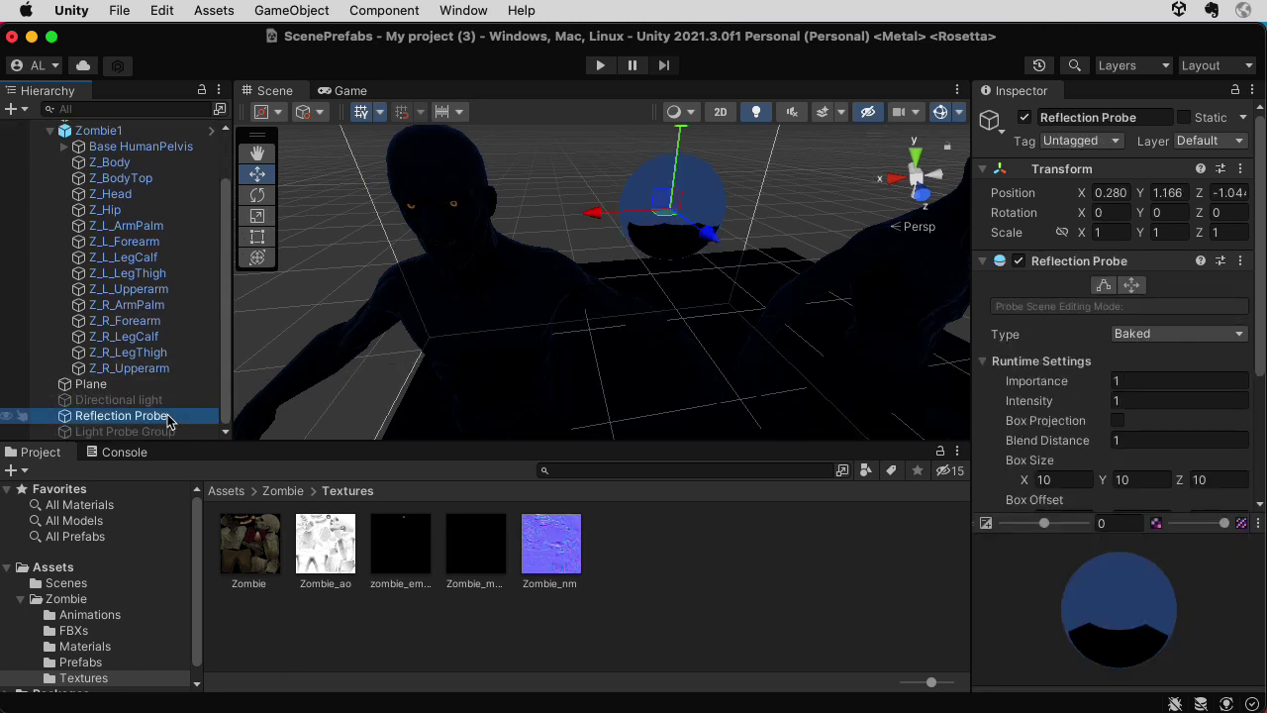
left_click_drag(1258, 366, 1261, 472)
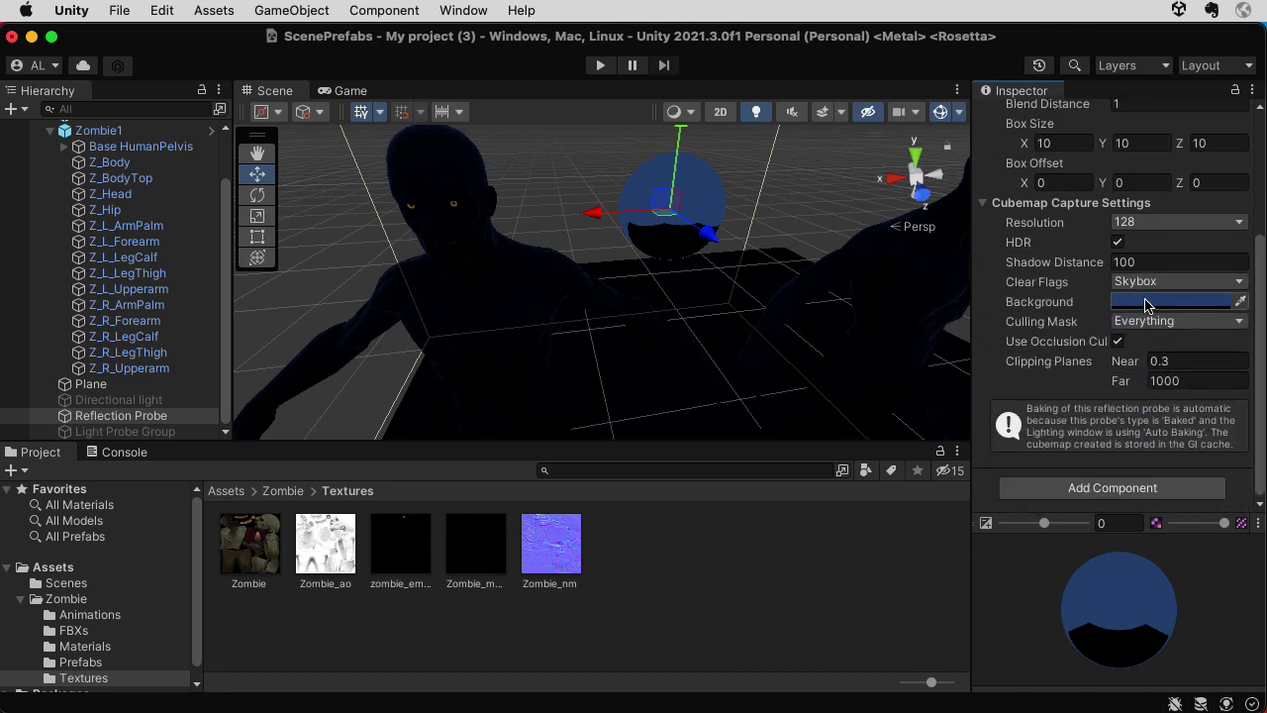
Step: Set the probe's background colour to black (R, G, B 0) and inspect the darkened zombies
left_click(1160, 301)
mouse_move(1201, 608)
left_mouse_down()
mouse_move(1174, 609)
mouse_move(1131, 644)
left_mouse_up()
left_click_drag(1242, 659, 1055, 659)
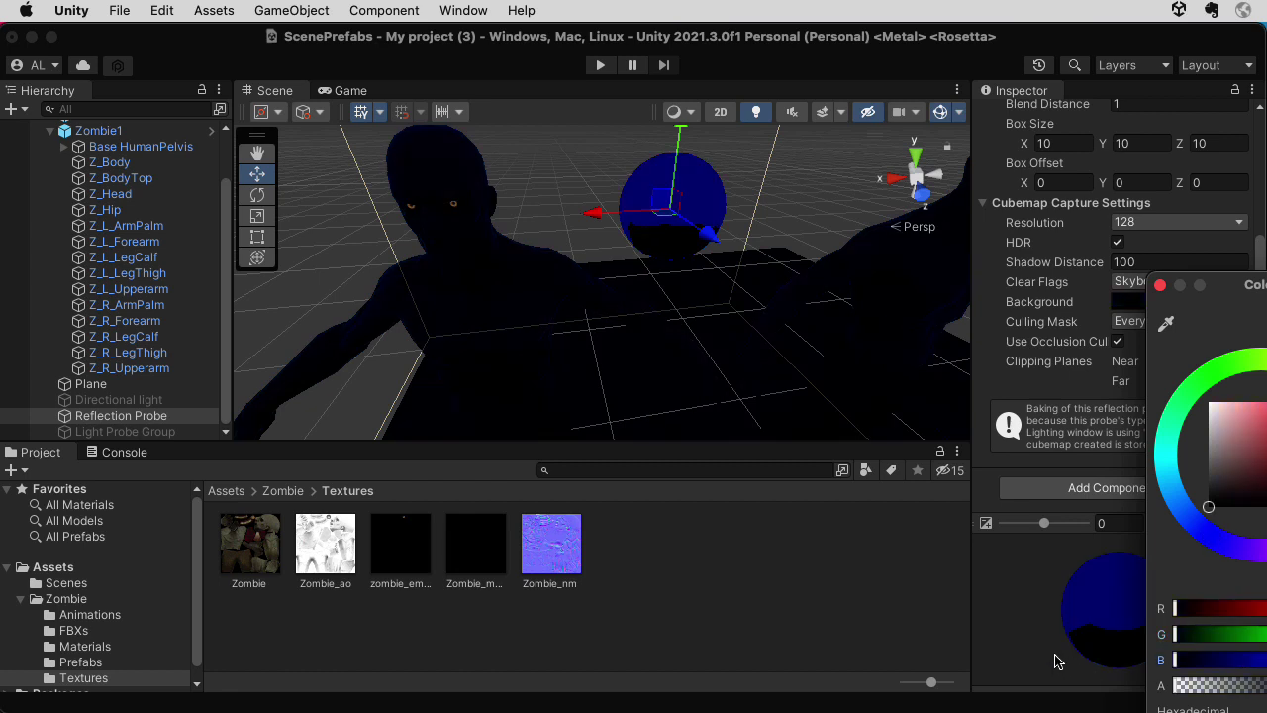
left_click(1160, 285)
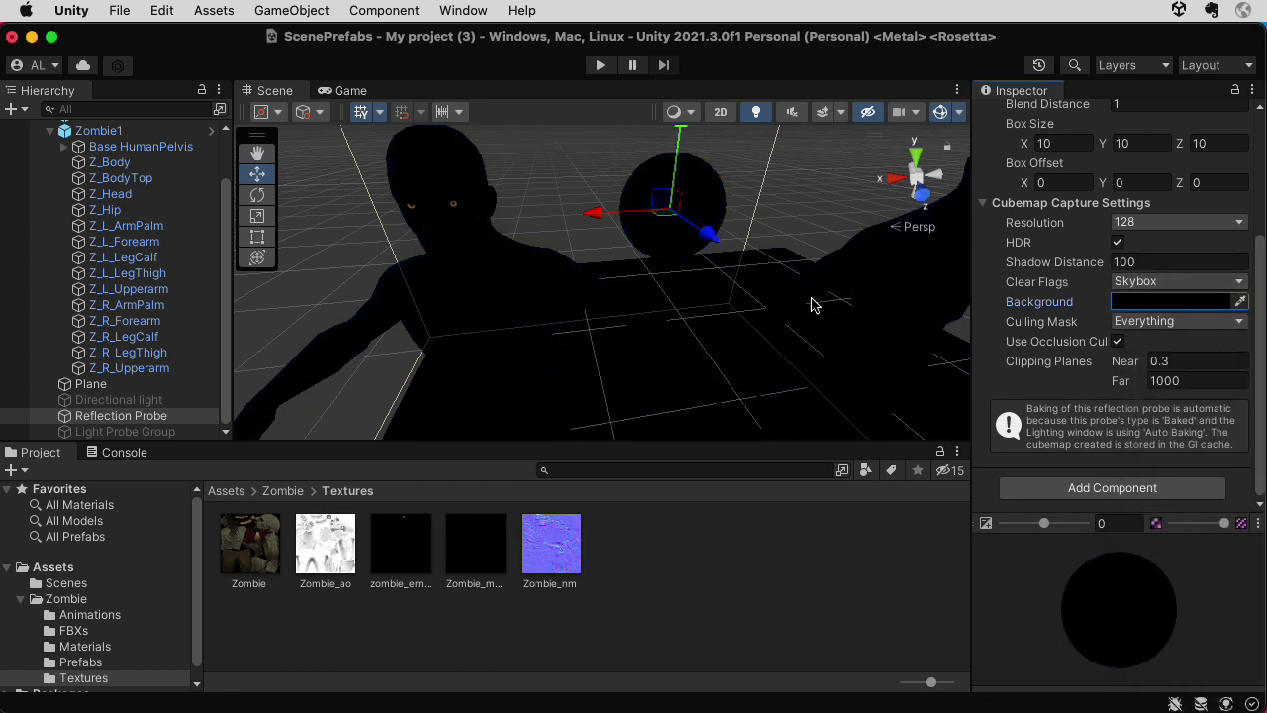
left_click_drag(800, 243, 803, 244, "alt")
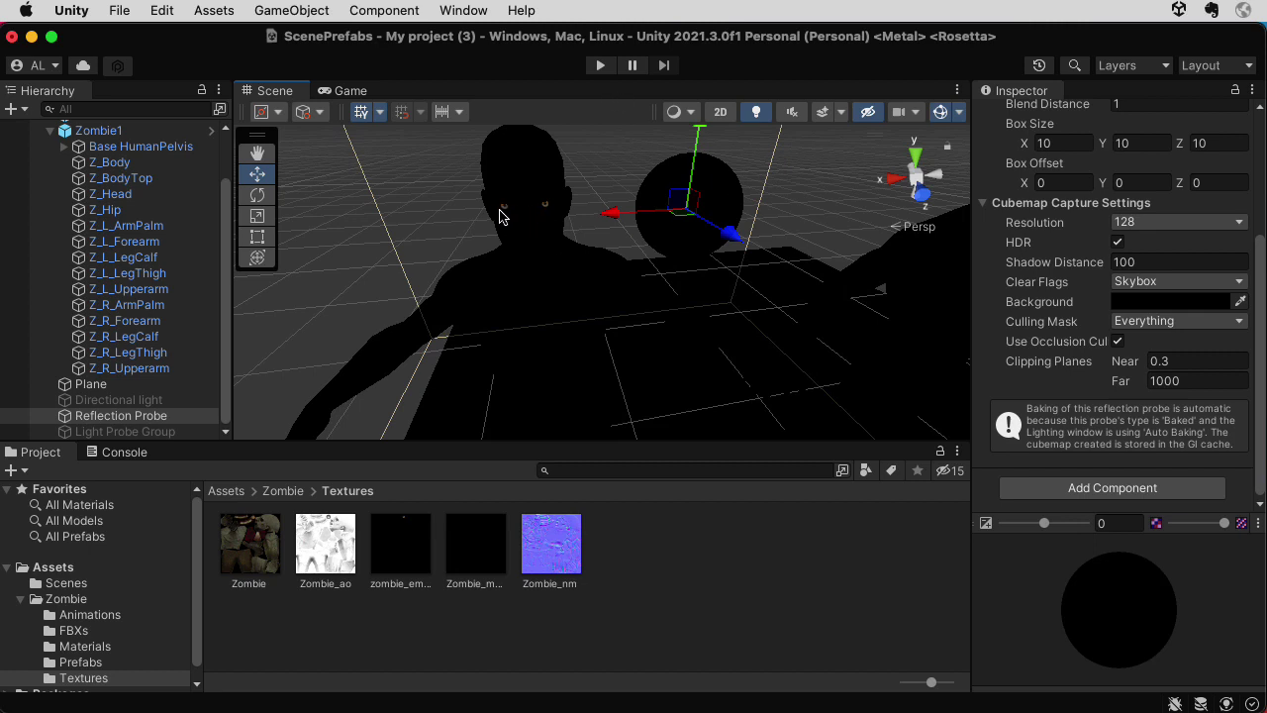
Step: Select the Directional light in the Hierarchy and reactivate it
left_click(548, 215)
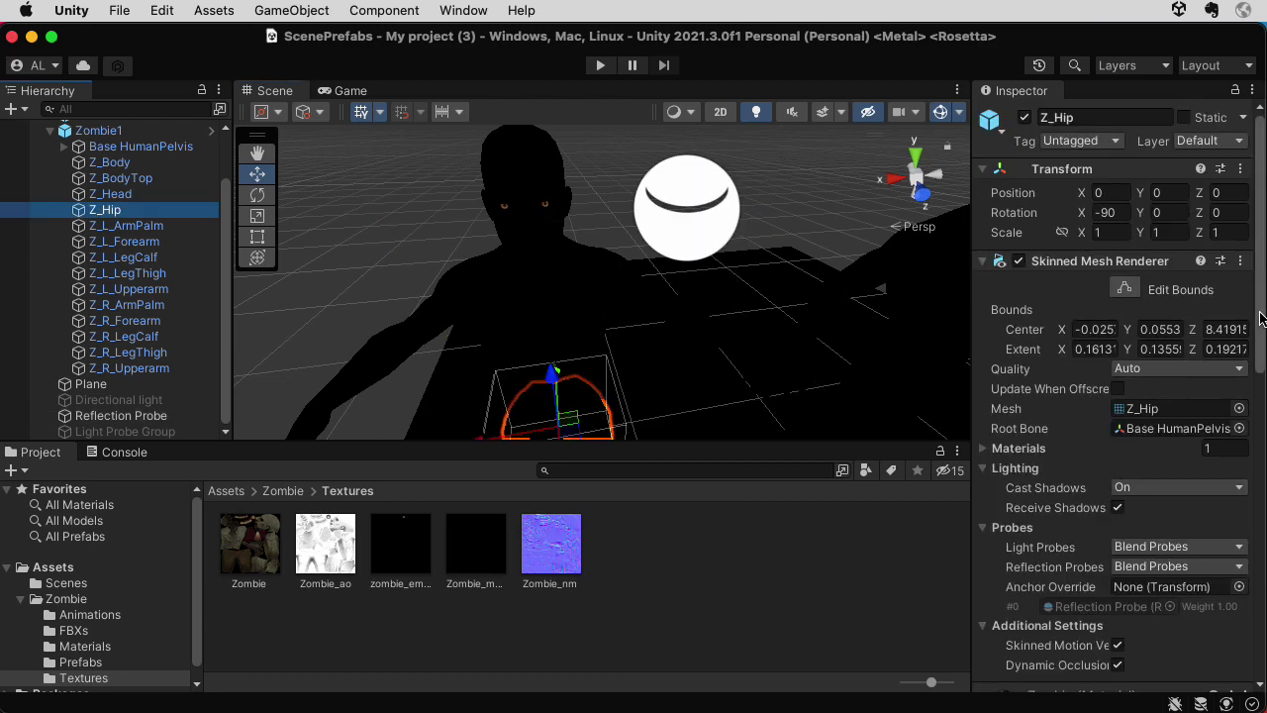
scroll(1118, 396, "down", 10)
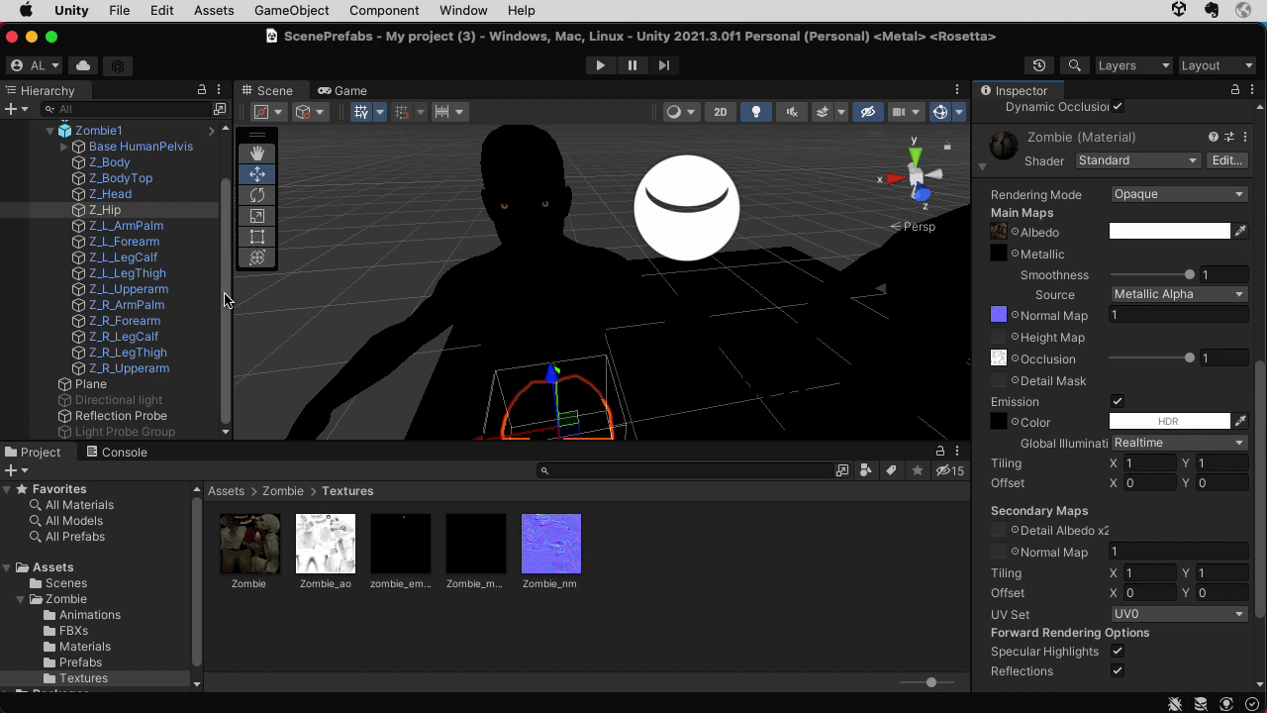
left_click(160, 433)
left_click(156, 401)
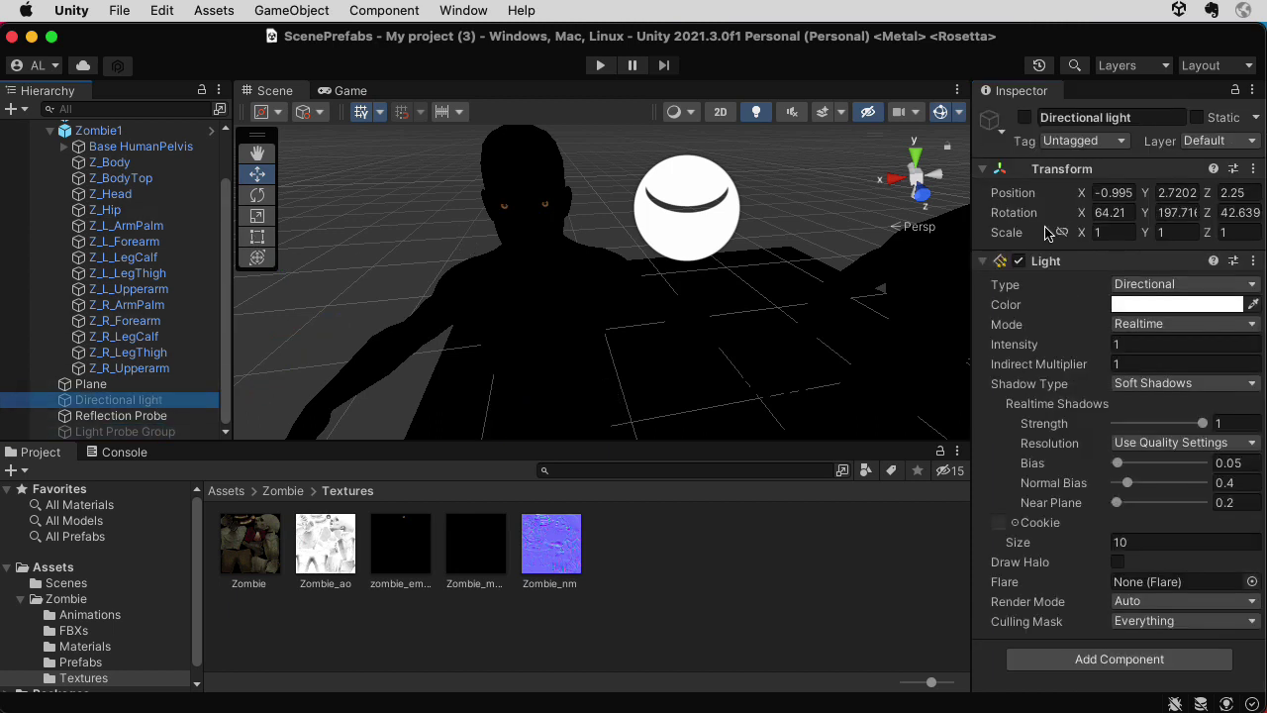
left_click(1025, 117)
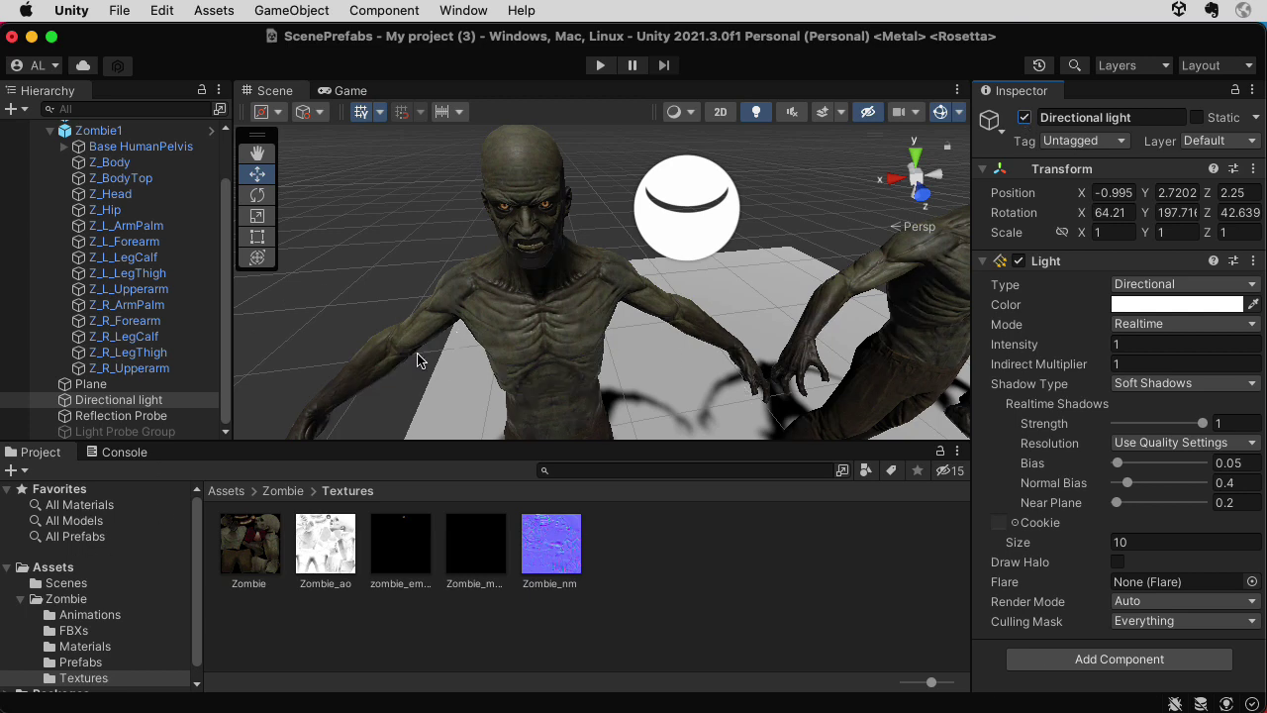
Step: On Z_Hip's Zombie material, try Normal Map strengths 0, 1 and 2, ending at 1000
left_click(111, 194)
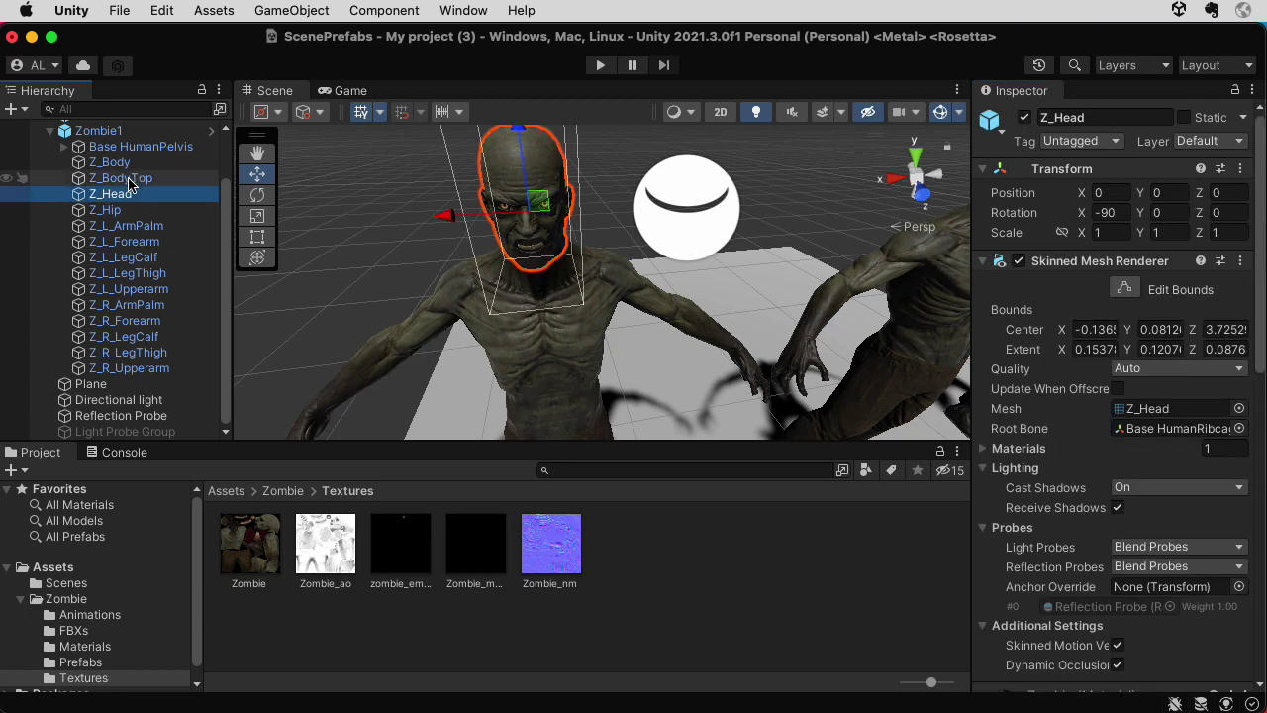
left_click(129, 212)
left_click_drag(1259, 343, 1257, 578)
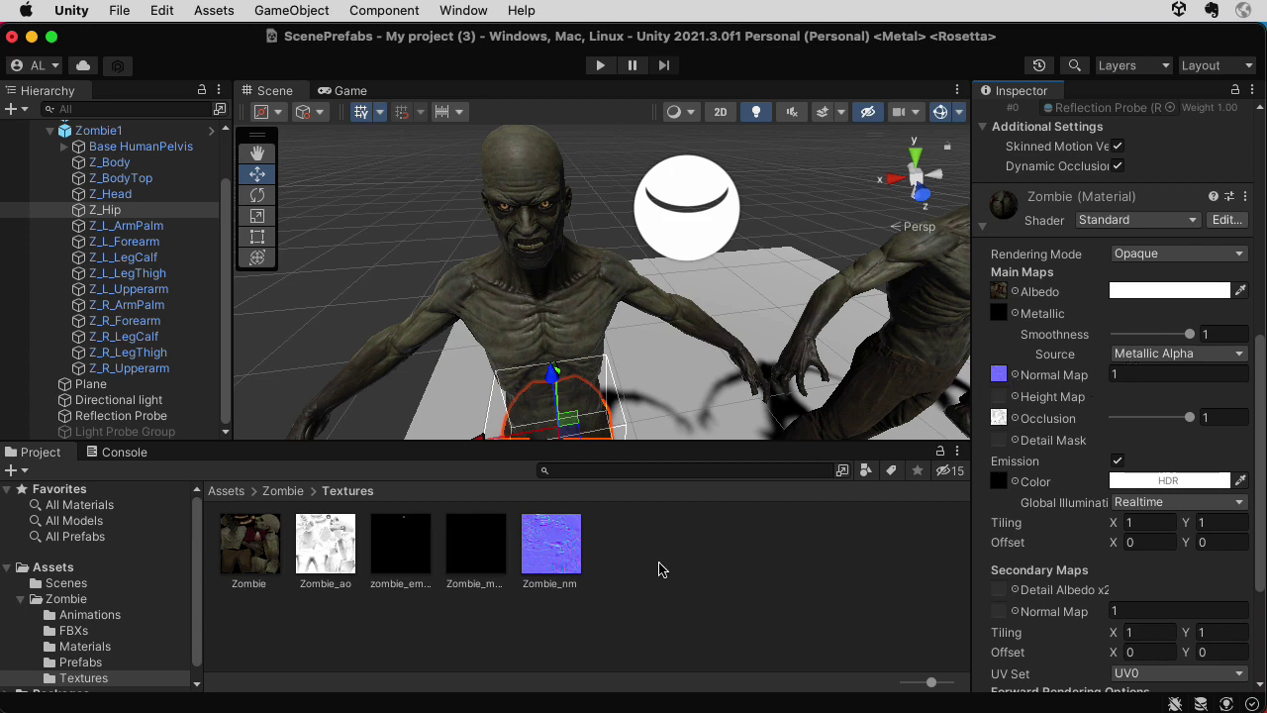
left_click(1121, 377)
type("0.4")
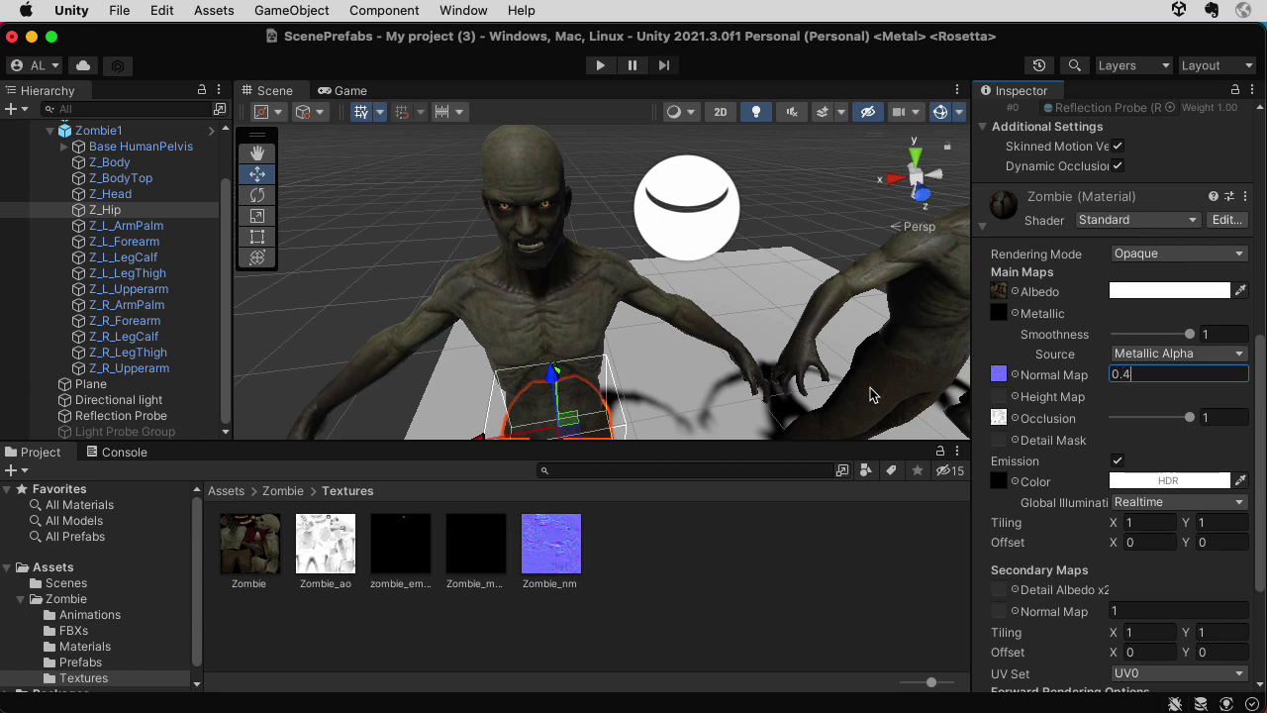
key("BackSpace")
key("BackSpace")
type("1")
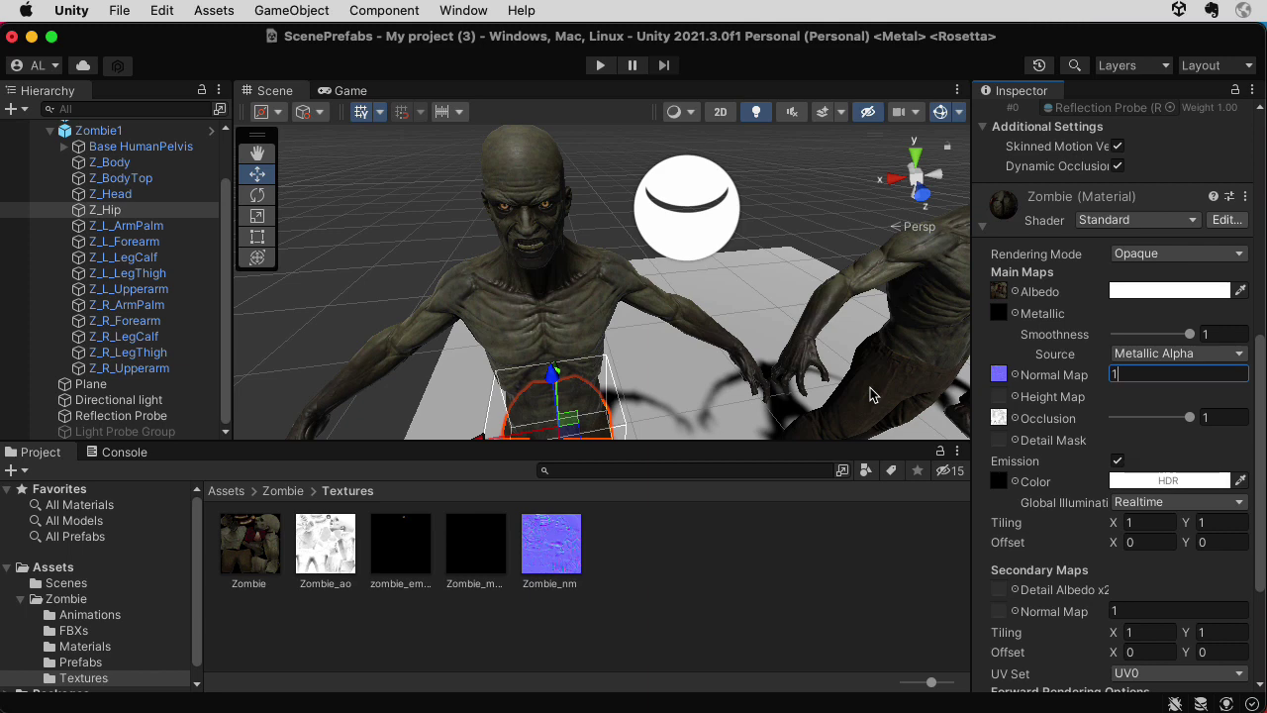
key("BackSpace")
type("2")
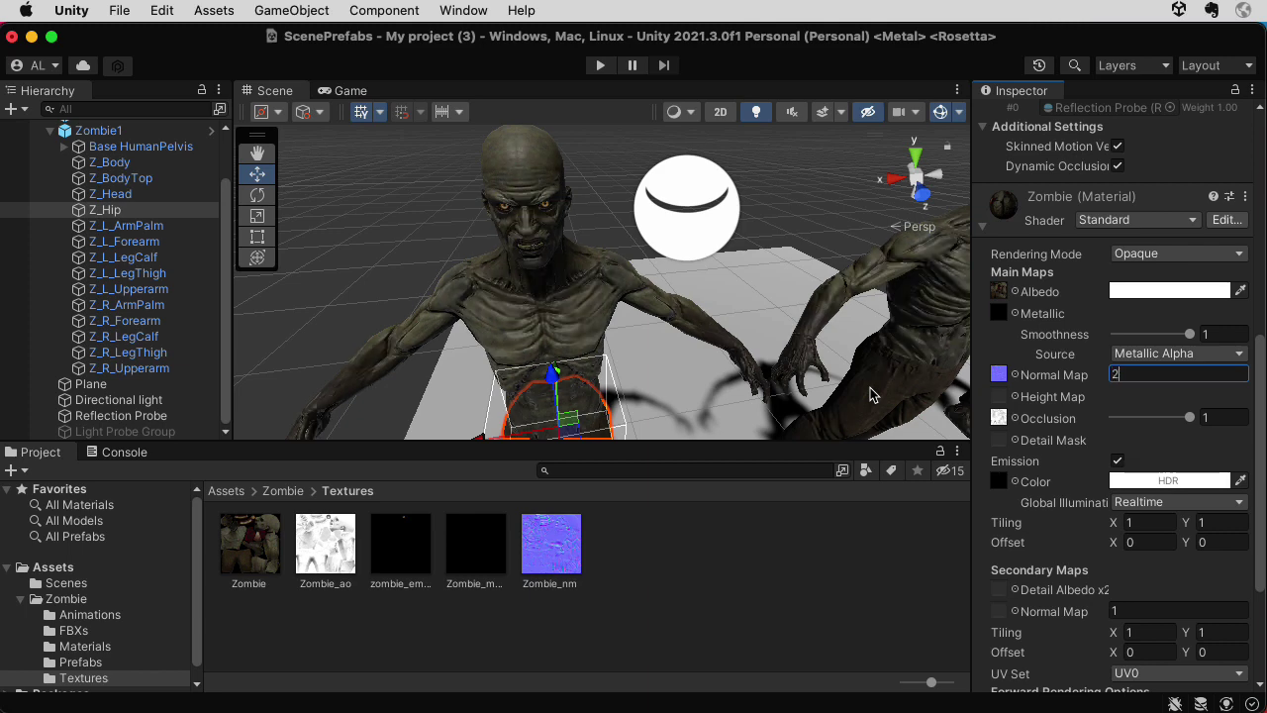
key("BackSpace")
type("10")
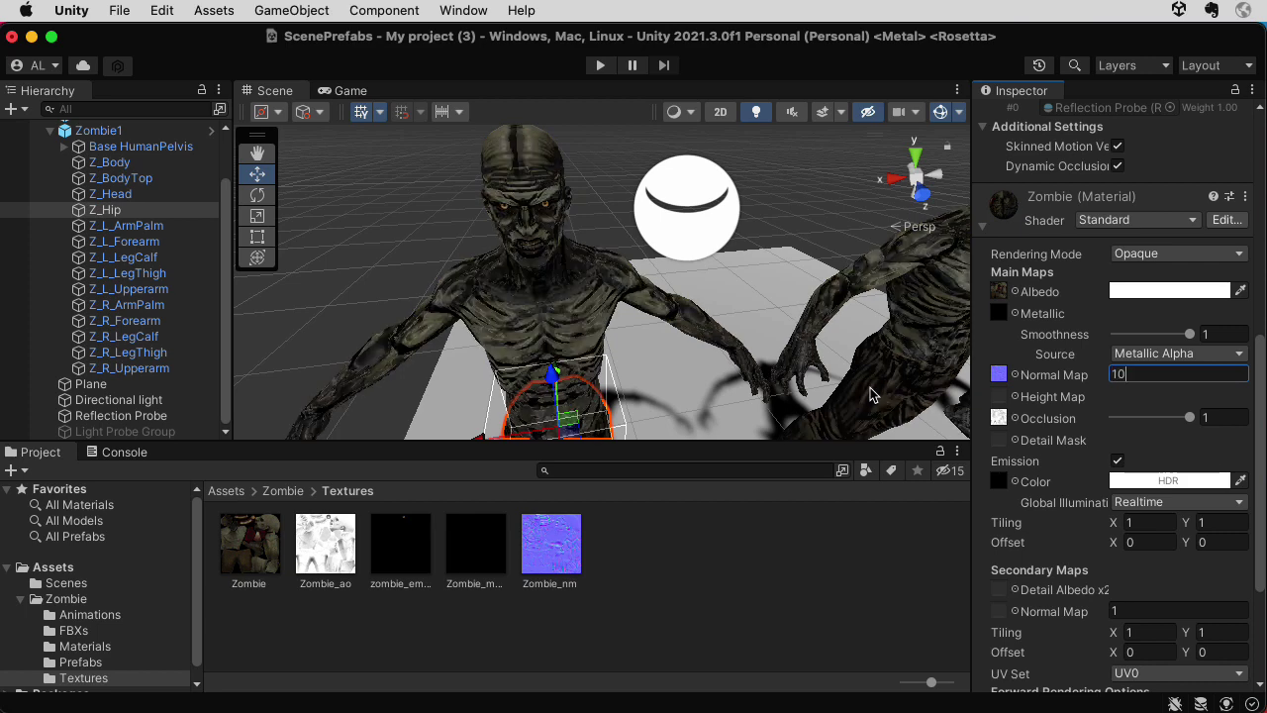
type("00")
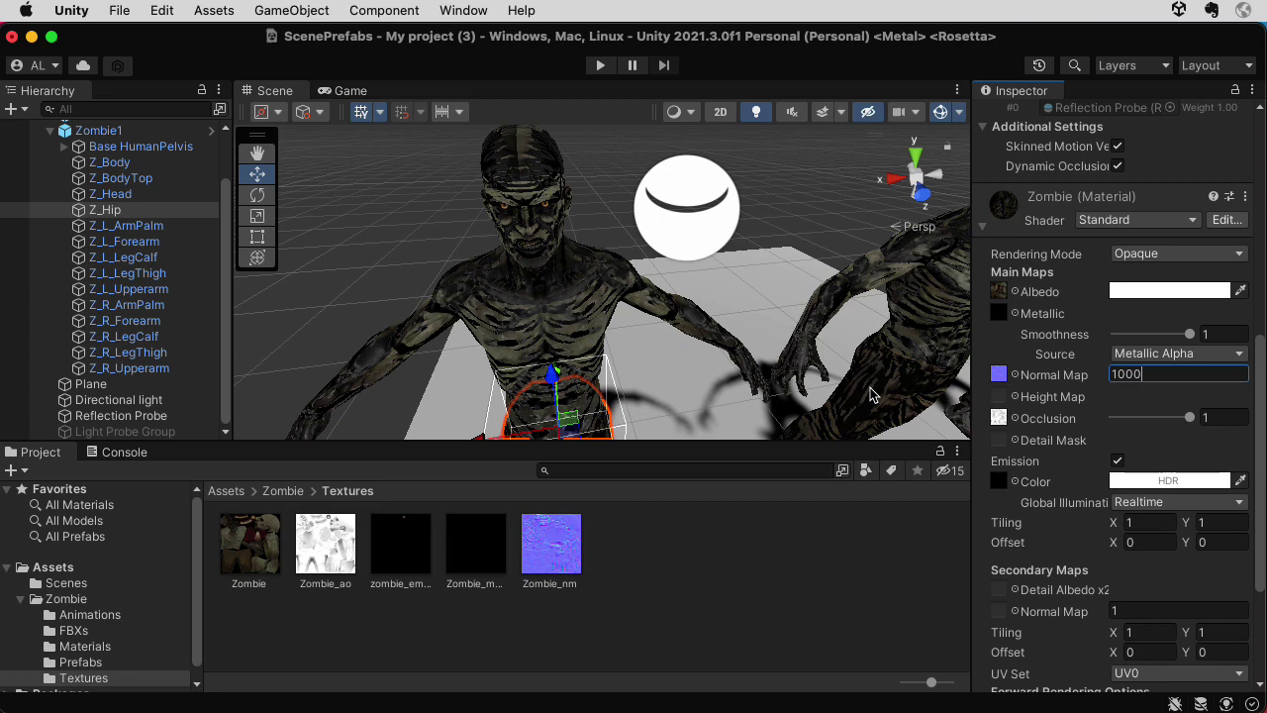
Step: Reset Normal Map strength to 1 and set the Albedo texture to None
key("BackSpace")
key("BackSpace")
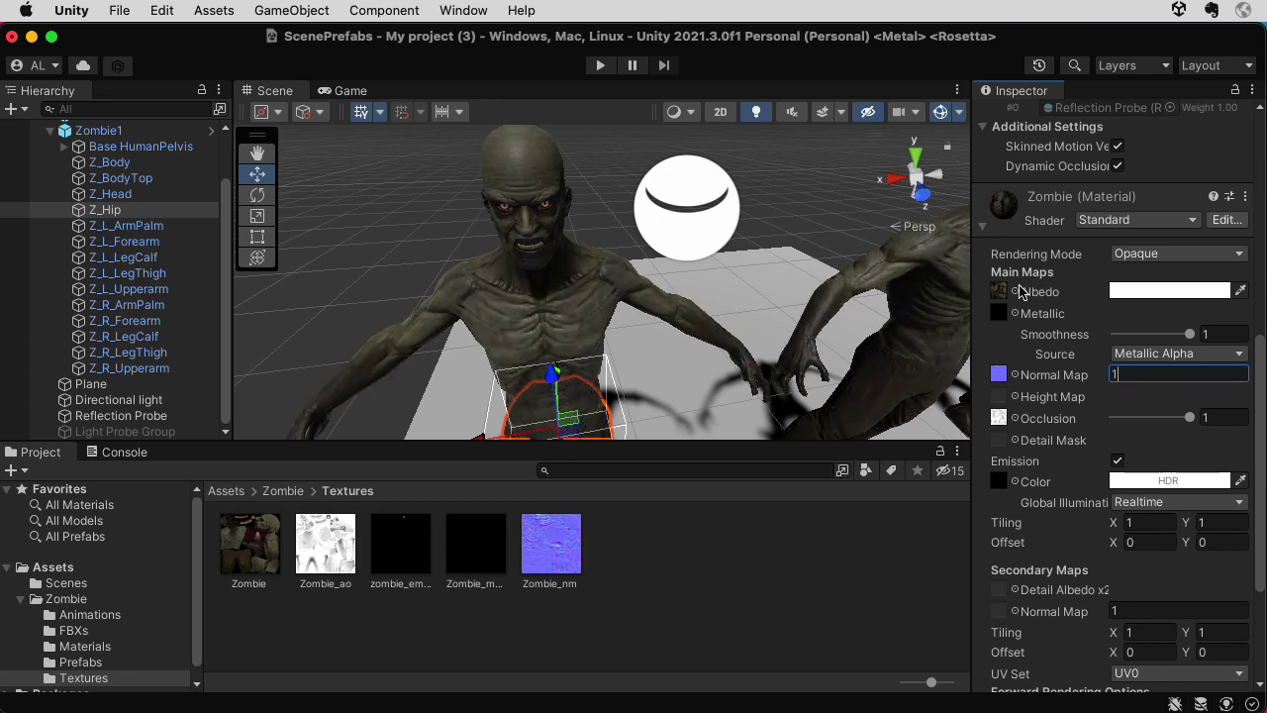
left_click(1015, 292)
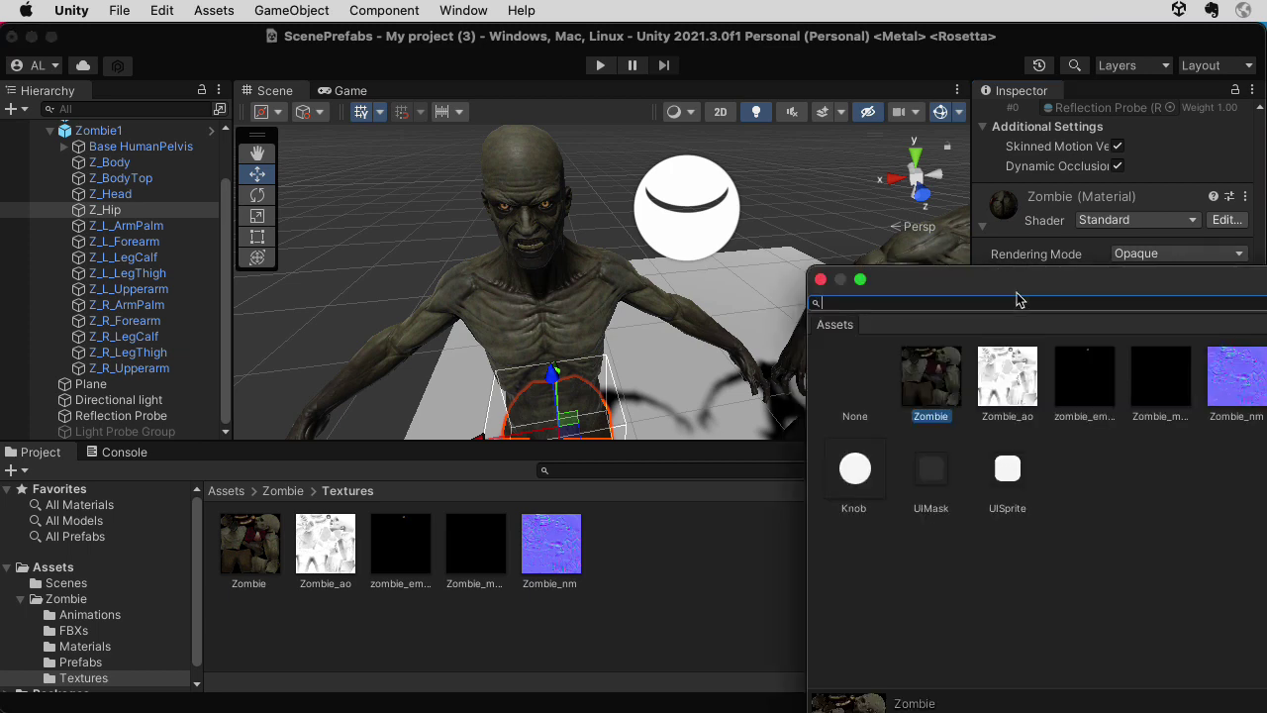
left_click(847, 388)
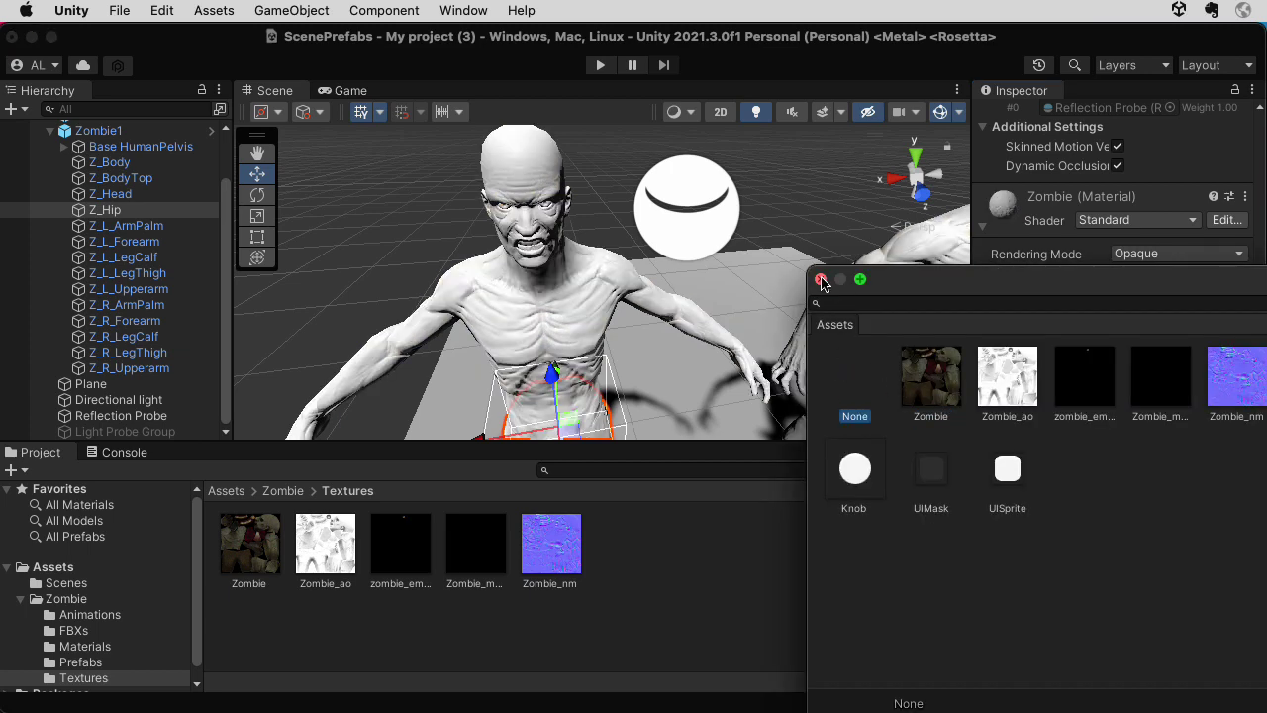
left_click(821, 280)
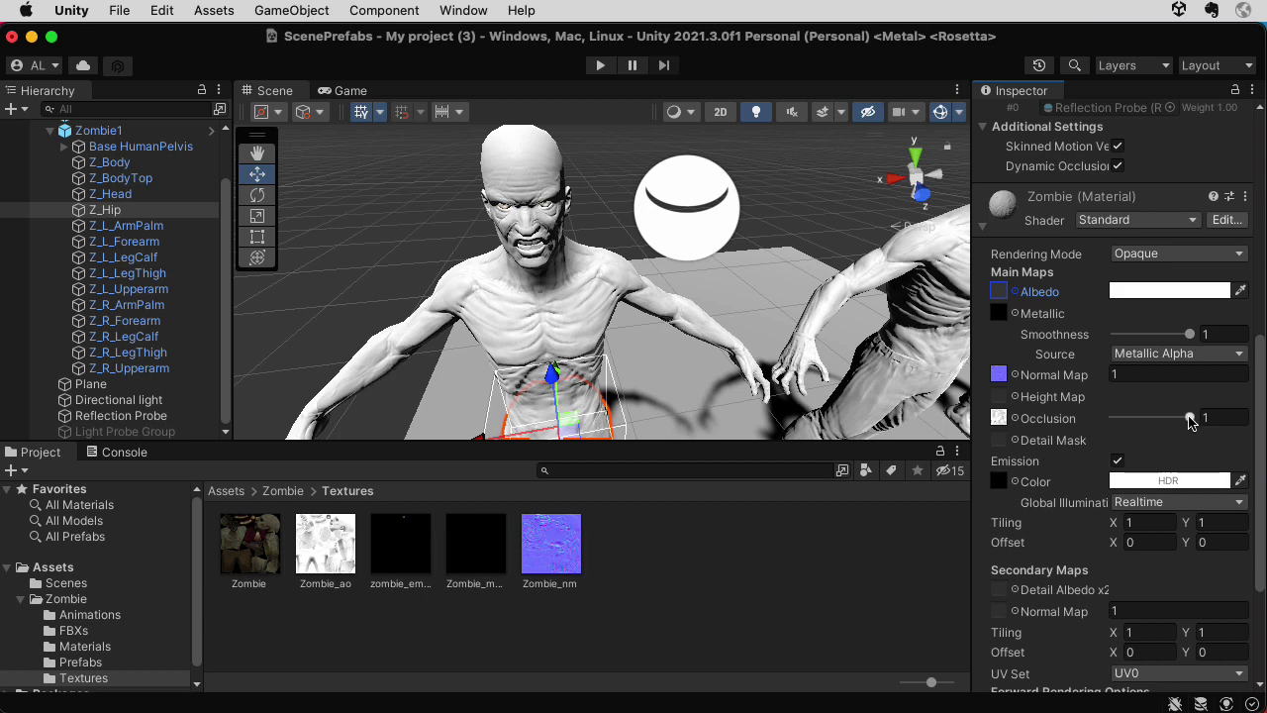
Step: Enter Normal Map strength 0.5, then 10
left_click(1128, 373)
type("0.")
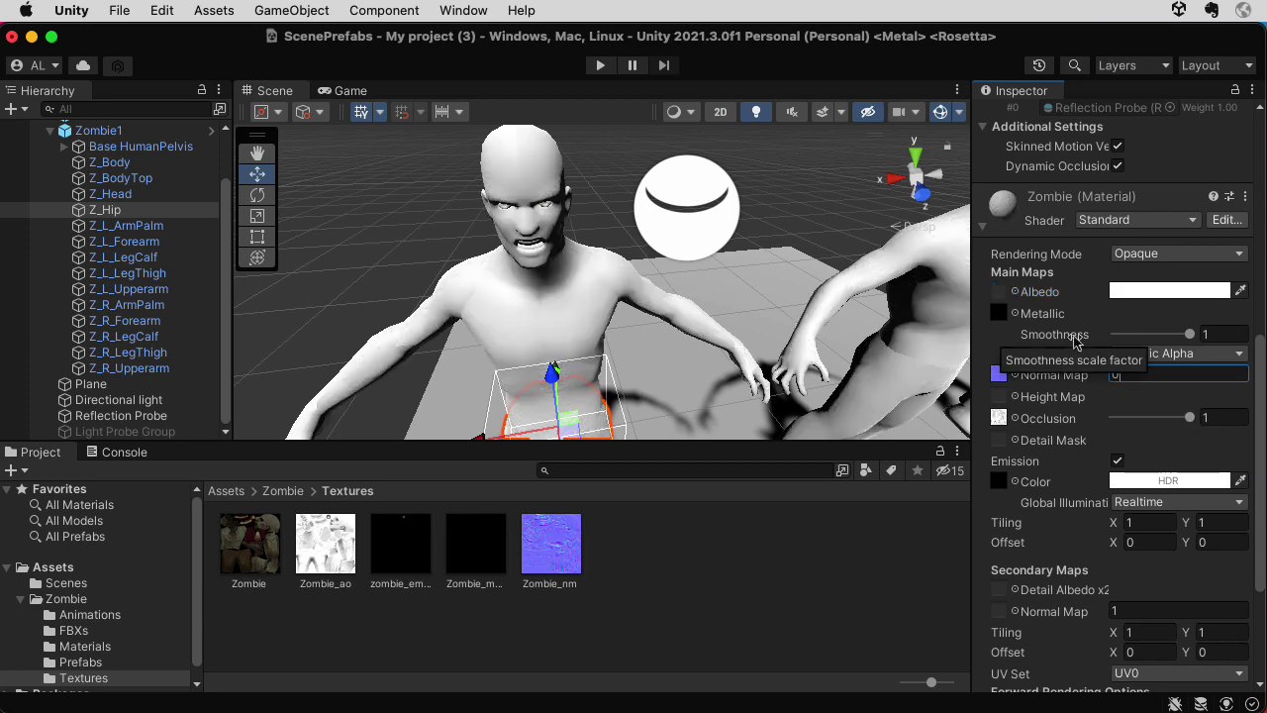
type("5")
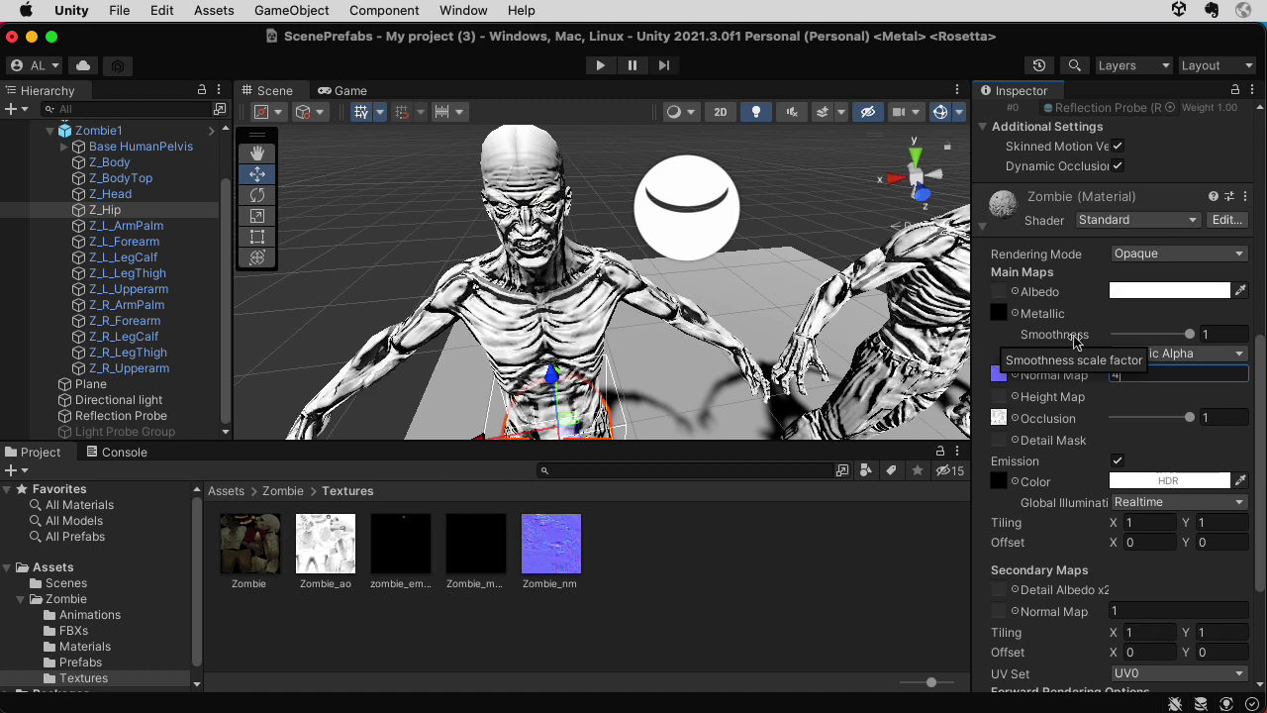
key("BackSpace")
type("10")
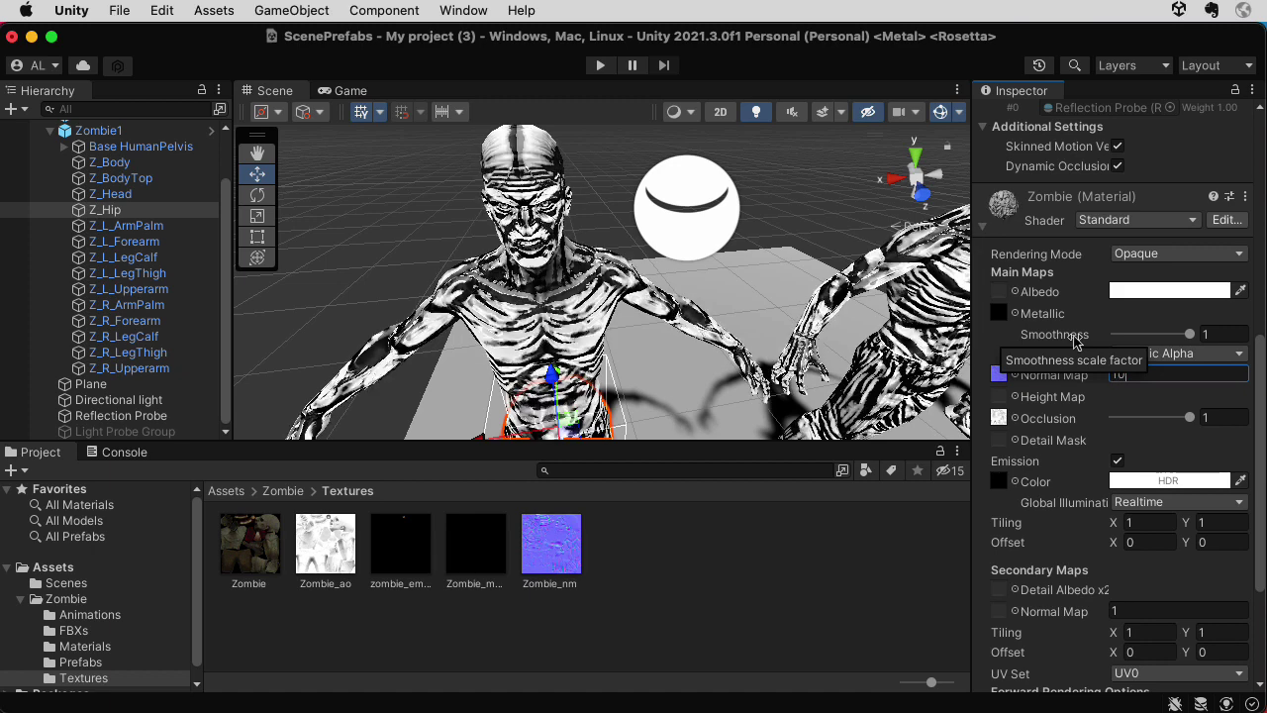
key("BackSpace")
key("BackSpace")
Step: Select Zombie_metallic and preview its green, blue and alpha channels
left_click(801, 603)
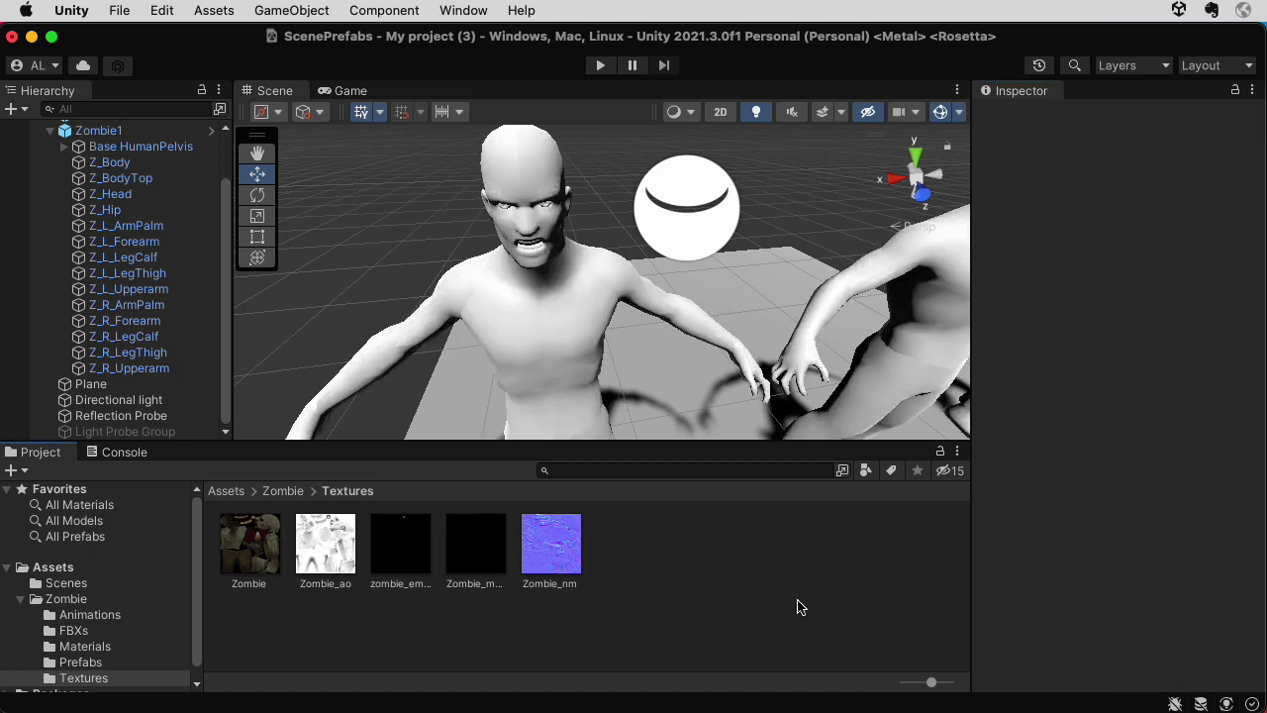
left_click(473, 554)
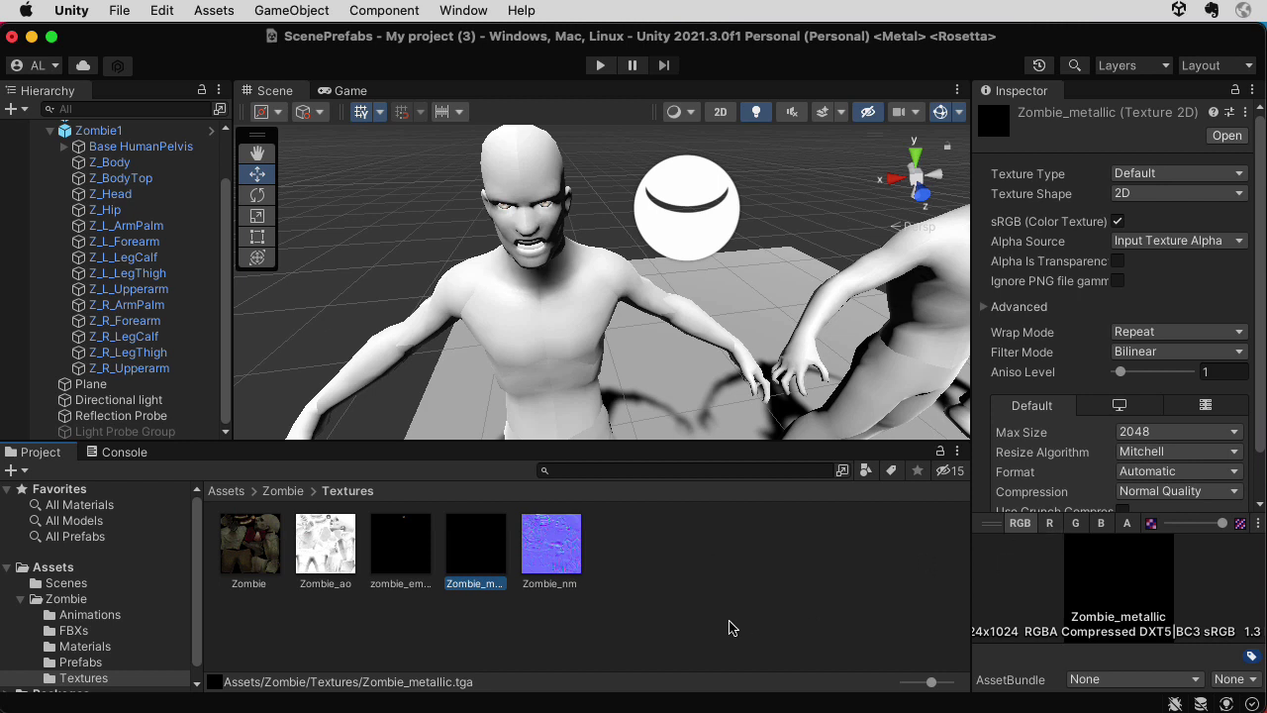
left_click(1076, 522)
left_click(1101, 523)
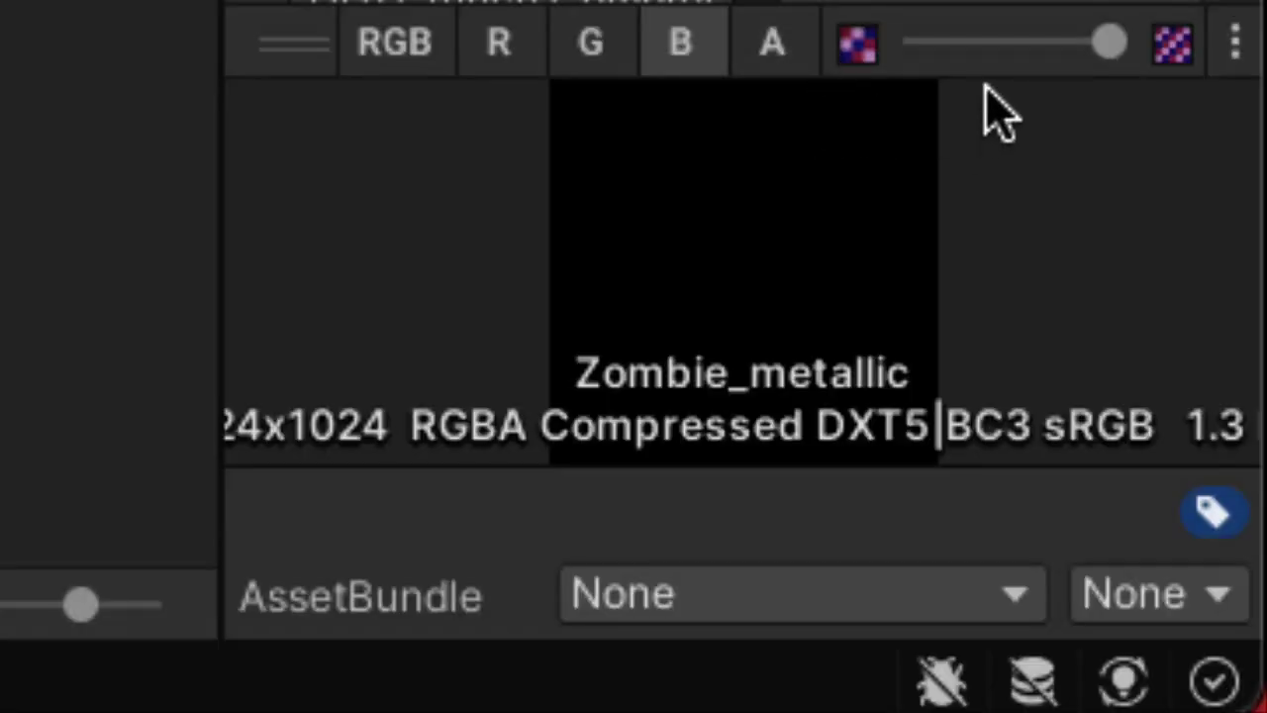
left_click(761, 55)
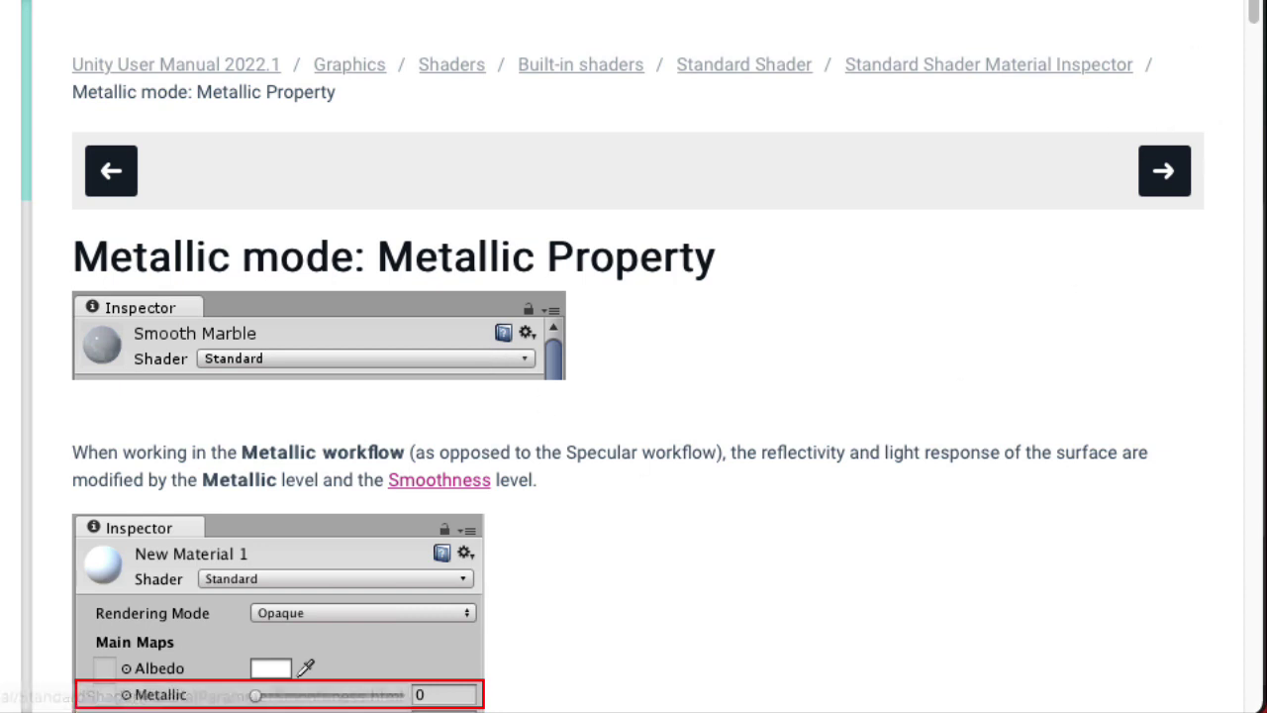
Step: Read through the Standard Shader 'Metallic Property' manual page in Safari, then return to Unity
scroll(1260, 45, "down", 3)
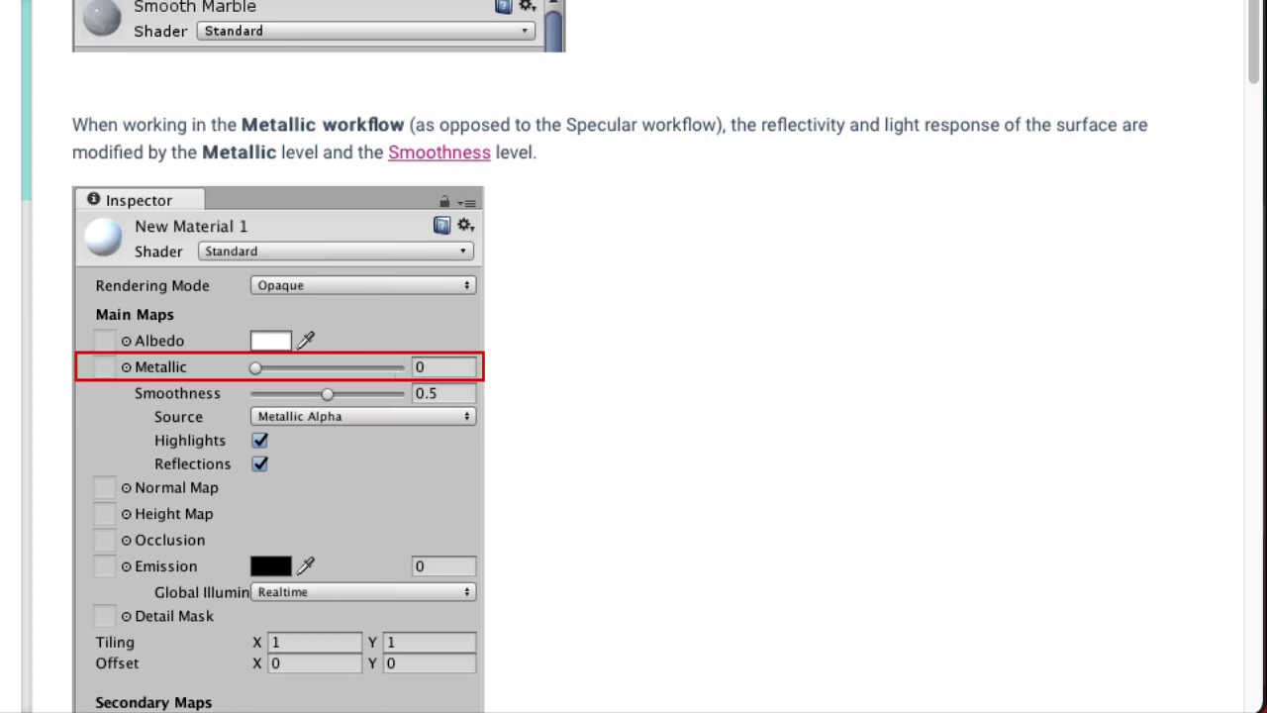
scroll(1051, 205, "down", 6)
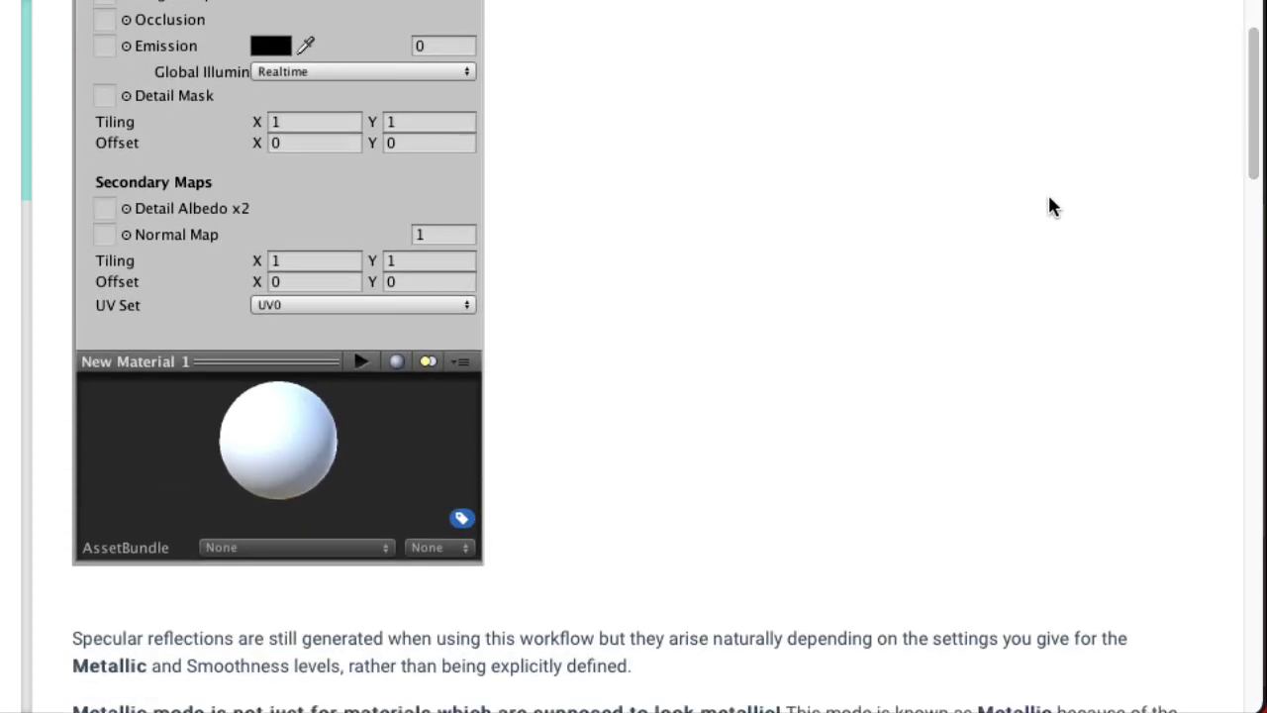
scroll(1051, 205, "down", 10)
scroll(1052, 205, "up", 1)
mouse_move(1047, 201)
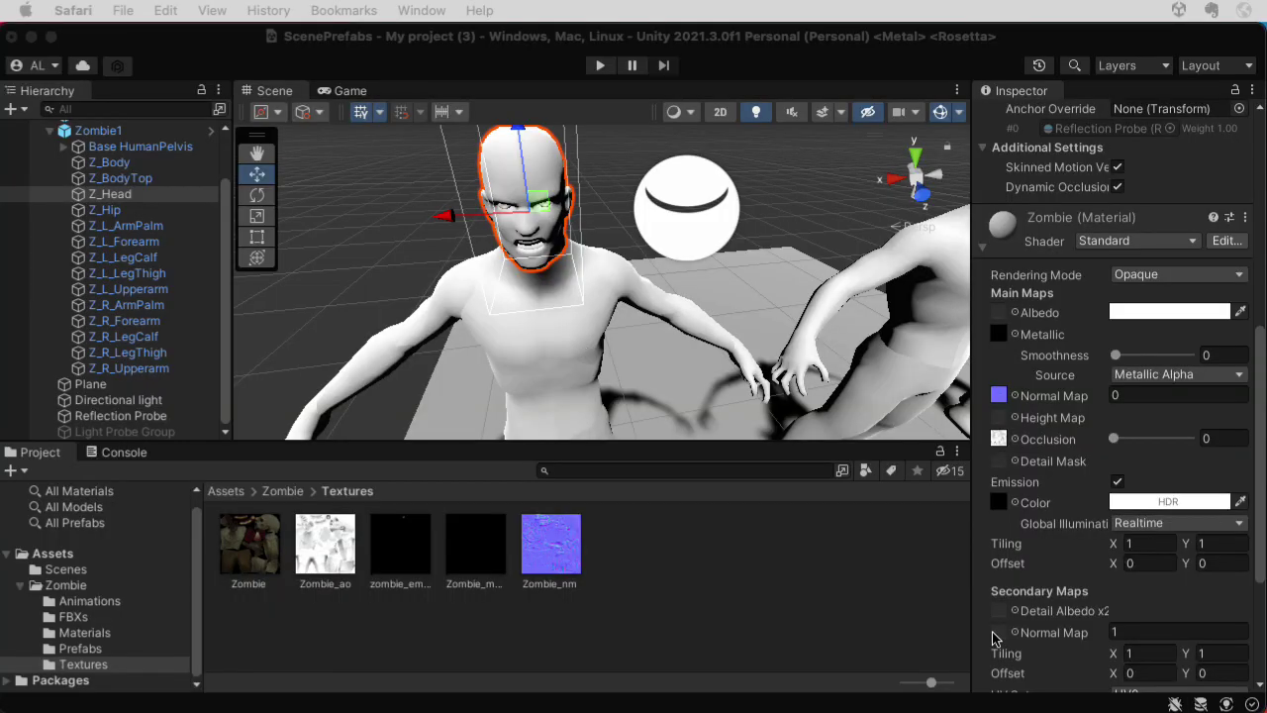
Step: Compare Zombie_metallic's red and alpha channels, then view the Zombie colour texture in an enlarged preview
left_click(481, 554)
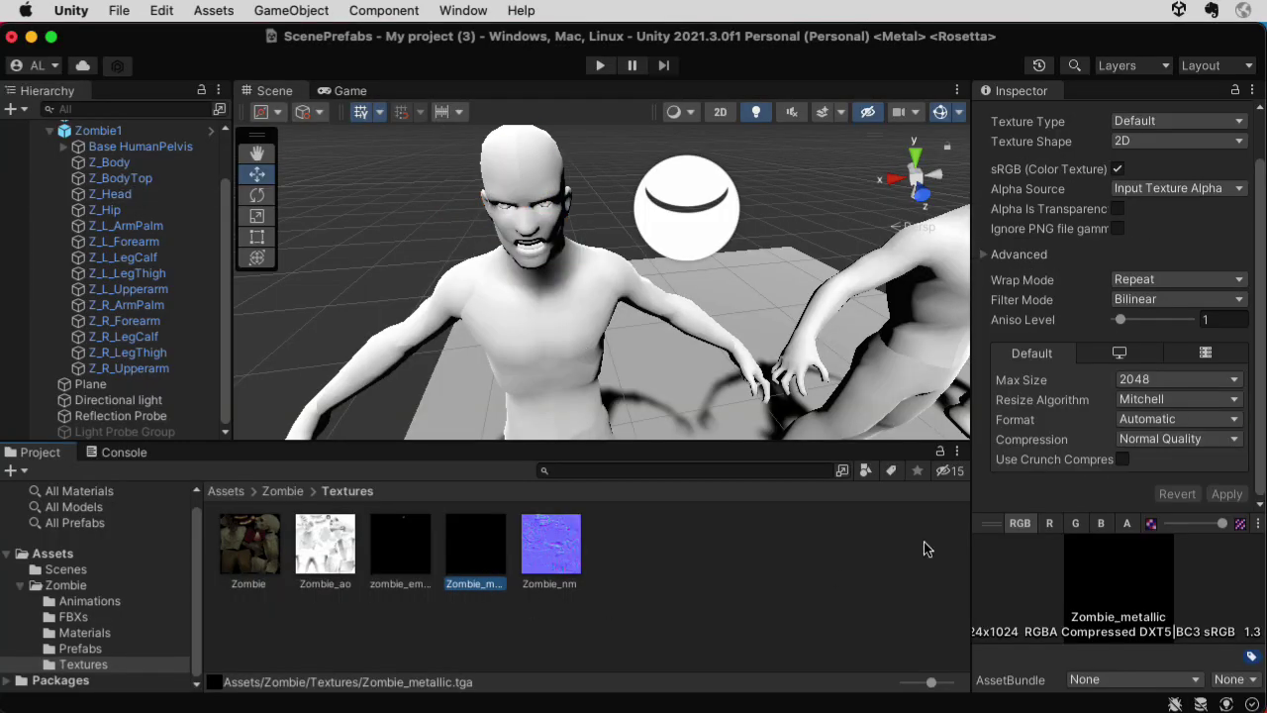
left_click(1050, 523)
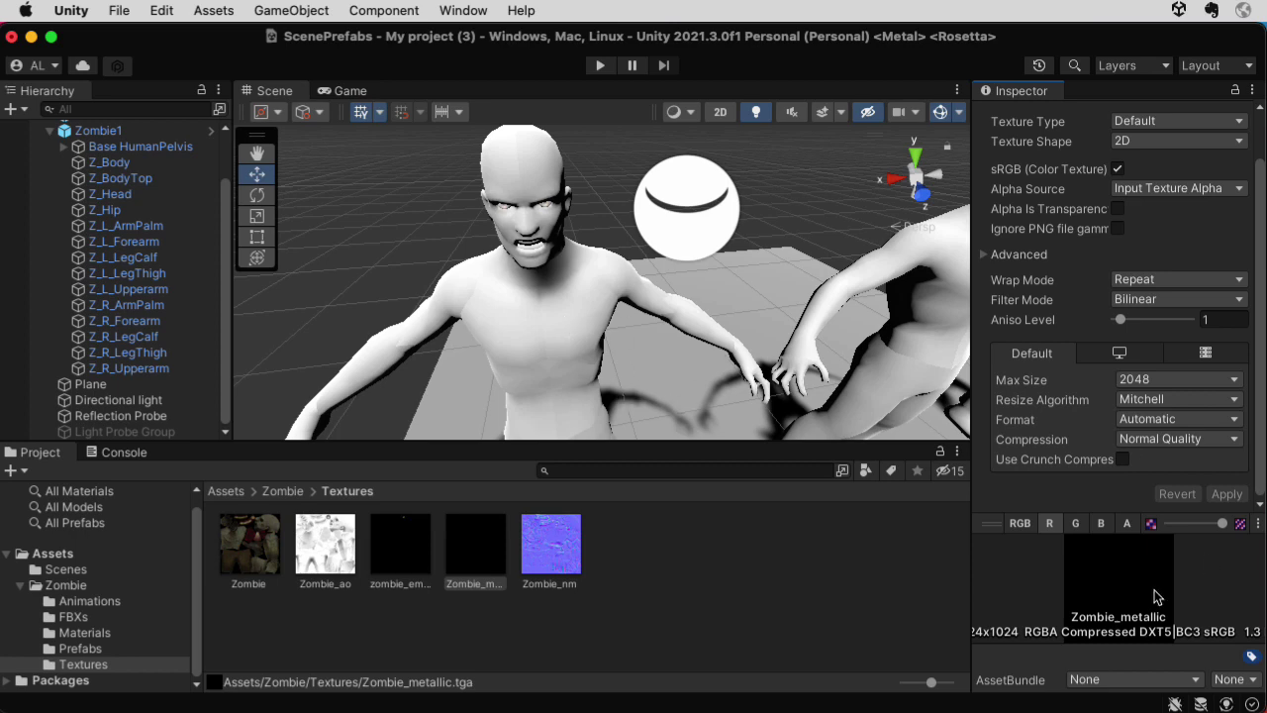
left_click(1127, 524)
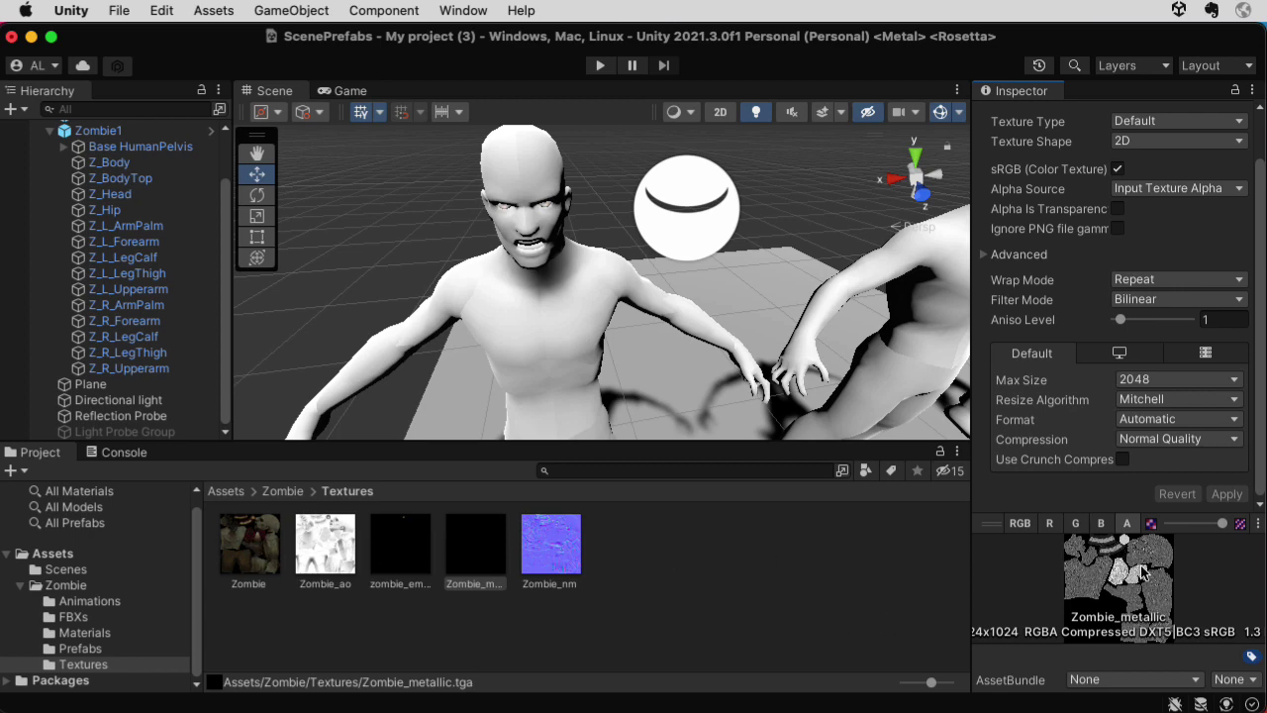
left_click(254, 559)
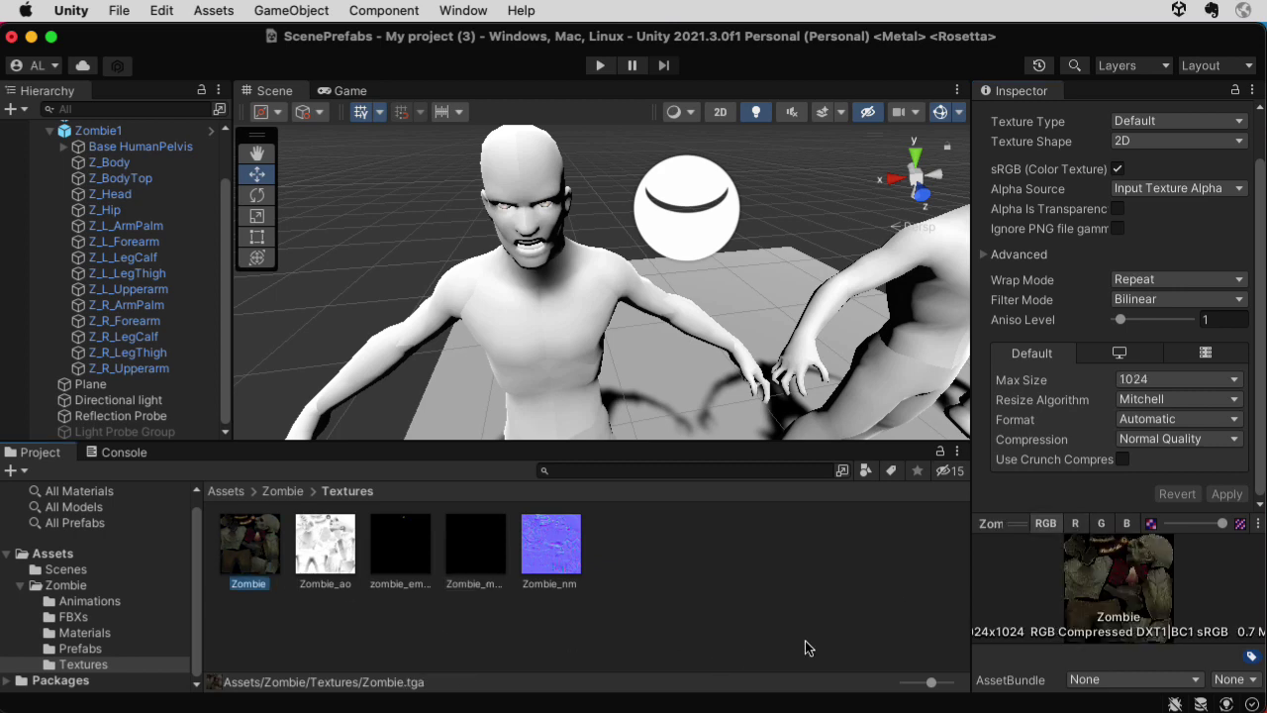
left_click_drag(1002, 515, 1018, 405)
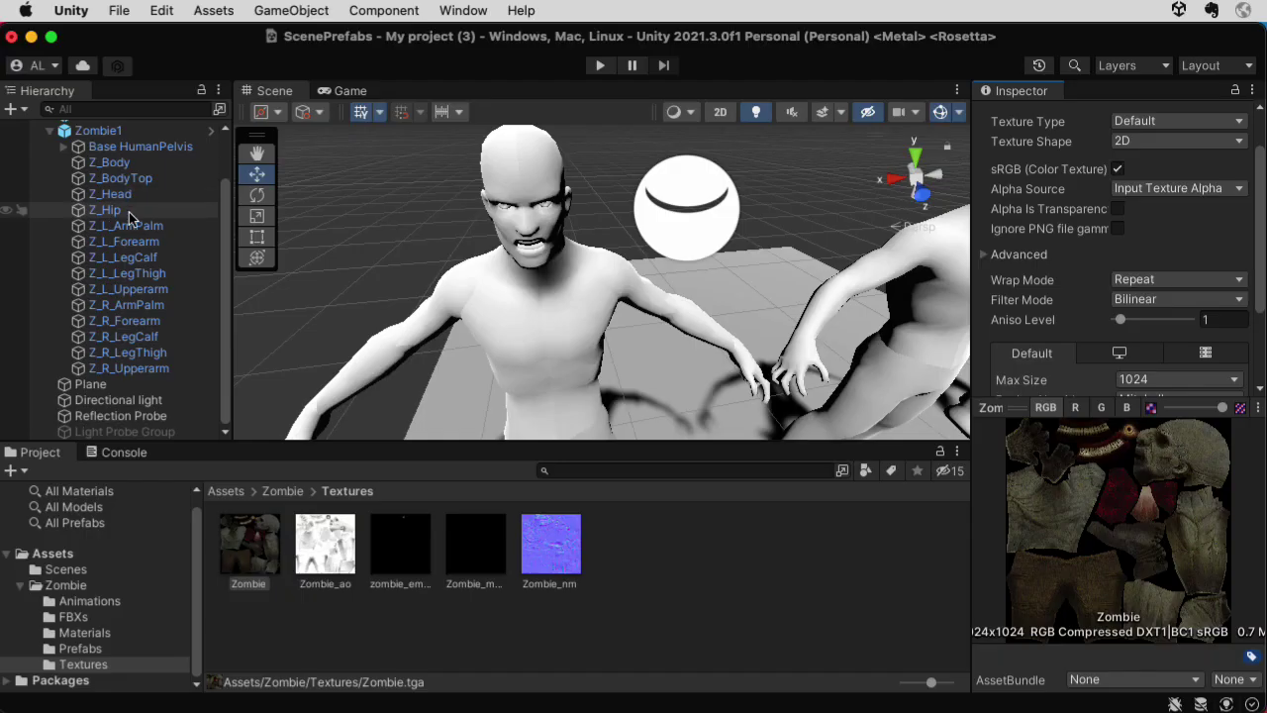
Step: Assign the Zombie texture as the Zombie material's Albedo via Z_Hip
left_click(104, 210)
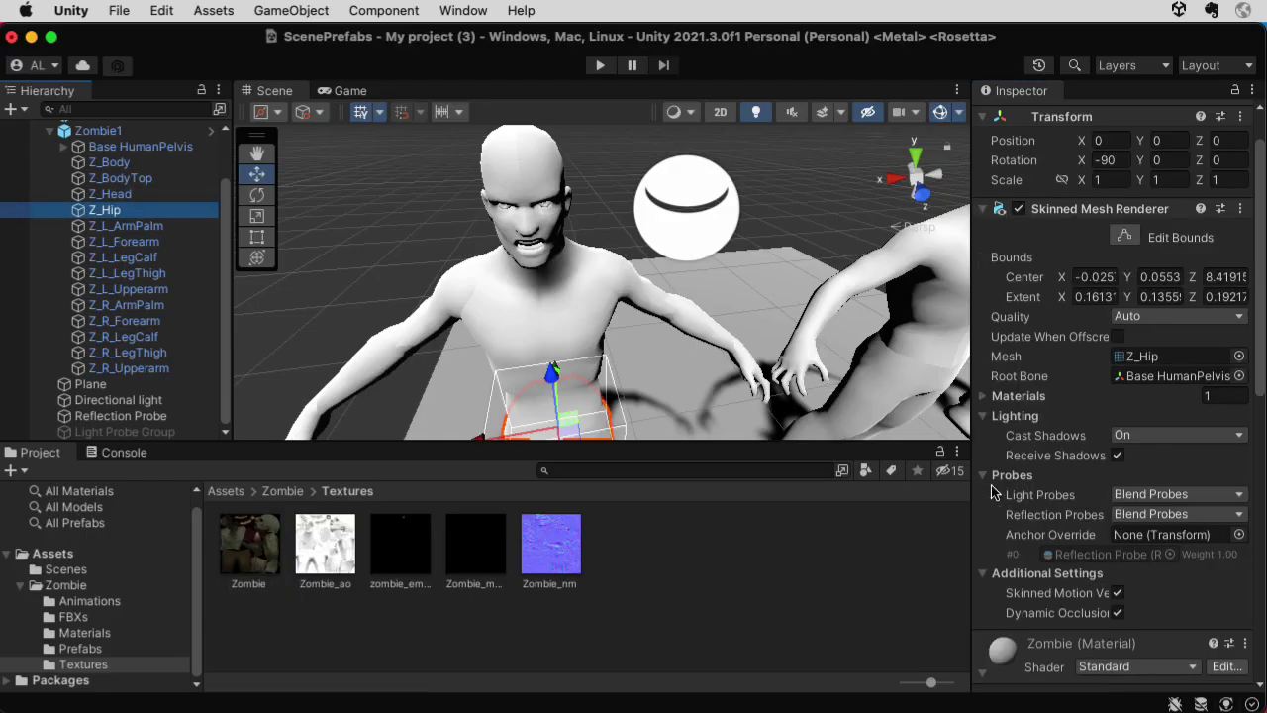
scroll(1264, 375, "down", 10)
scroll(1264, 376, "up", 5)
left_click(1015, 343)
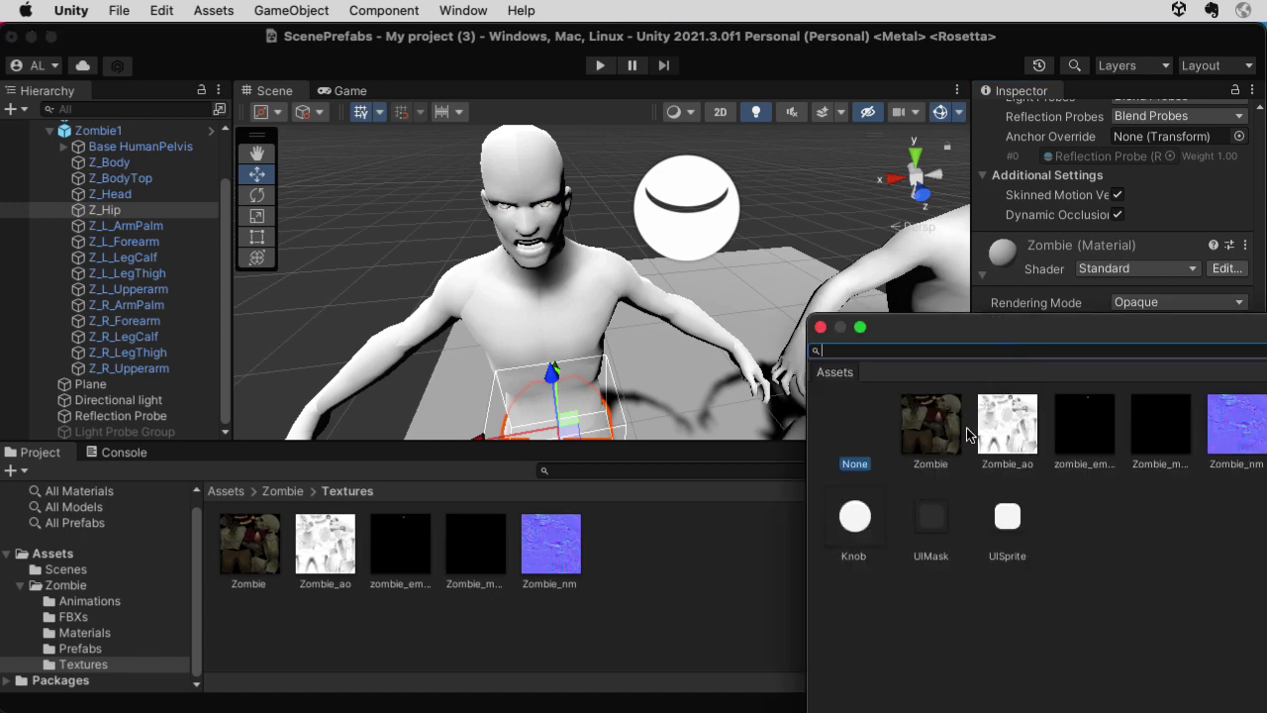
left_click(930, 435)
left_click(627, 334)
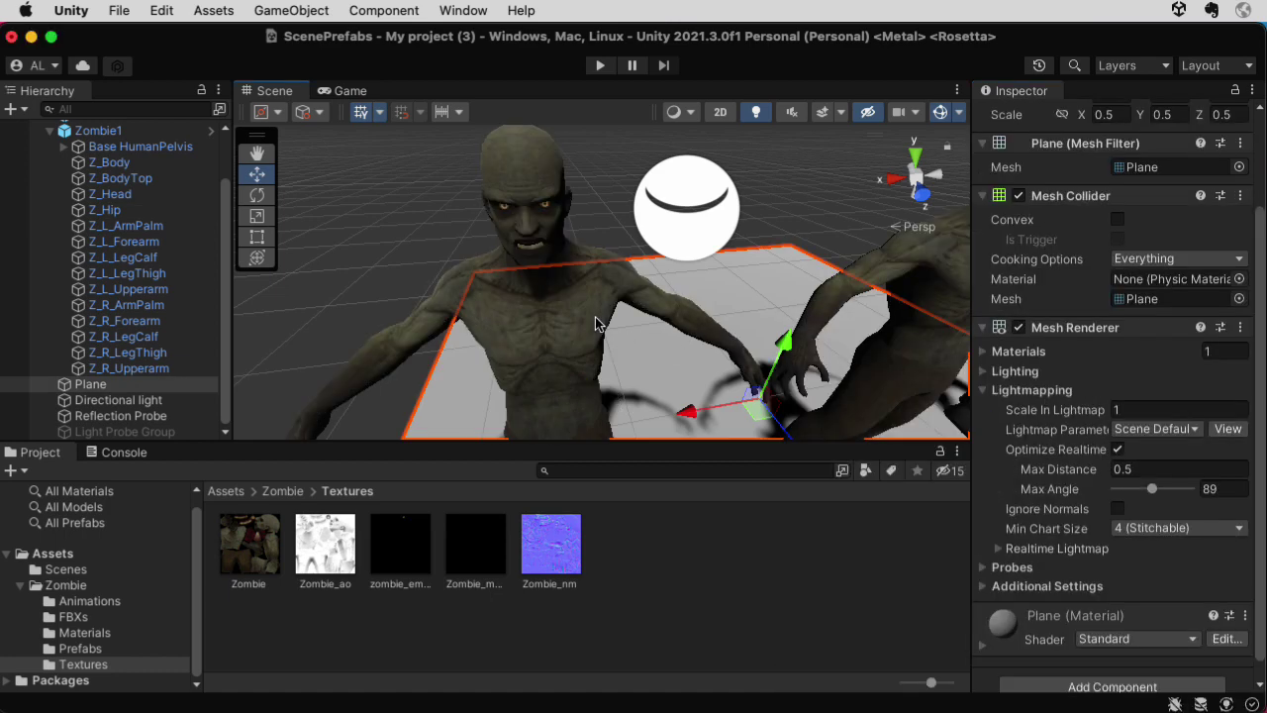
Step: Select the Zombie1 character and frame it in the Scene view
left_click(540, 258)
scroll(639, 253, "up", 3)
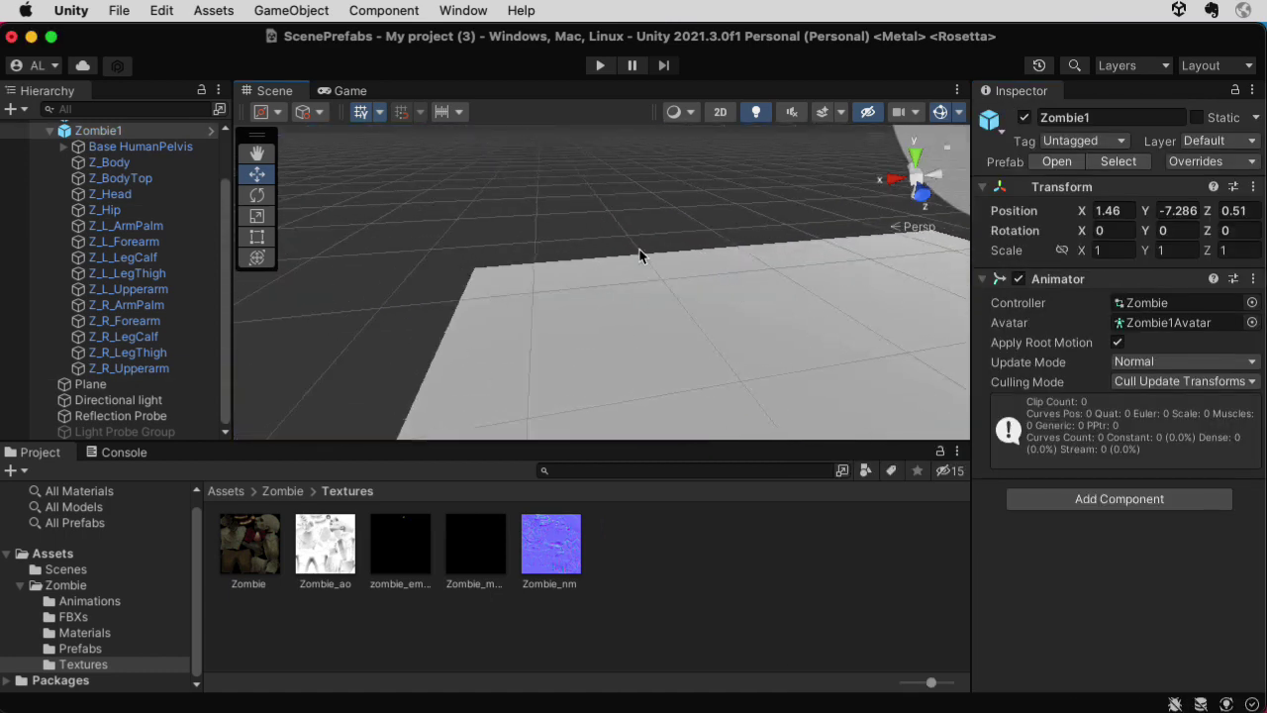
key("f")
scroll(638, 255, "up", 3)
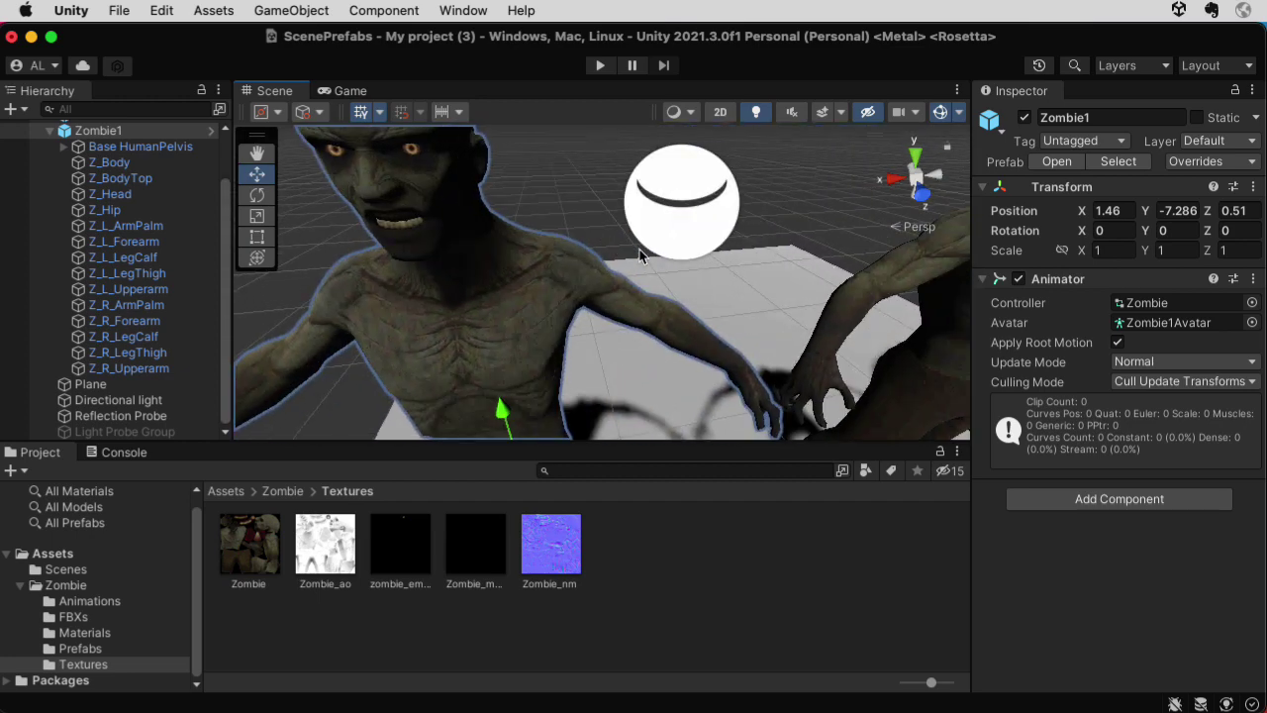
Step: Raise the Zombie material's Smoothness to 1, sweeping it down and back
left_click(461, 262)
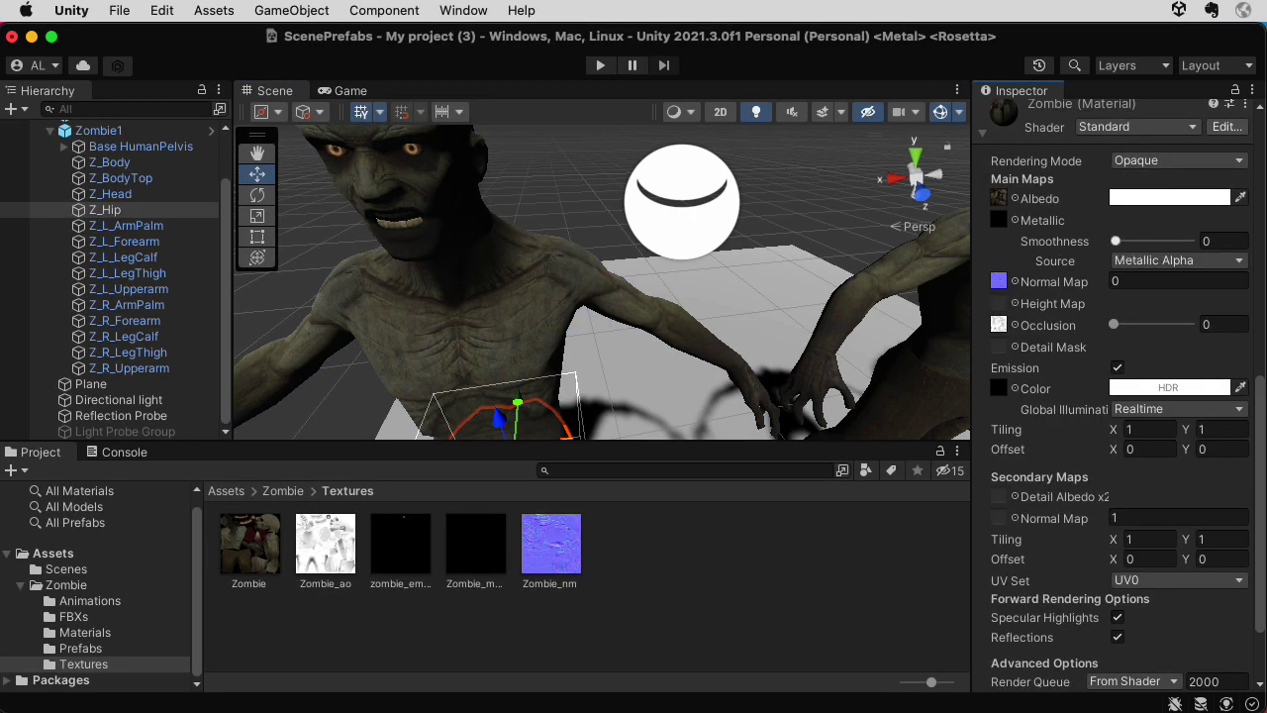
left_click_drag(1118, 242, 1255, 262)
scroll(1261, 260, "up", 3)
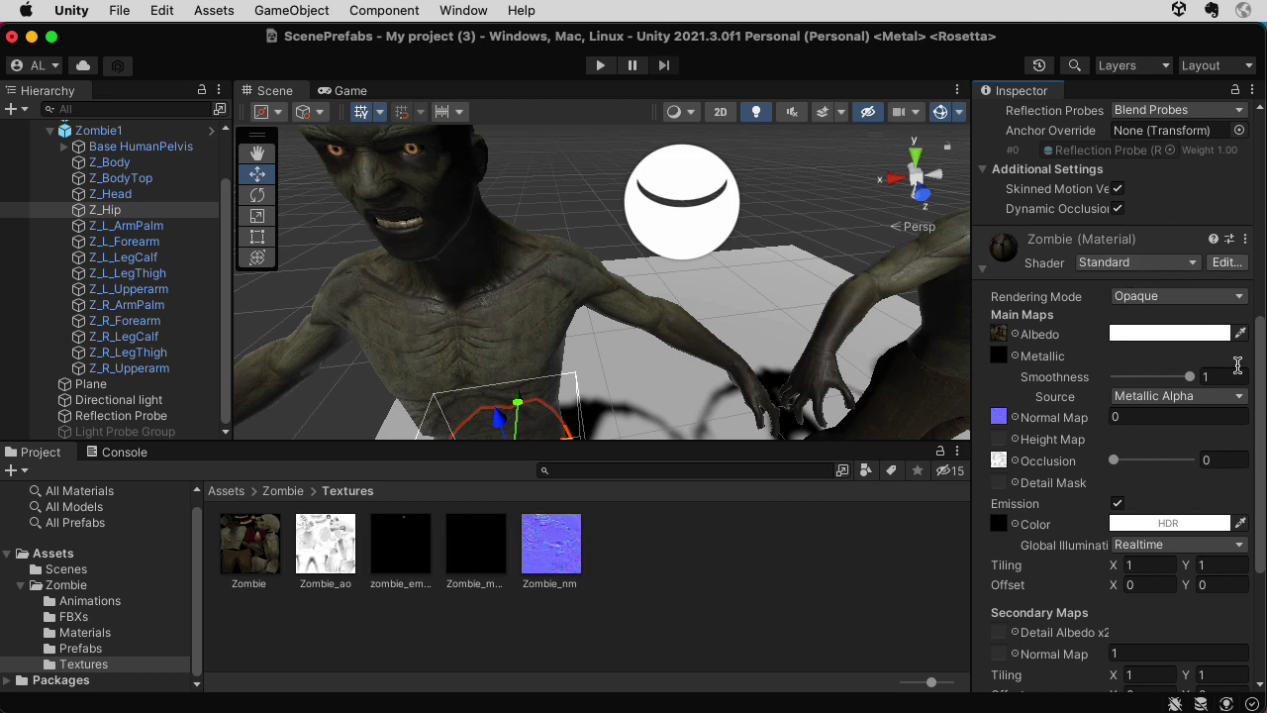
mouse_move(1191, 383)
left_mouse_down()
mouse_move(1119, 379)
mouse_move(1200, 381)
left_mouse_up()
left_click_drag(1189, 376, 1248, 388)
Step: Remove the Albedo texture and sweep Smoothness down and back to 1
left_click(1015, 333)
left_click(863, 438)
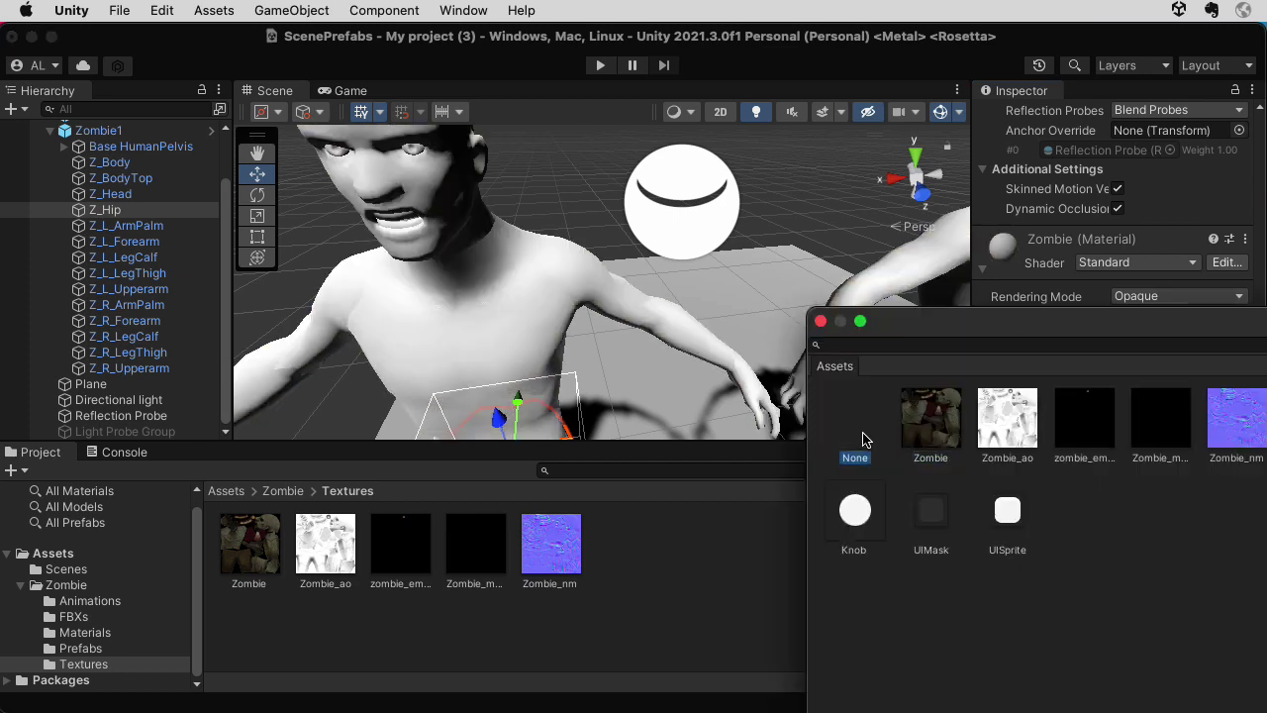
left_click(820, 321)
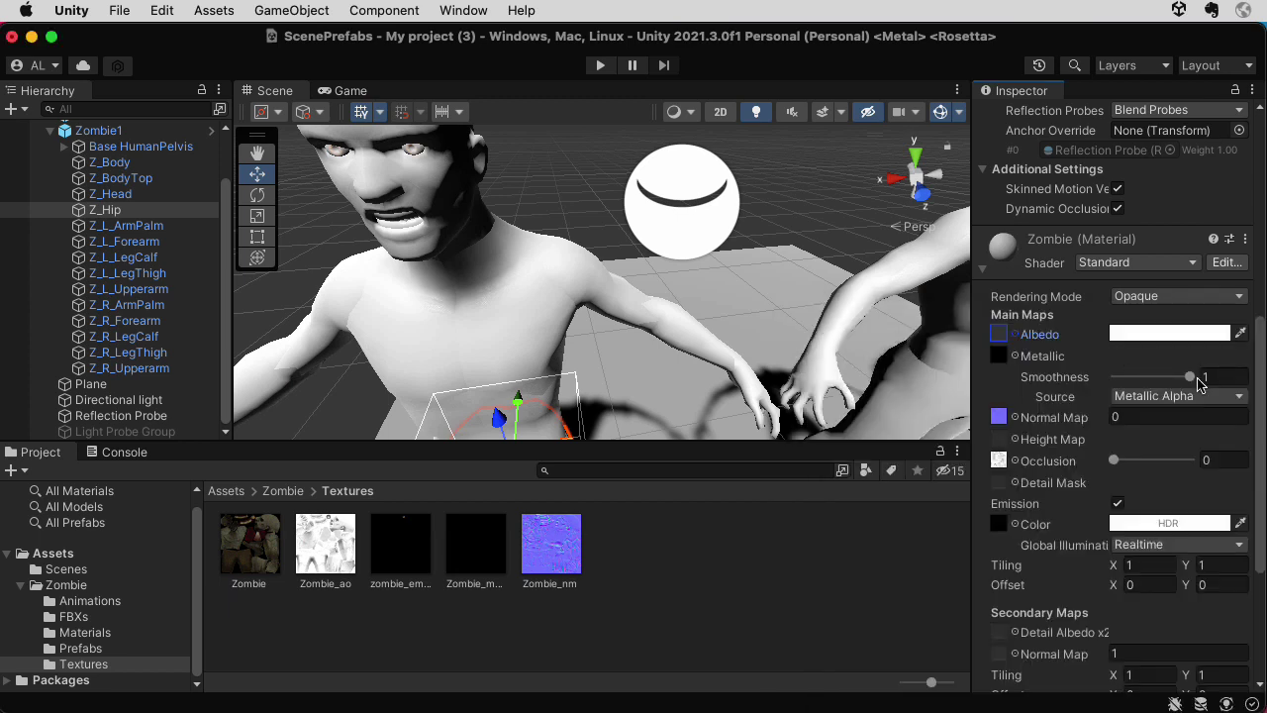
left_click_drag(1200, 384, 1244, 386)
Step: Reassign the Zombie texture as Albedo, drop Smoothness to 0, then undo back to 1
left_click(1015, 333)
left_click(931, 419)
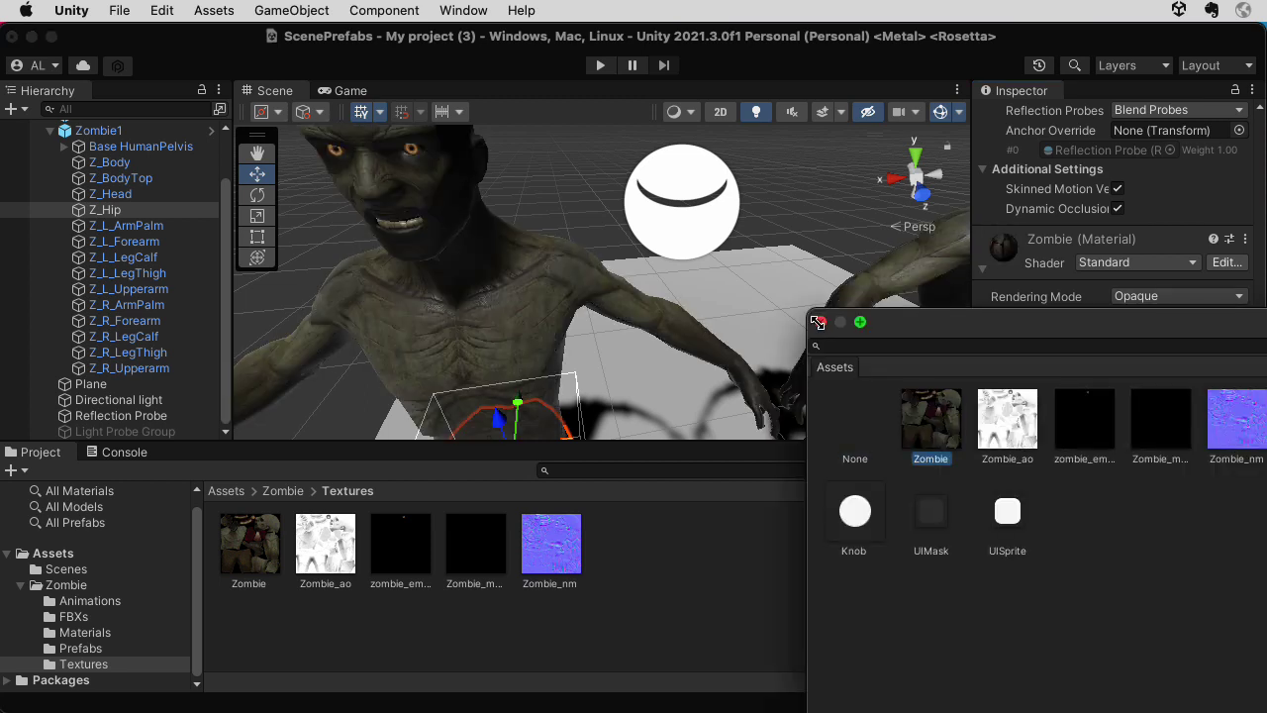
left_click(817, 320)
left_click_drag(1194, 376, 1118, 375)
key("super+z")
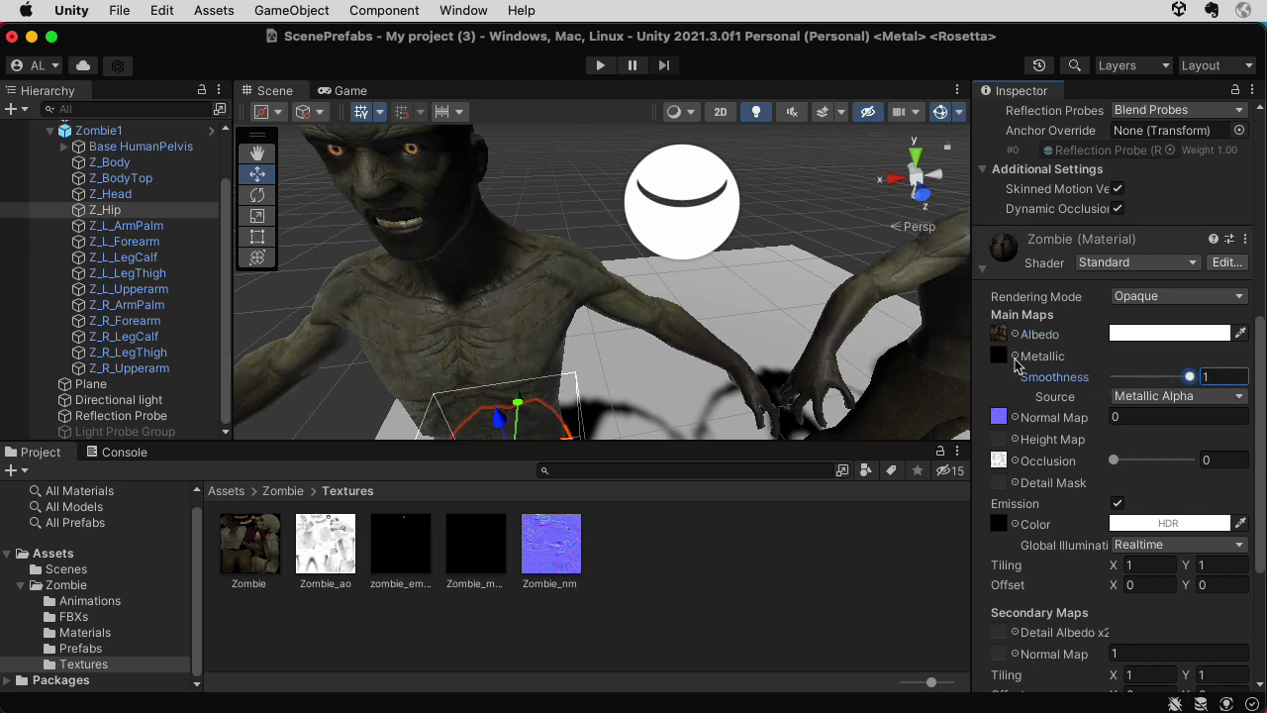
Step: Set the Zombie material's Metallic map to None, undoing then redoing the change via Edit > Redo
left_click(1015, 357)
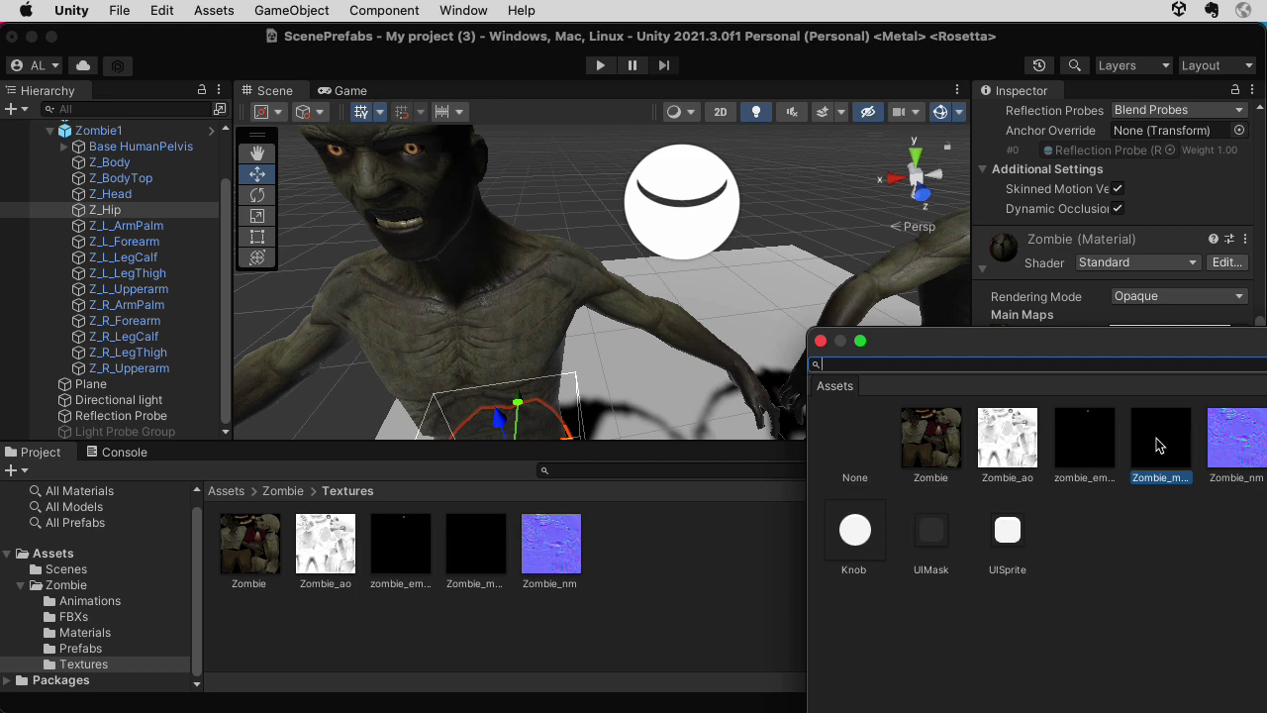
left_click(857, 454)
left_click(799, 370)
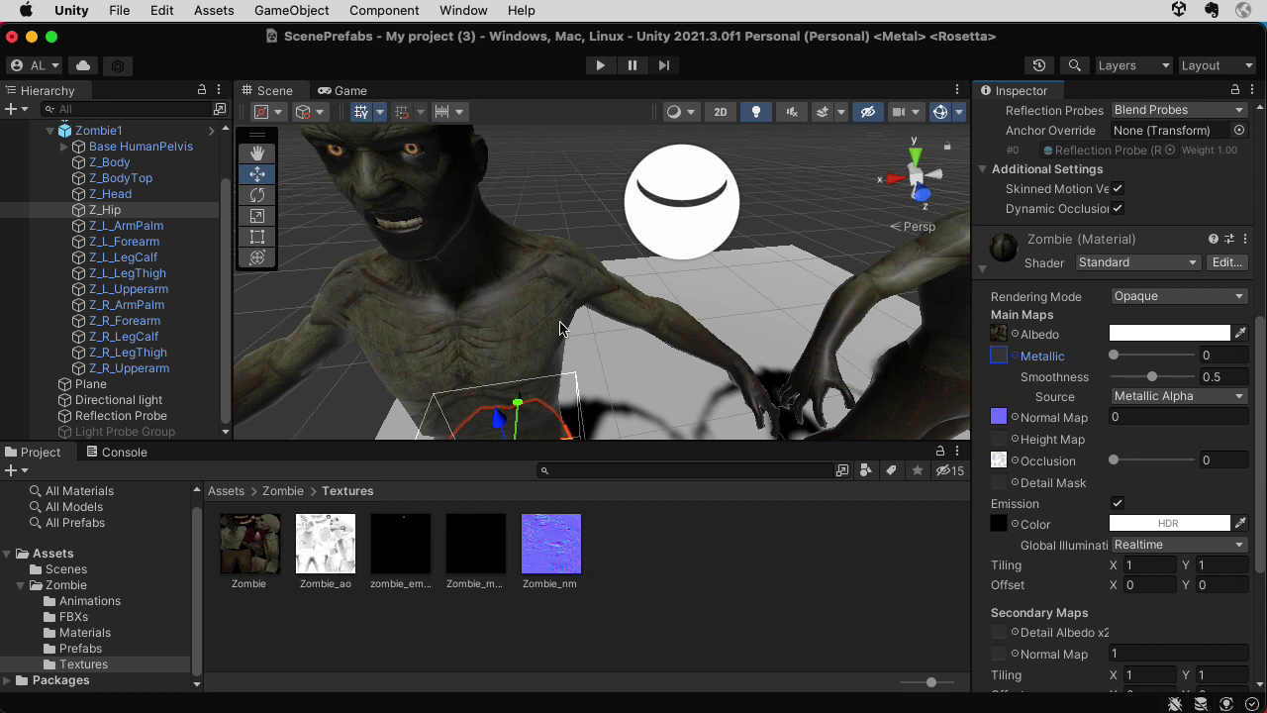
key("super+z")
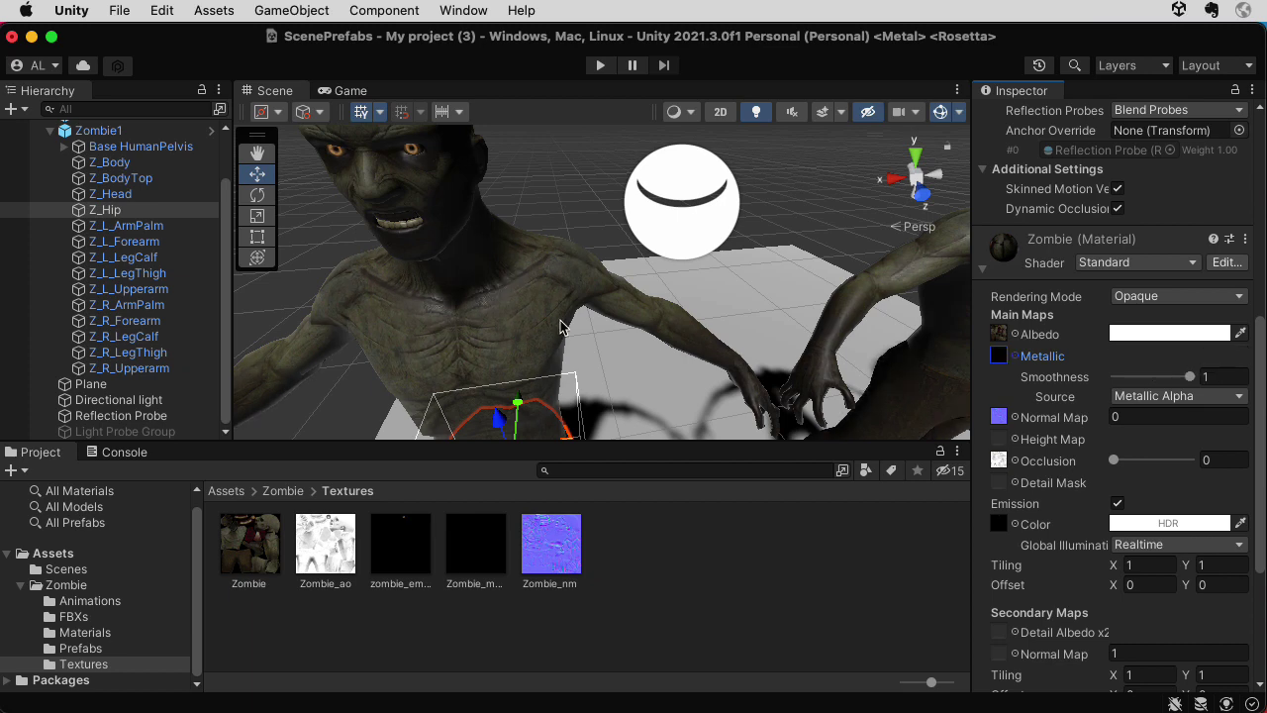
left_click(179, 10)
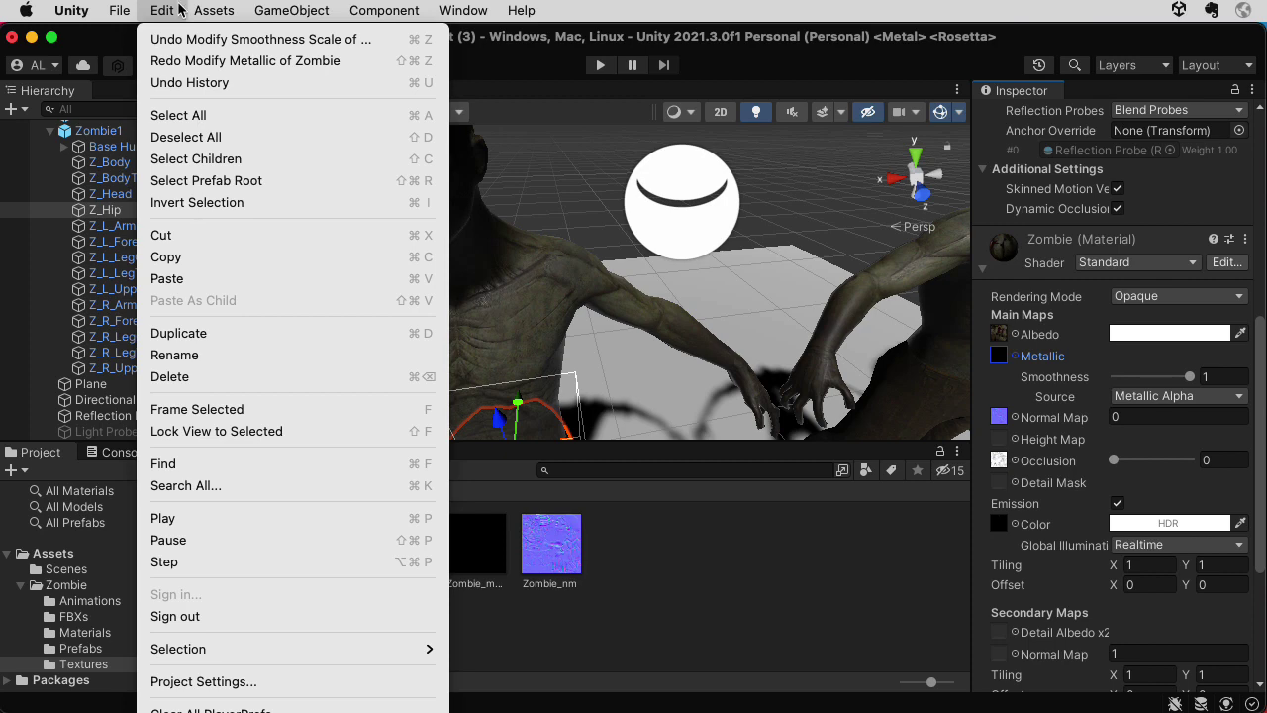
left_click(194, 65)
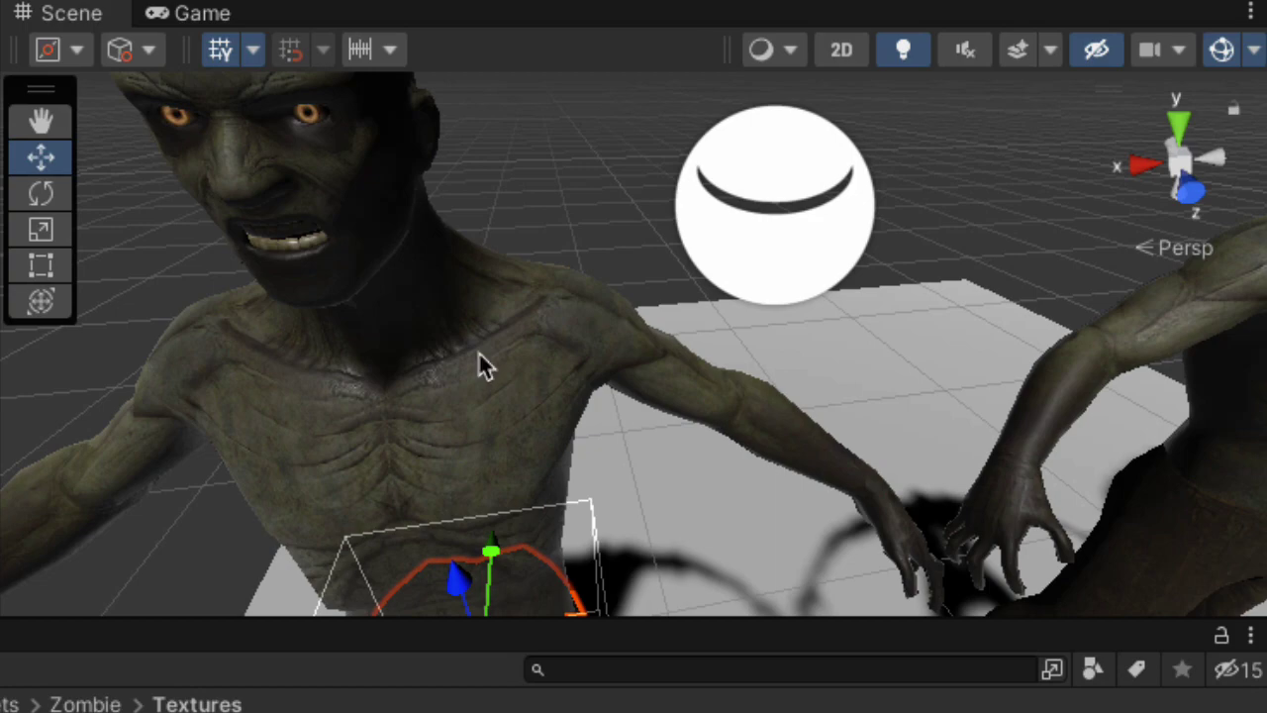
left_click(755, 184)
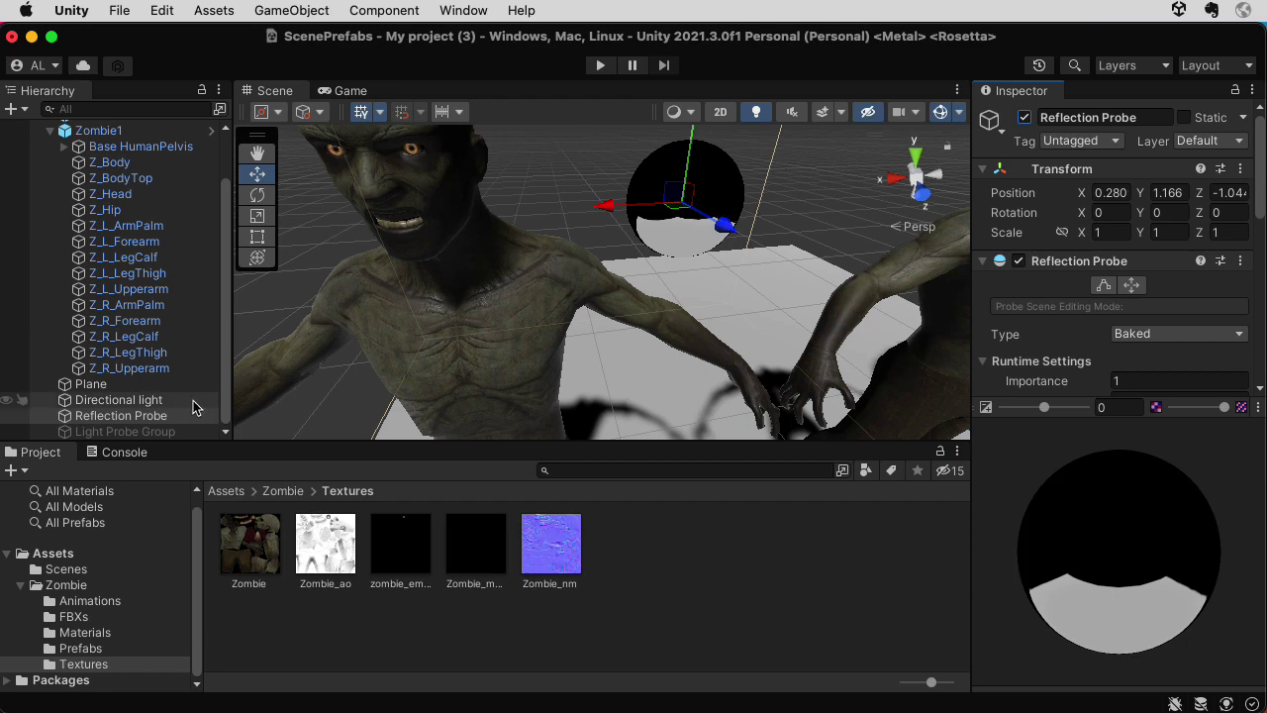
Step: Deactivate the Reflection Probe, toggle the Directional Light off and on, and show Z_Hip's material
left_click(1024, 117)
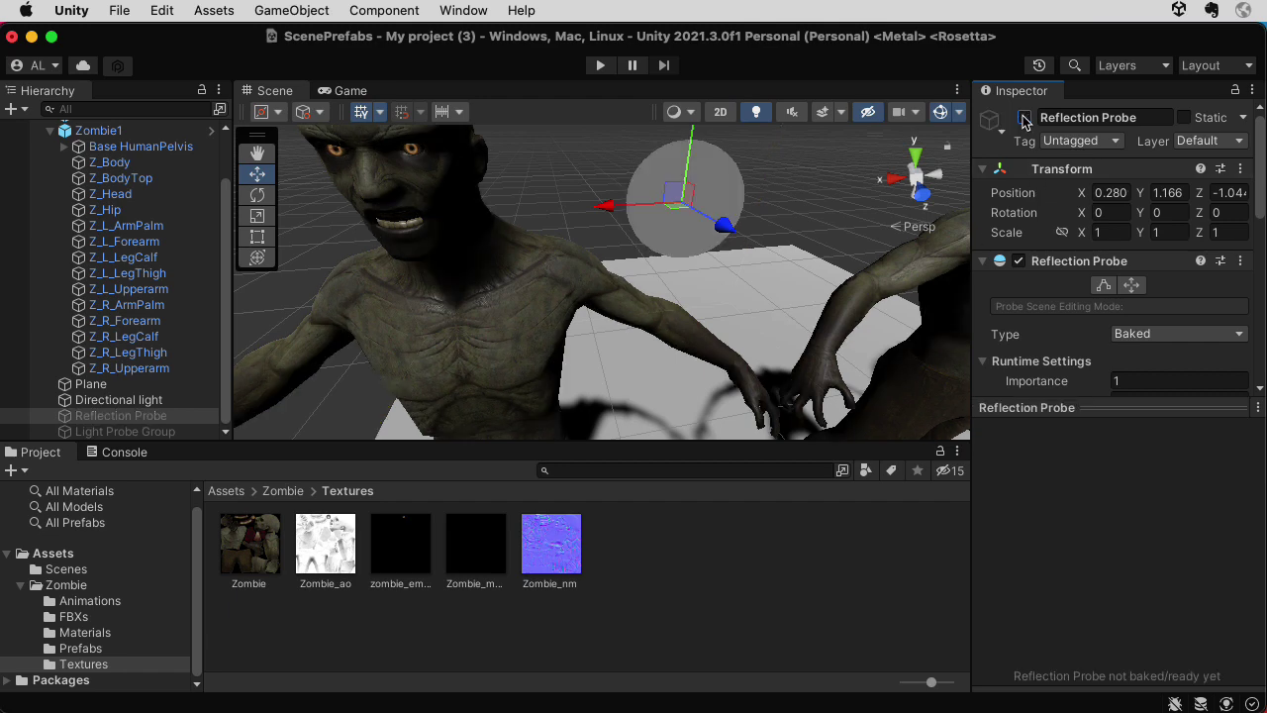
left_click(165, 401)
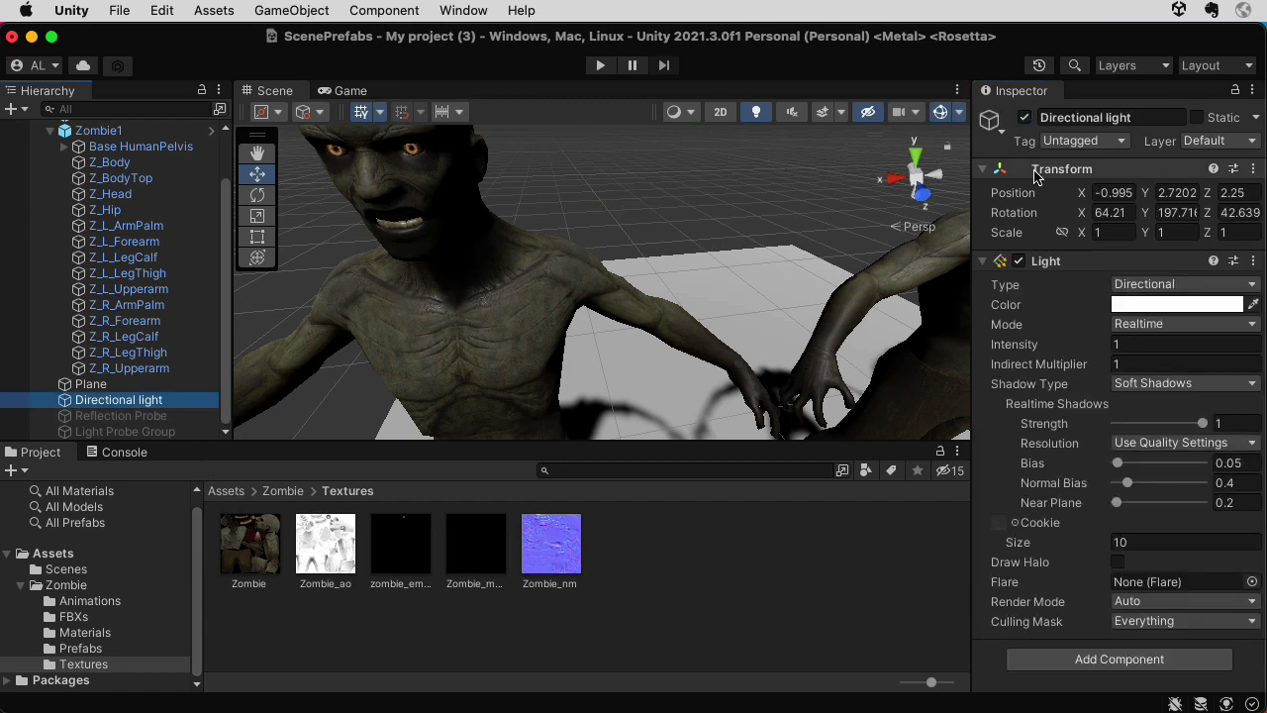
left_click(1025, 118)
left_click(1025, 118)
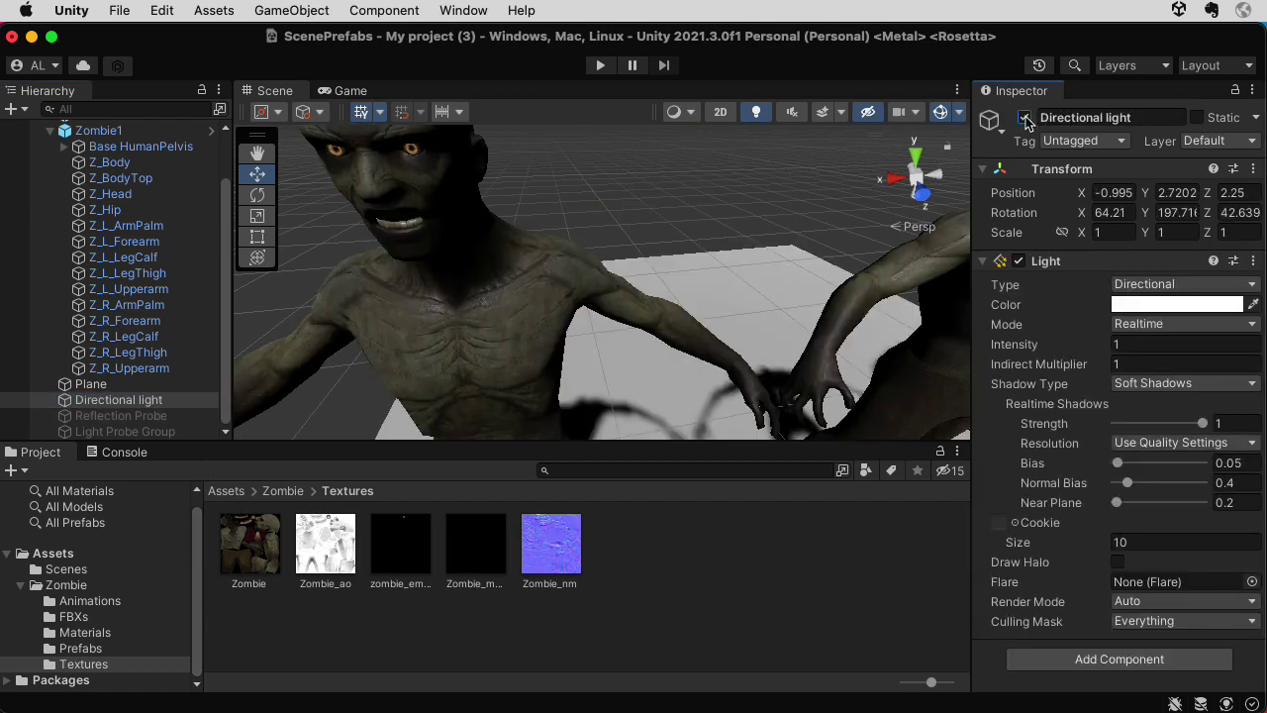
left_click(857, 337)
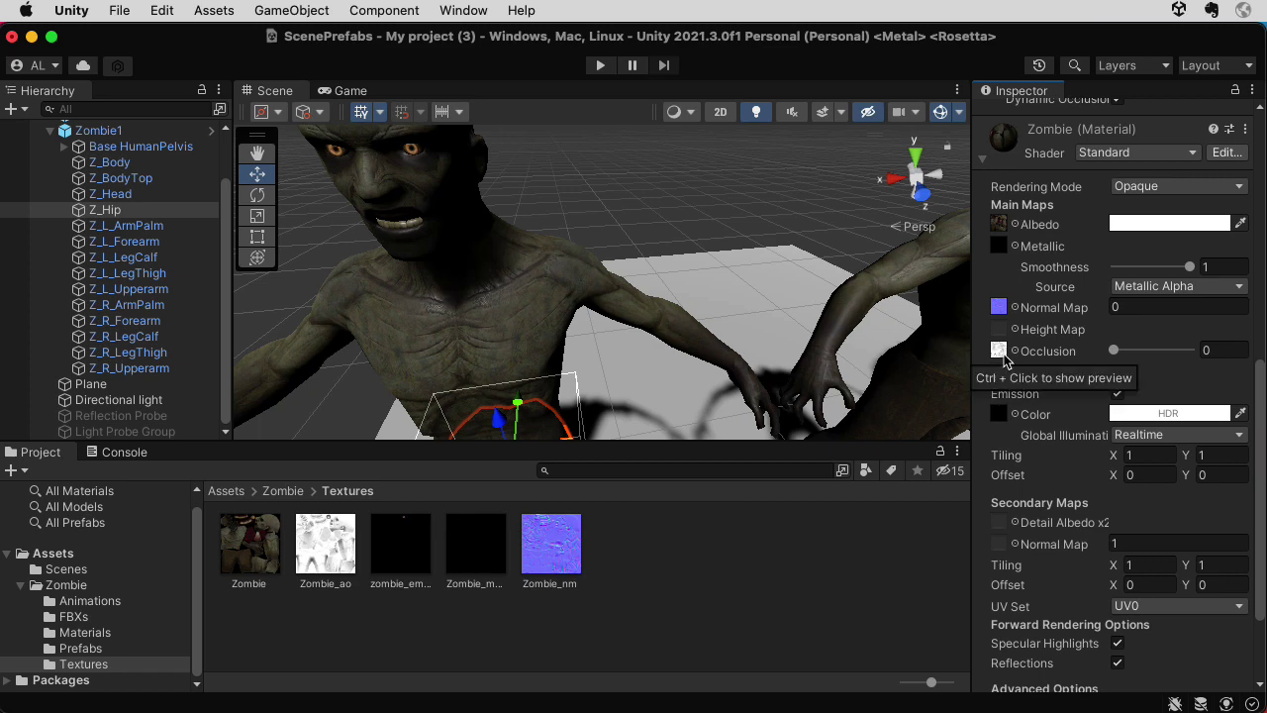
Step: Open the Zombie_ao occlusion texture from the Textures folder in Preview
double_click(998, 350)
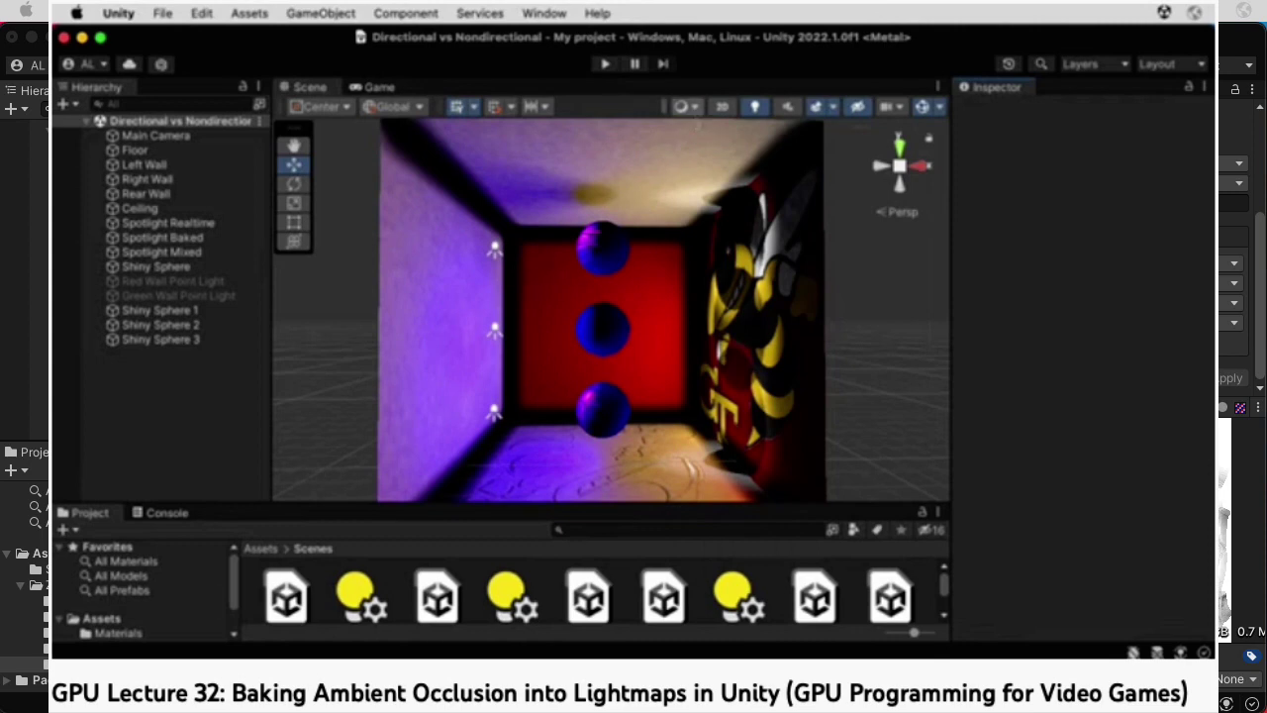
Step: Switch the Scene view draw mode to Baked Lightmap and select Rear Wall
left_click(693, 108)
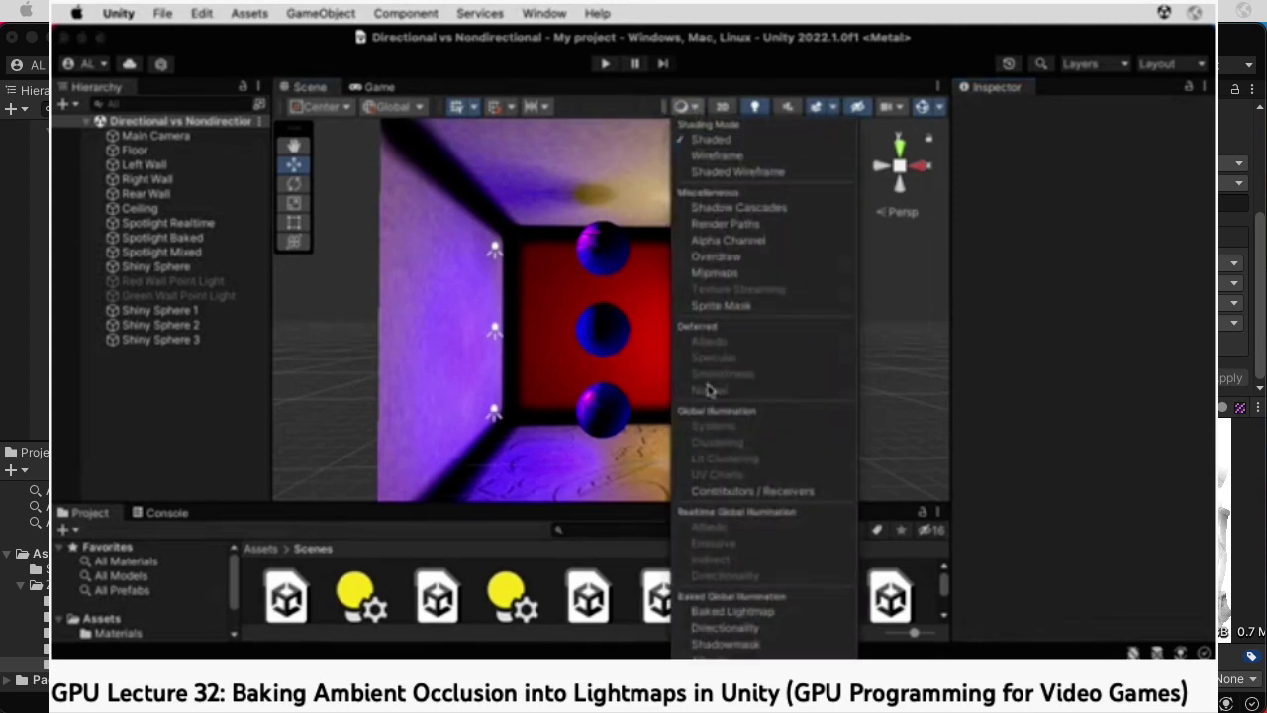
left_click(734, 611)
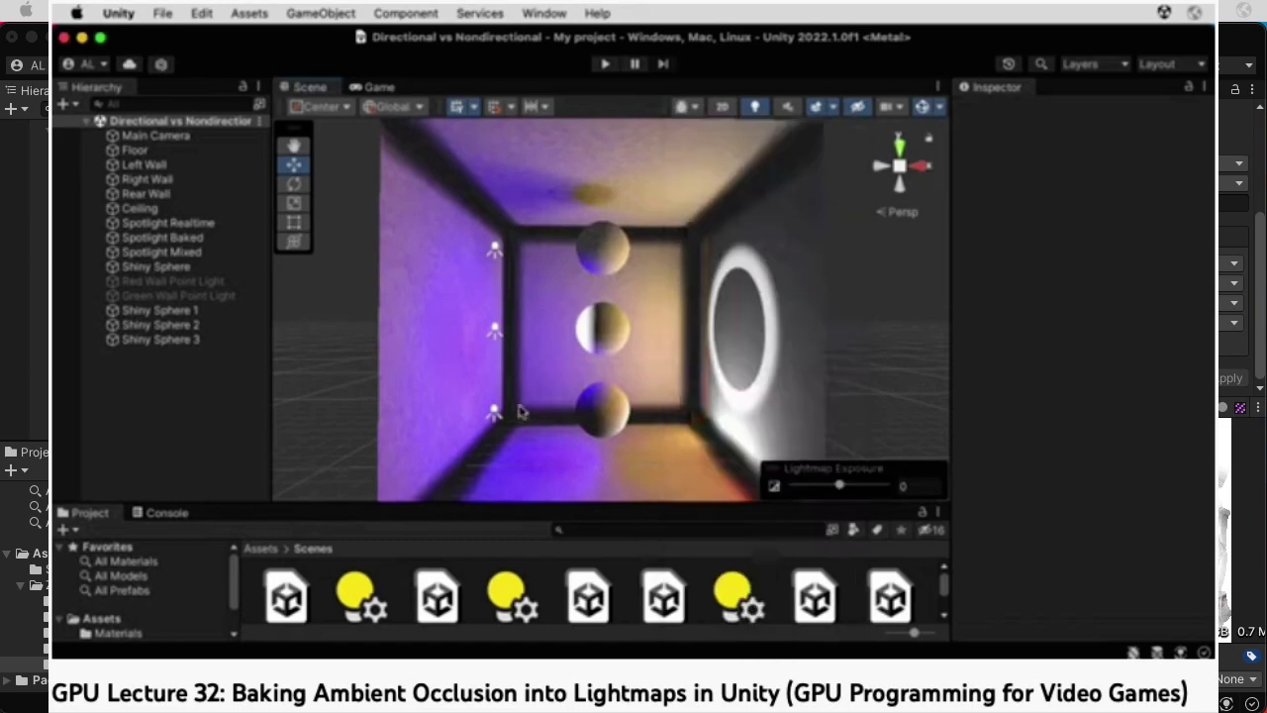
left_click(522, 412)
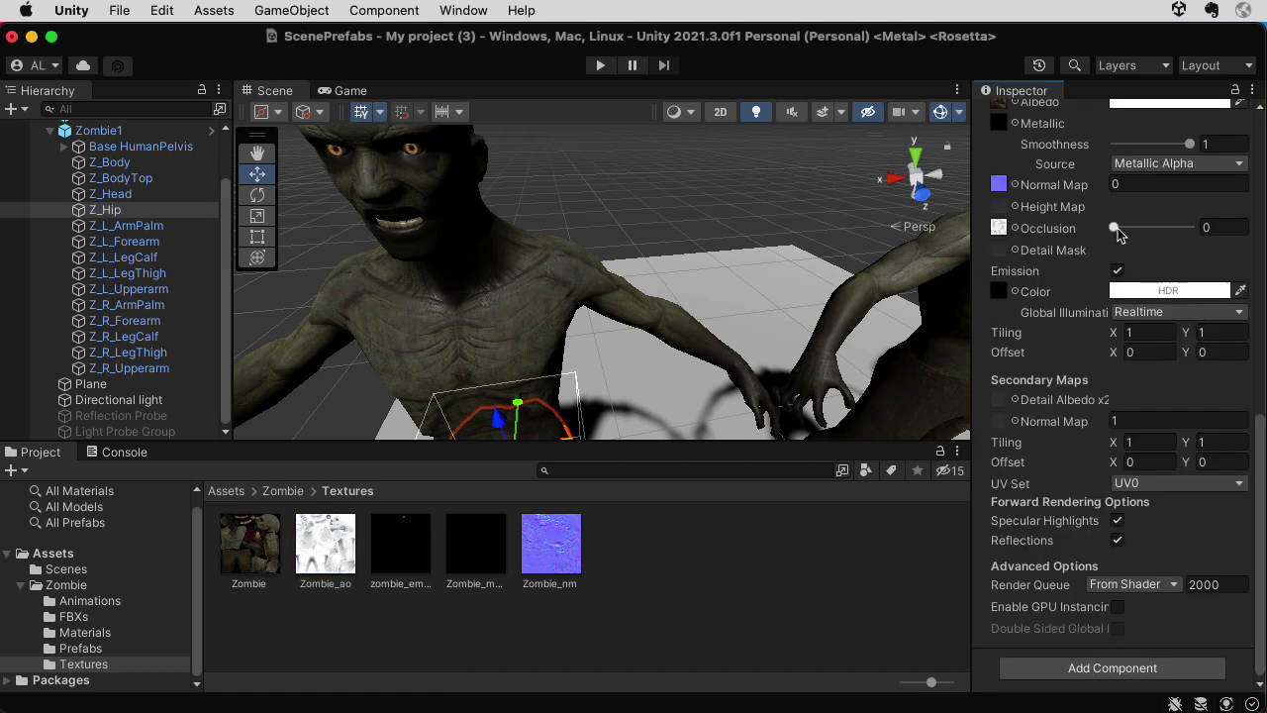
Step: Set the Zombie material's Occlusion strength to 0.42, then select Directional Light, Z_L_ArmPalm and Z_Hip
mouse_move(1118, 228)
left_mouse_down()
mouse_move(1196, 242)
mouse_move(1114, 241)
mouse_move(1208, 236)
mouse_move(1109, 231)
left_mouse_up()
left_click(150, 402)
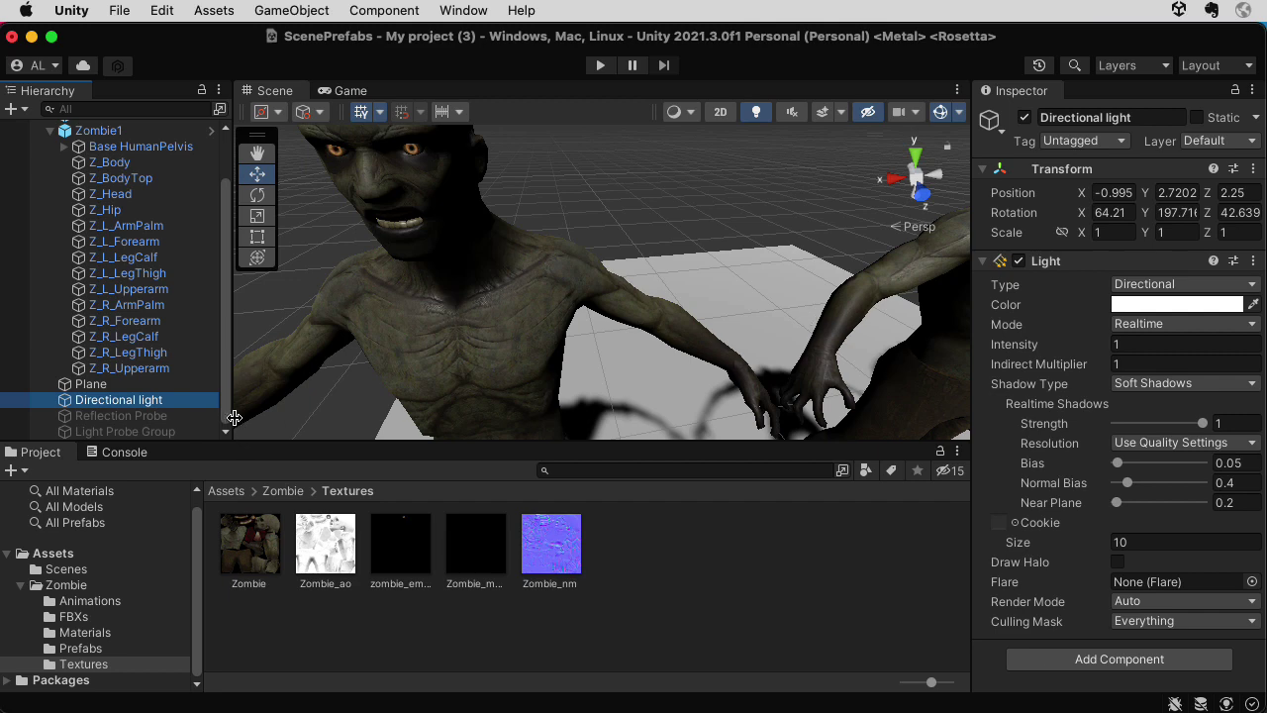
left_click(154, 226)
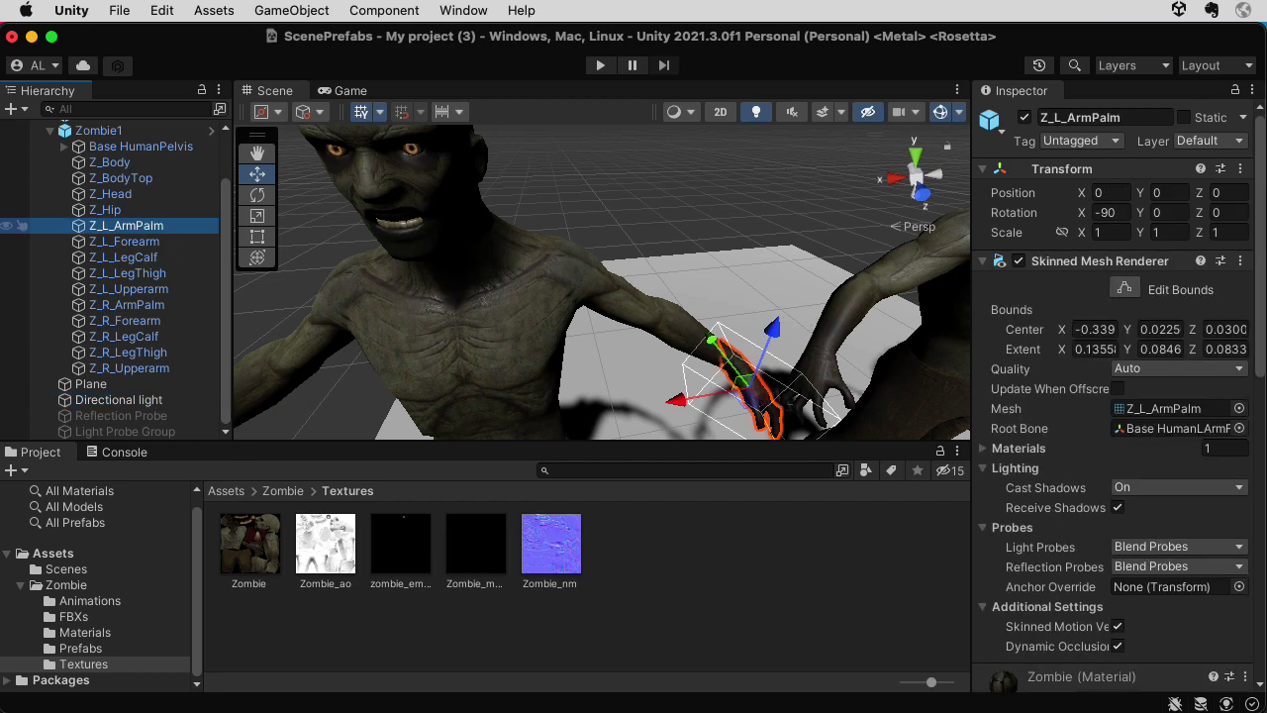
left_click(148, 210)
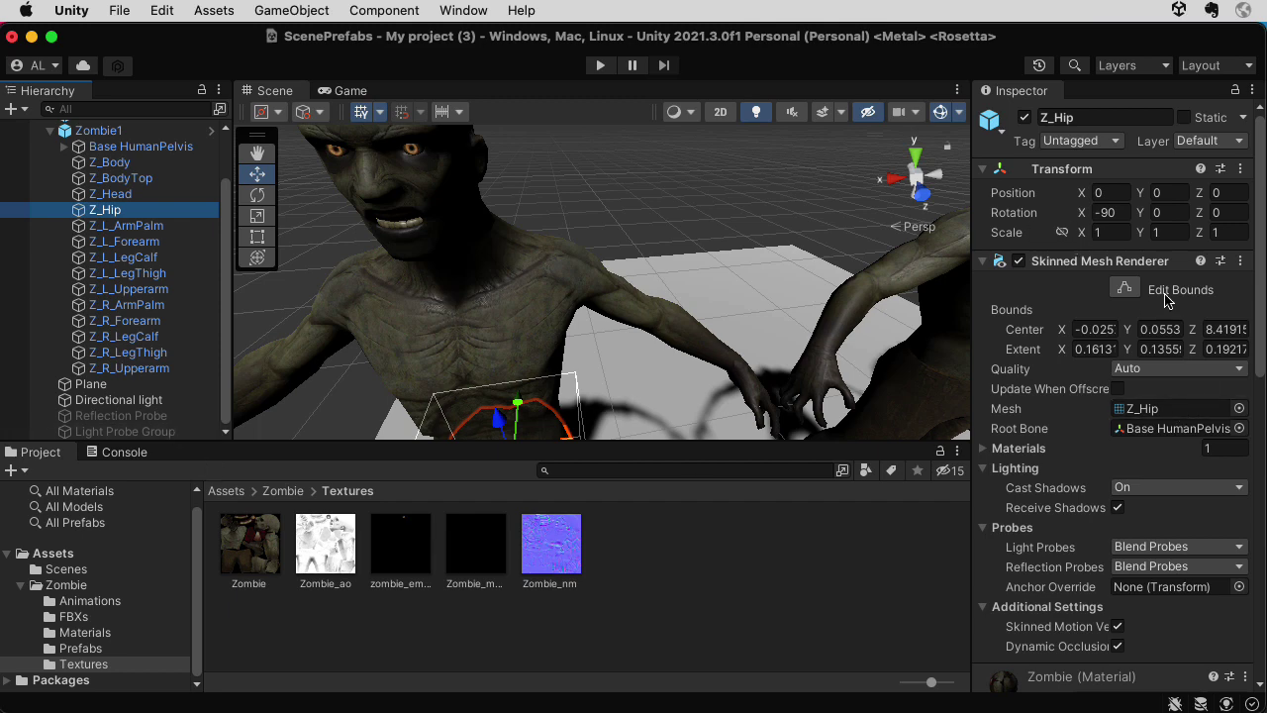
Step: Turn the Reflection Probe back on, toggling it off and on once
left_click_drag(1253, 297, 1261, 506)
left_click(104, 416)
left_click_drag(1264, 314, 1139, 129)
left_click(1024, 118)
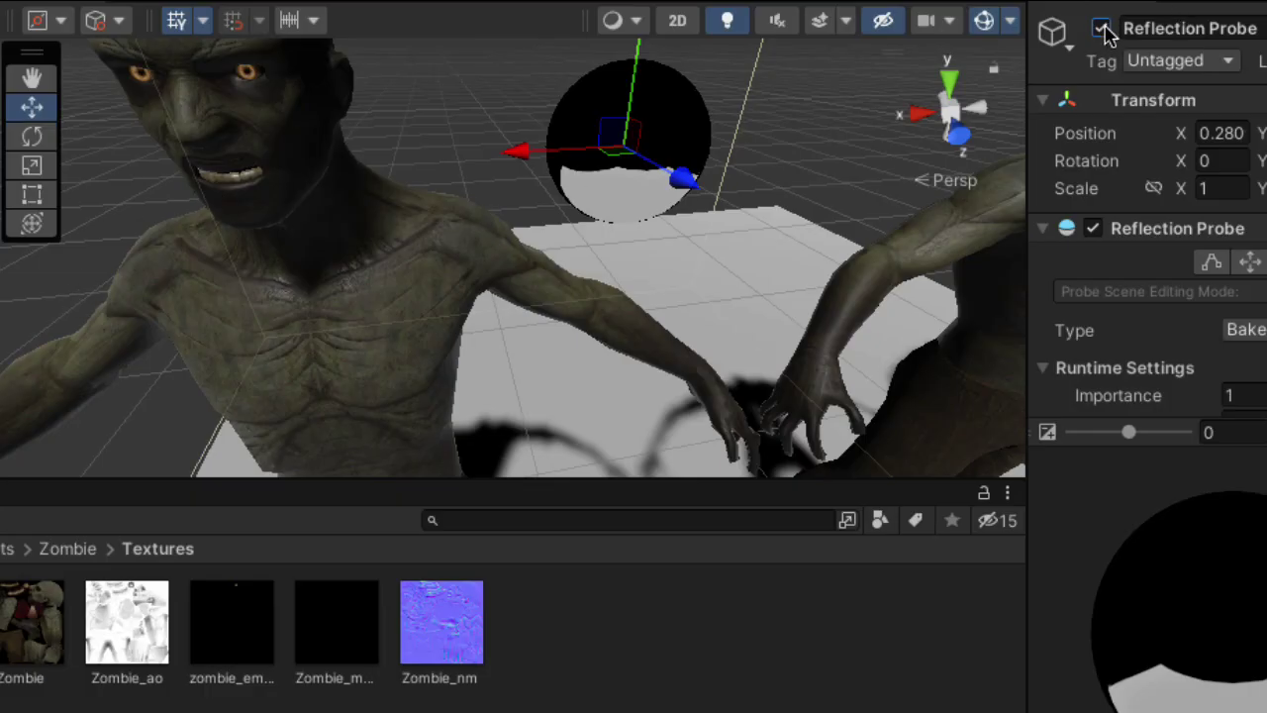
left_click(1102, 29)
left_click(1102, 29)
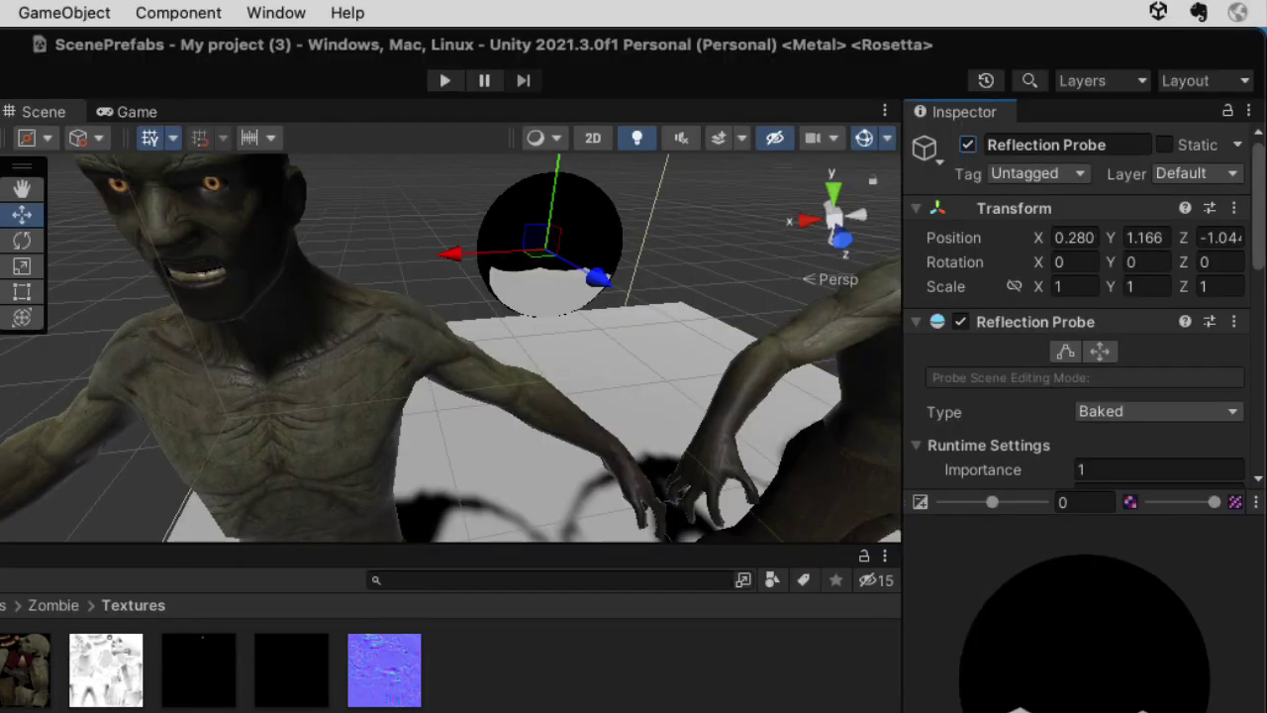
Step: On Z_L_ArmPalm, sweep the Occlusion strength from 0 to 1, settling around 0.58
left_click(618, 473)
scroll(1082, 528, "down", 10)
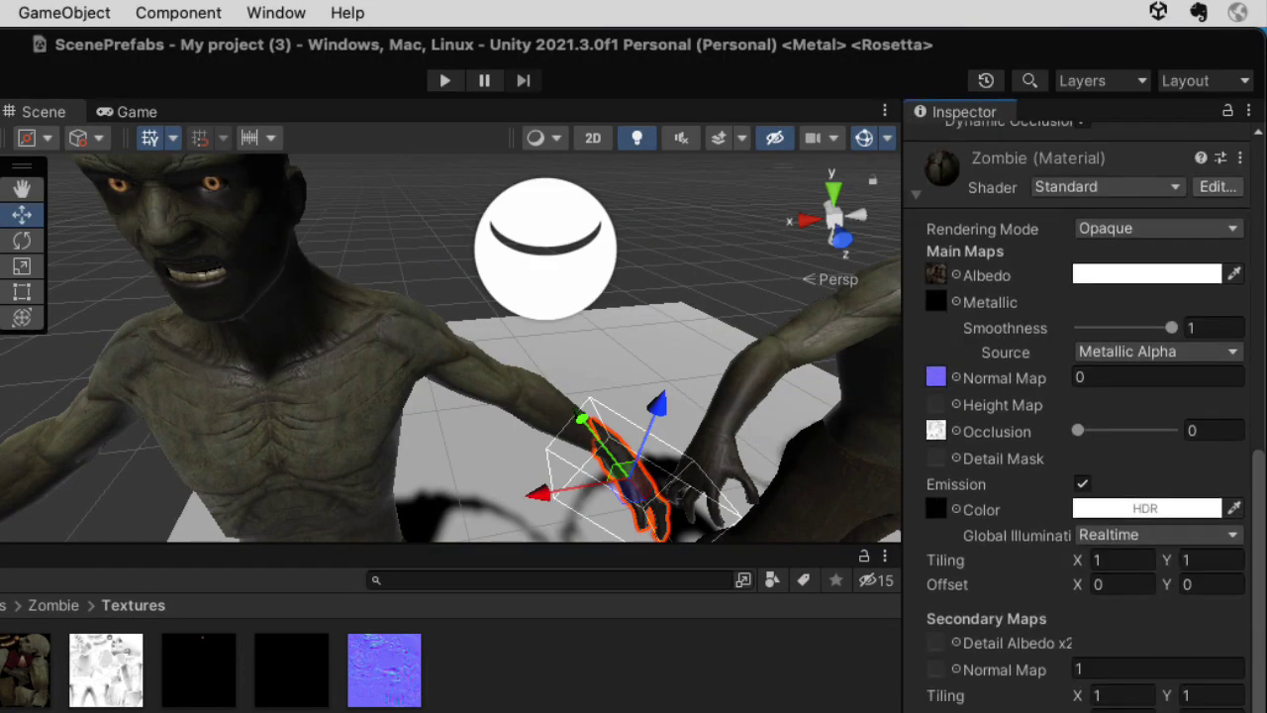
scroll(1077, 396, "up", 1)
mouse_move(1077, 359)
left_mouse_down()
mouse_move(1178, 374)
mouse_move(1174, 361)
mouse_move(1078, 361)
mouse_move(1236, 390)
mouse_move(1020, 372)
left_mouse_up()
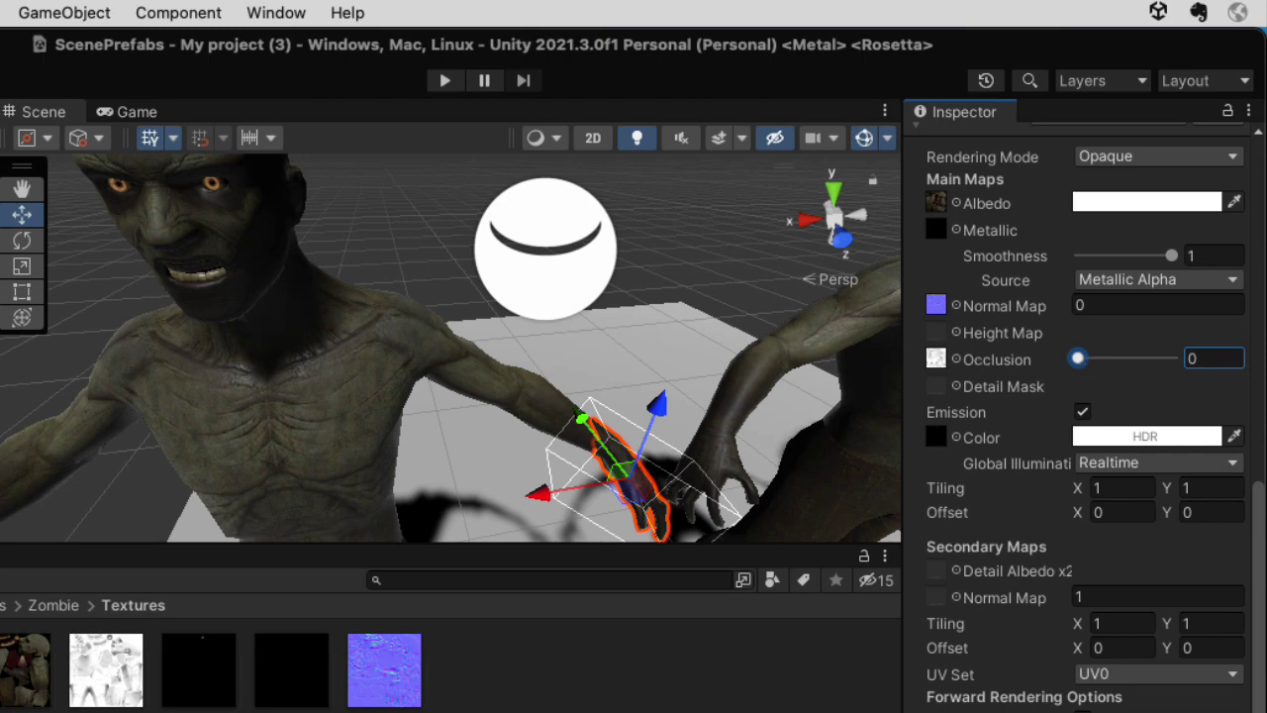
mouse_move(1081, 365)
left_mouse_down()
mouse_move(1257, 396)
mouse_move(1069, 376)
mouse_move(1226, 373)
left_mouse_up()
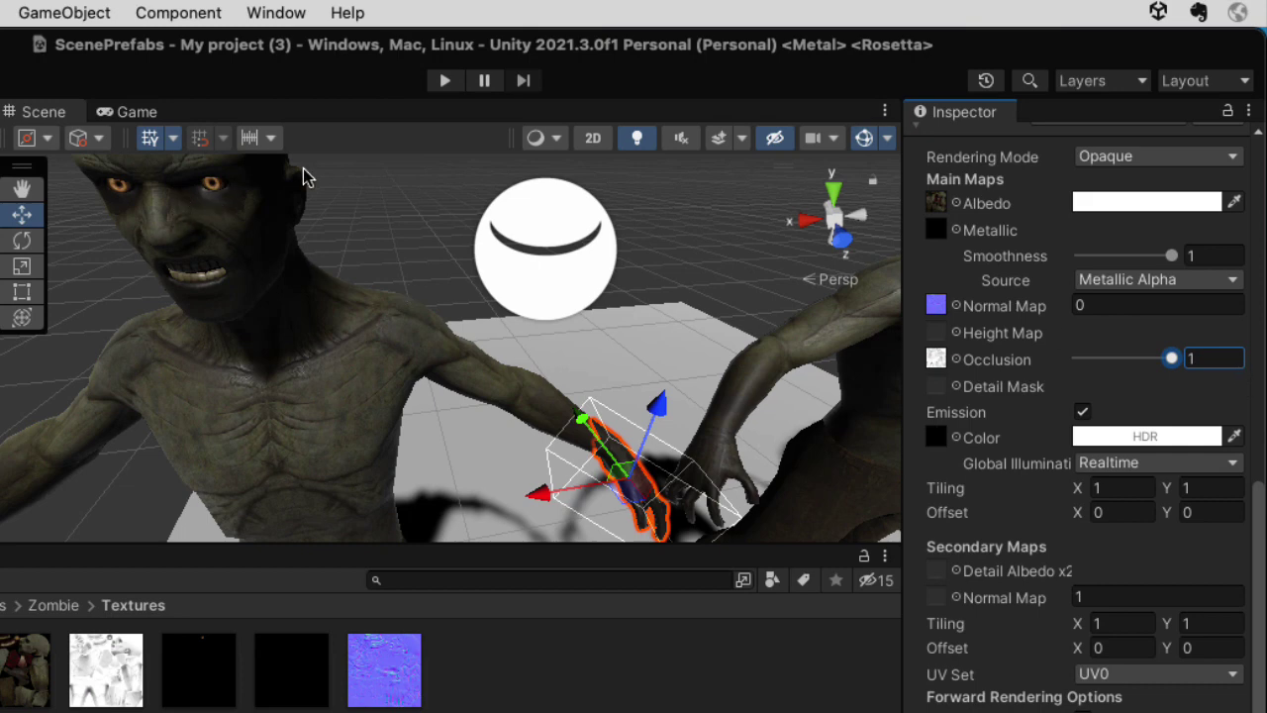
left_click_drag(1173, 361, 1089, 360)
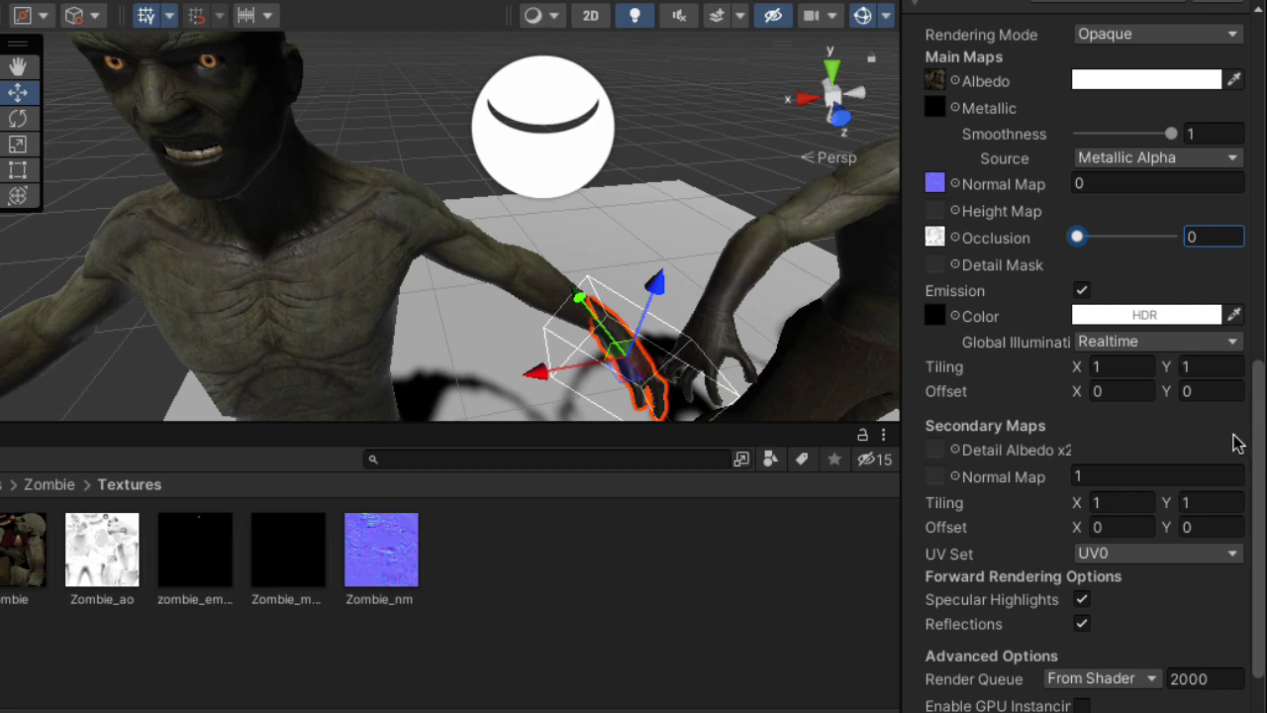
Step: Disable the Reflection Probe and enable the Light Probe Group, toggling it off and on
scroll(1237, 442, "up", 10)
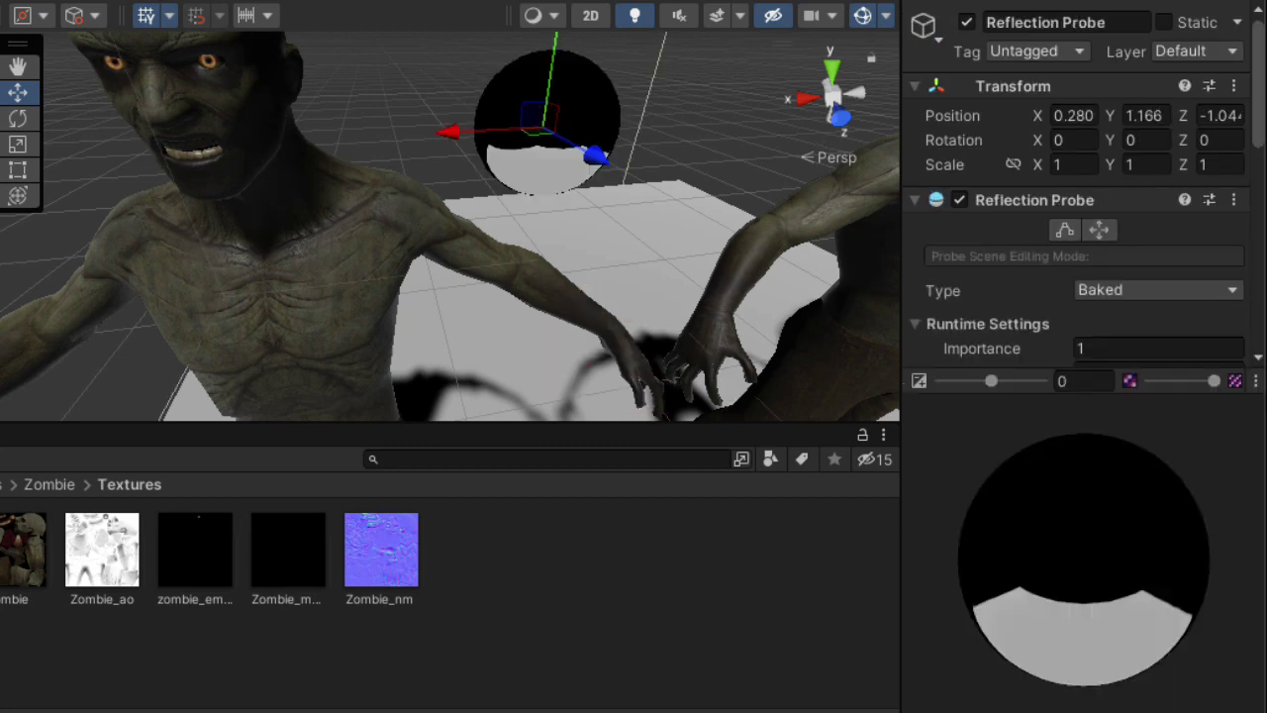
left_click(967, 22)
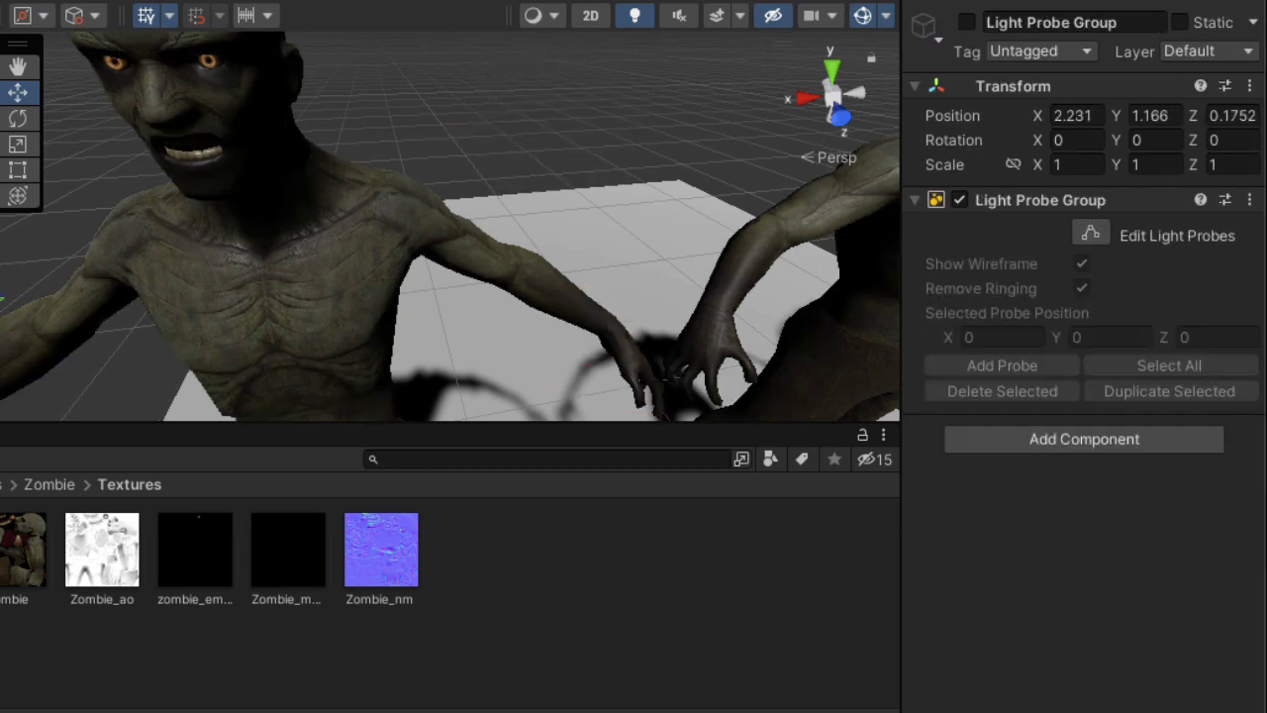
left_click(967, 24)
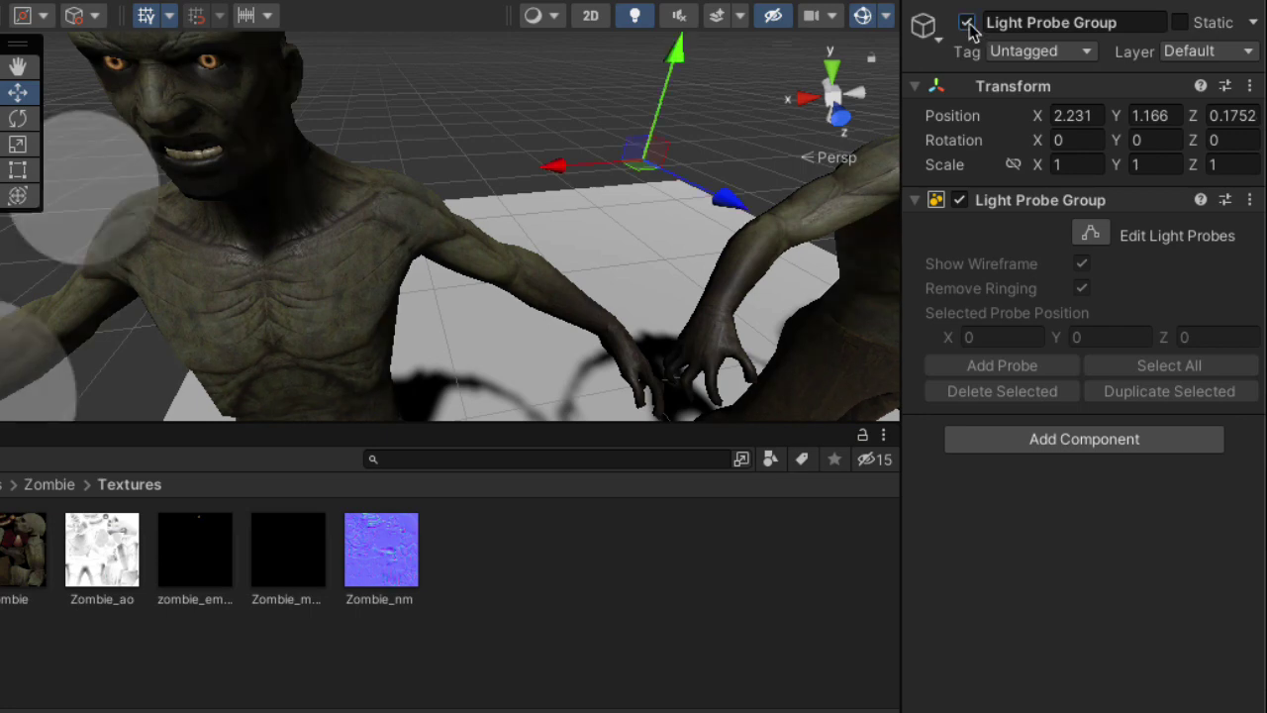
left_click(967, 22)
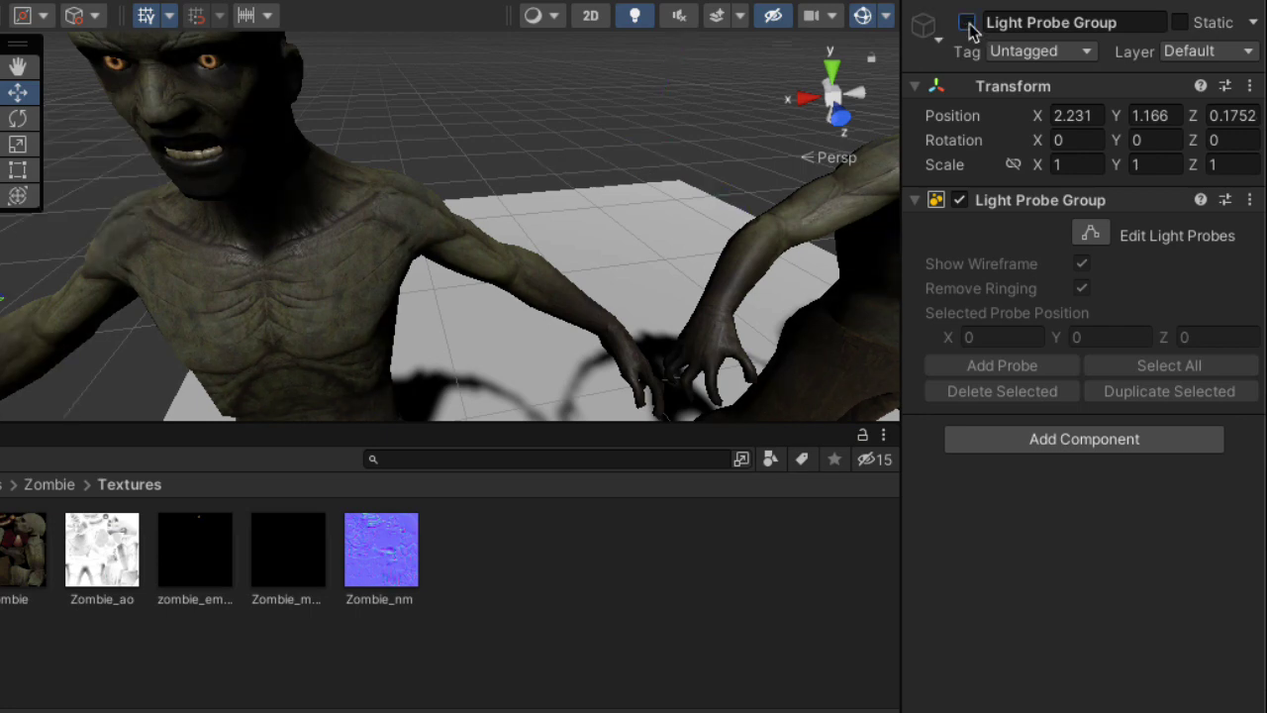
left_click(967, 22)
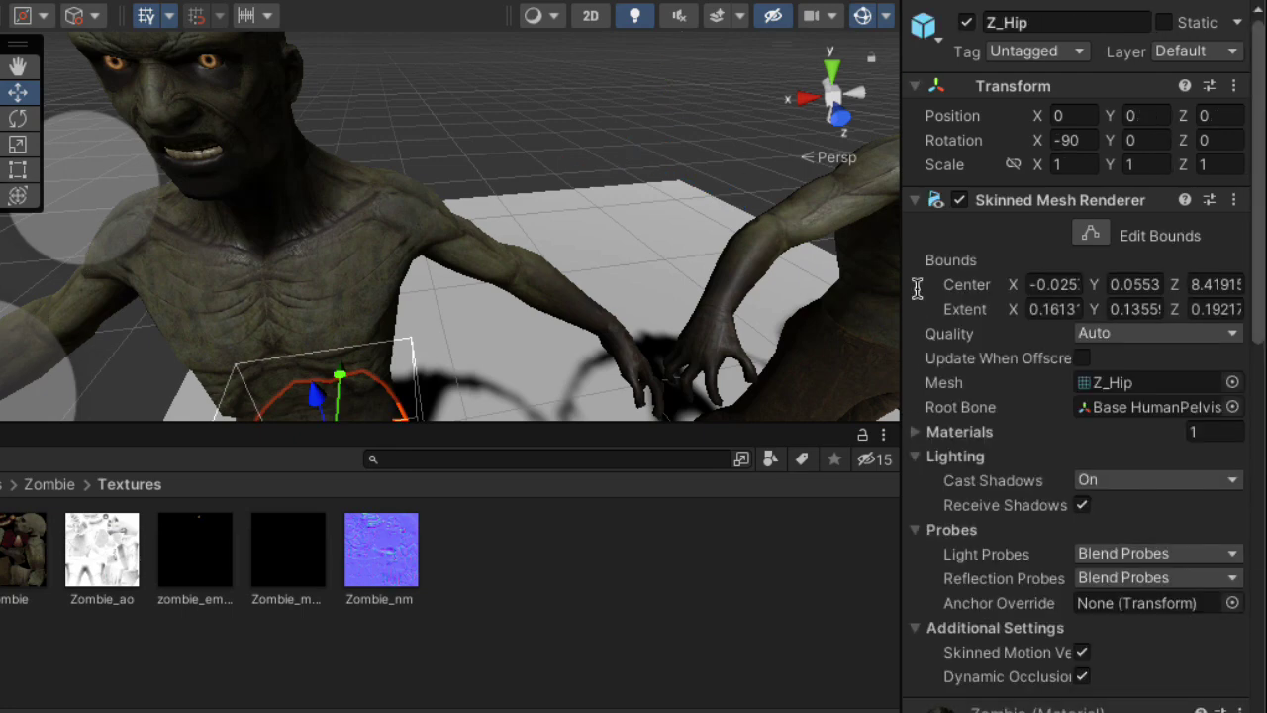
Step: Raise the Zombie material's Occlusion strength to 1
left_click_drag(1257, 326, 1253, 531)
left_click_drag(1079, 499, 940, 452)
left_click_drag(1079, 505, 1227, 517)
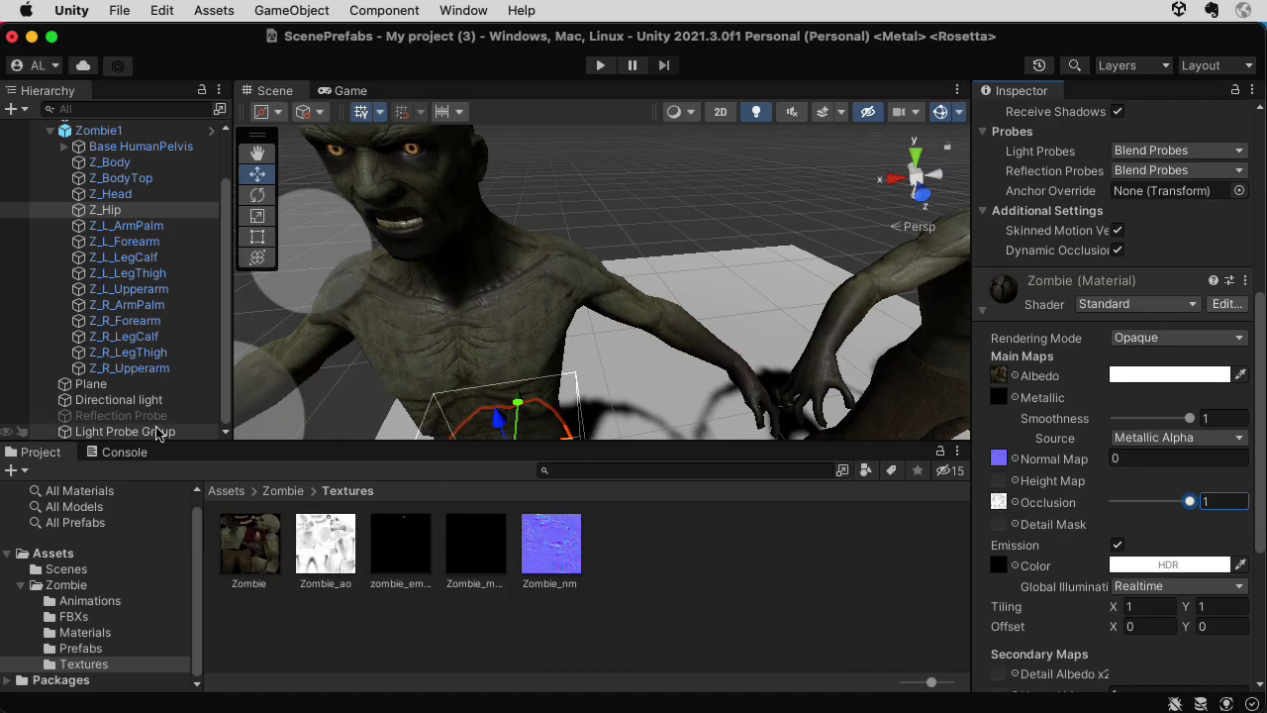
Step: Switch the Reflection Probe back on
left_click(193, 416)
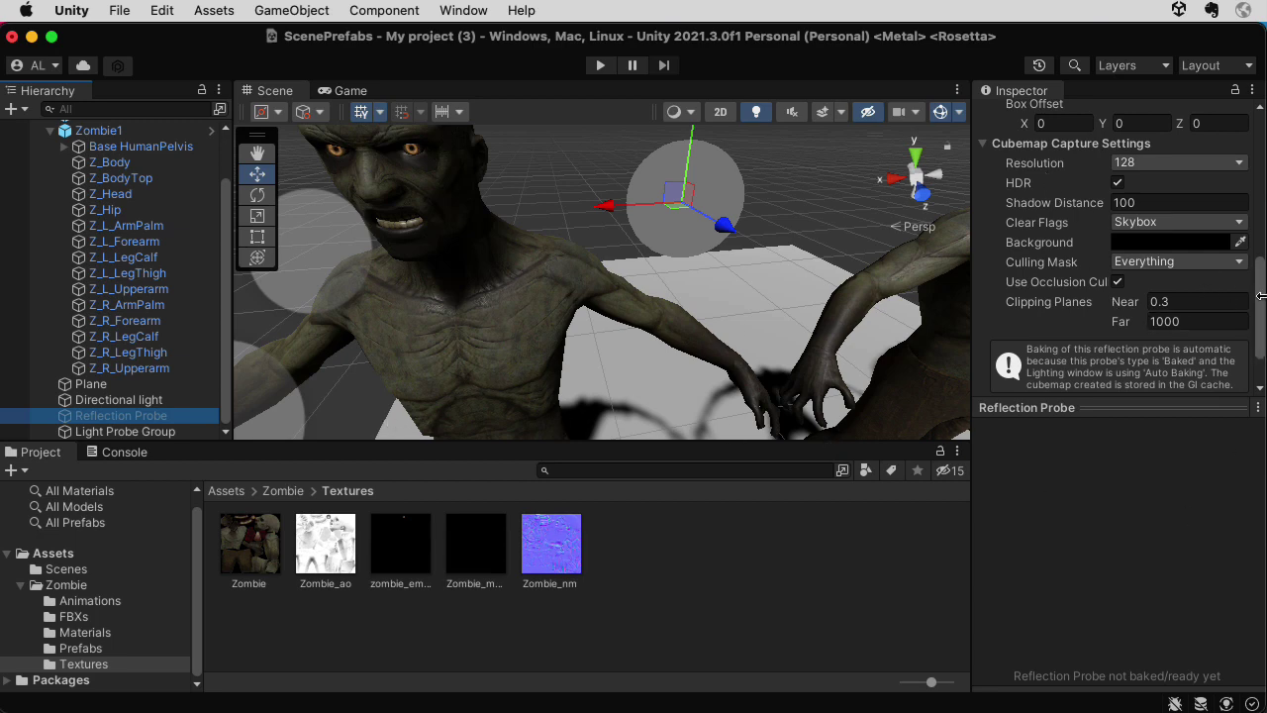
scroll(1260, 302, "up", 10)
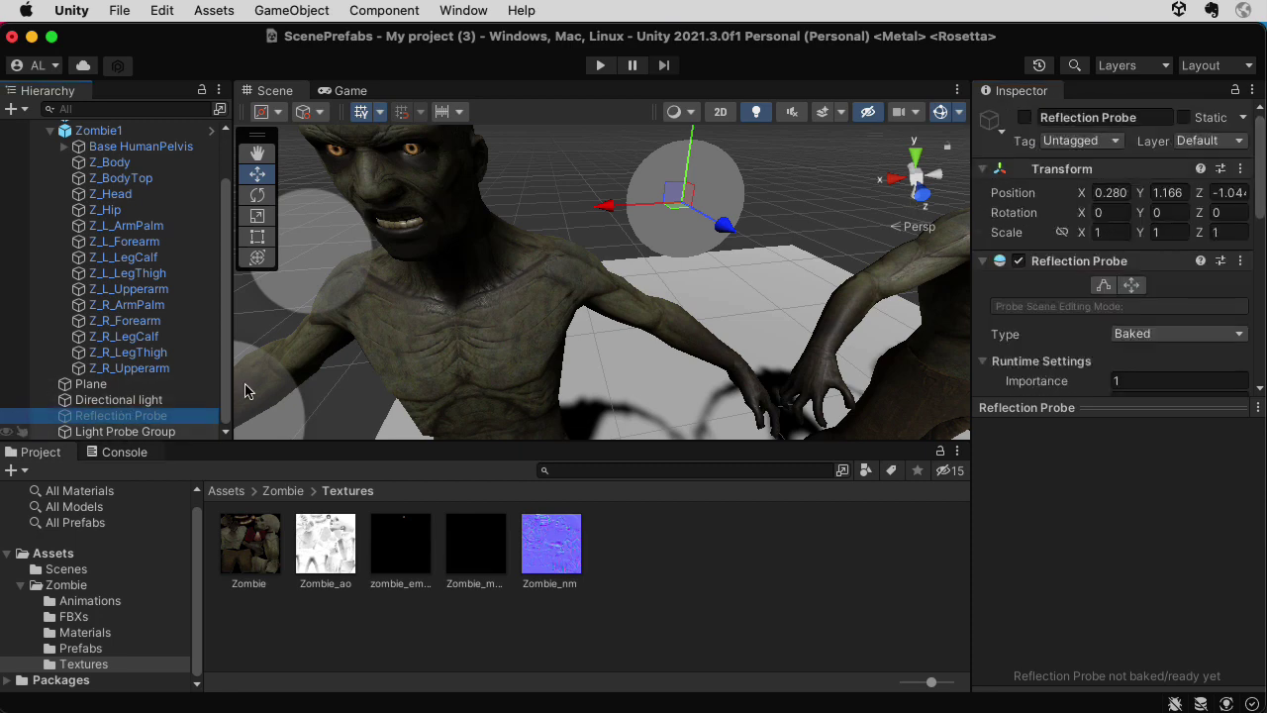
left_click(1025, 118)
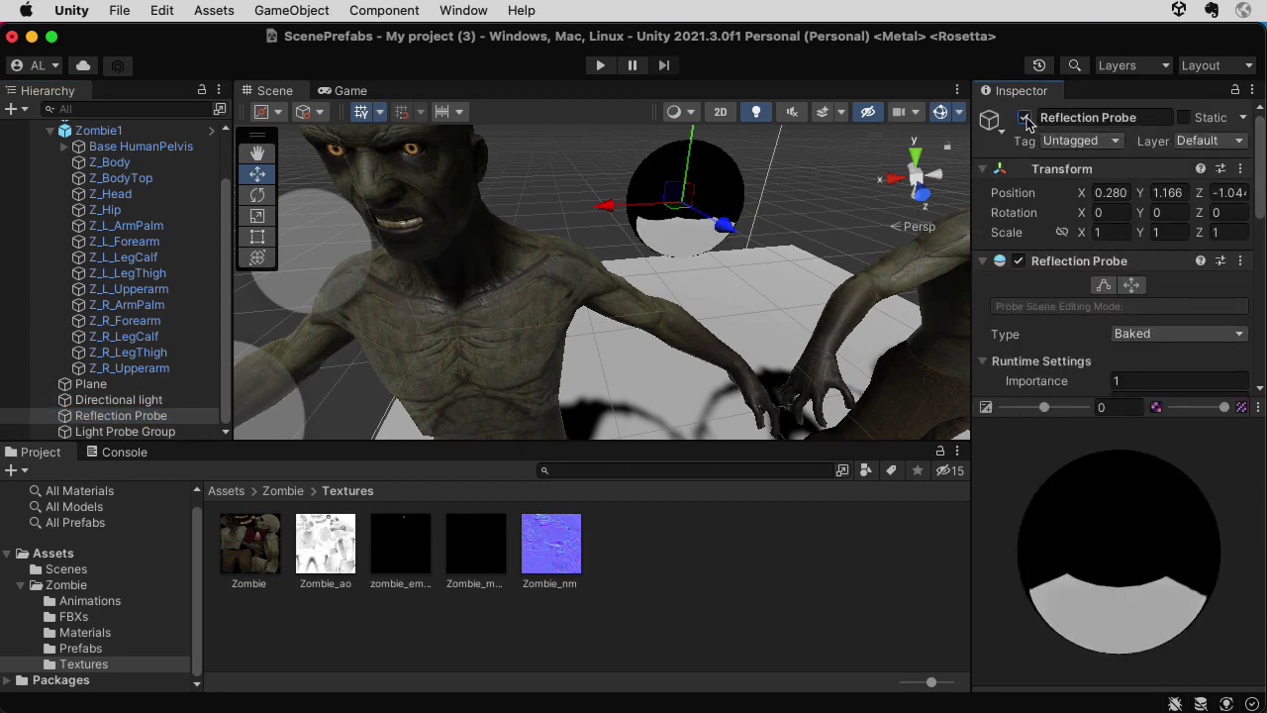
Step: On Z_L_ArmPalm's Zombie material, lower the Occlusion strength to about 0.31
left_click(151, 229)
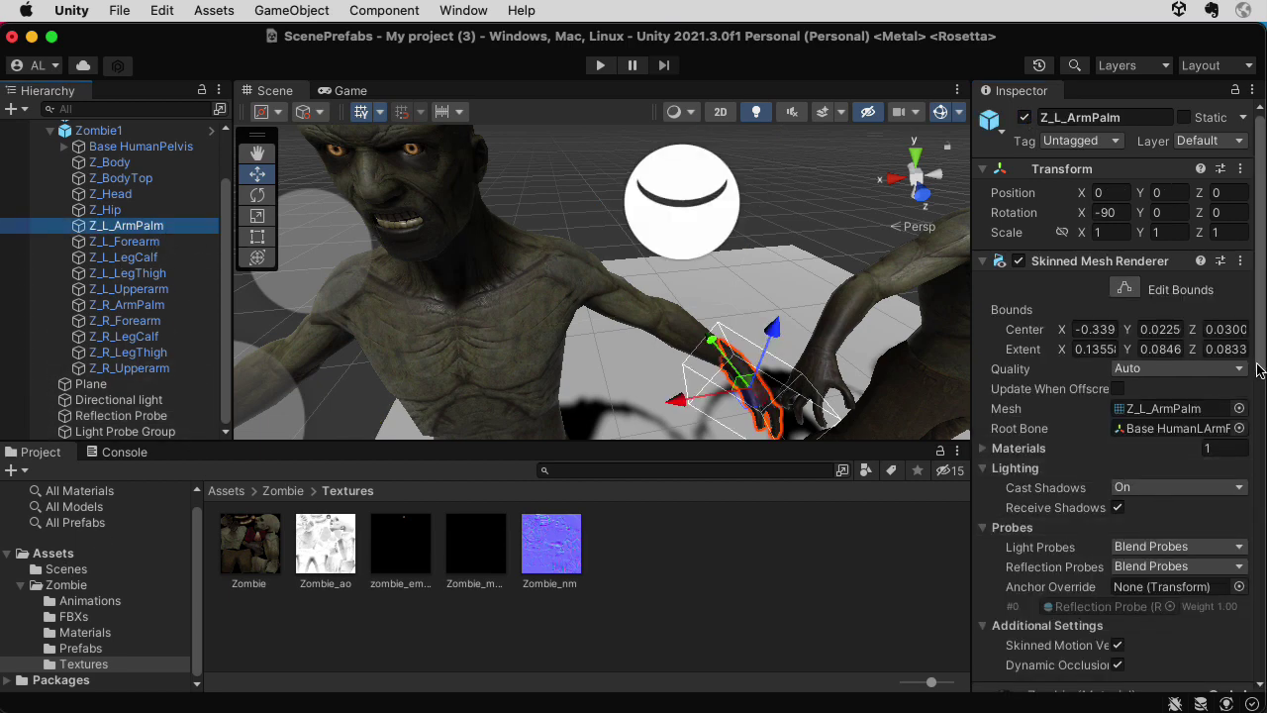
scroll(1244, 574, "down", 5)
scroll(1245, 574, "down", 3)
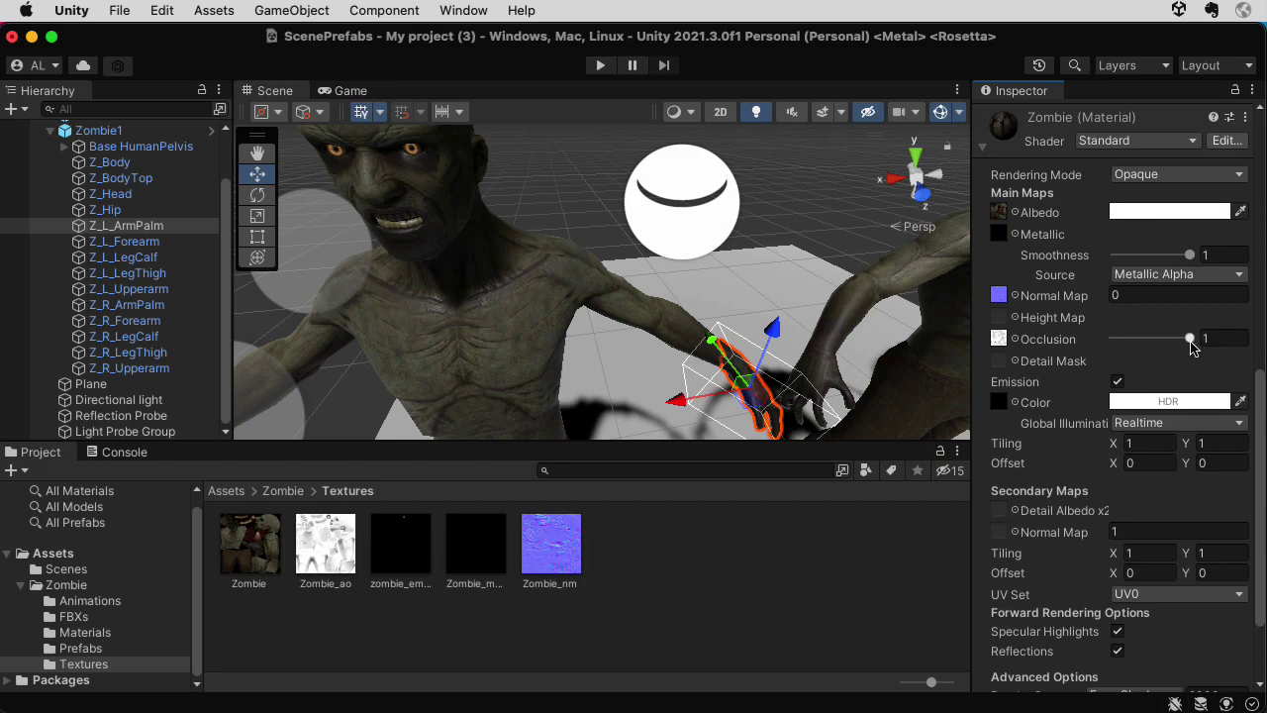
mouse_move(1189, 337)
left_mouse_down()
mouse_move(1088, 343)
mouse_move(1245, 359)
left_mouse_up()
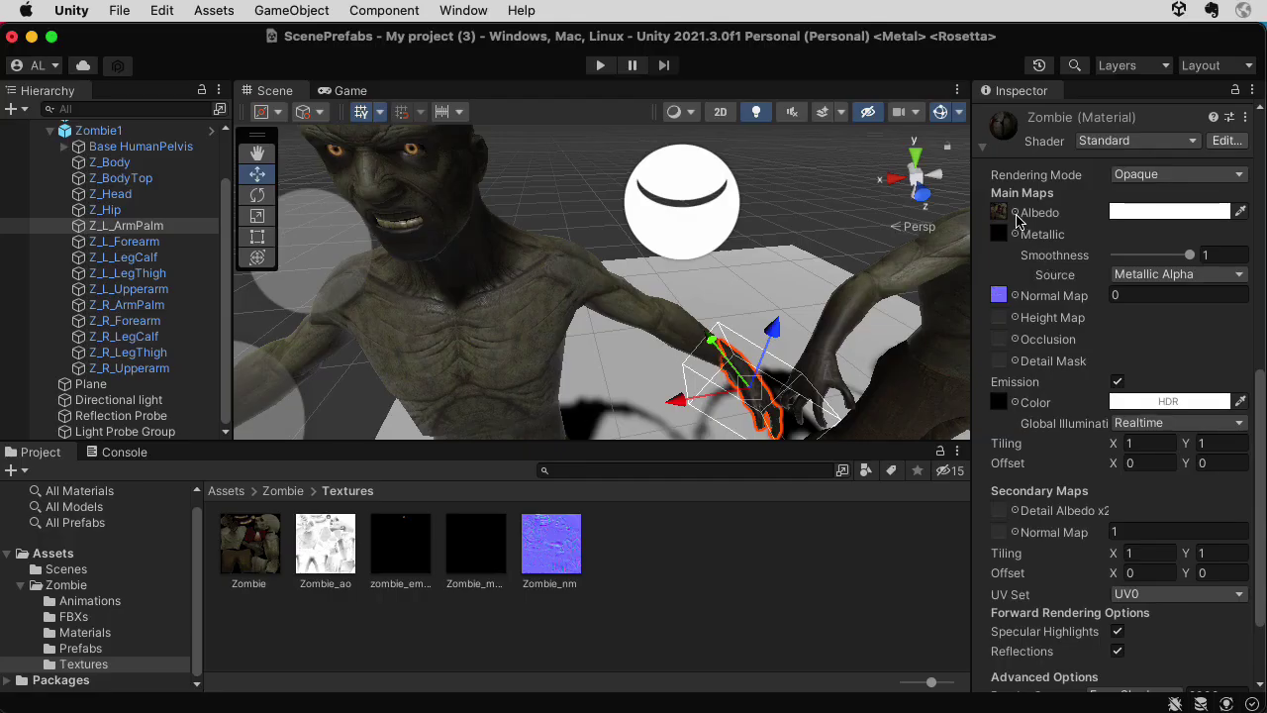
Step: Set the Zombie material's Albedo texture to None and assign Zombie_ao as its occlusion map
left_click(1017, 216)
left_click(857, 314)
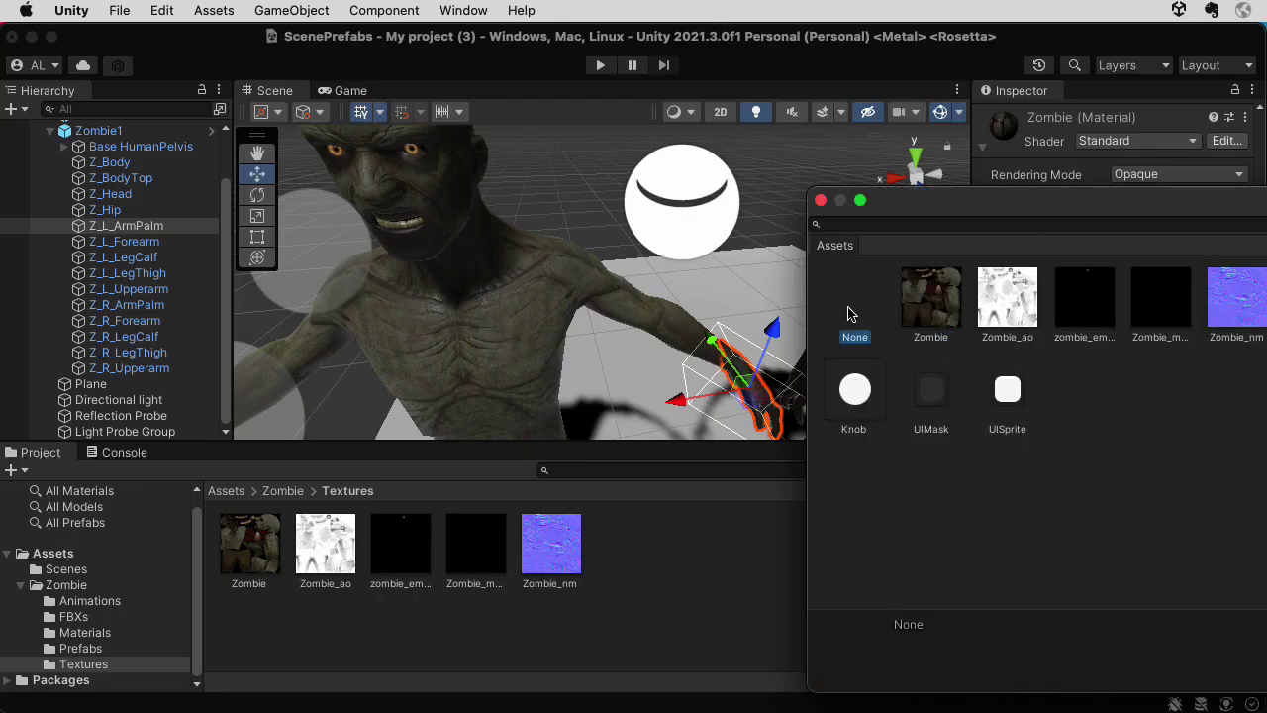
left_click(821, 201)
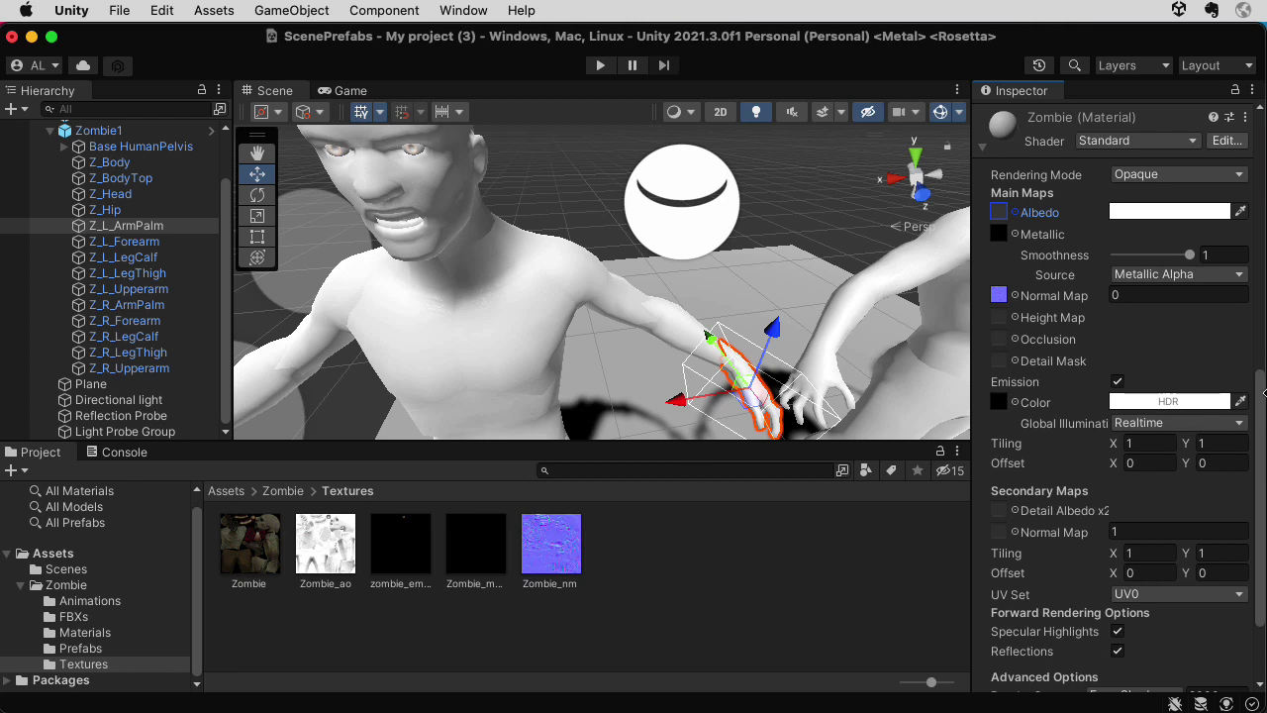
scroll(1257, 468, "down", 5)
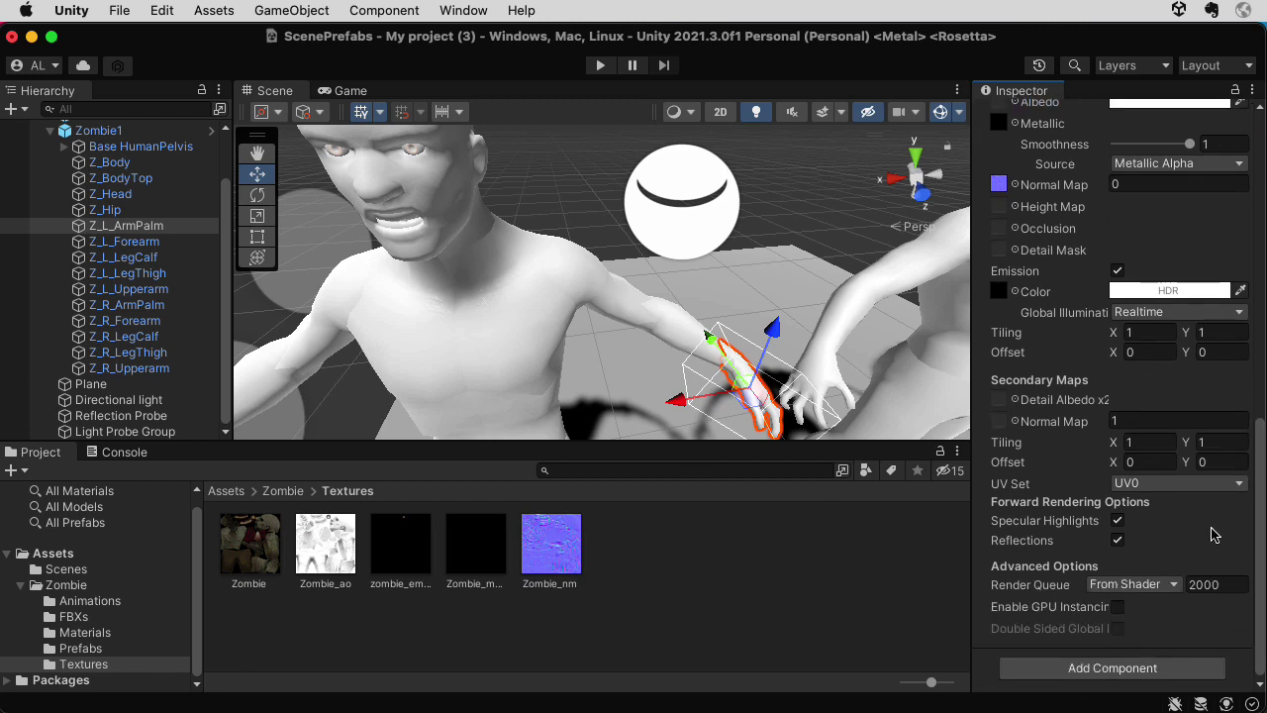
left_click(117, 226)
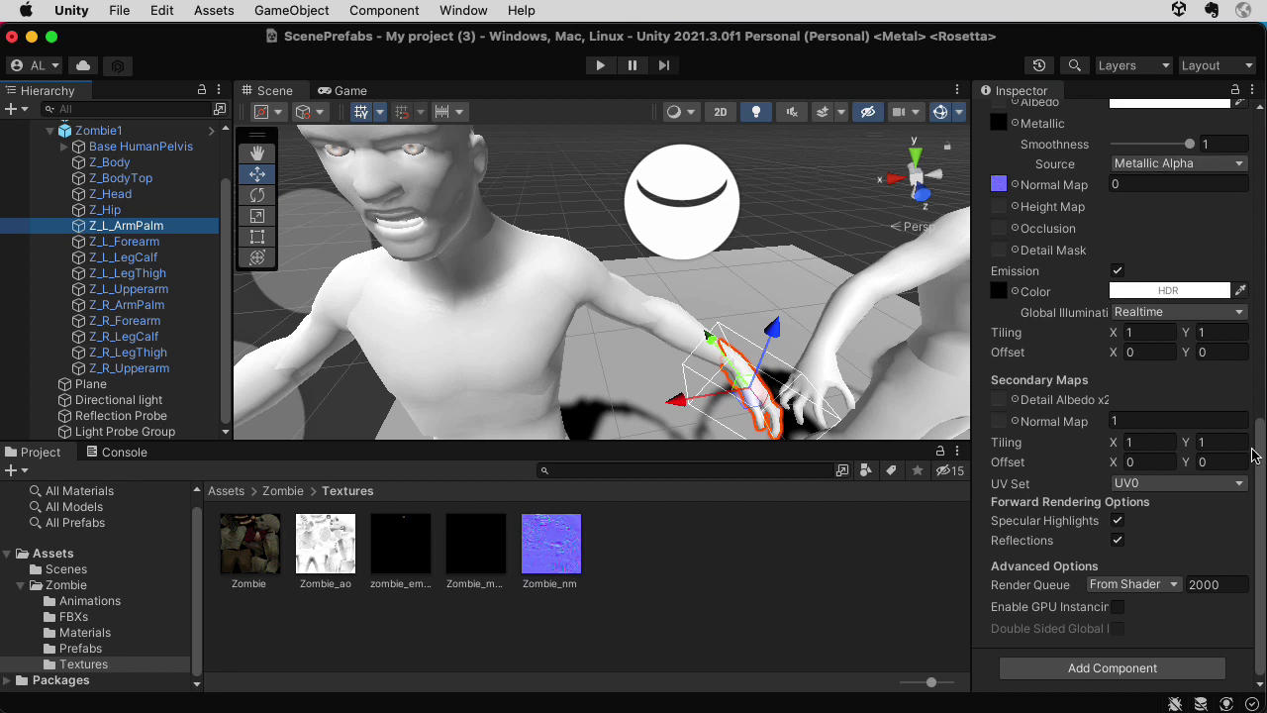
left_click(1014, 228)
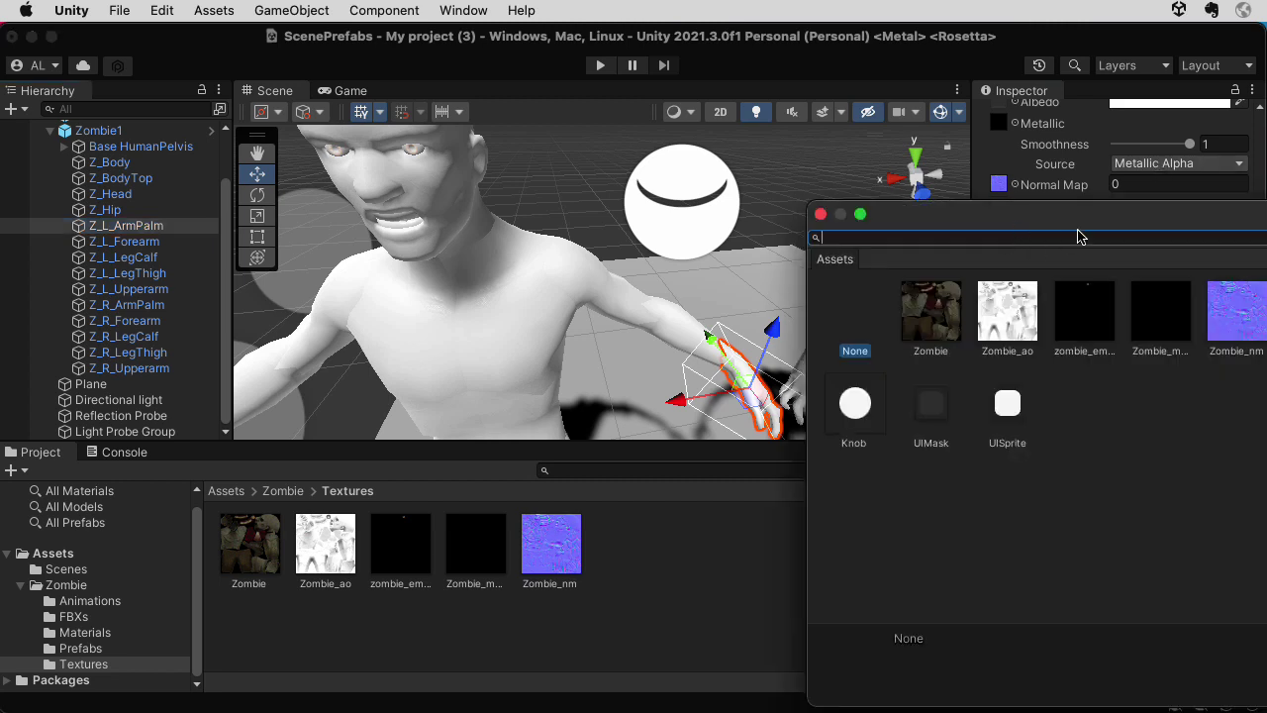
double_click(998, 314)
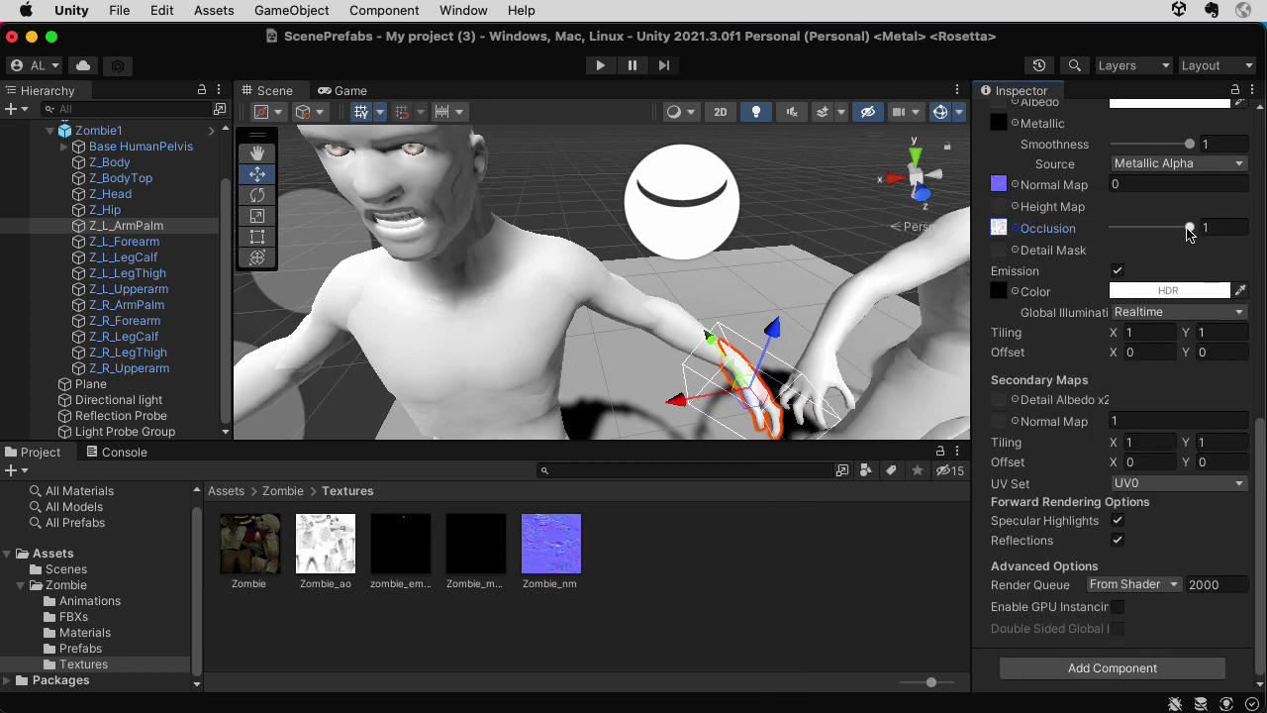
Step: Compare occlusion strength 0 and 1 on the zombie, leaving it at 1
mouse_move(1189, 232)
left_mouse_down()
mouse_move(1075, 229)
mouse_move(1222, 238)
mouse_move(1079, 213)
mouse_move(1255, 237)
mouse_move(1106, 222)
left_mouse_up()
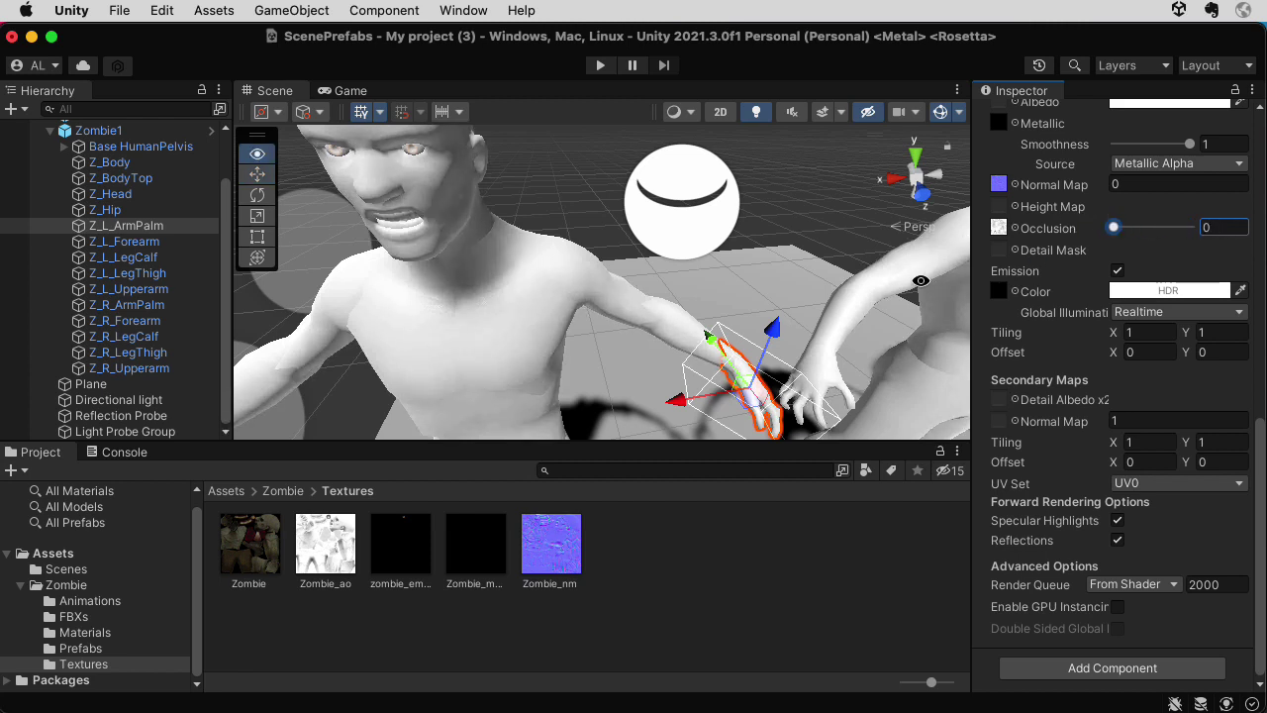
left_click_drag(920, 282, 945, 290, "alt")
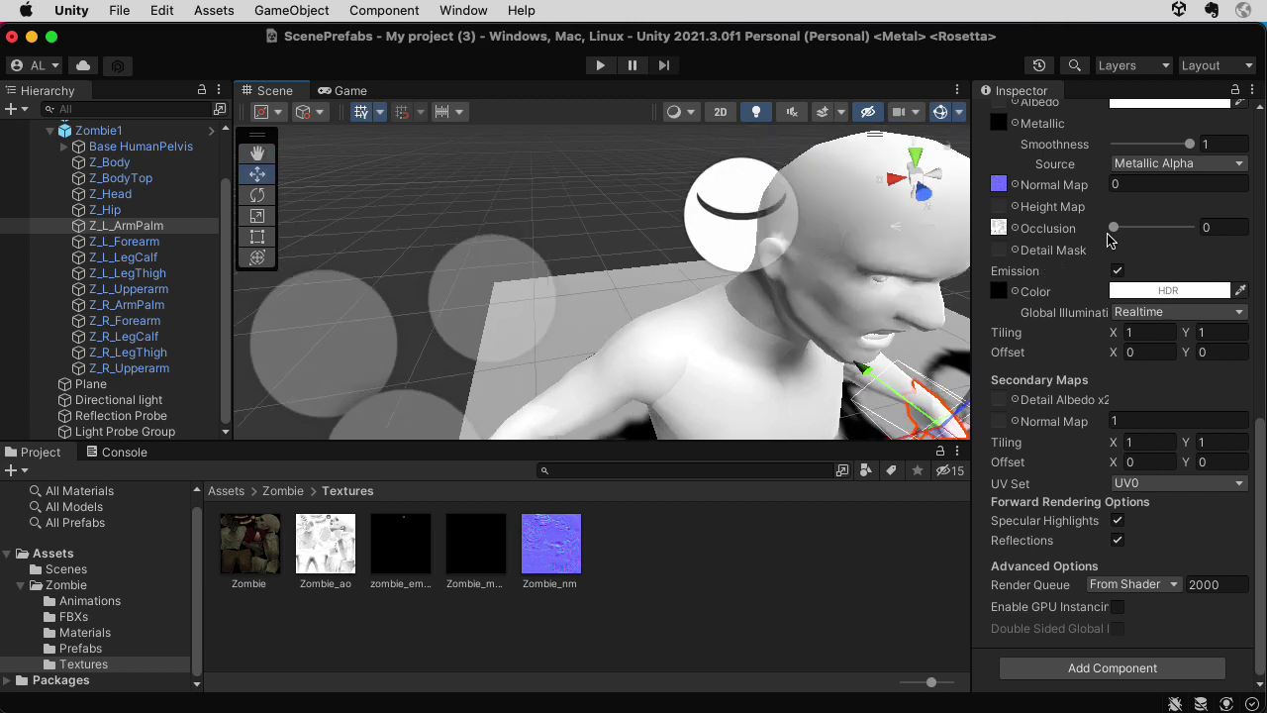
mouse_move(1114, 228)
left_mouse_down()
mouse_move(1133, 234)
mouse_move(1099, 237)
mouse_move(1228, 238)
mouse_move(1099, 243)
left_mouse_up()
left_click_drag(911, 317, 891, 322, "alt")
left_click_drag(1114, 228, 1250, 232)
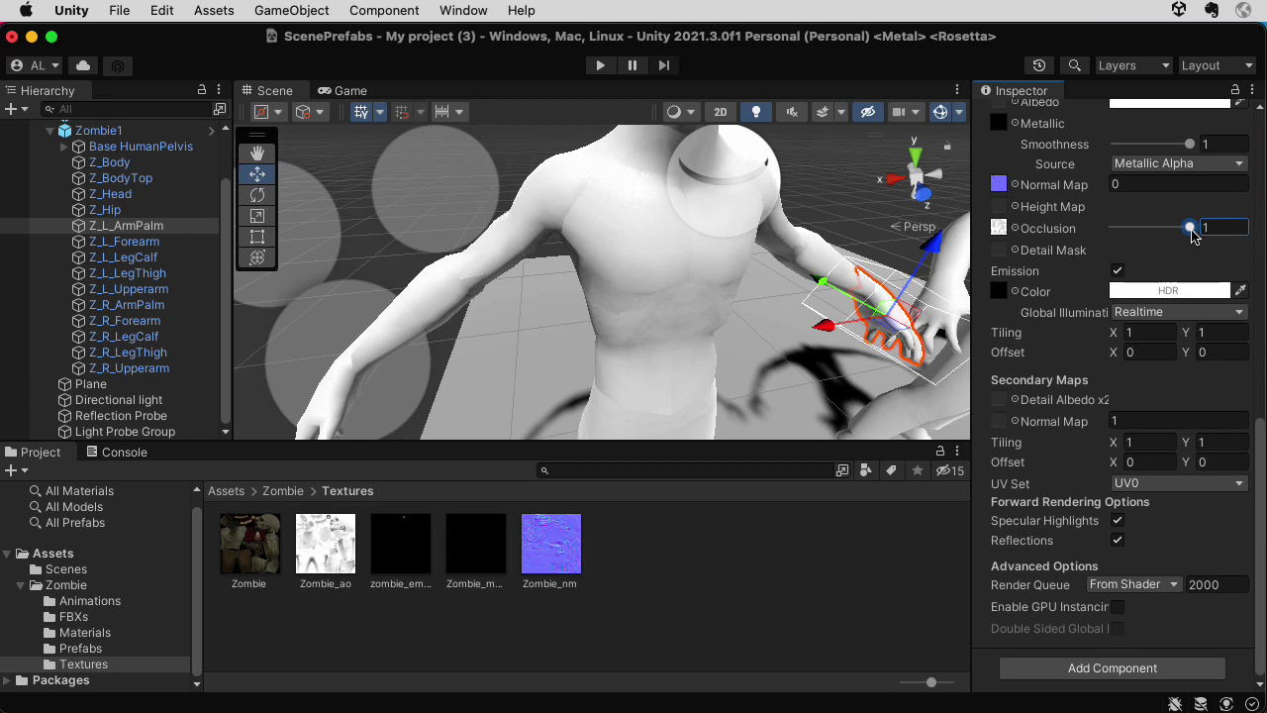
mouse_move(1192, 234)
left_mouse_down()
mouse_move(1129, 228)
mouse_move(1217, 228)
left_mouse_up()
left_click(625, 345)
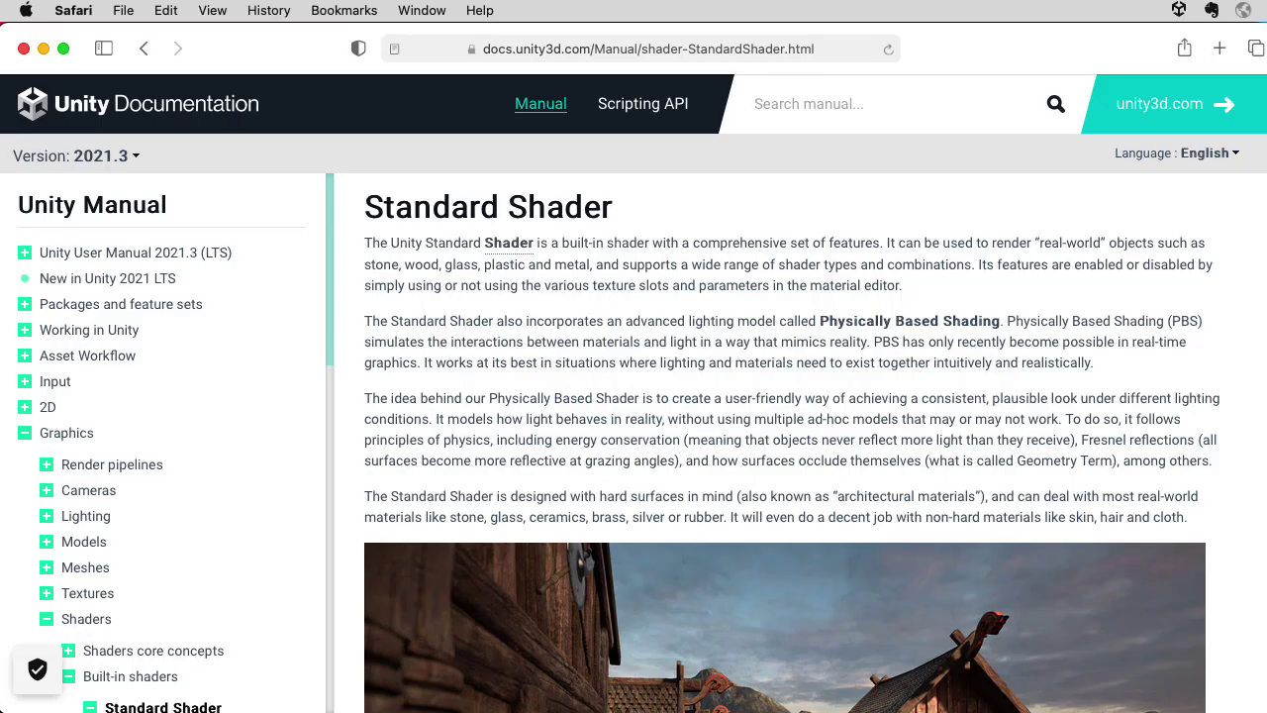
Step: Scroll the Standard Shader manual page past the sample image down to Terminology
scroll(792, 446, "down", 3)
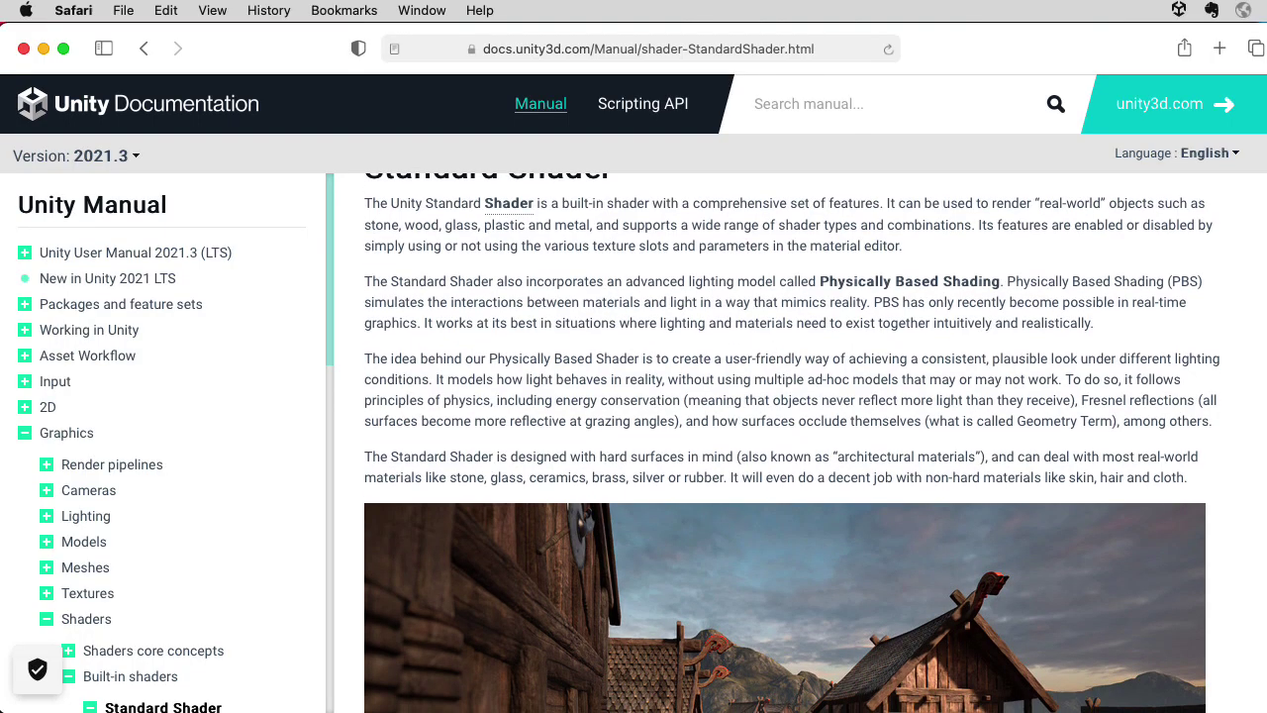
scroll(791, 446, "down", 3)
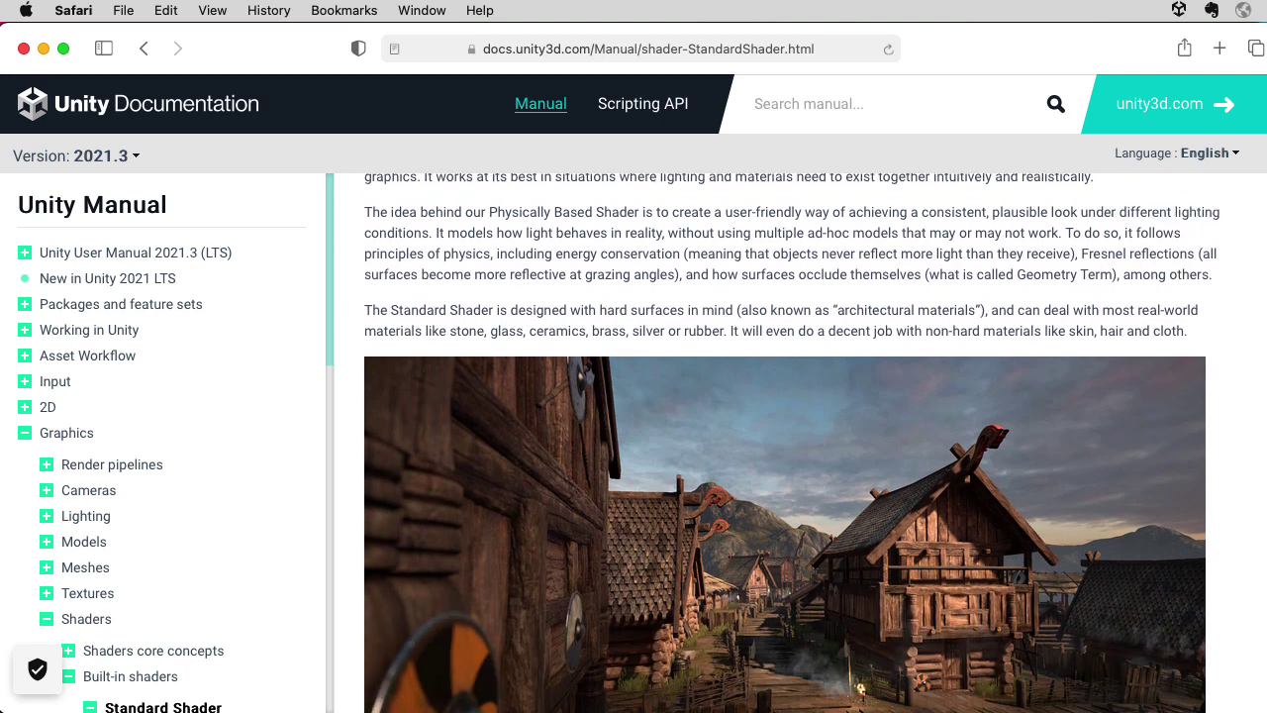
scroll(792, 445, "down", 3)
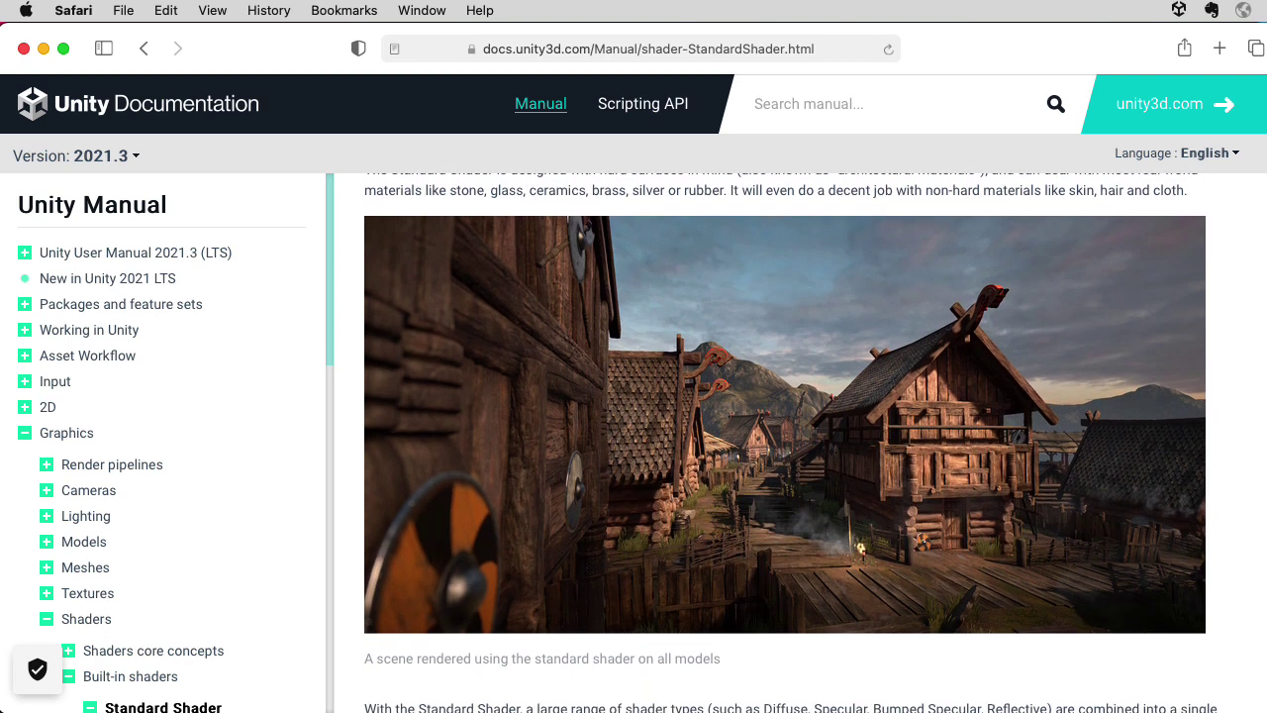
scroll(792, 445, "down", 3)
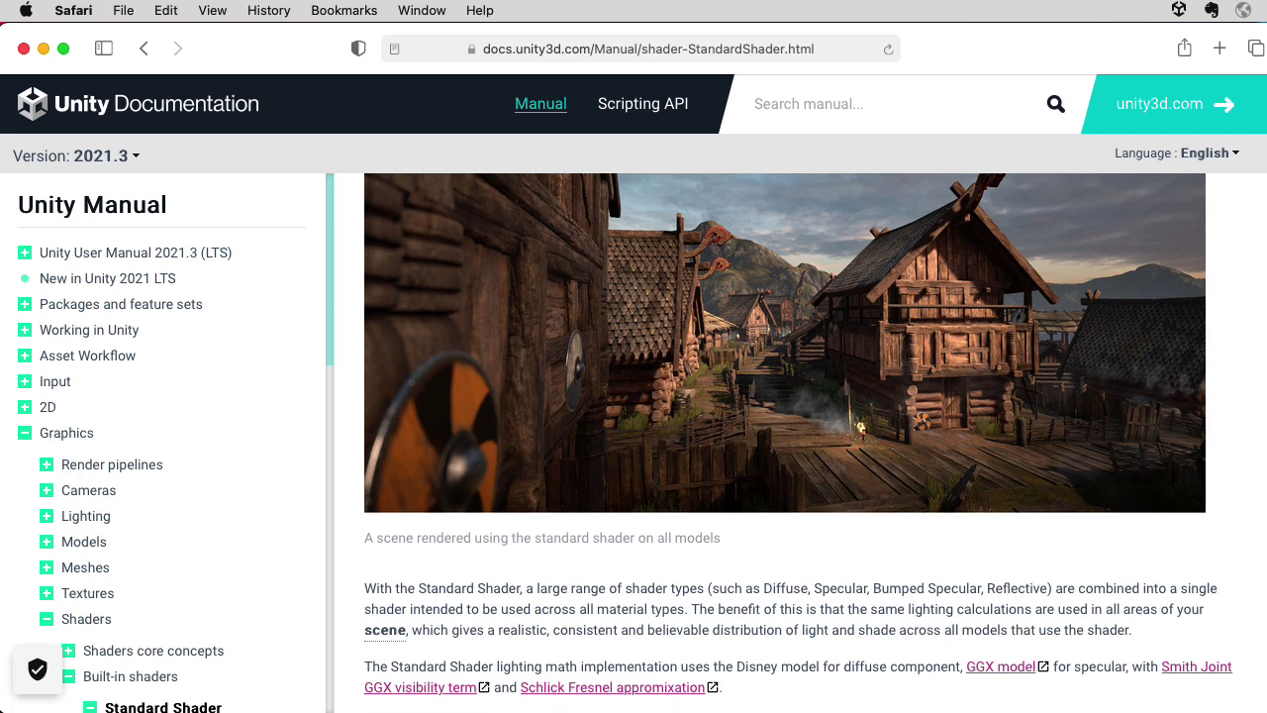
scroll(792, 446, "down", 3)
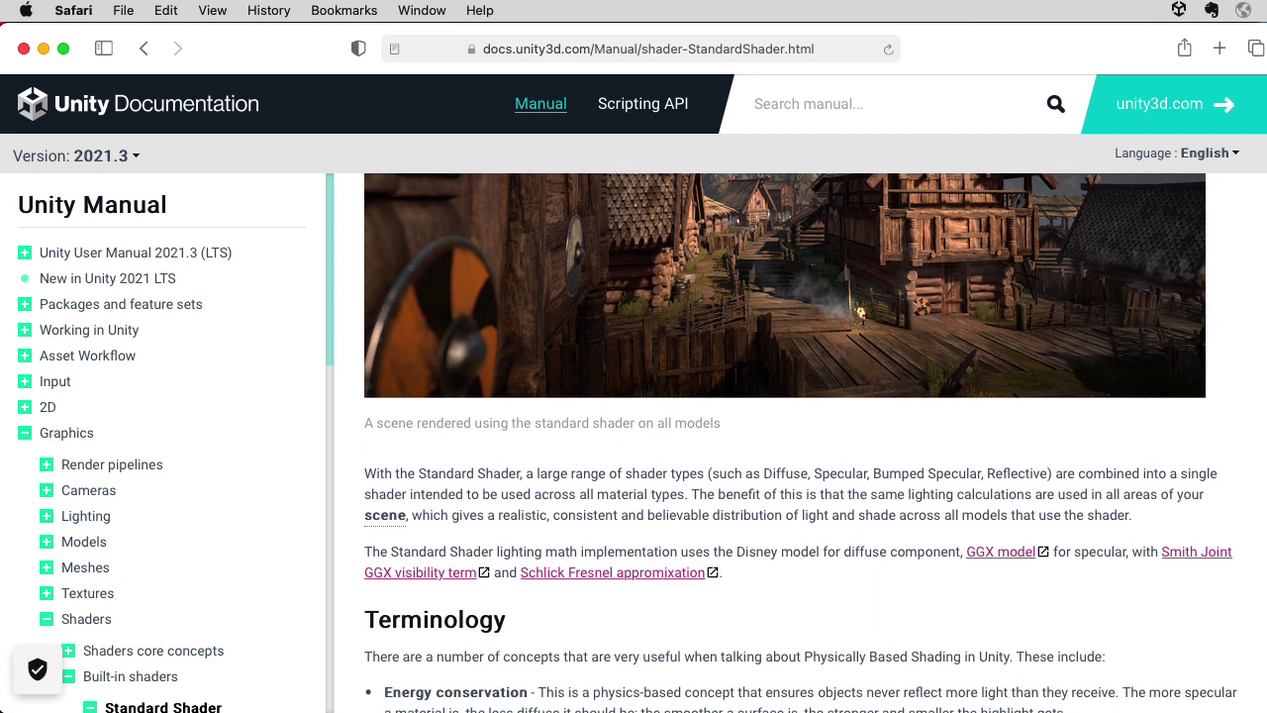
scroll(792, 445, "down", 2)
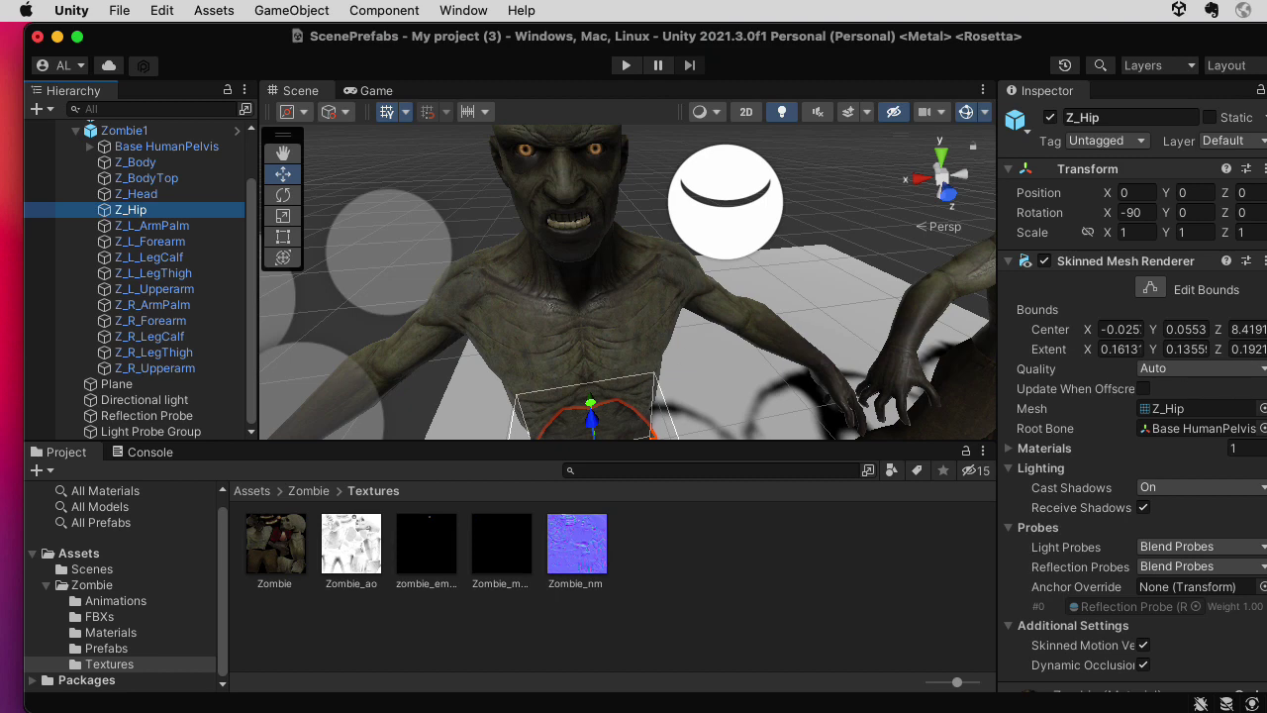
Step: Set the Zombie material's Normal Map strength to 1 and its shader to Standard (Specular setup)
scroll(1263, 505, "down", 10)
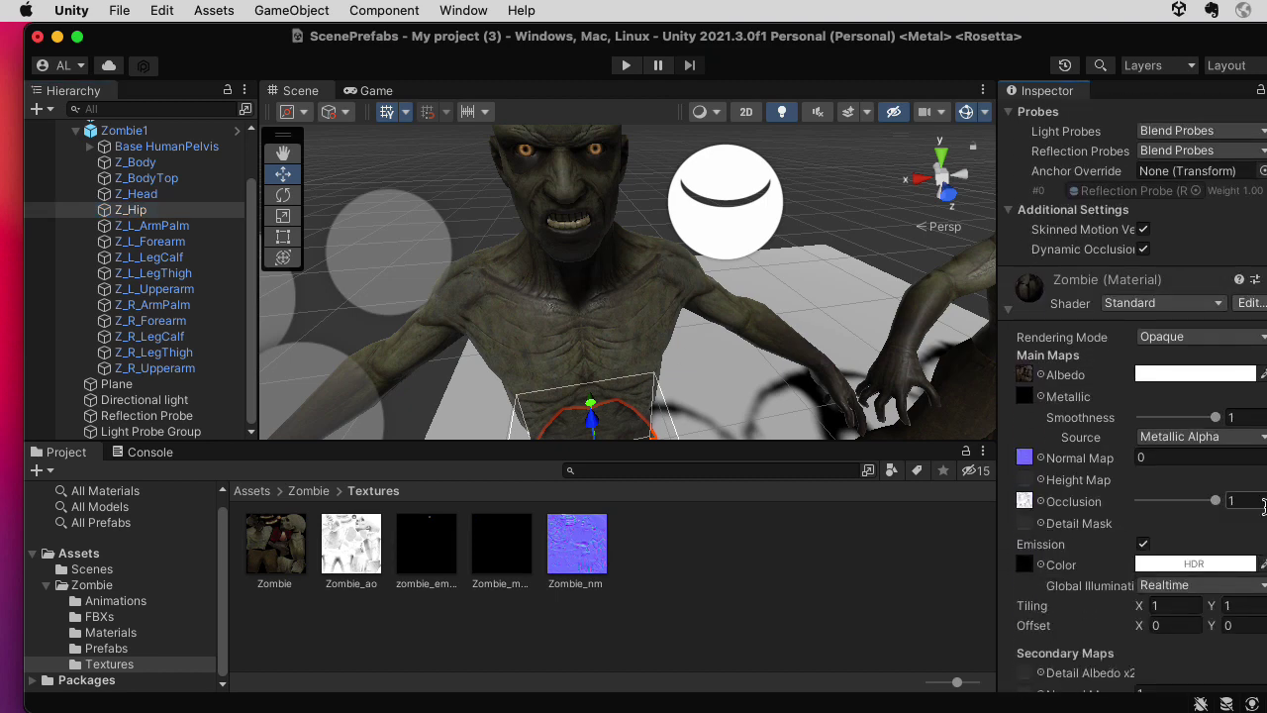
left_click(1151, 459)
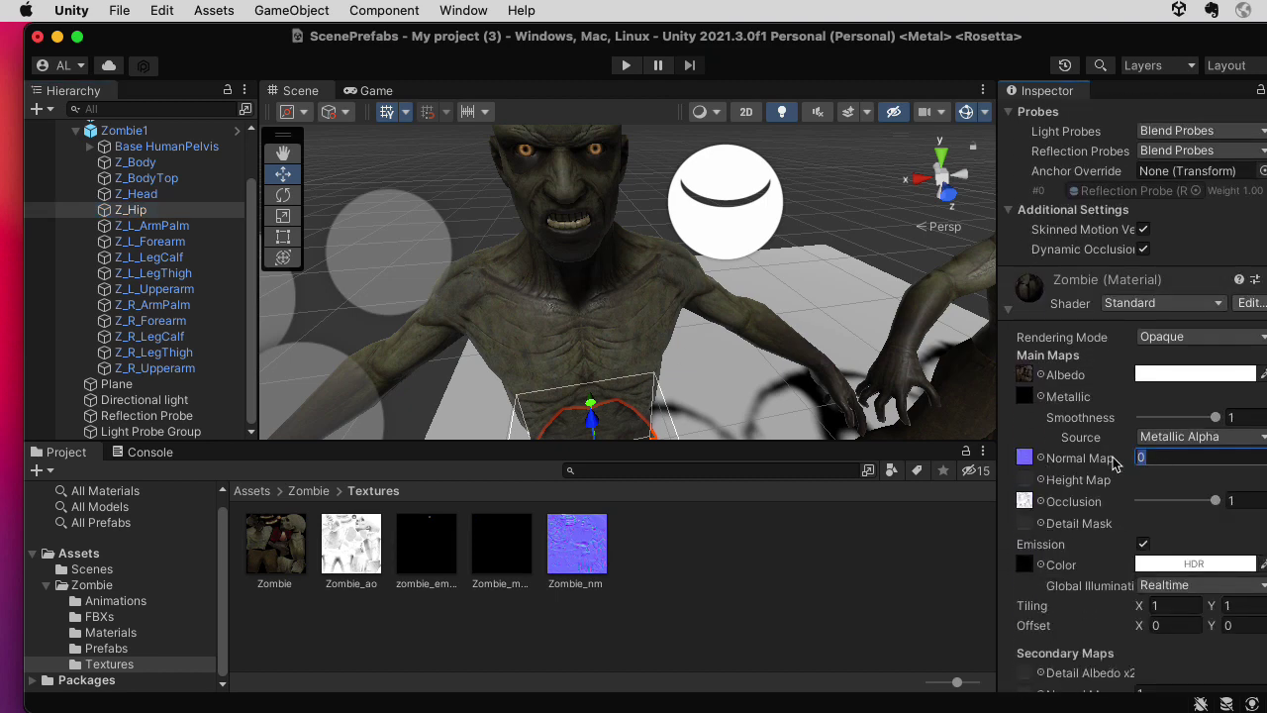
type("1")
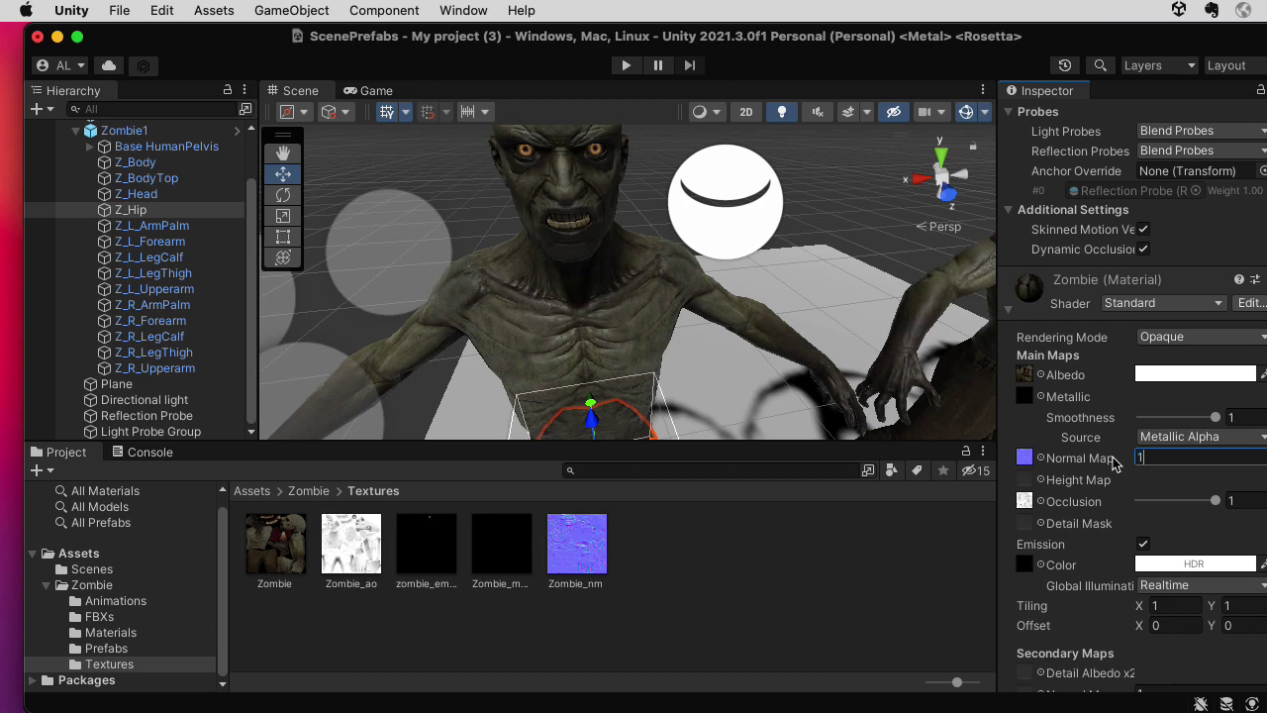
left_click(1158, 305)
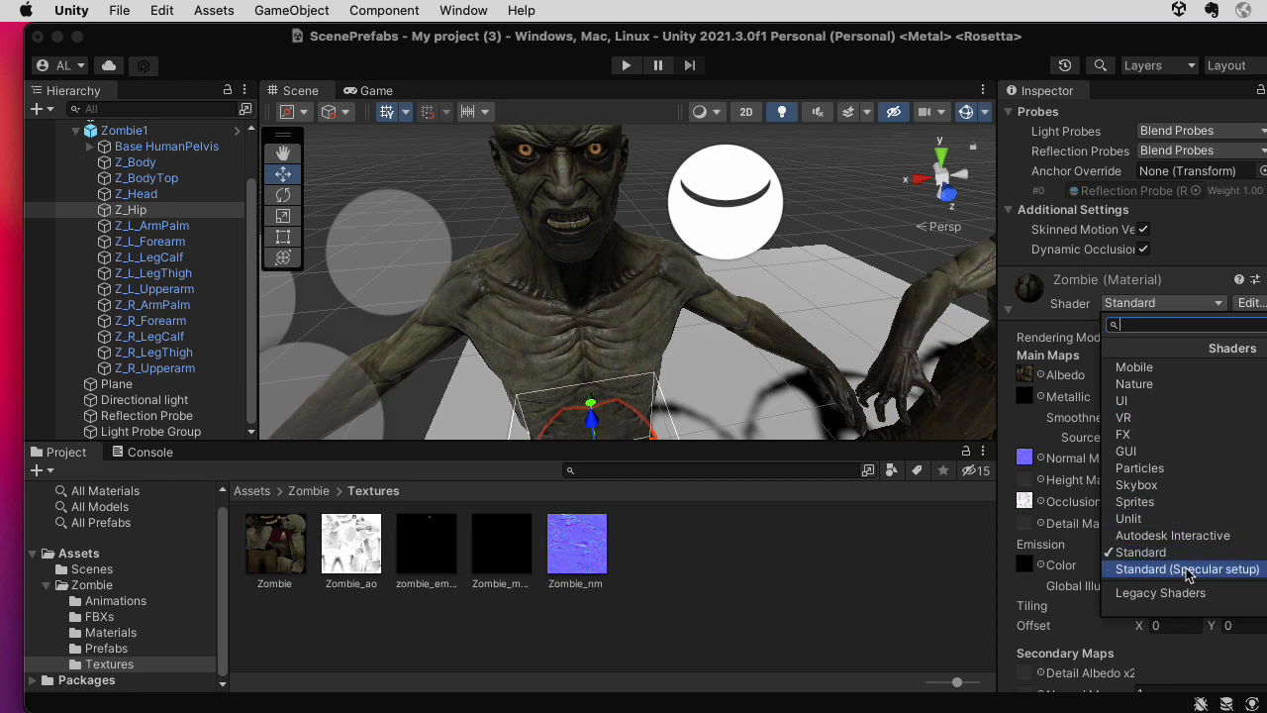
left_click(1188, 569)
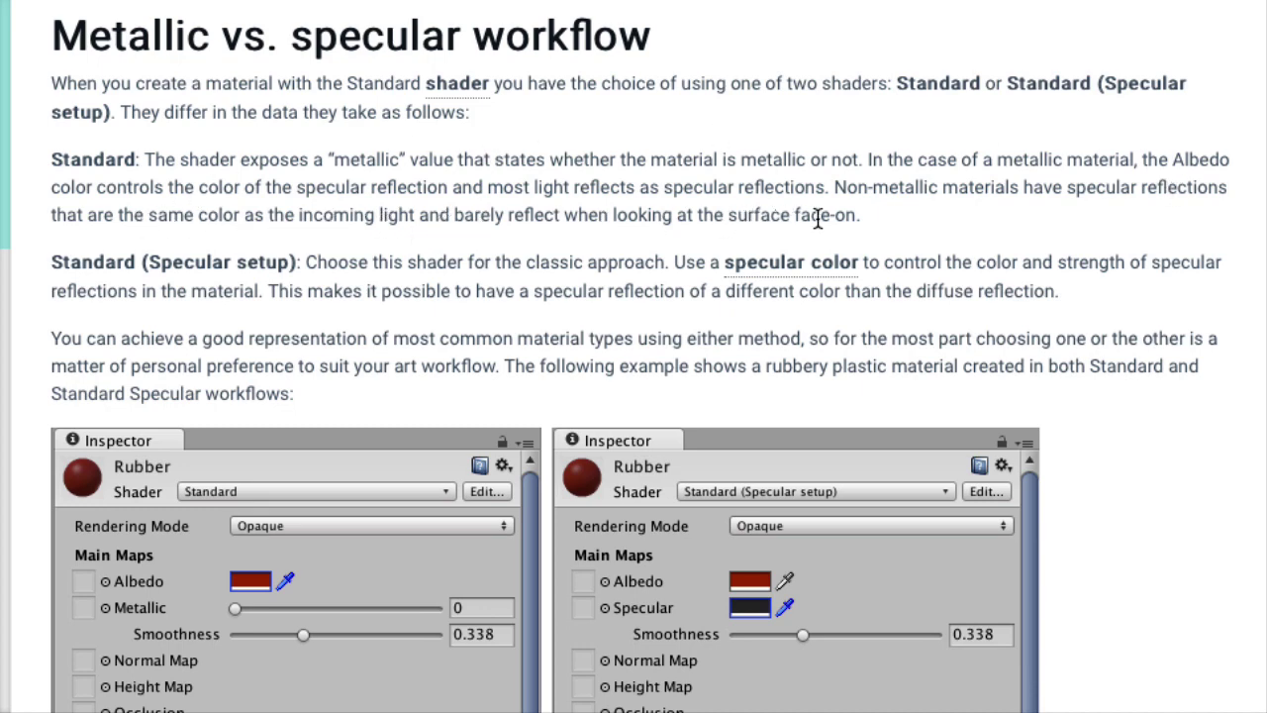
Step: Highlight the Standard paragraph, the word Albedo, and the Standard (Specular setup) paragraph
left_click_drag(51, 160, 45, 243)
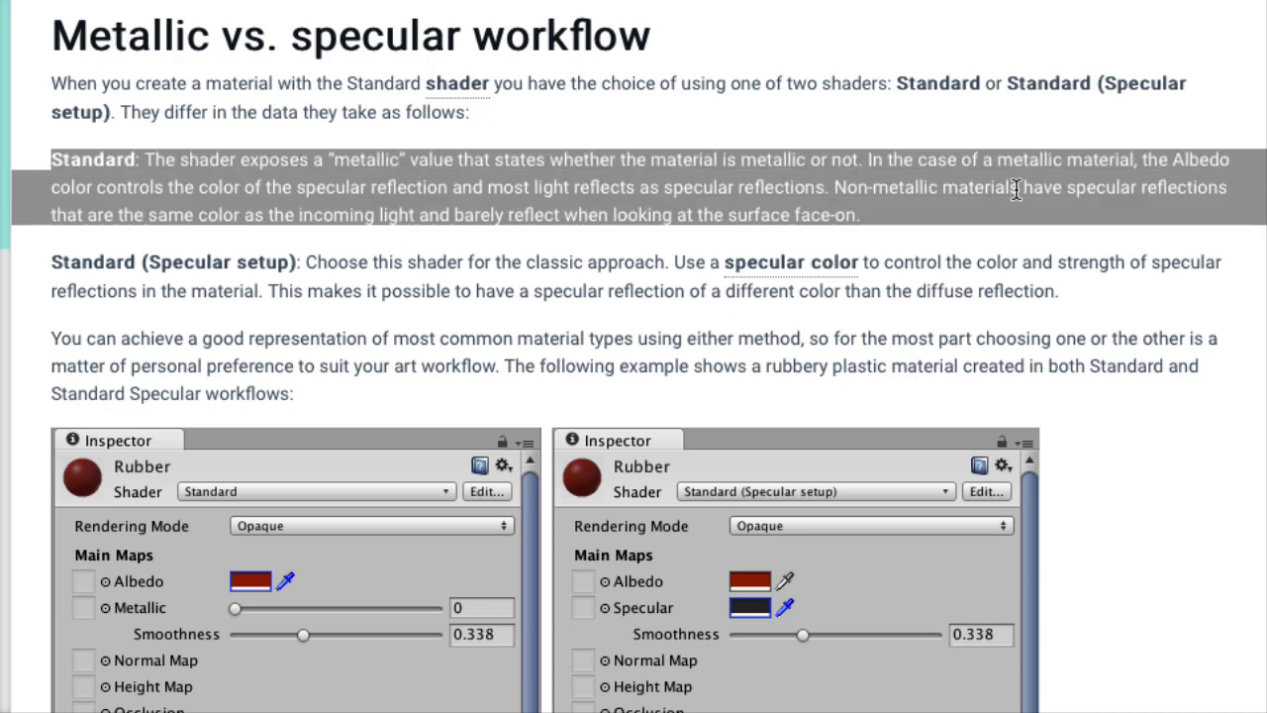
left_click(1236, 158)
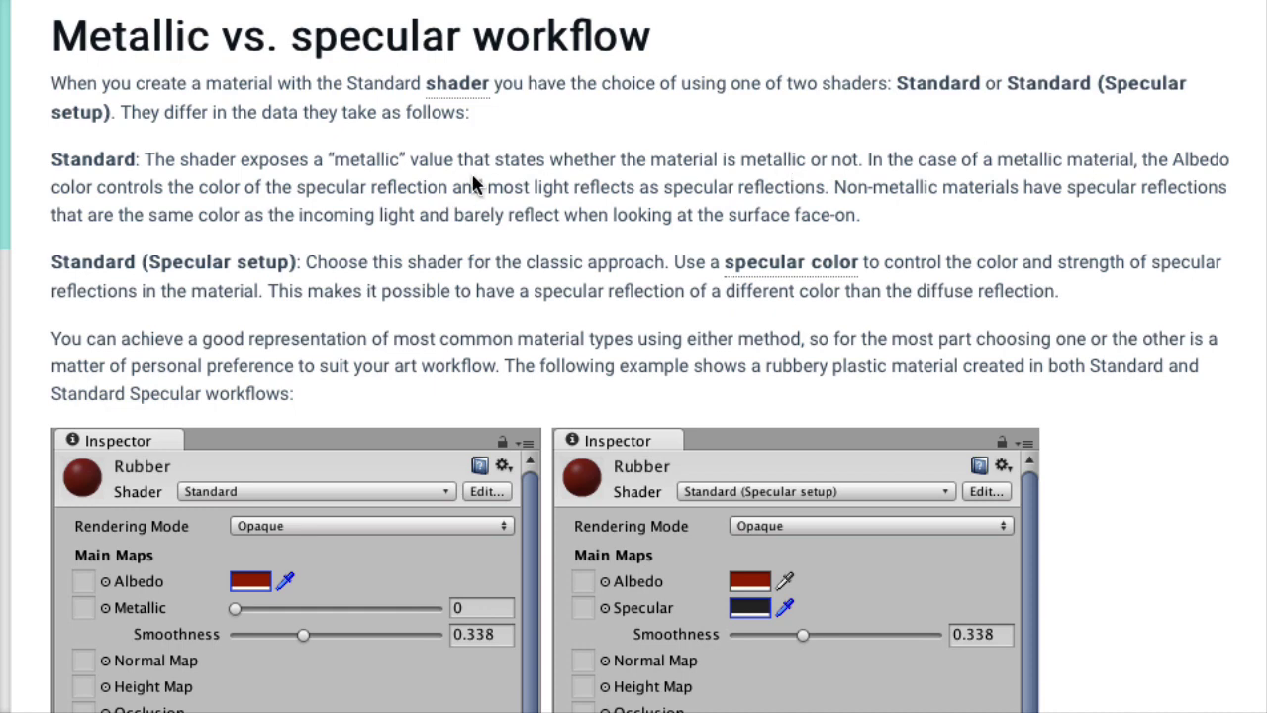
double_click(1200, 169)
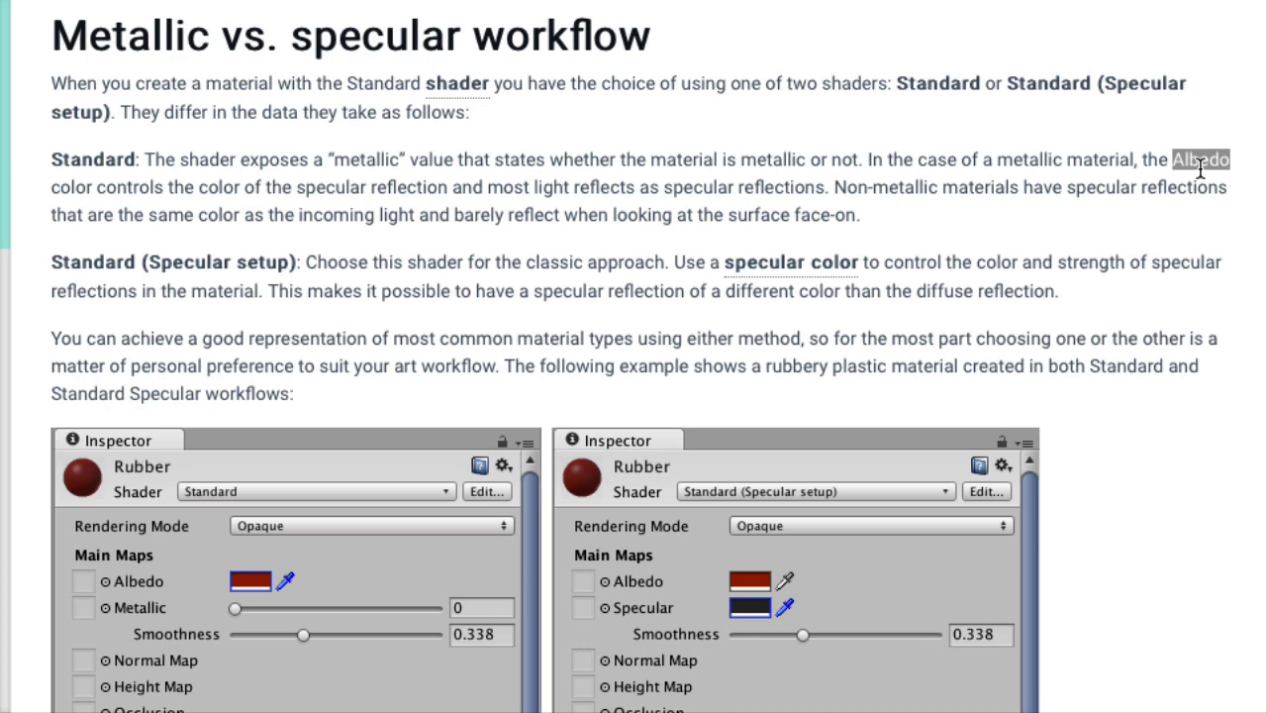
left_click(731, 175)
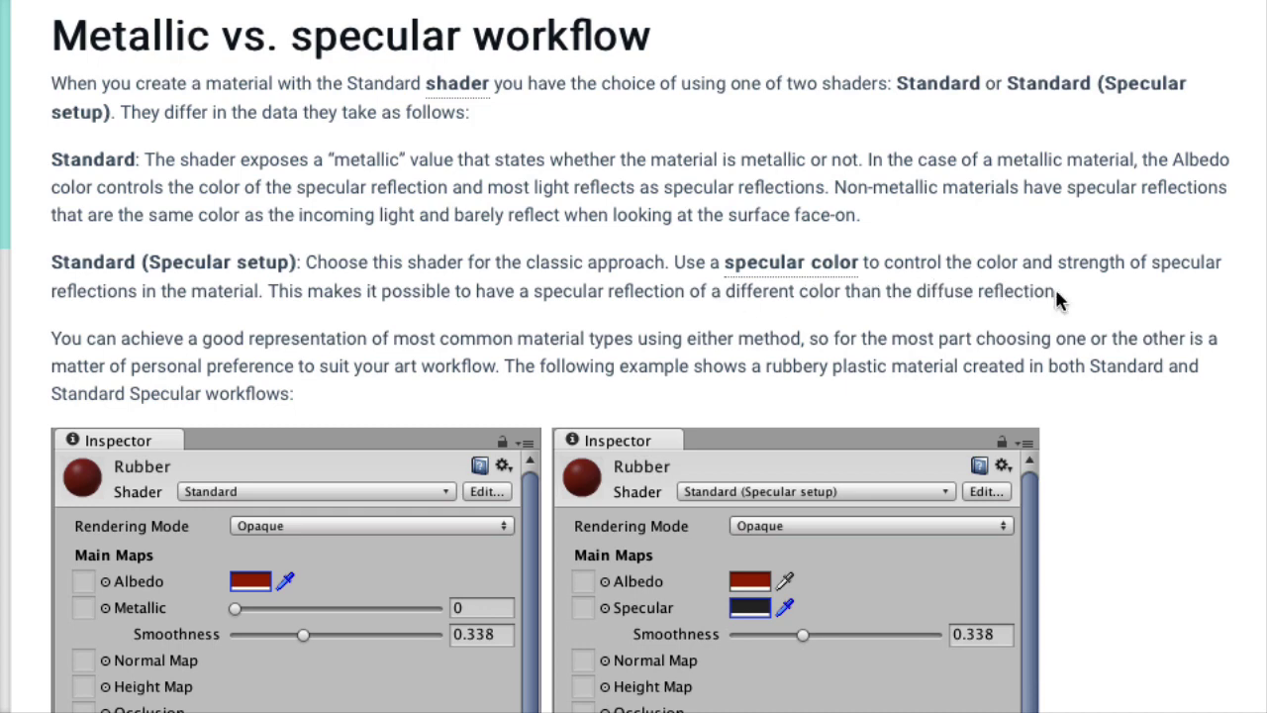
left_click_drag(56, 256, 44, 311)
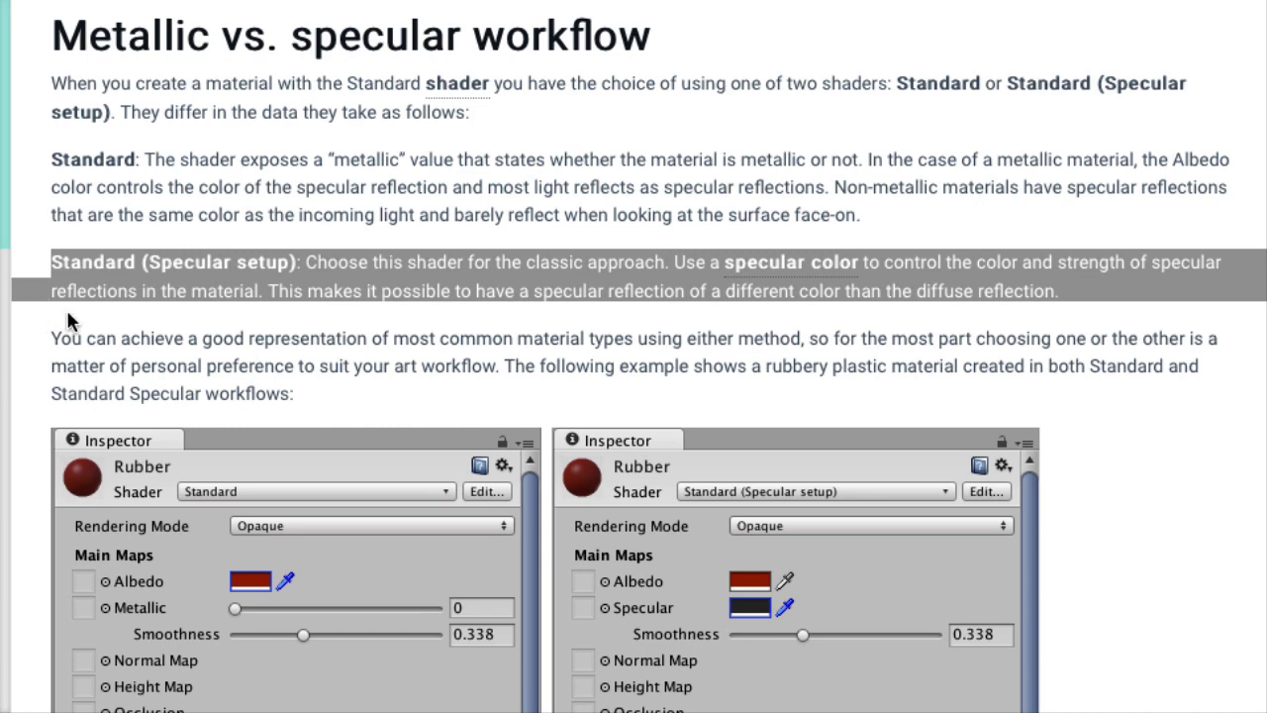